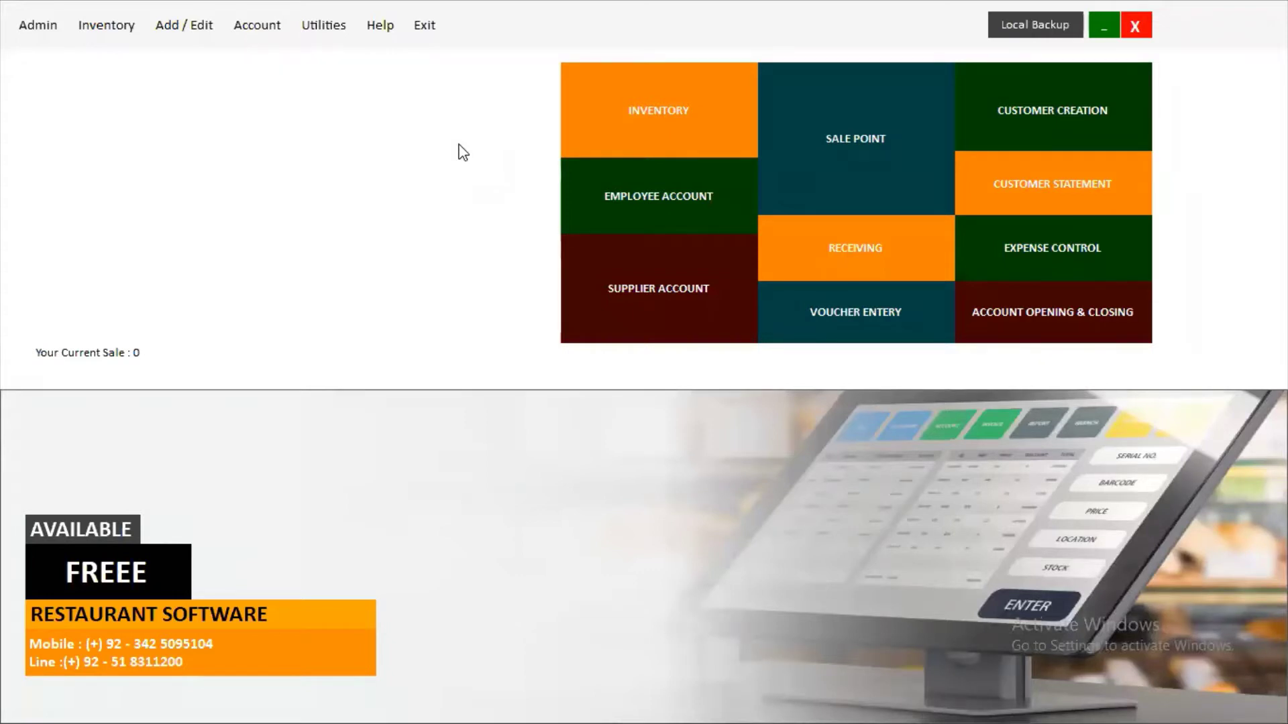
Open the inventory control form and go to its item code field.
left_click(602, 105)
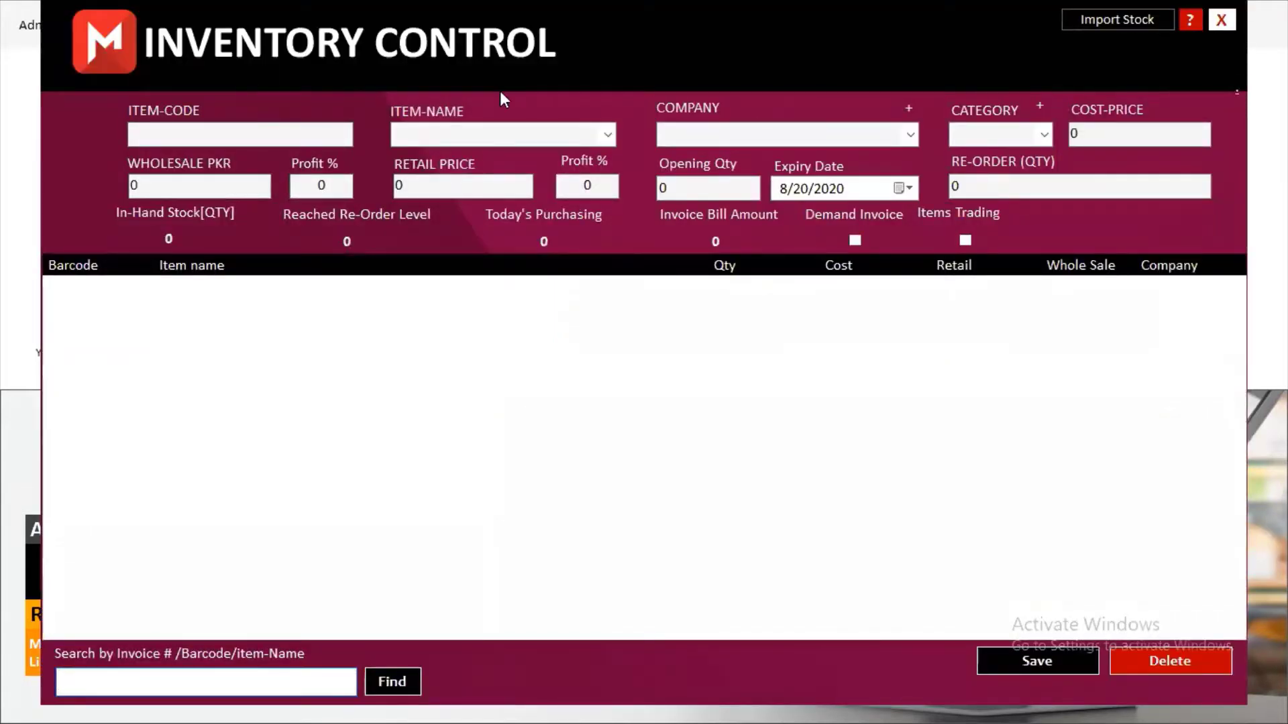
left_click(349, 134)
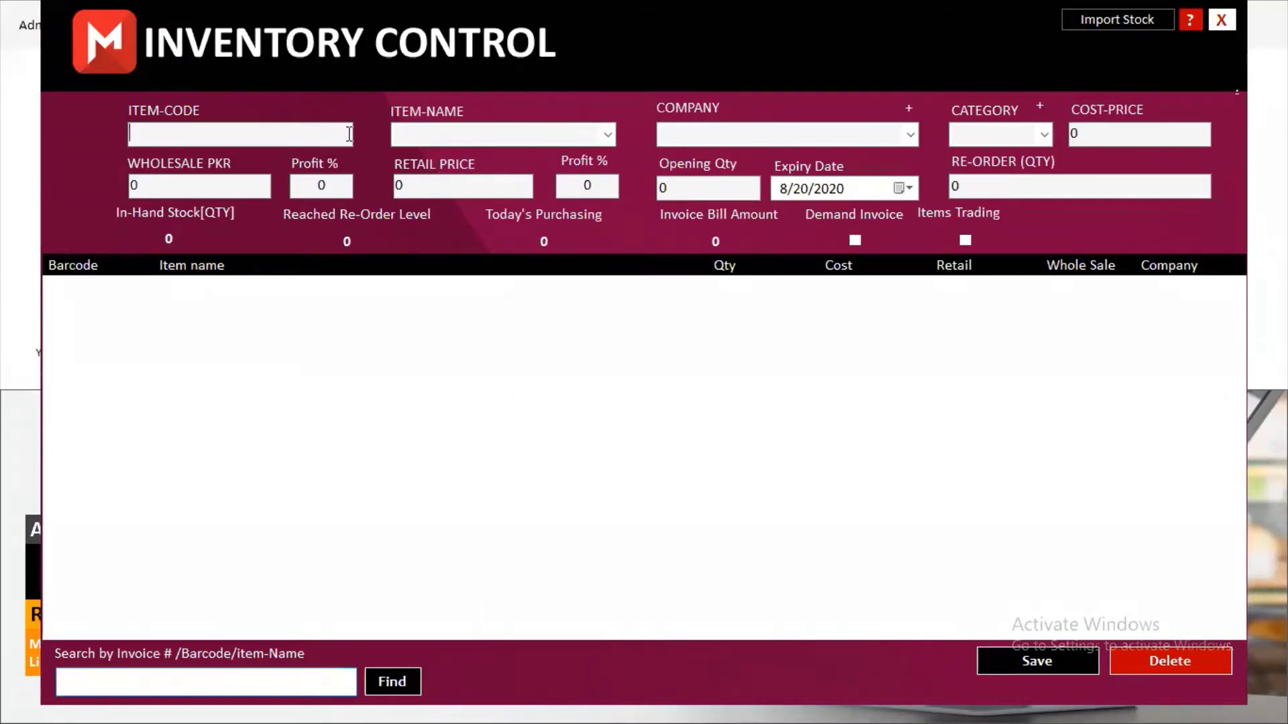
Examine the item form's company, cost price, wholesale, retail price, opening quantity and re-order quantity fields.
left_click(825, 135)
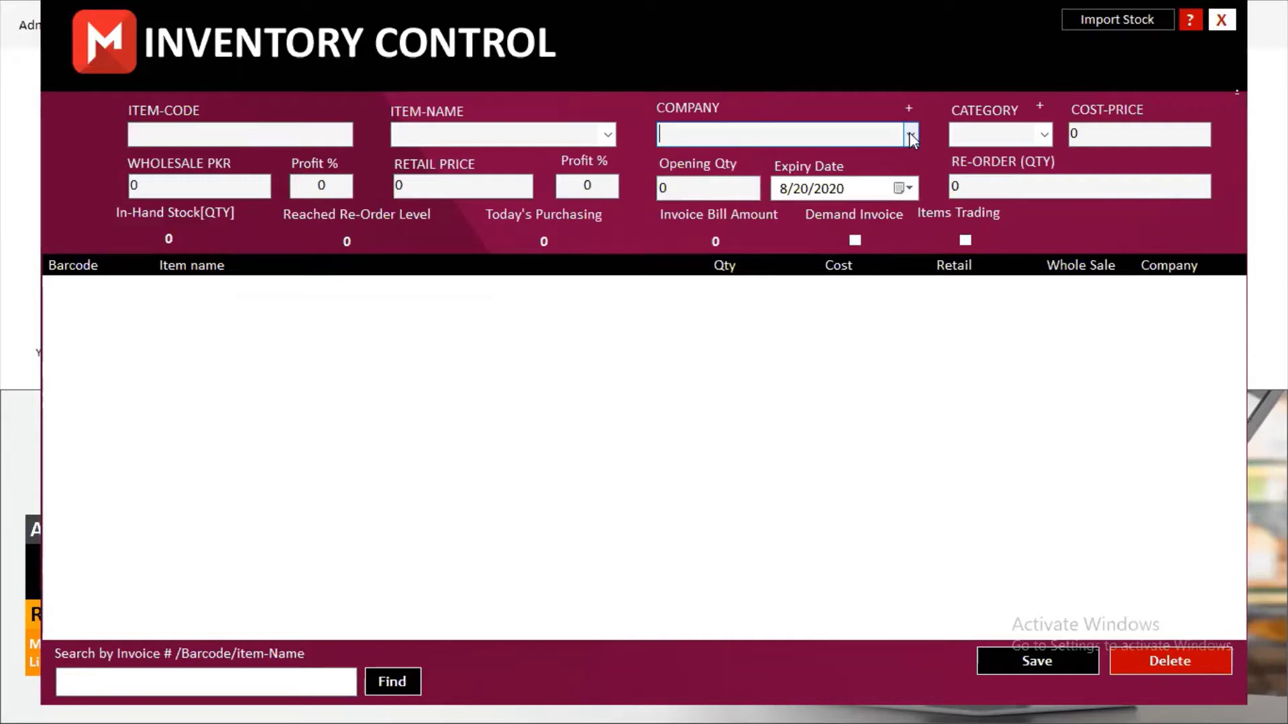
left_click(1076, 135)
left_click(158, 187)
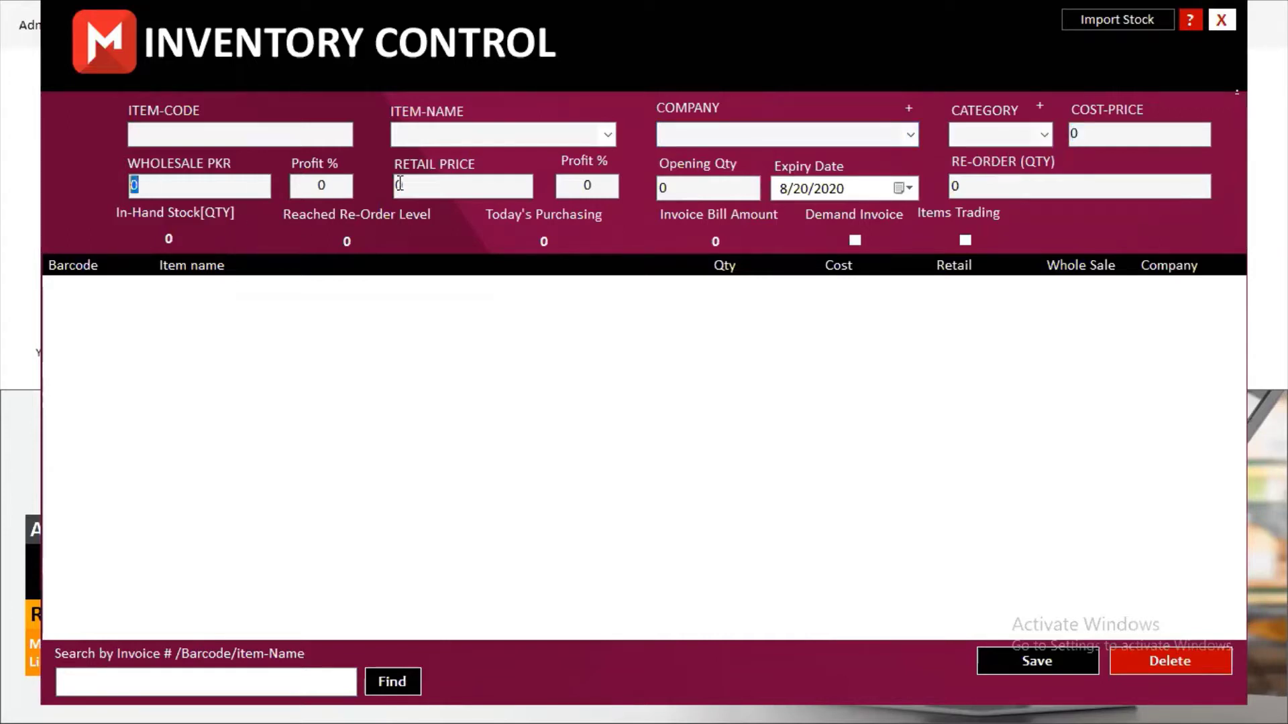
left_click_drag(411, 181, 366, 181)
left_click_drag(142, 189, 107, 193)
left_click_drag(419, 183, 376, 190)
left_click_drag(161, 185, 116, 185)
left_click_drag(407, 186, 389, 187)
left_click(197, 193)
left_click(413, 188)
left_click_drag(156, 183, 117, 187)
left_click(421, 186)
left_click(707, 182)
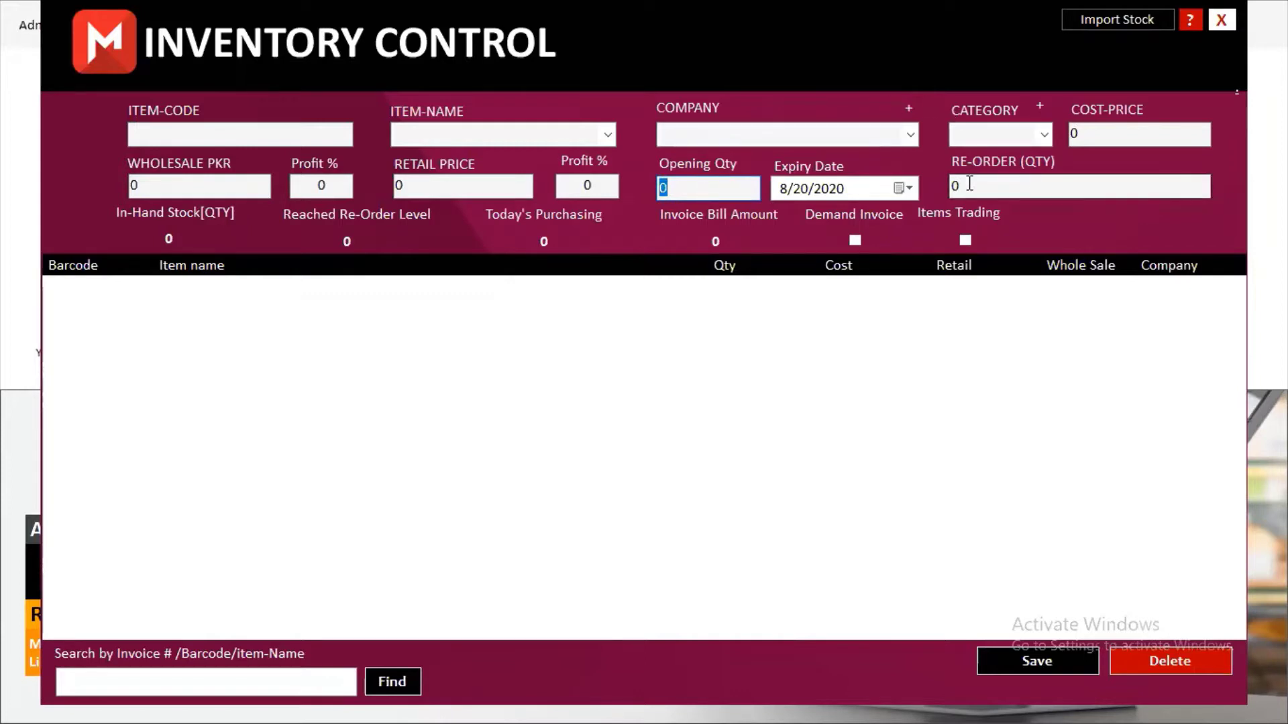
left_click(947, 186)
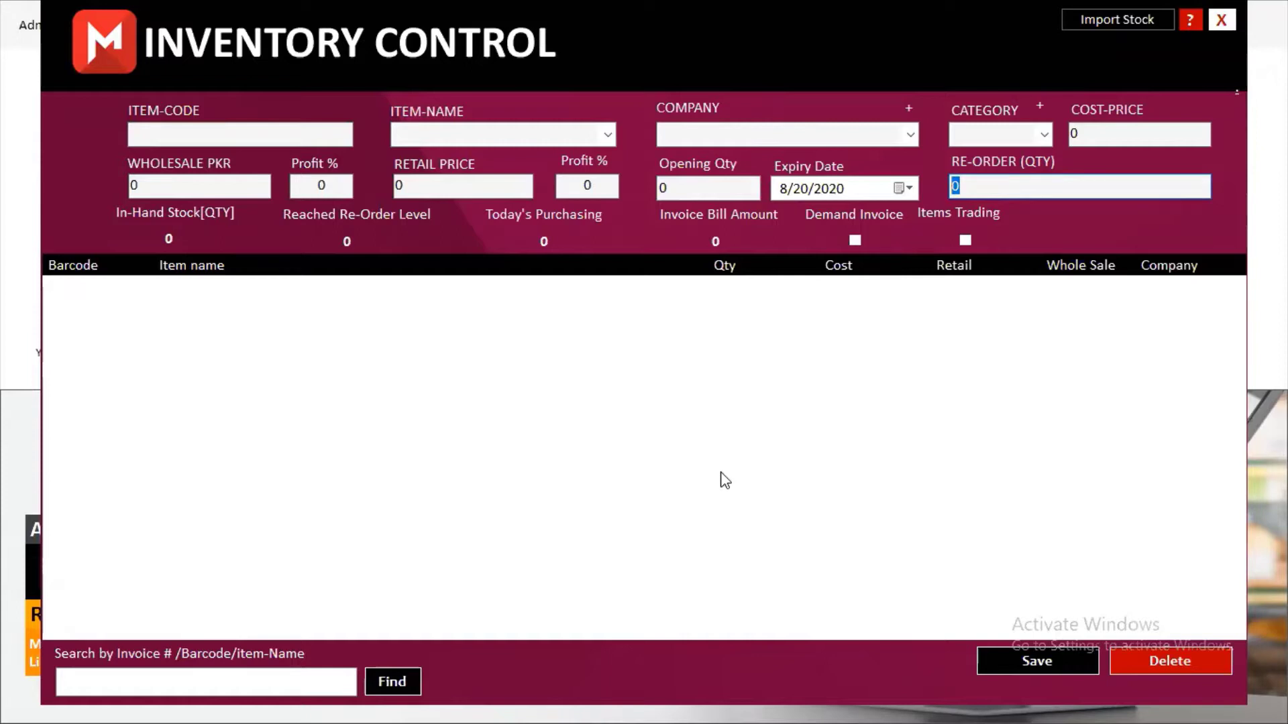
Give the new item the code 1 and the name PRODUCT NAME.
key("Return")
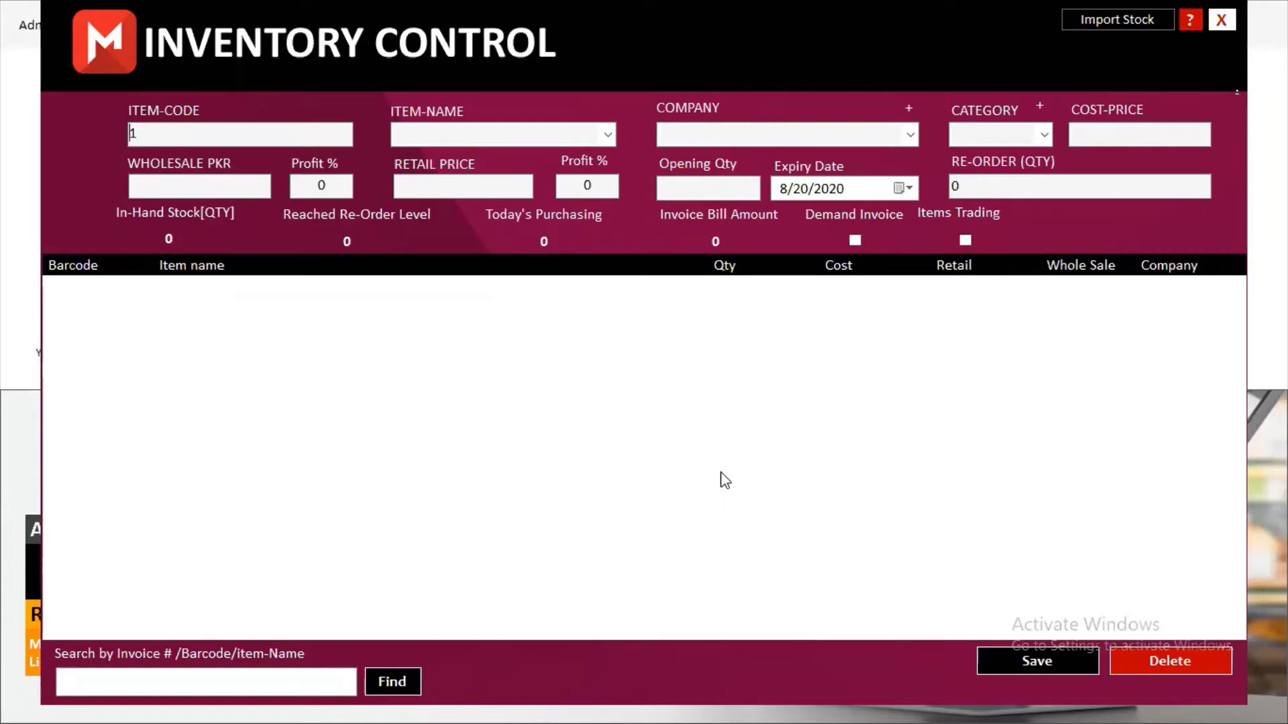
key("ctrl+a")
key("Right")
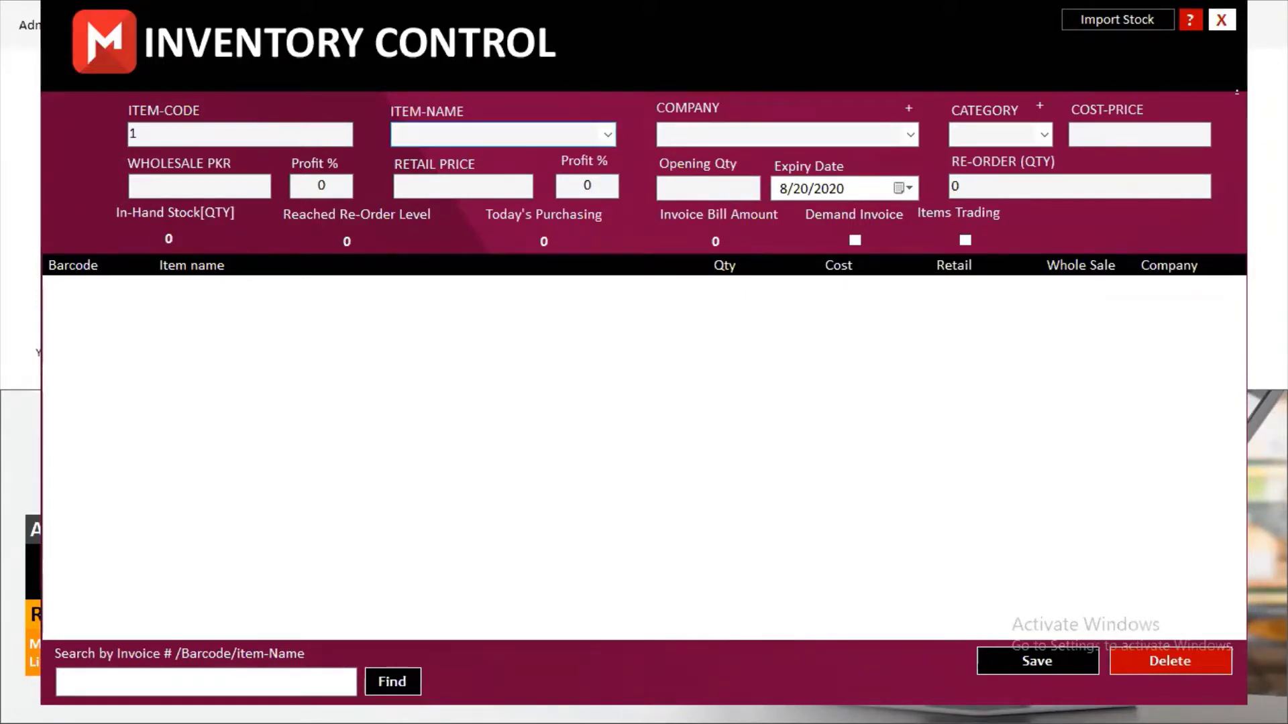
type("PRODUCT NAME")
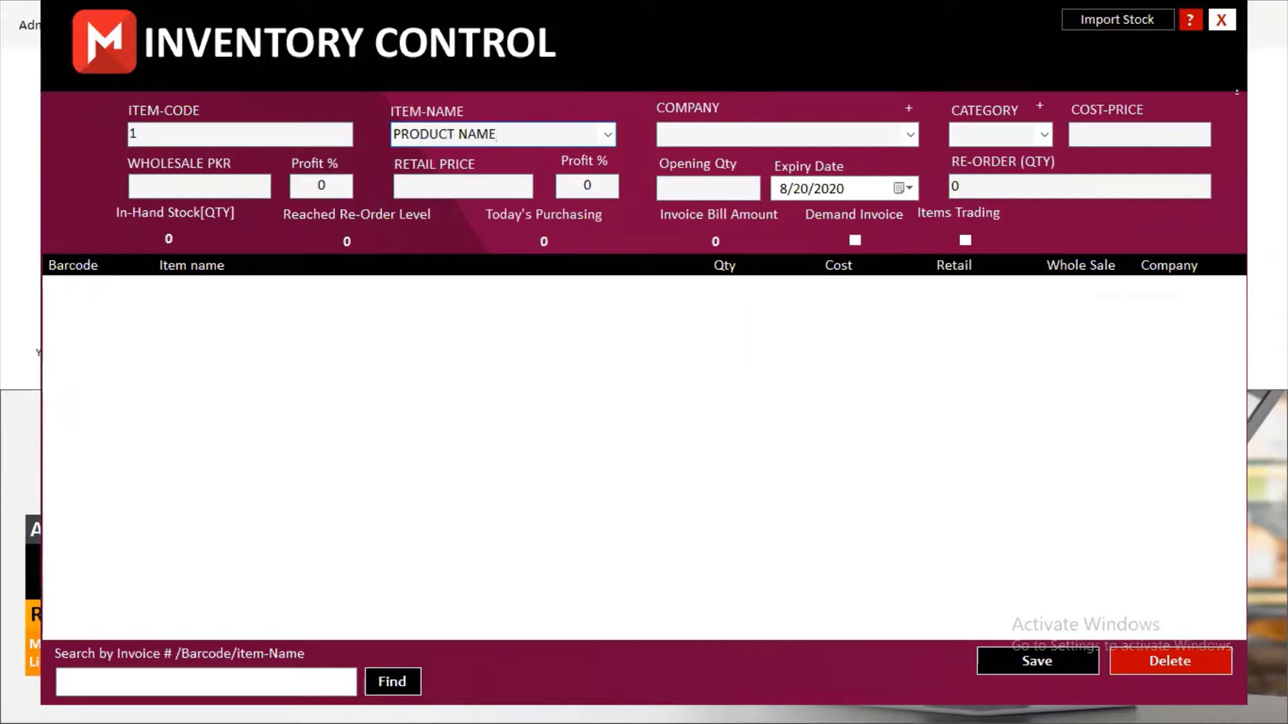
key("Tab")
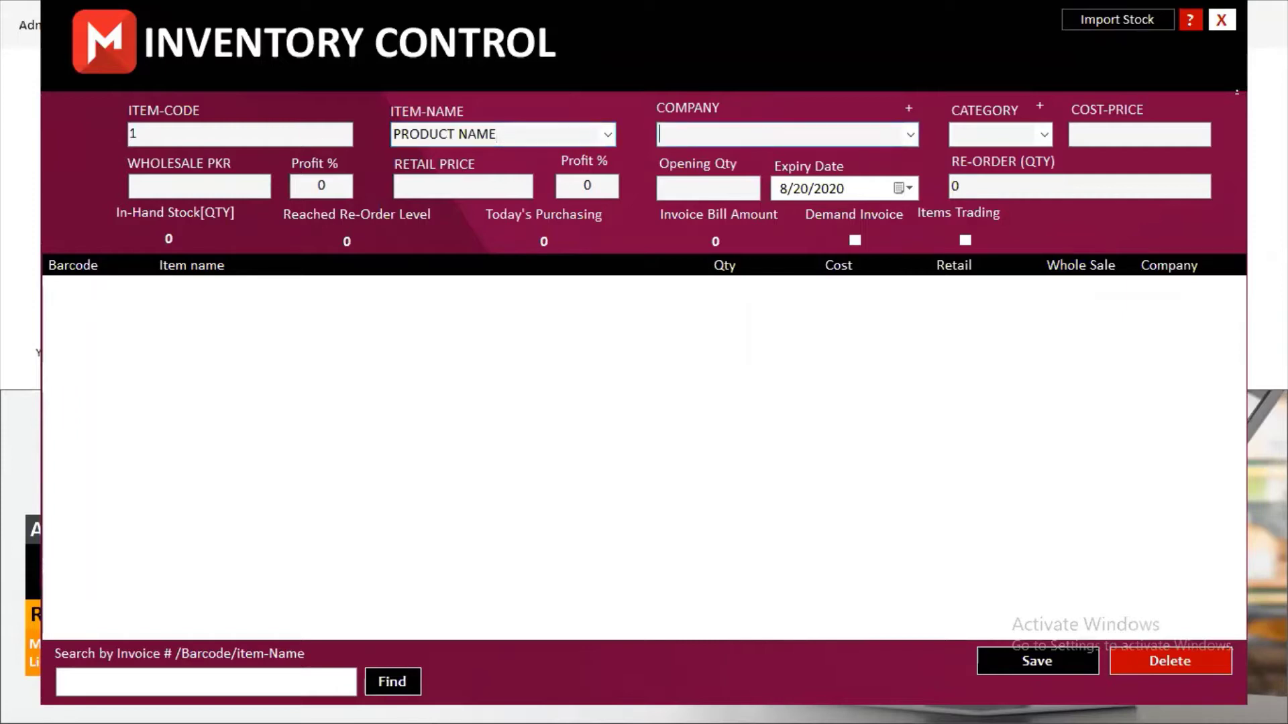
Start a new supplier account with company name COMPANY, supplier name SUPPLIER, company number 01 and supplier number 02.
left_click(911, 130)
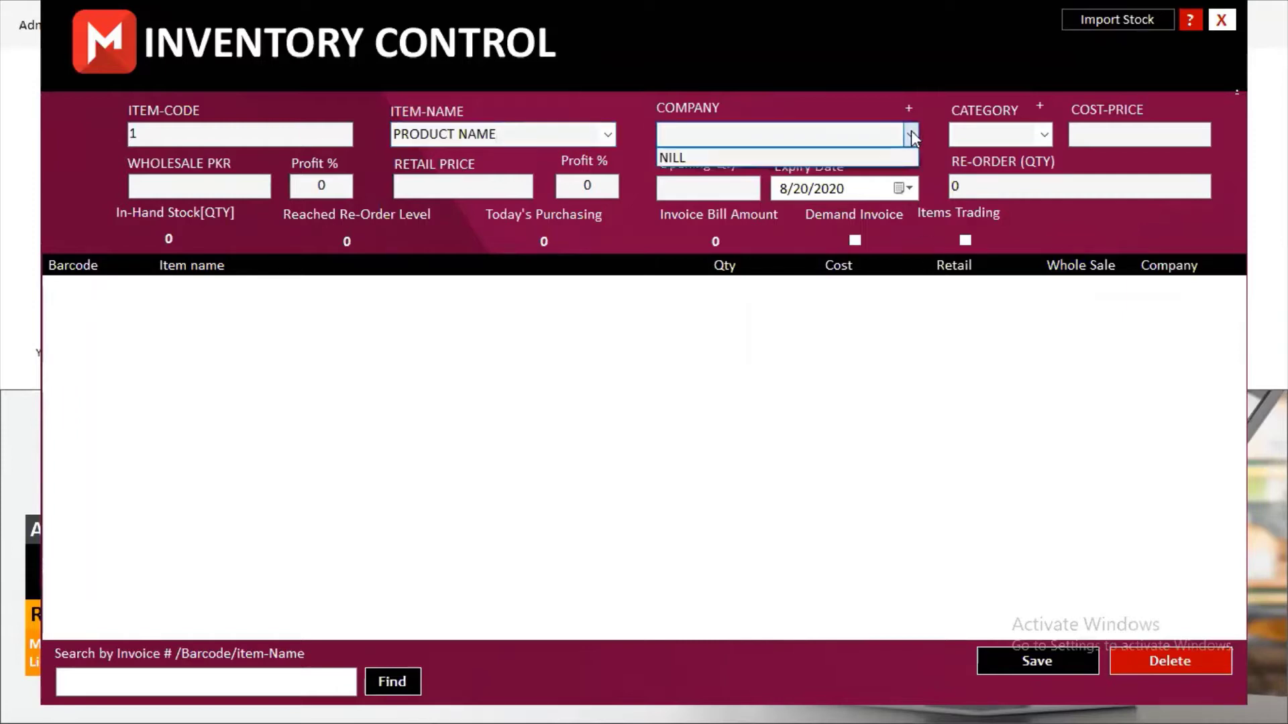
left_click(911, 130)
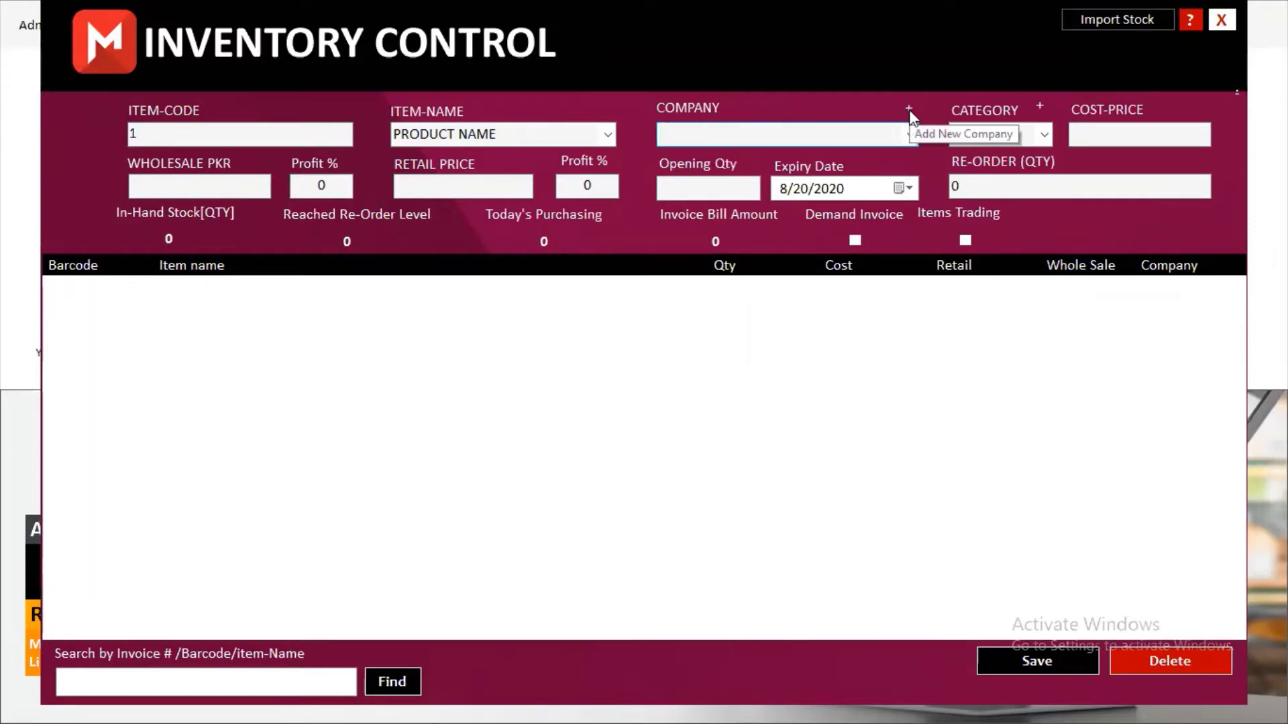
left_click(910, 111)
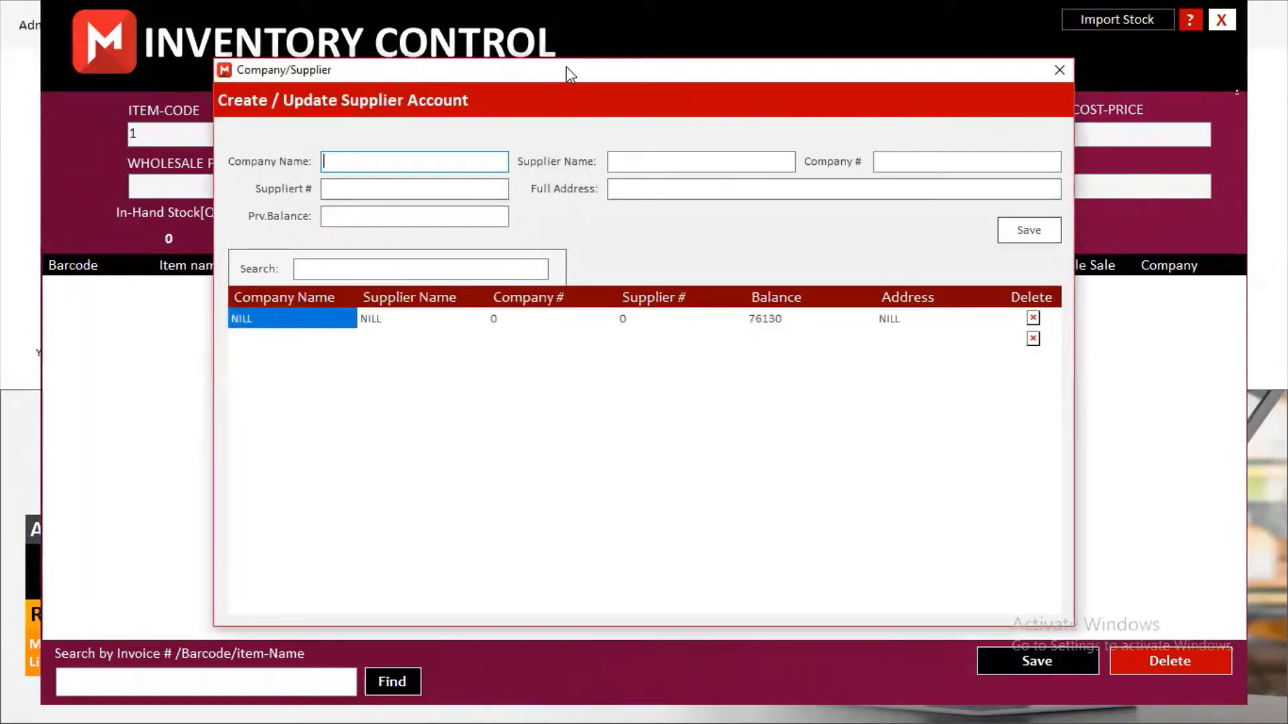
left_click_drag(566, 67, 585, 62)
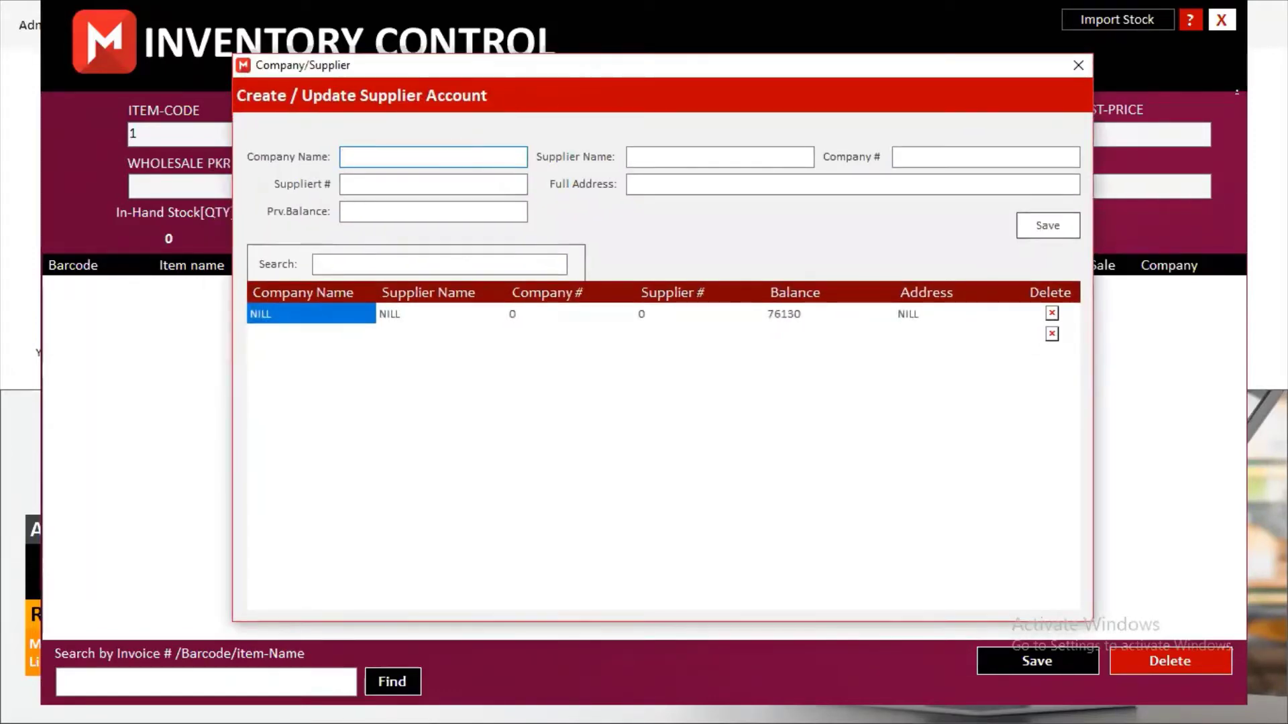
type("COMPANY")
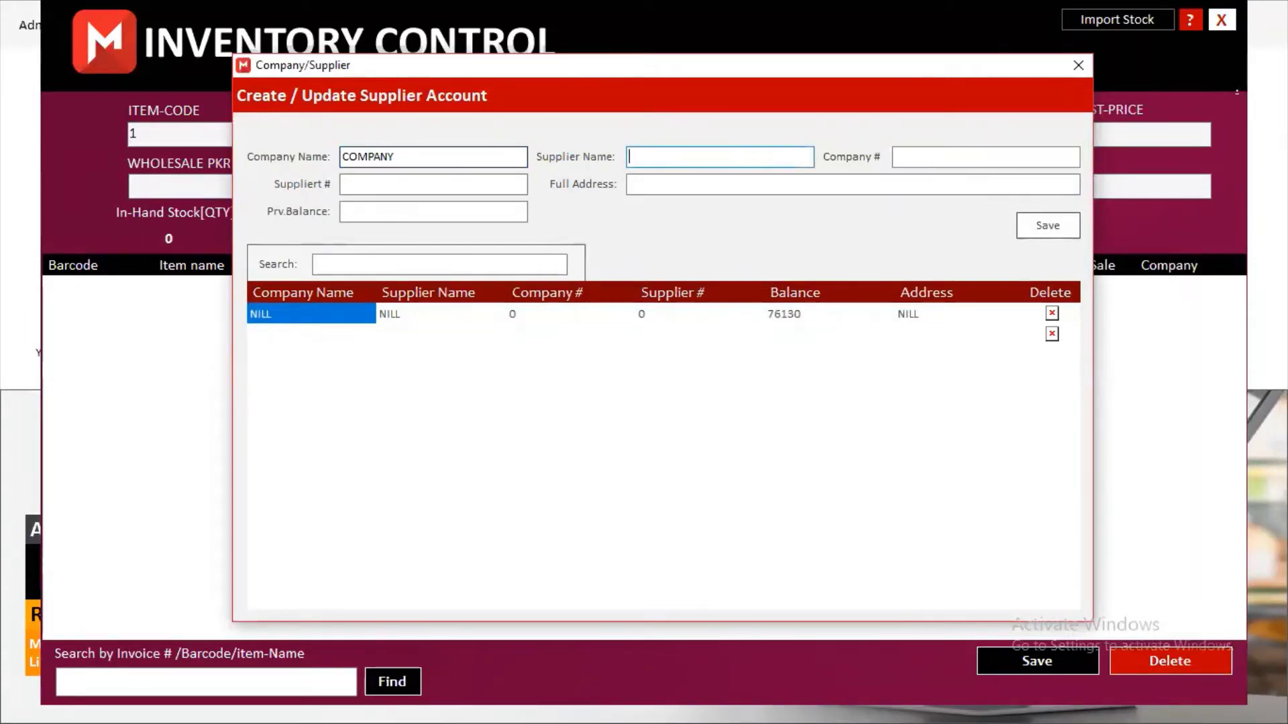
type("SUPPLIER")
key("Tab")
type("01")
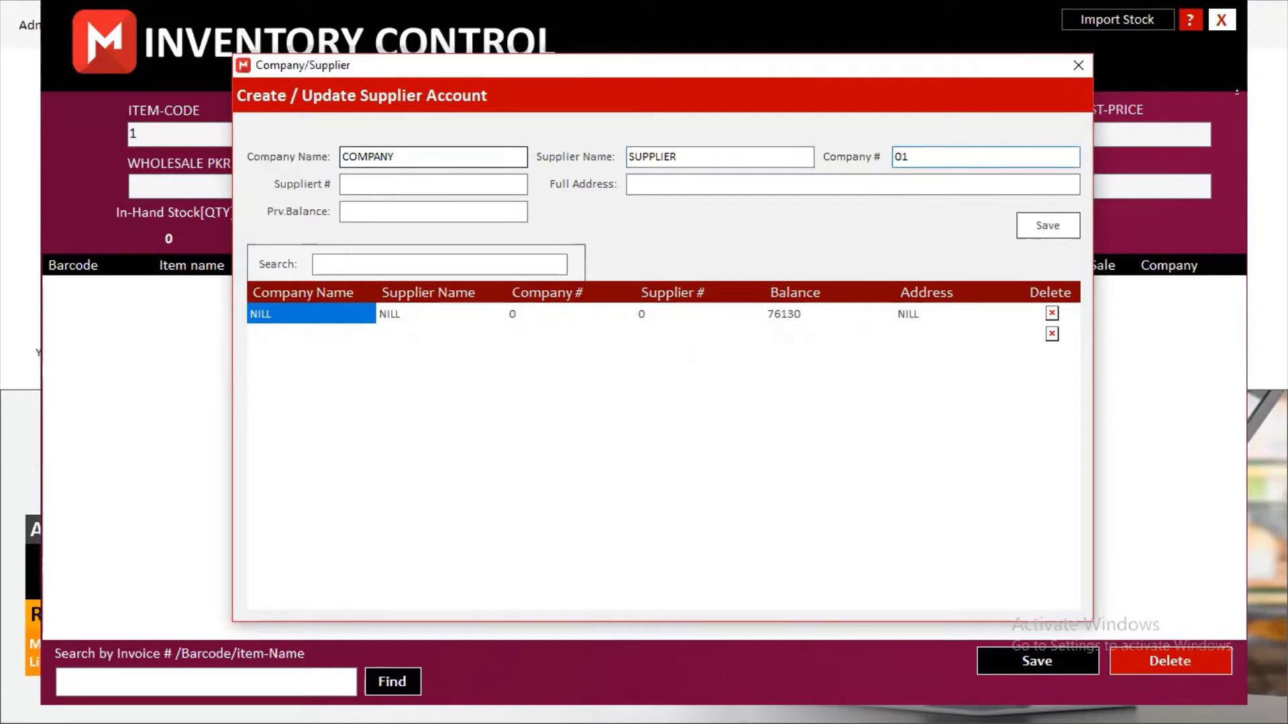
key("Tab")
type("02")
key("Tab")
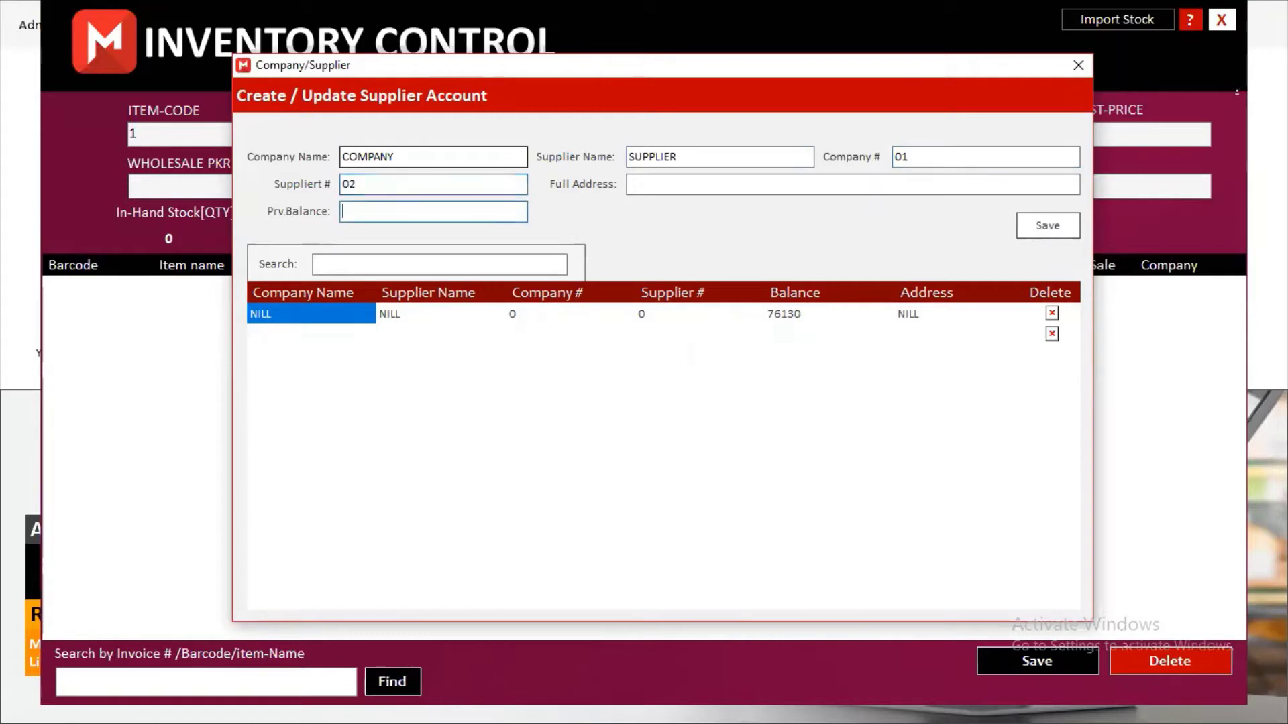
Set the supplier's previous balance to 0 and address to KARACHI, and save the account.
type("0")
key("Tab")
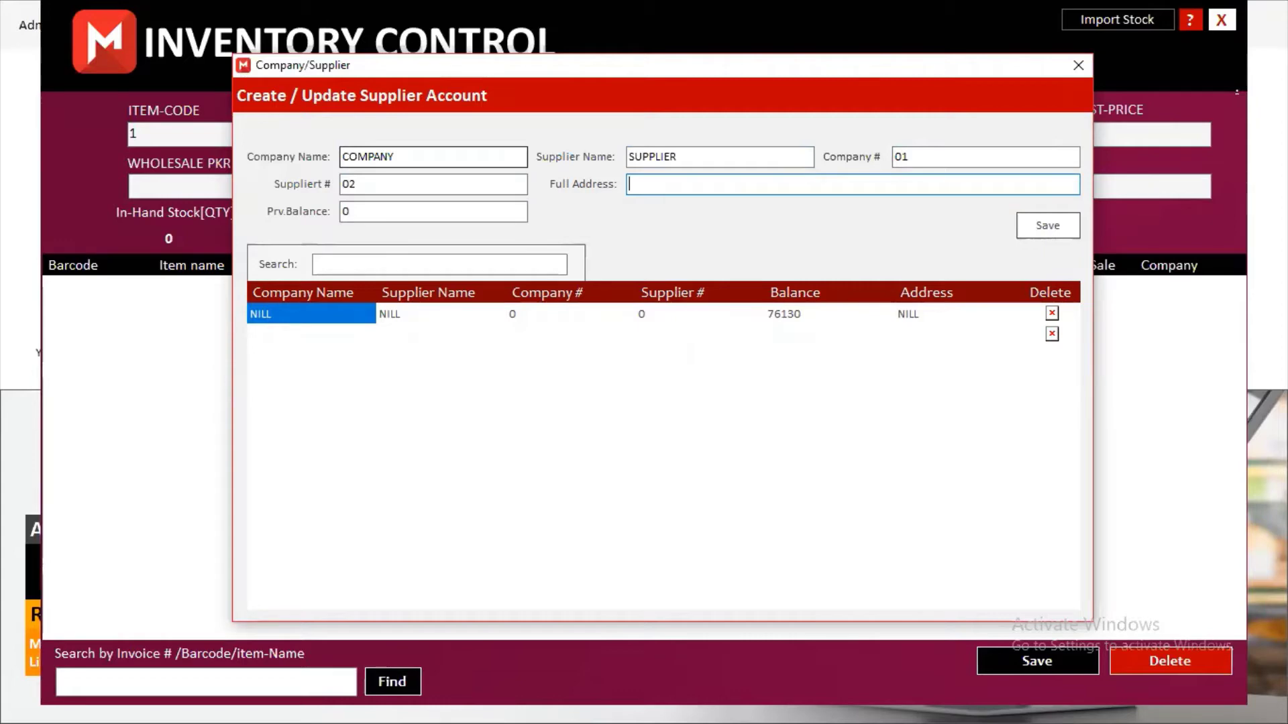
type("KARACHI")
key("Tab")
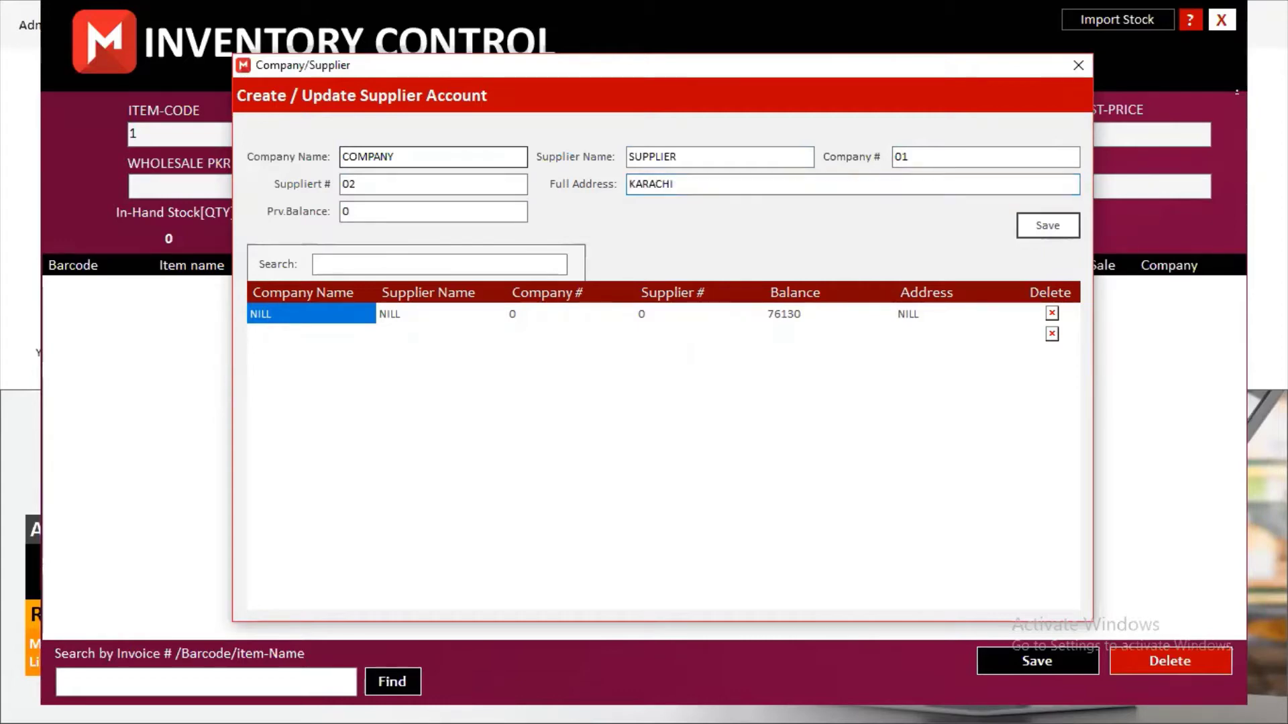
key("Return")
key("Return")
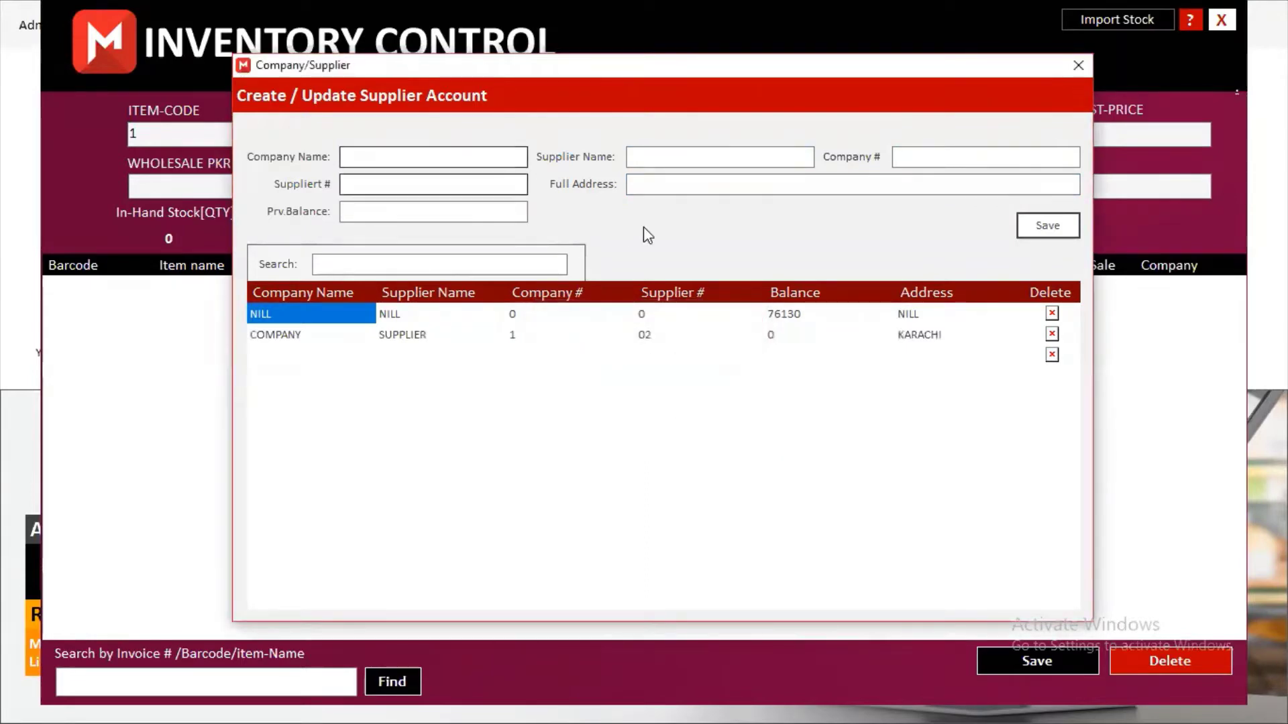
left_click(1077, 65)
Assign the company COMPANY to the inventory item.
left_click(910, 135)
left_click(909, 135)
left_click(909, 135)
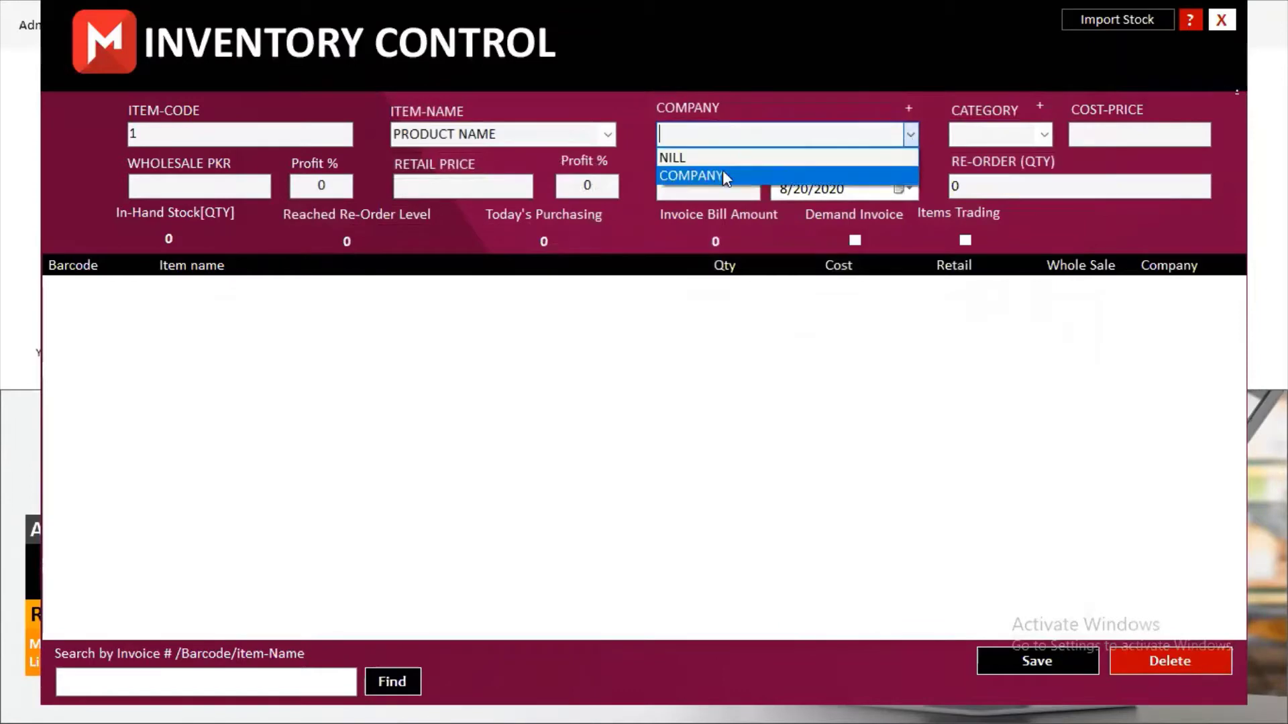
left_click(714, 173)
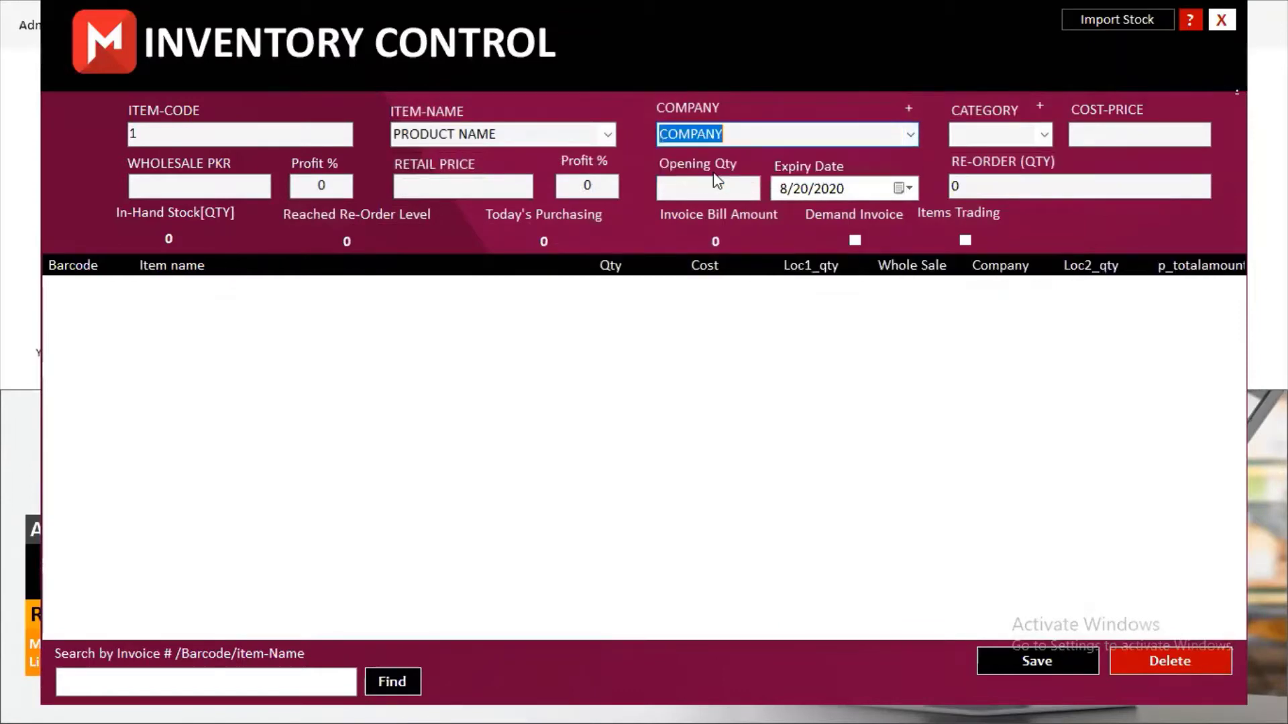
Add and save a new items category named GENTS.
left_click(1050, 136)
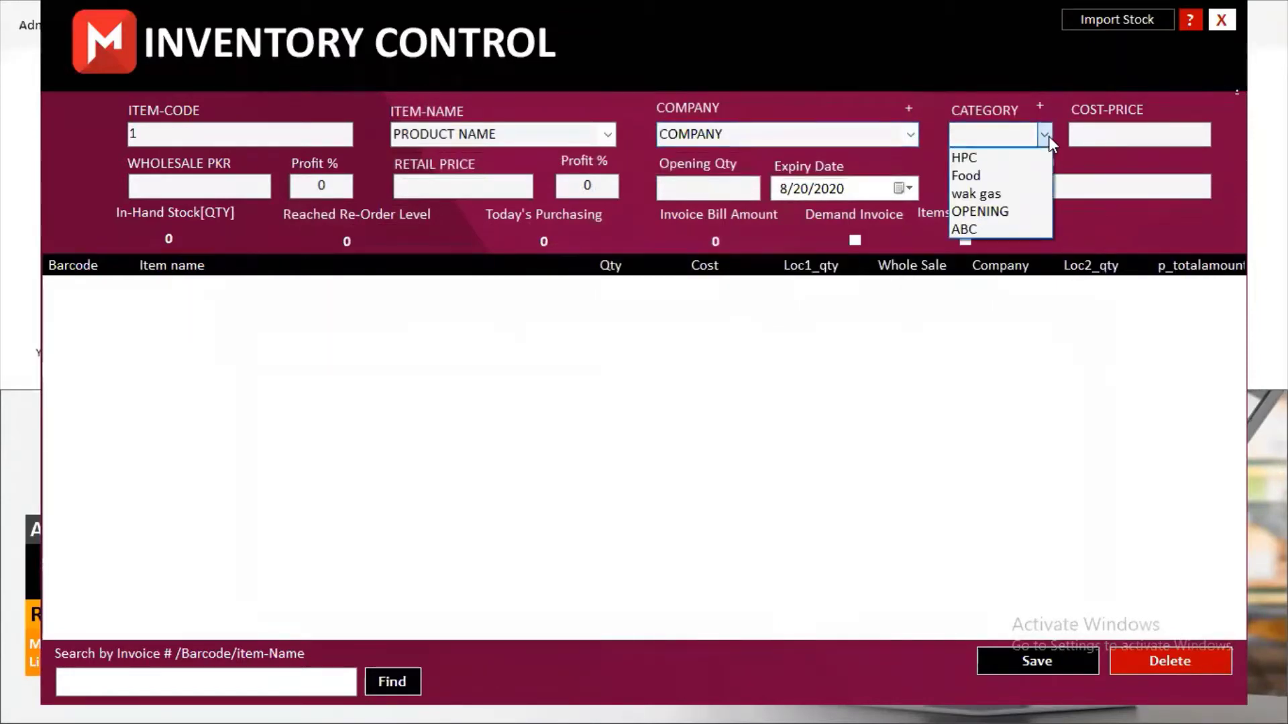
left_click(1049, 135)
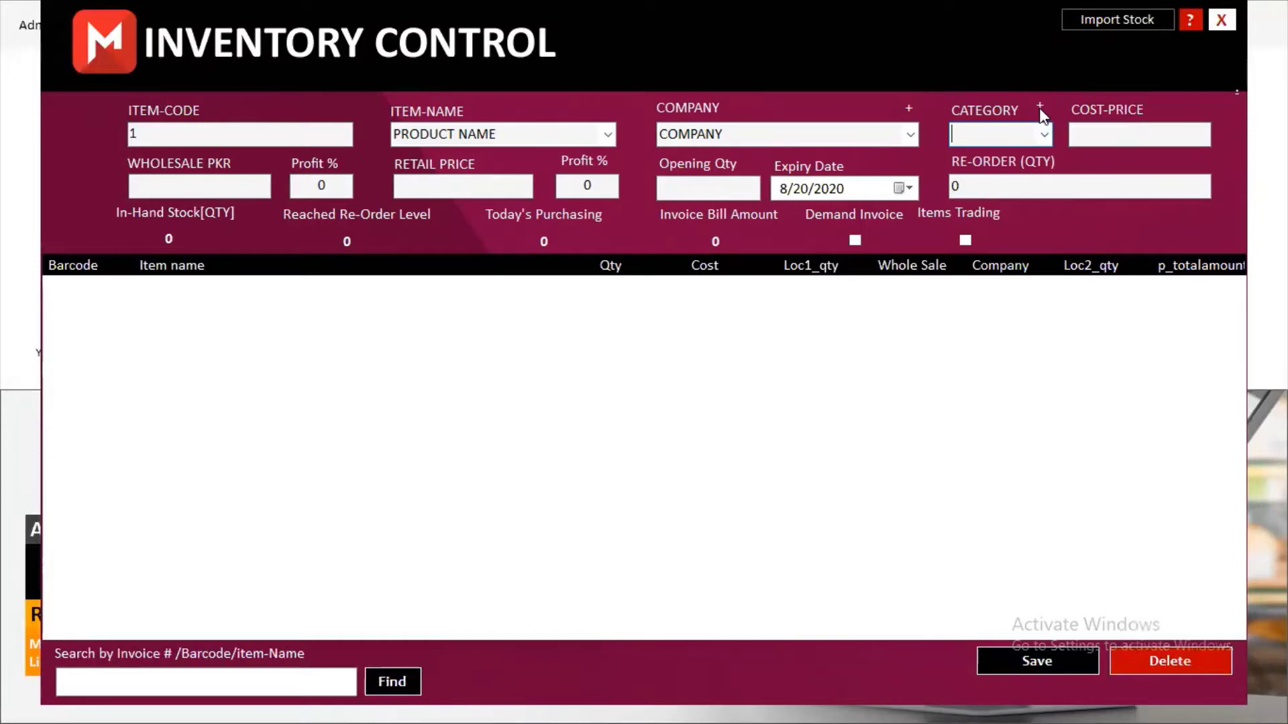
left_click(1040, 107)
left_click(430, 214)
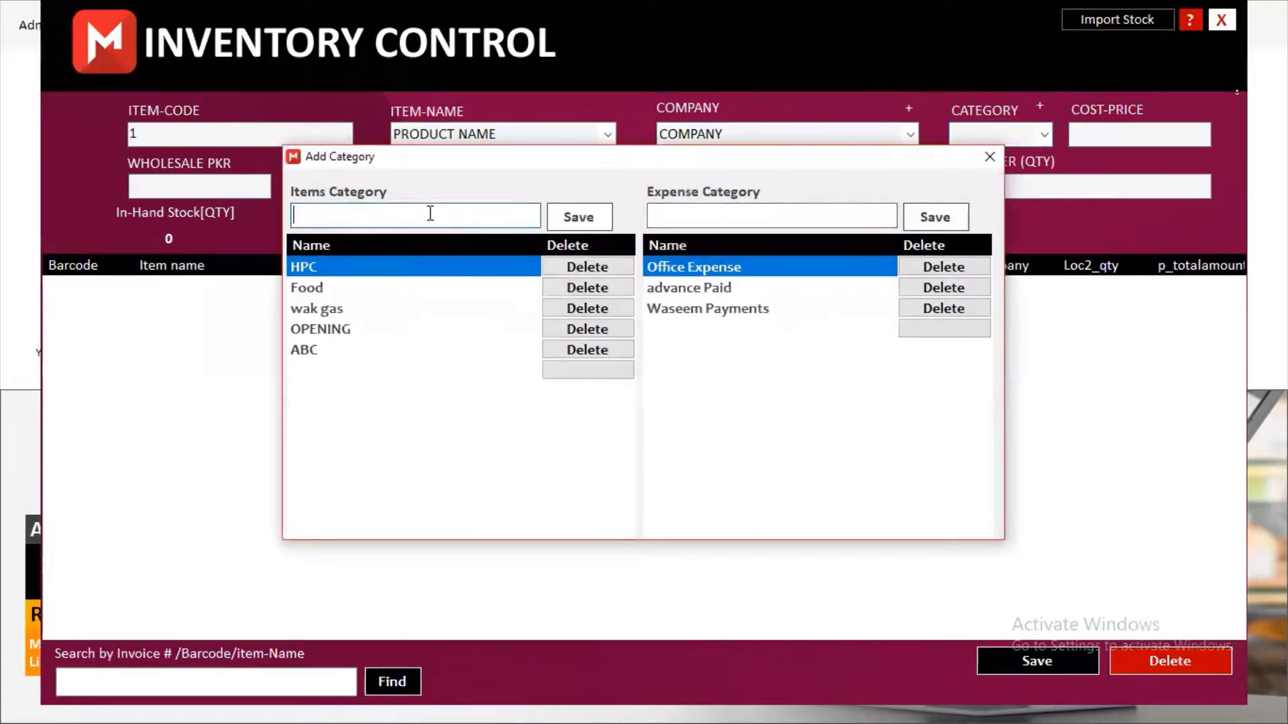
type("GENTS")
left_click(566, 215)
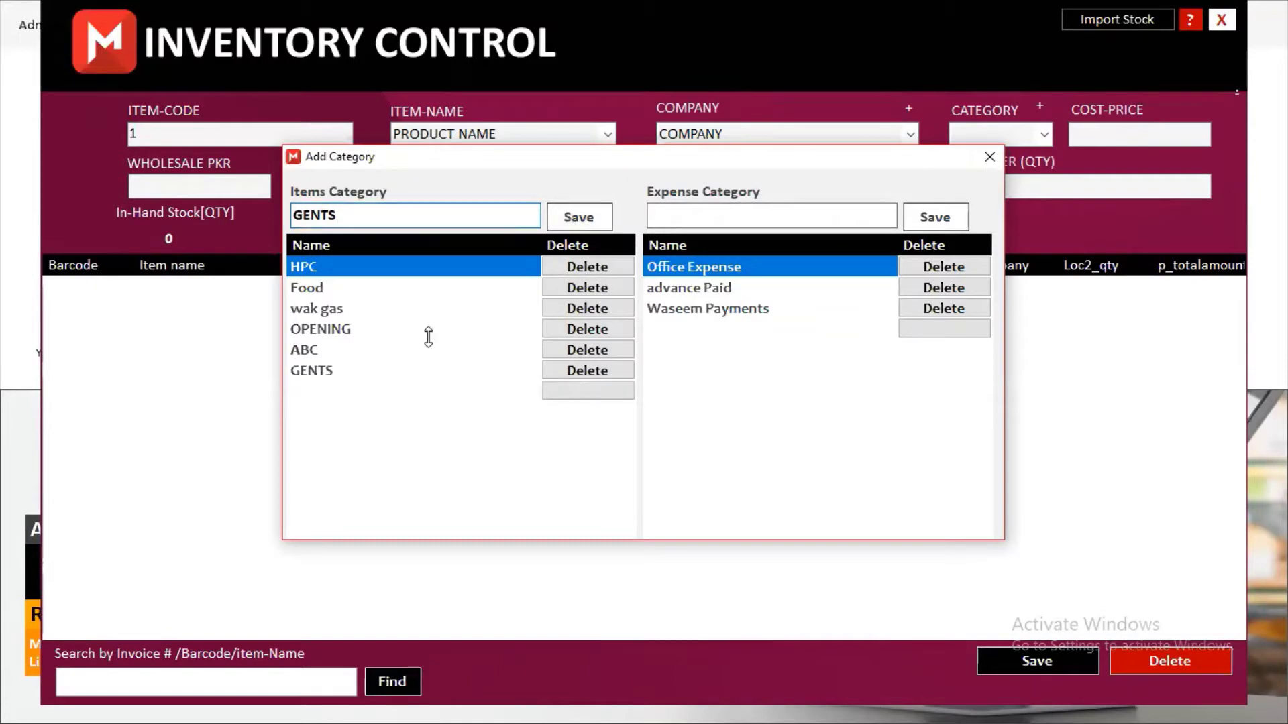
left_click(382, 373)
left_click(990, 158)
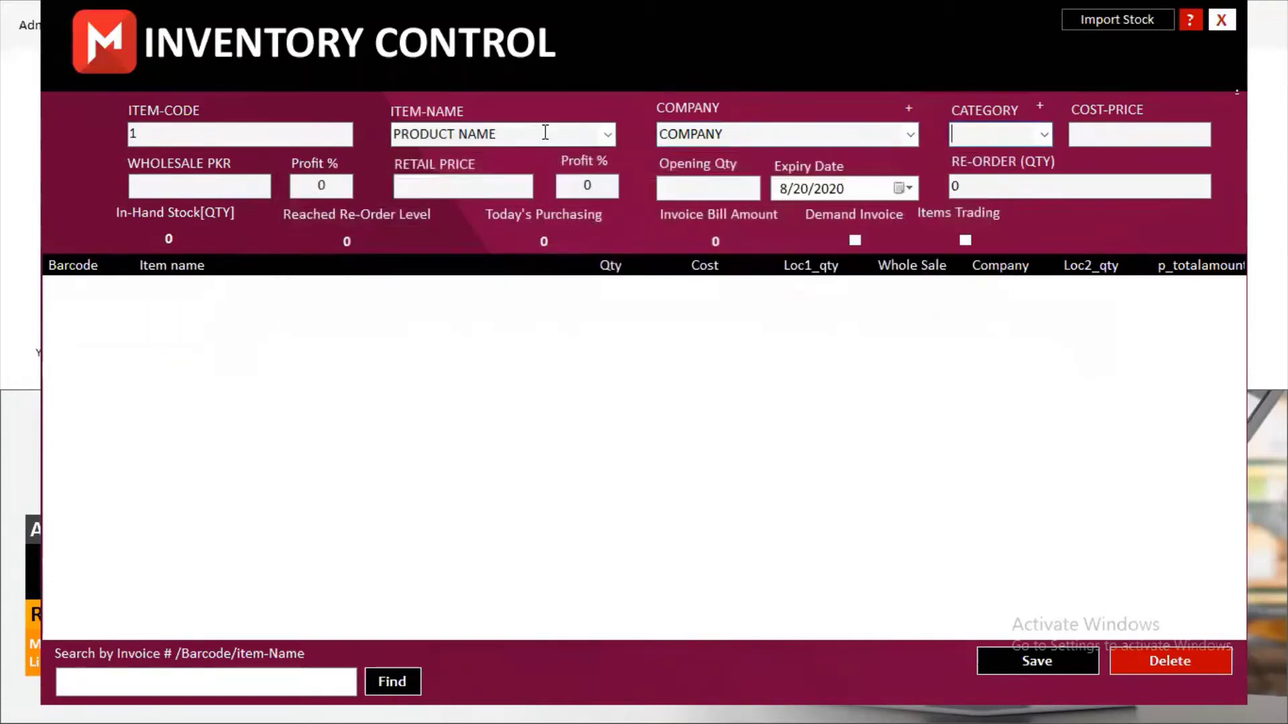
Assign the GENTS category to the inventory item.
left_click(1041, 135)
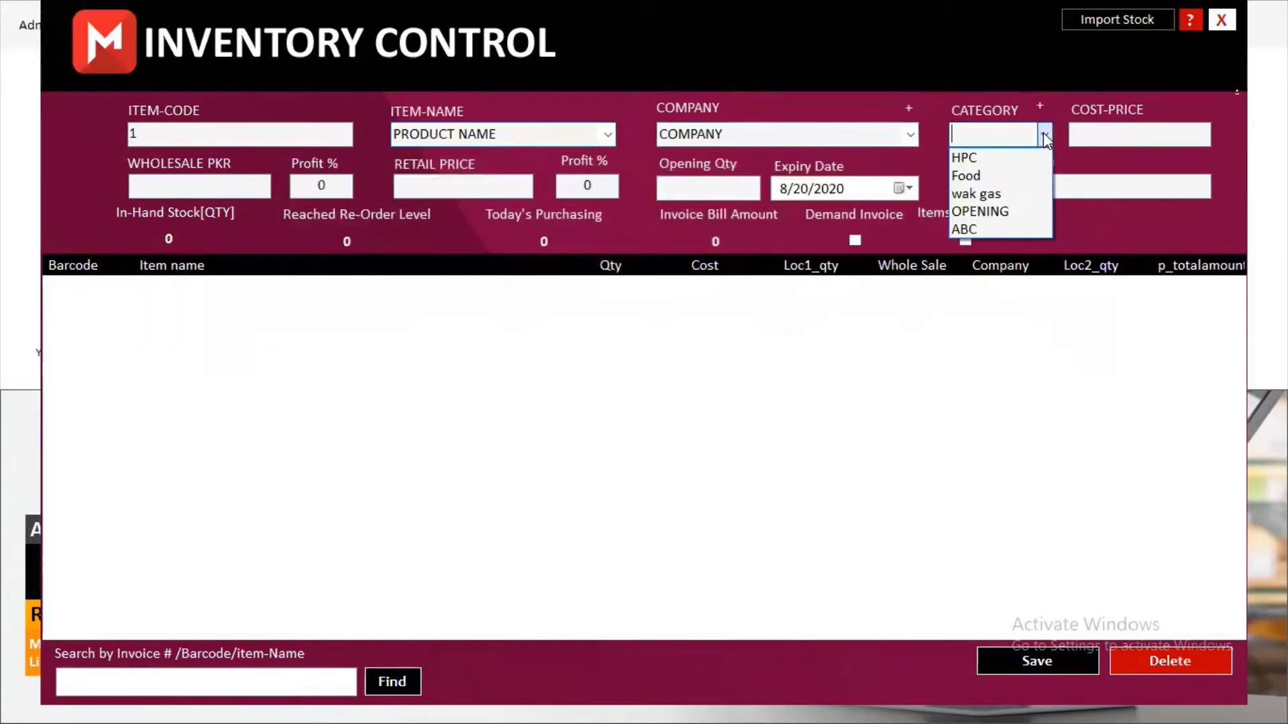
left_click(1046, 133)
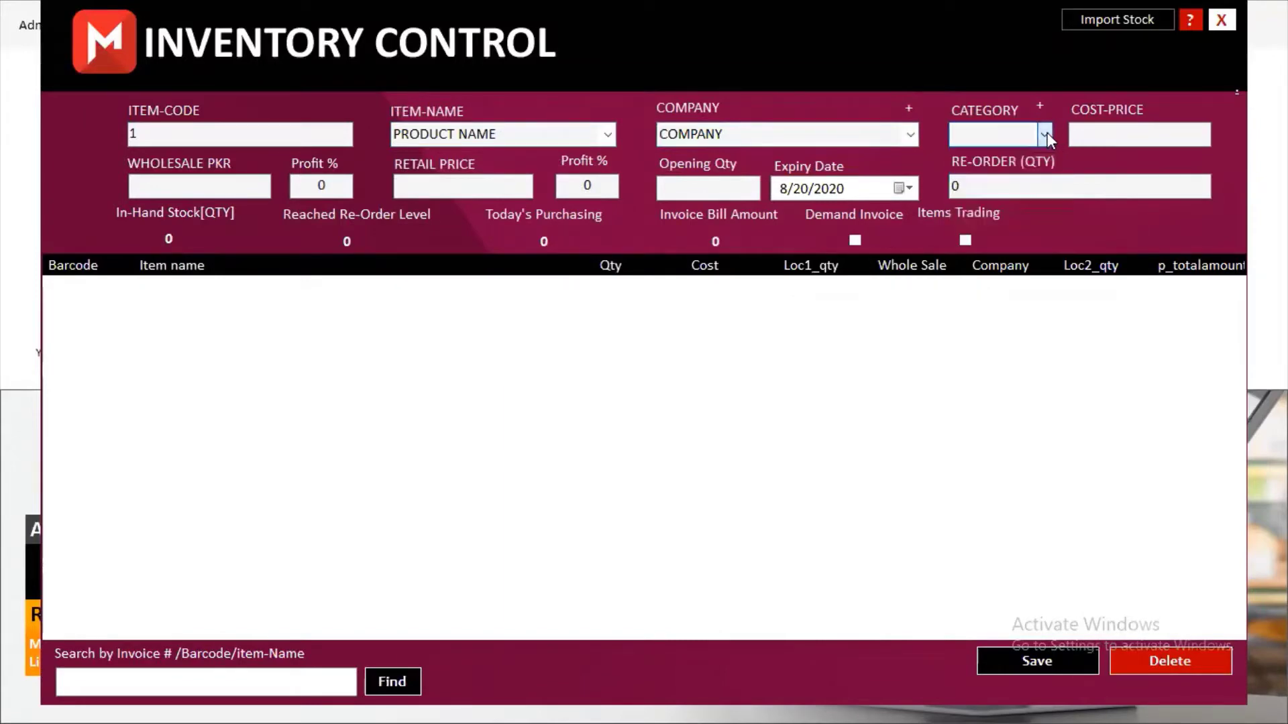
left_click(1046, 132)
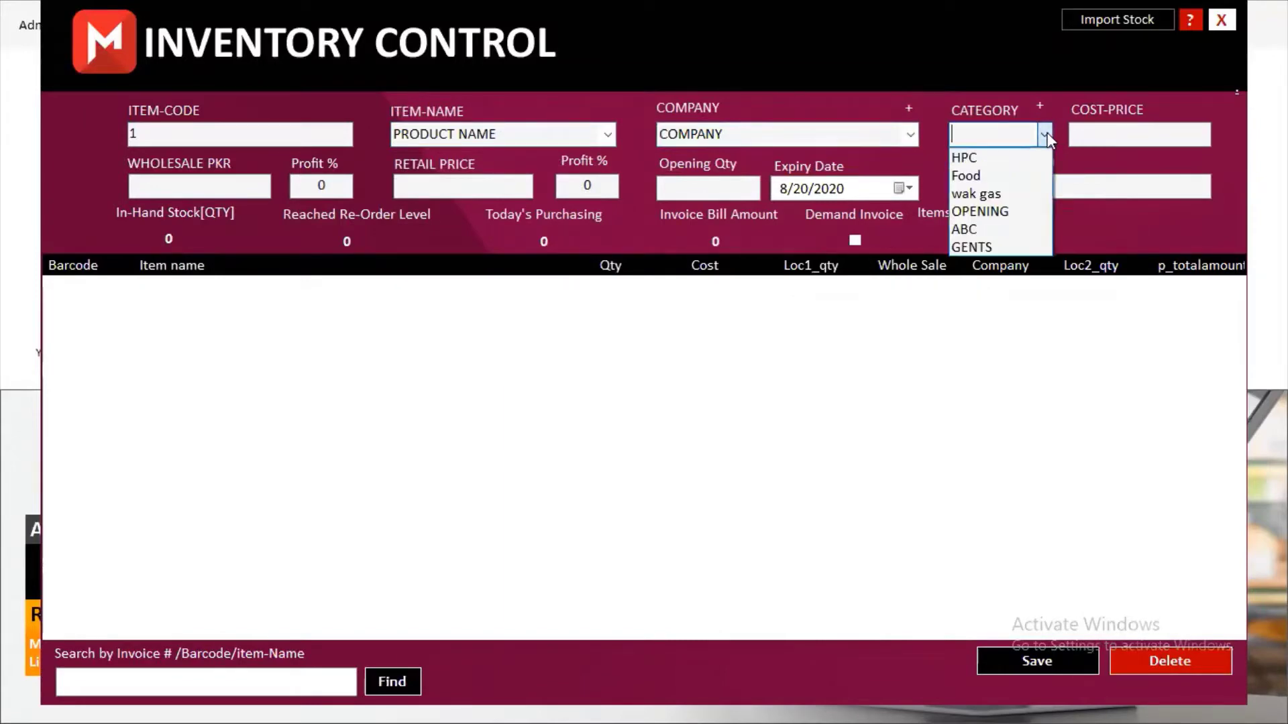
left_click(975, 246)
left_click(1007, 137)
double_click(975, 137)
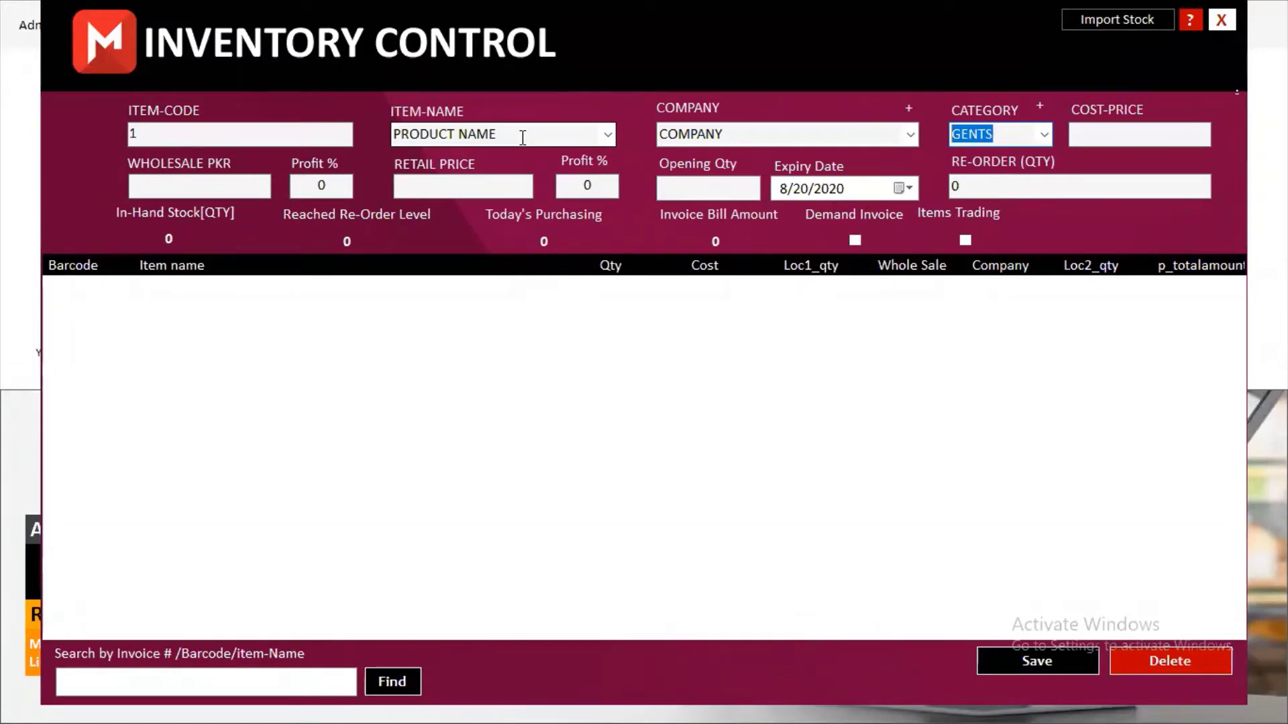
left_click(1044, 134)
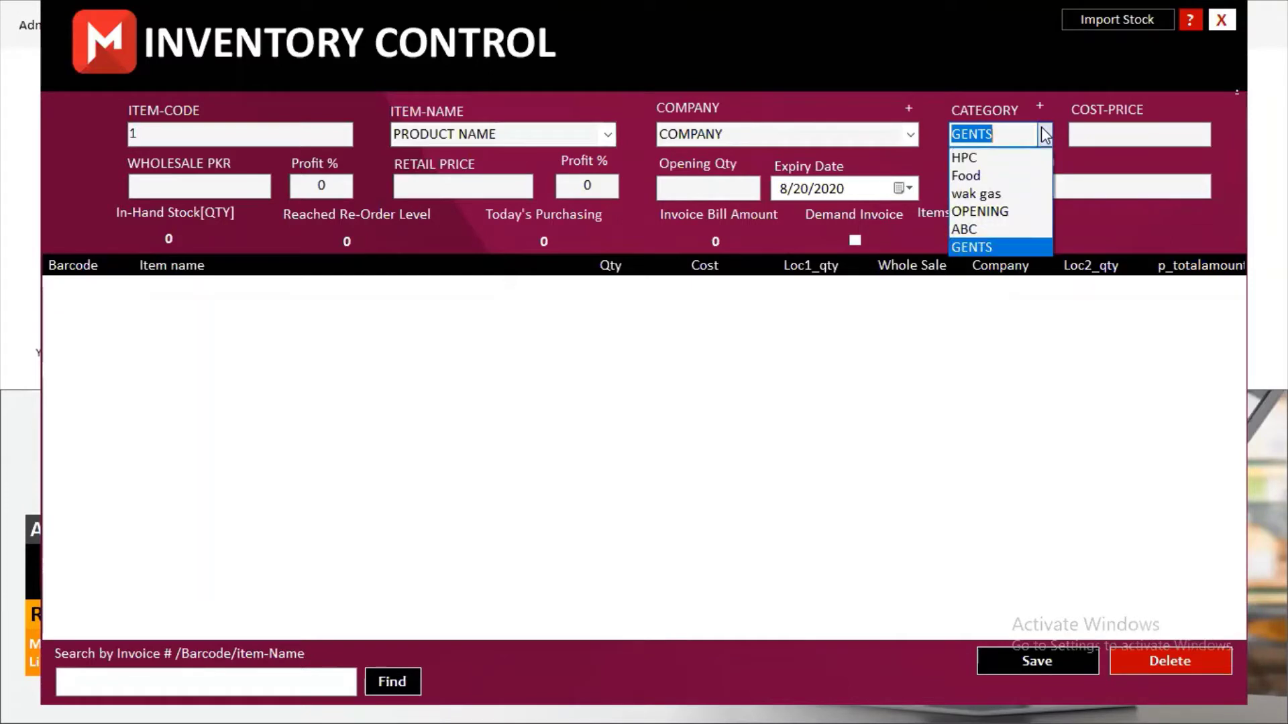
left_click(1044, 134)
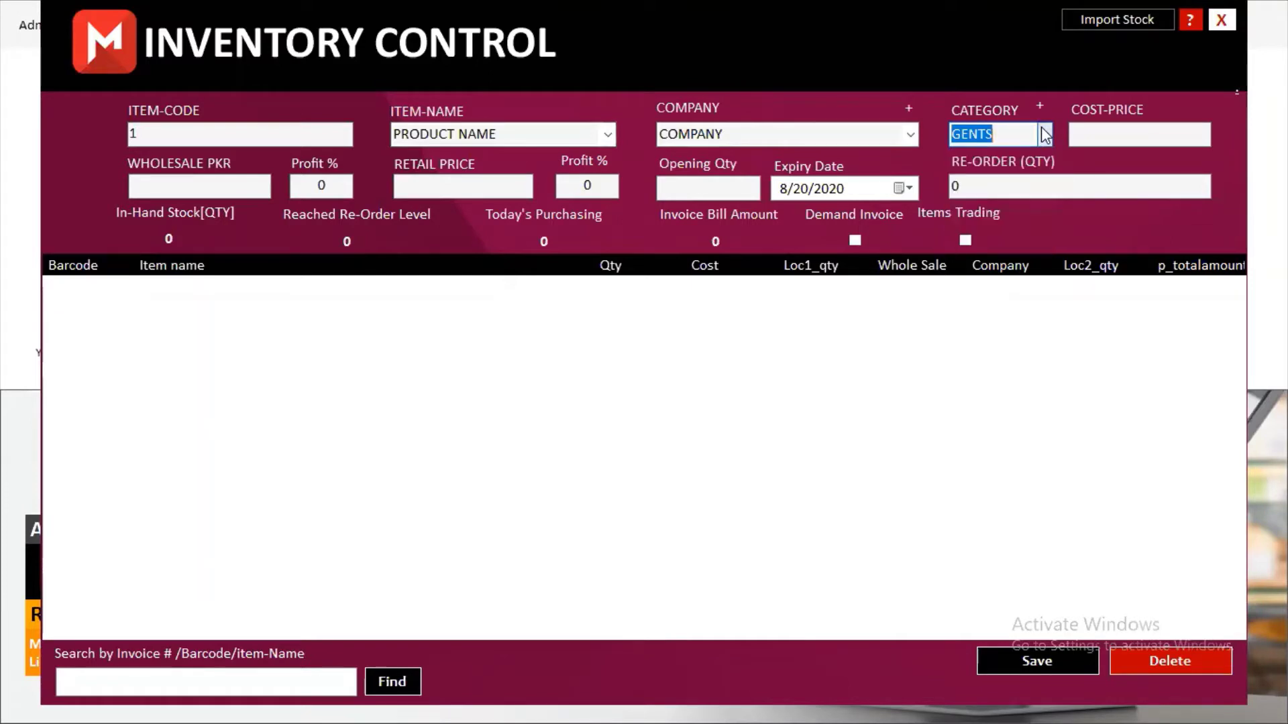
left_click(1112, 135)
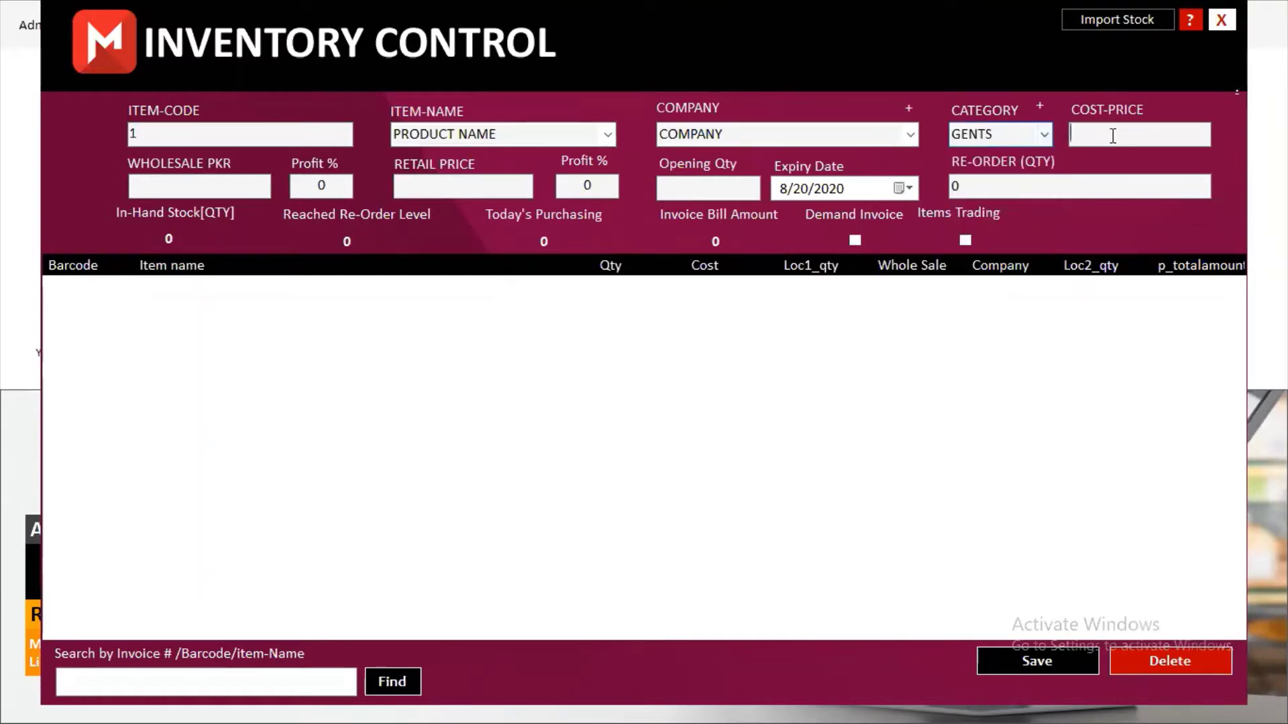
left_click(451, 137)
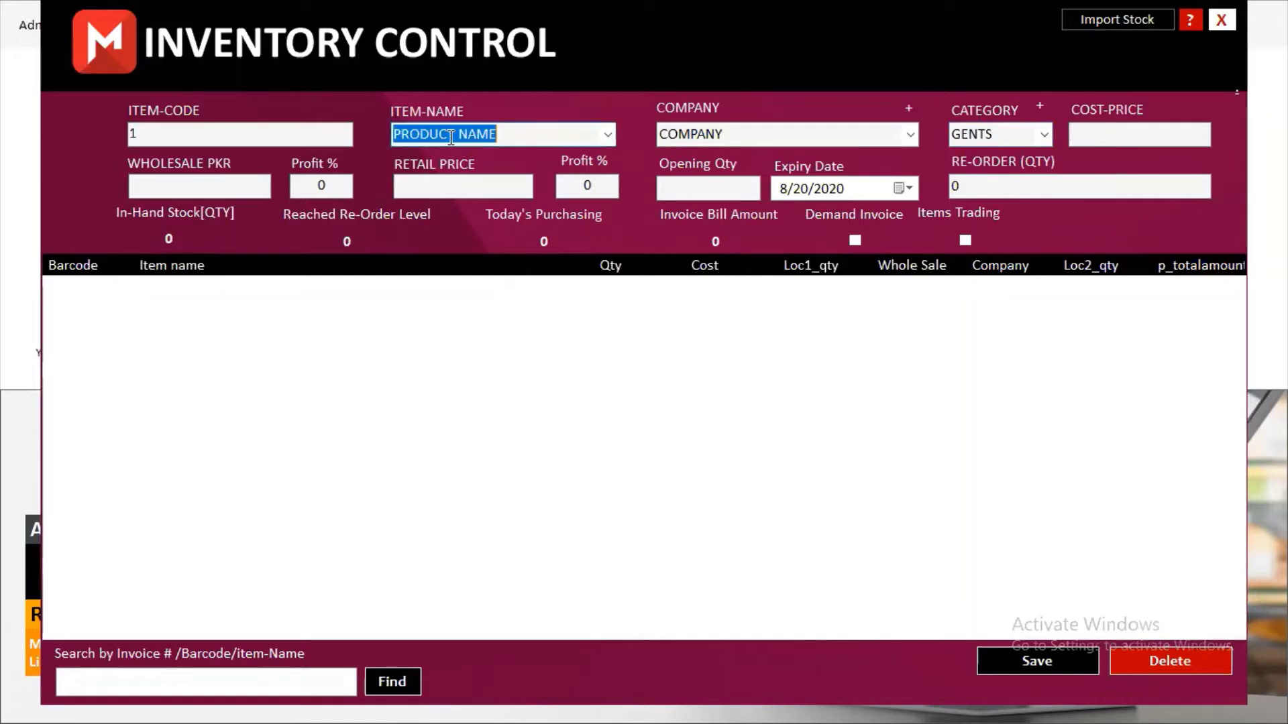
Set the item's cost price to 950, wholesale price to 1100 and retail price to 1500.
left_click(1103, 132)
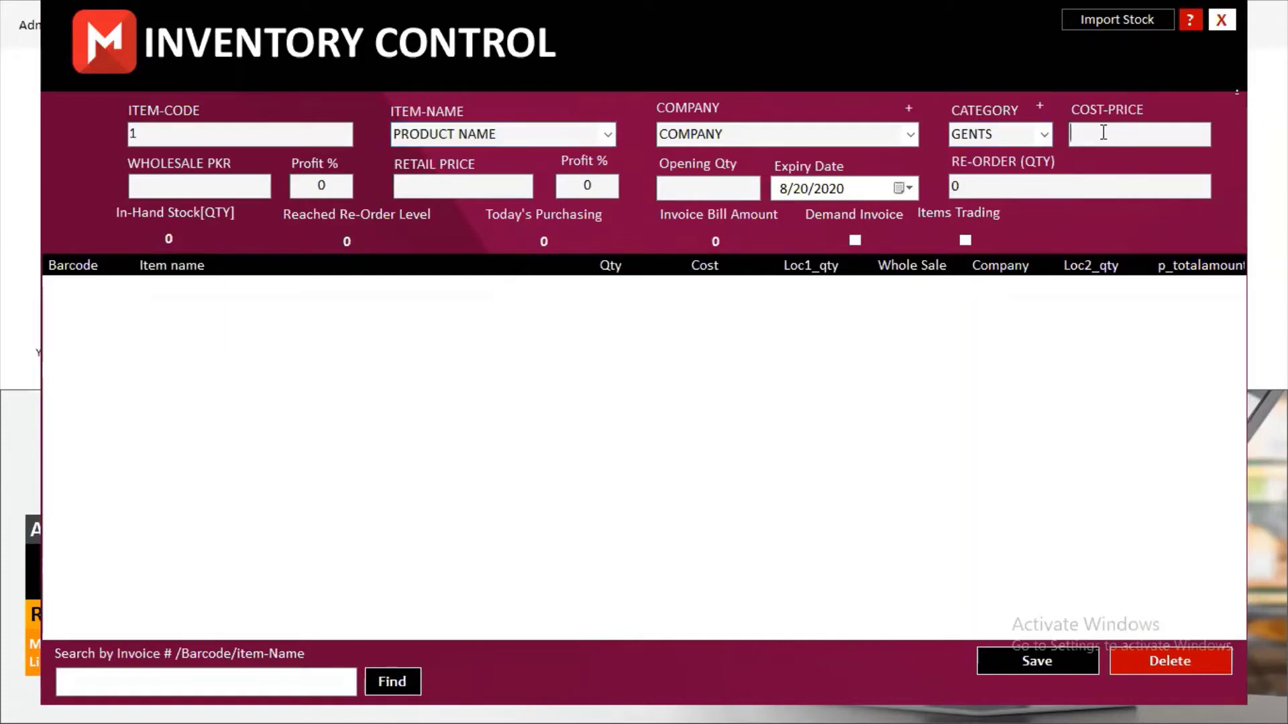
type("950")
key("Tab")
type("1100")
left_click(463, 187)
type("1500")
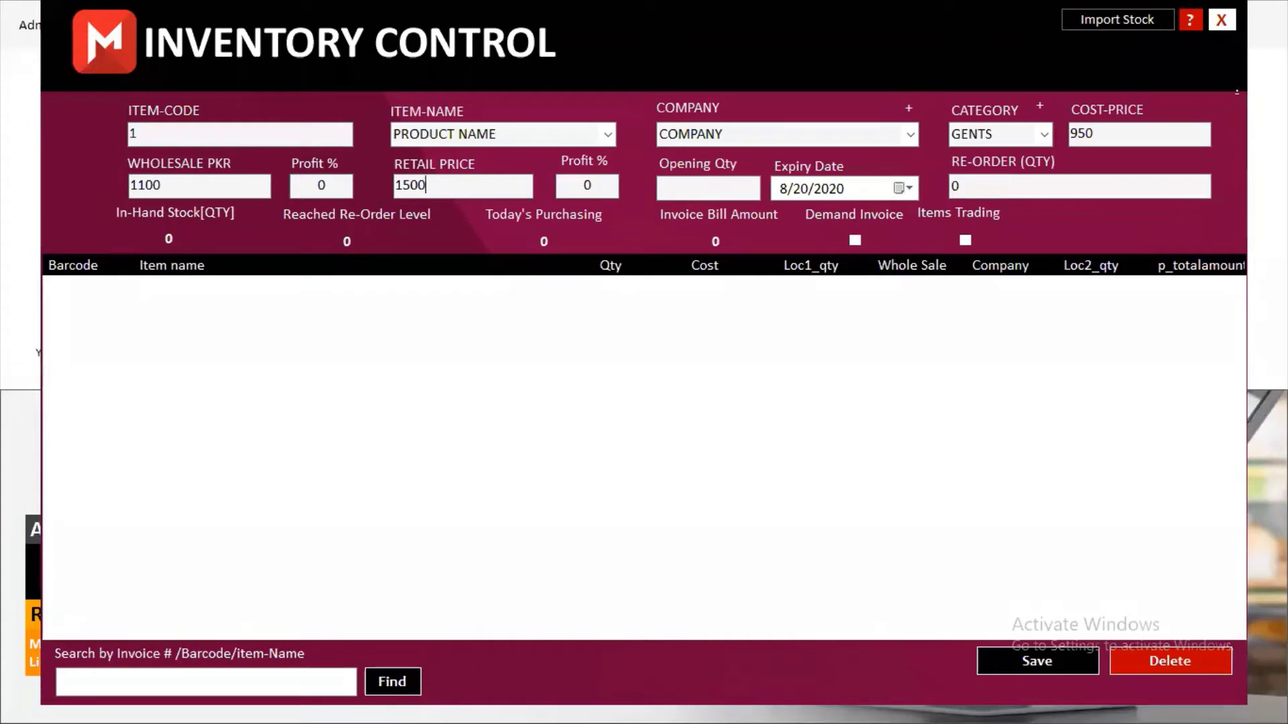
Set the item's opening quantity to 20, save the item and close the inventory.
left_click(708, 188)
type("20")
key("Return")
key("Return")
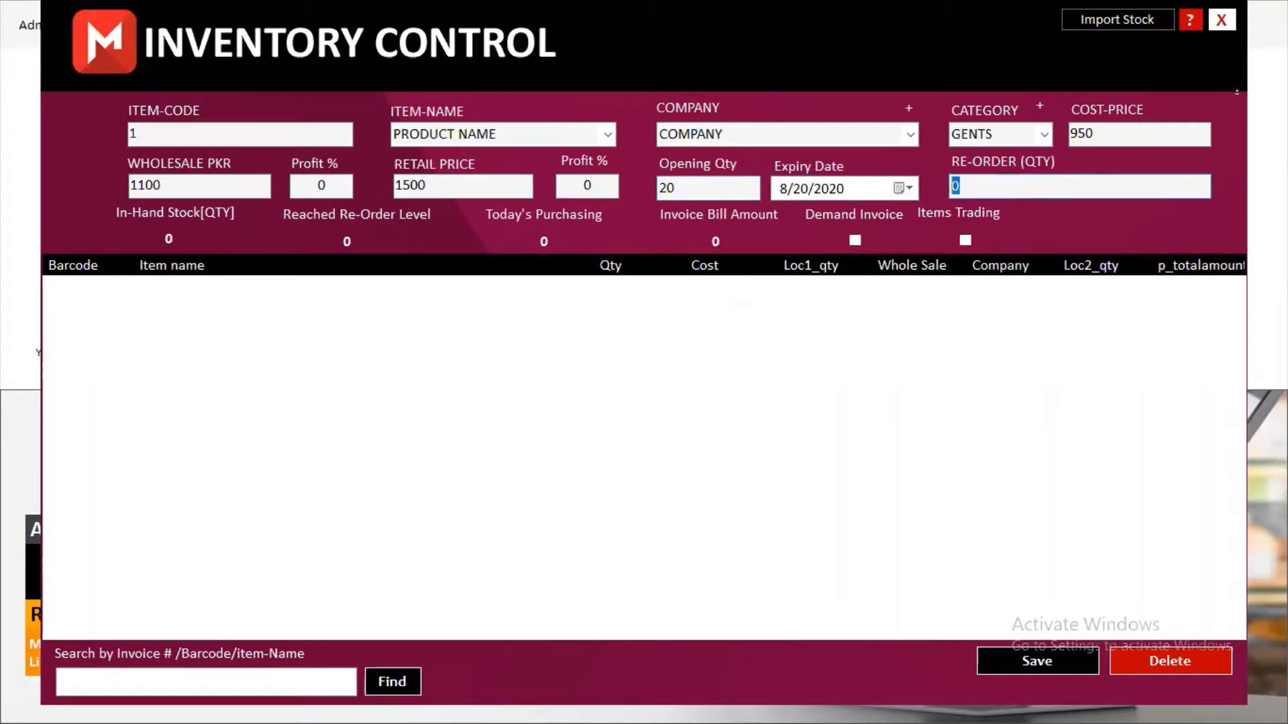
key("Return")
key("Return")
key("Return")
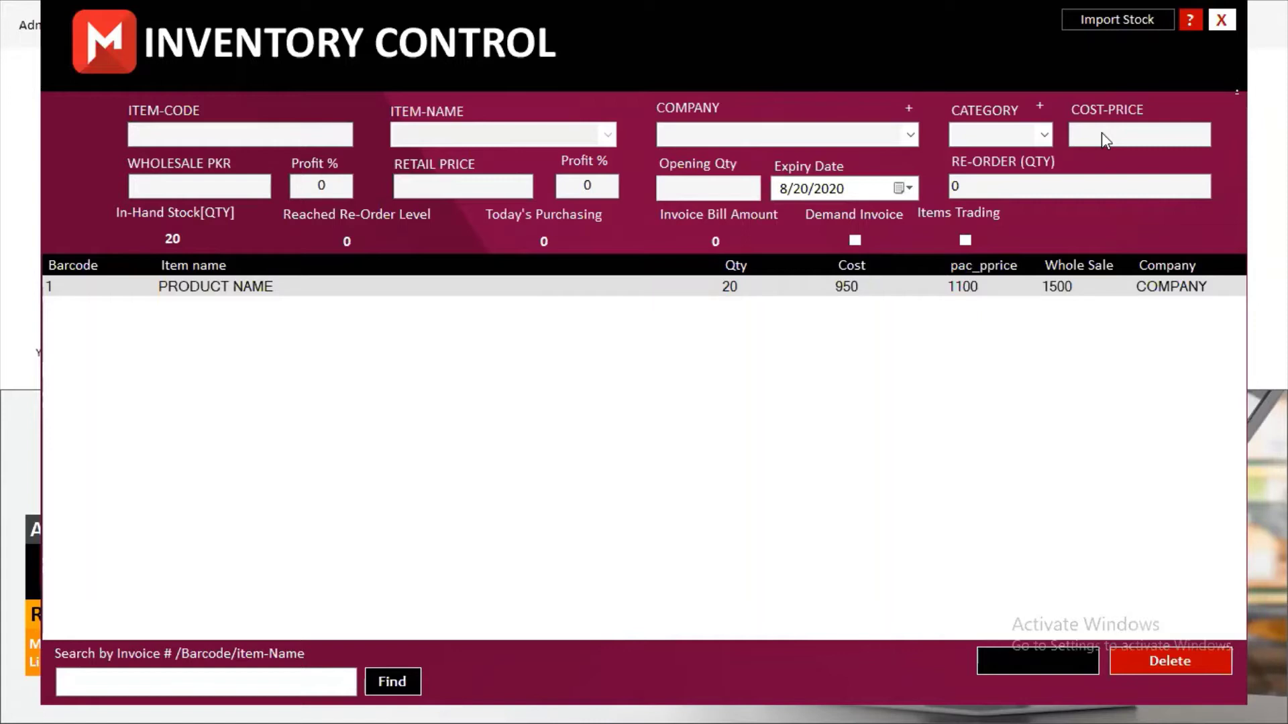
left_click(1221, 20)
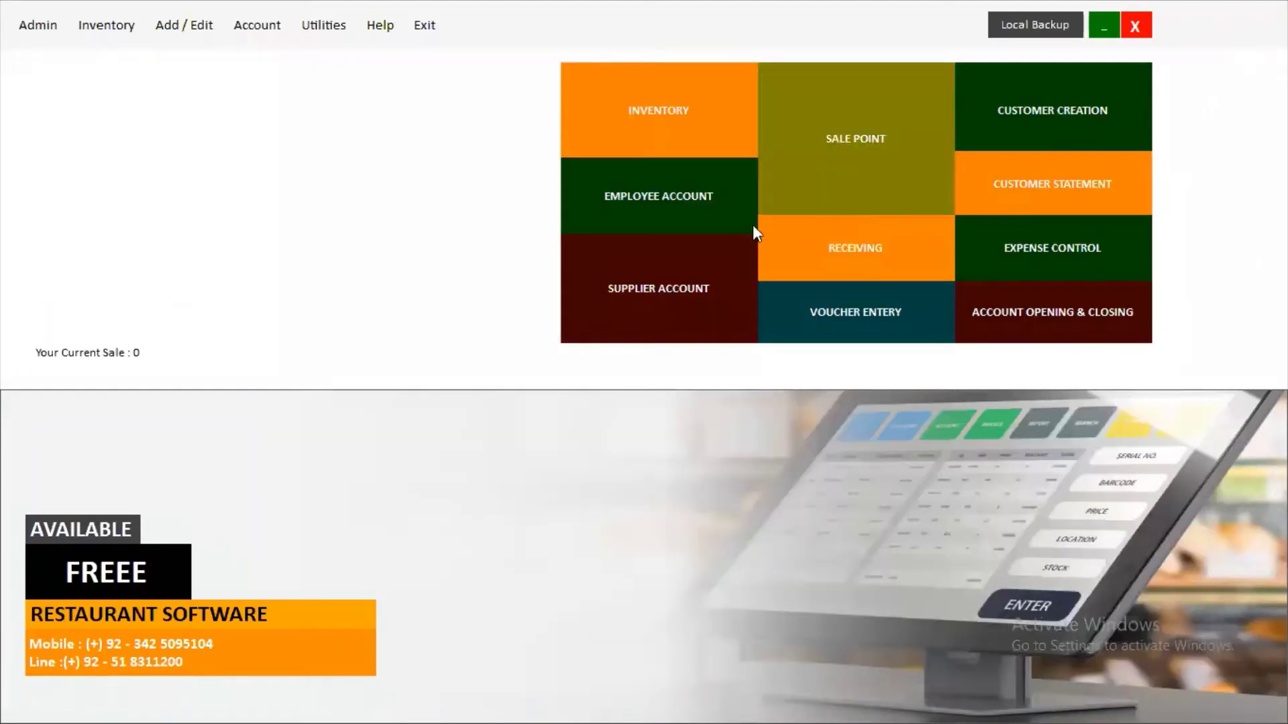
Start a new voucher entry with its invoice number and COMPANY as the supplier.
left_click(804, 312)
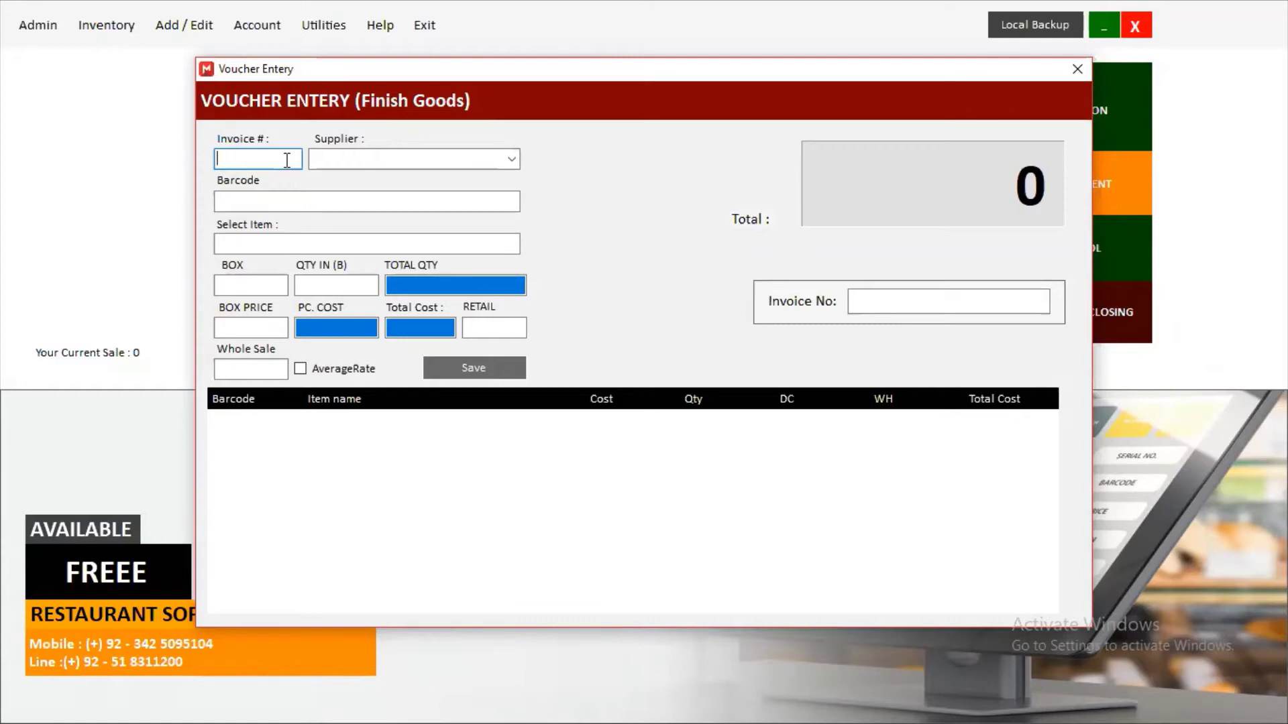
type("0120120")
left_click(511, 160)
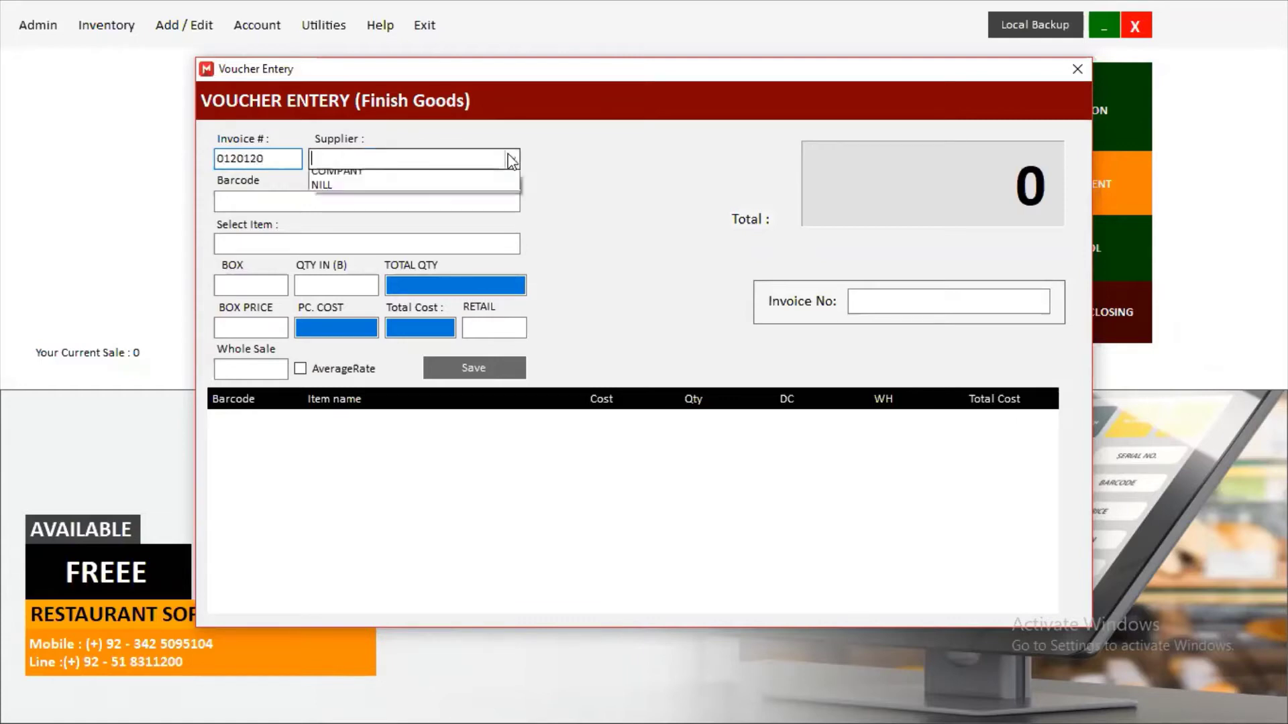
left_click(382, 179)
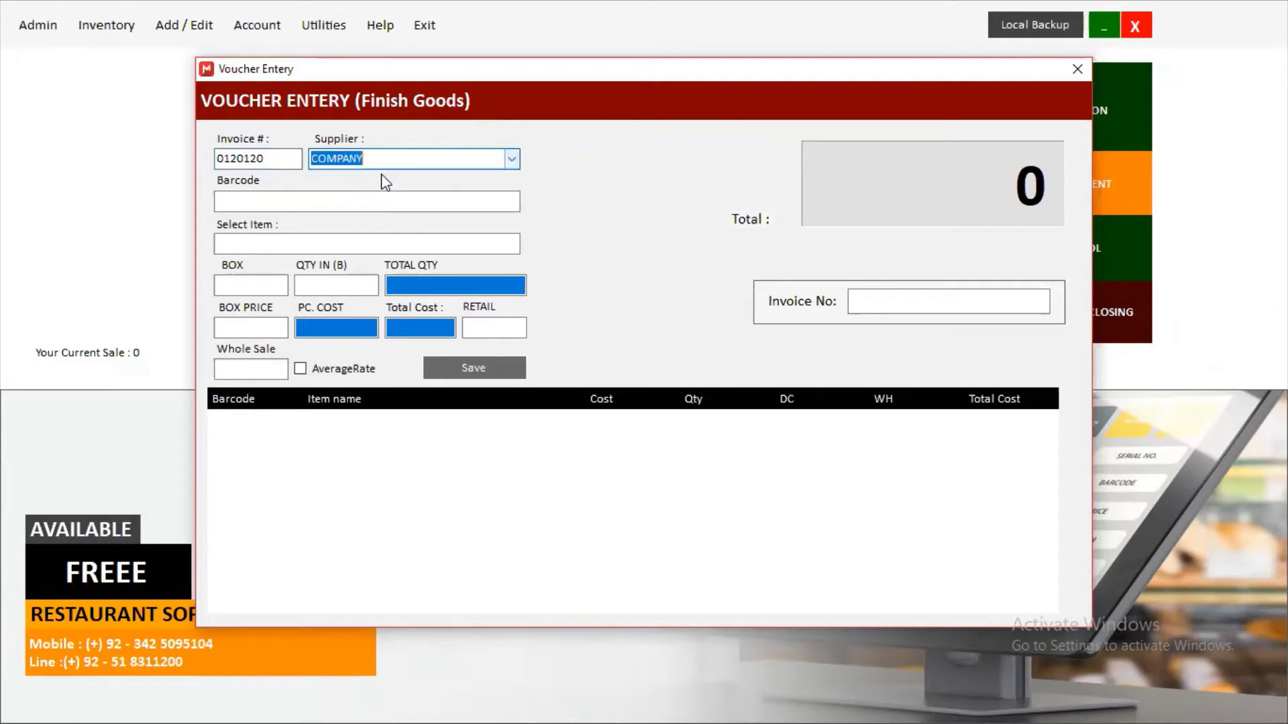
Choose PRODUCT NAME as the item on the voucher.
left_click(340, 196)
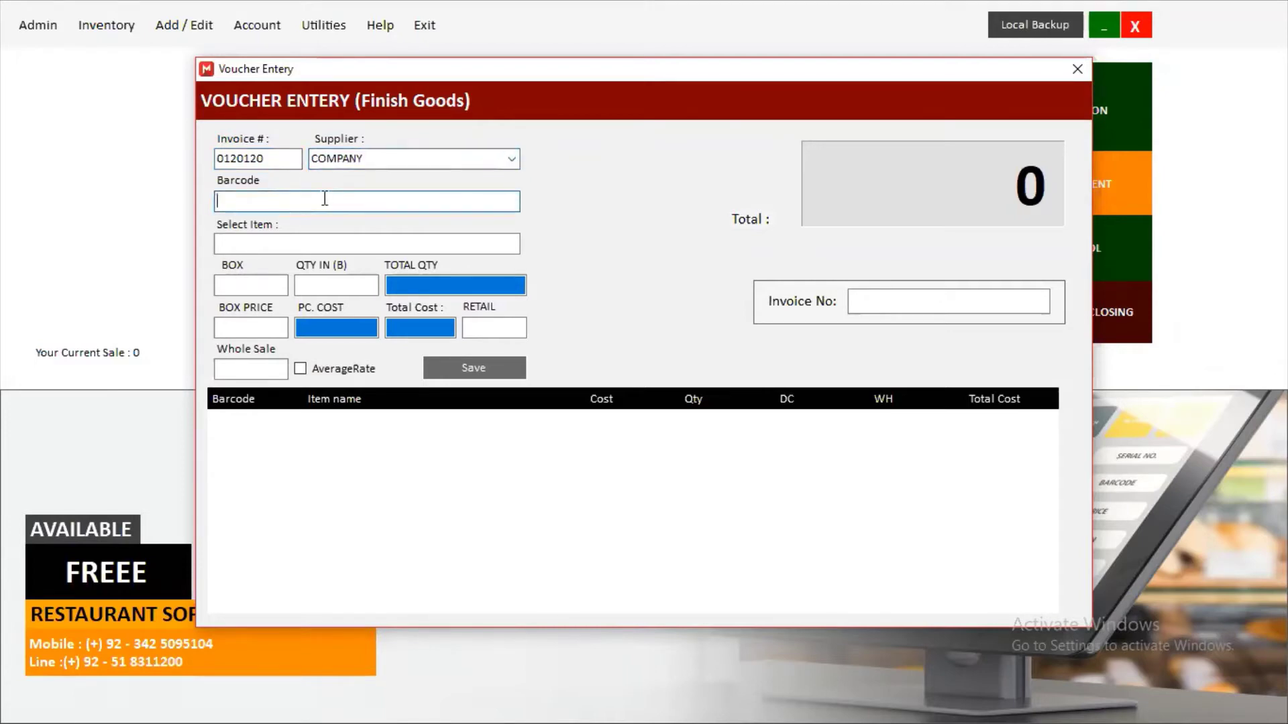
key("Tab")
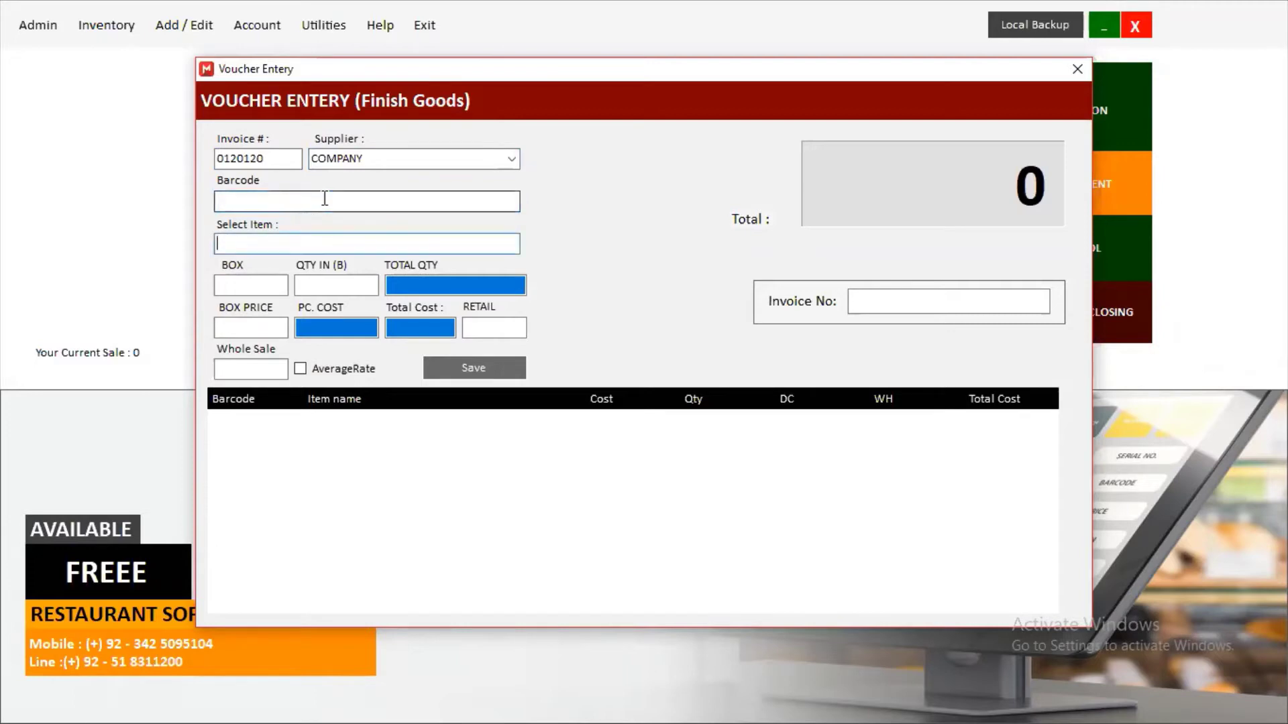
type("P")
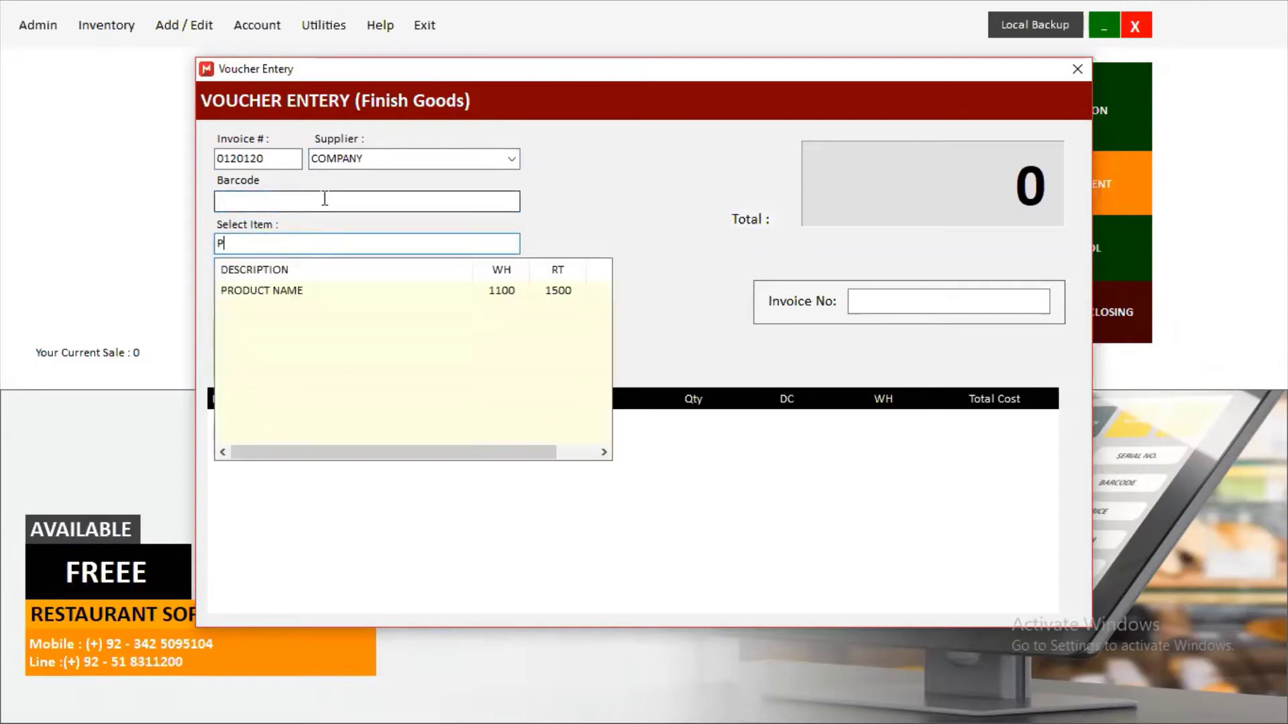
key("Down")
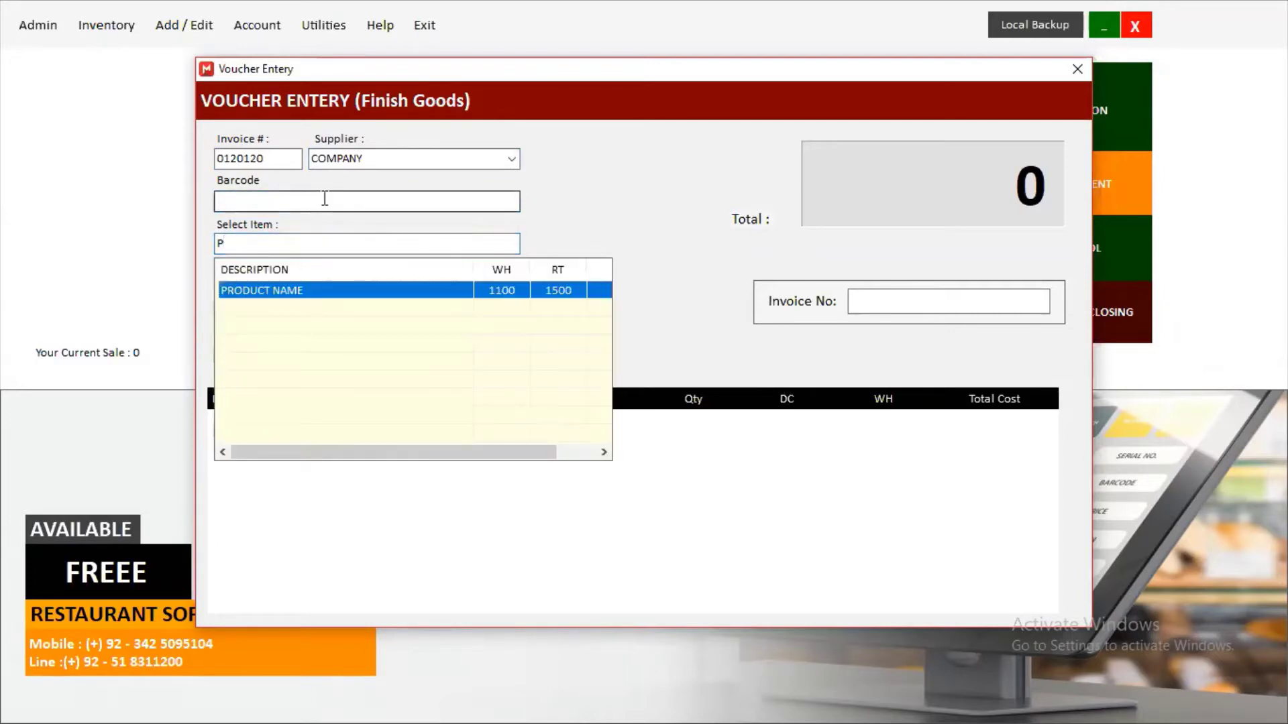
key("Return")
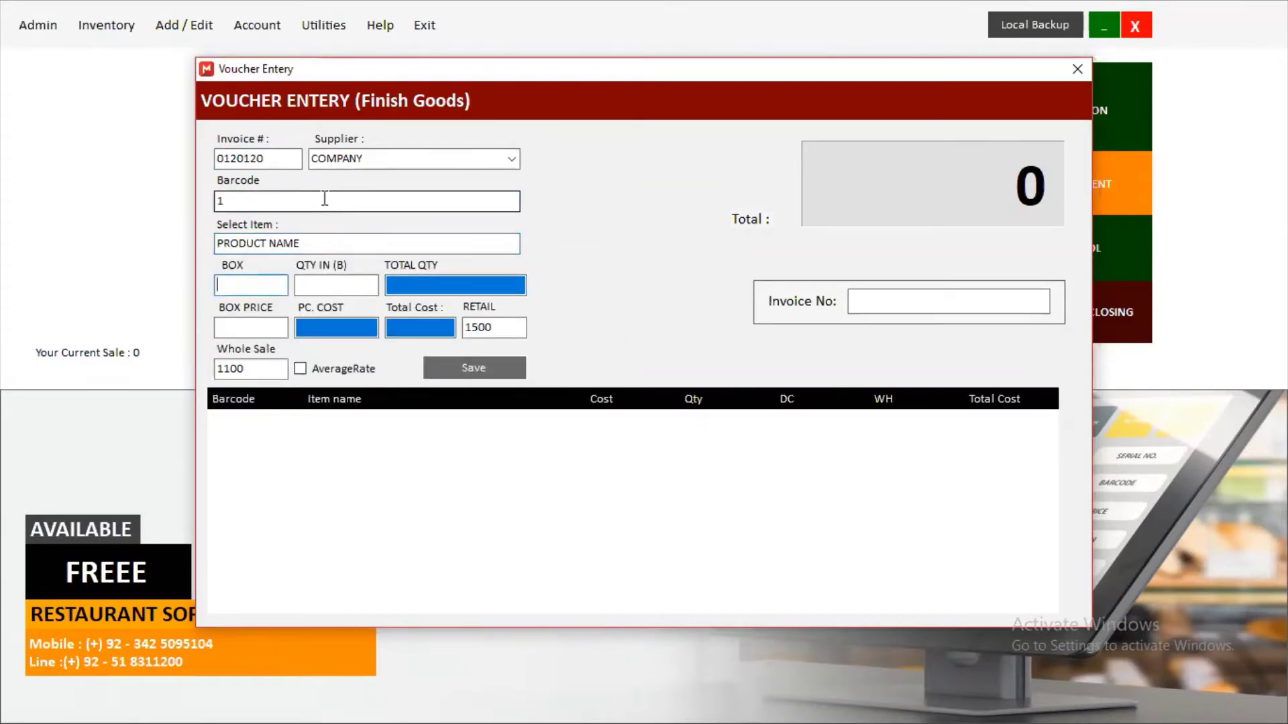
Set the voucher quantity to 1 box containing 20 pieces.
type("1")
key("Return")
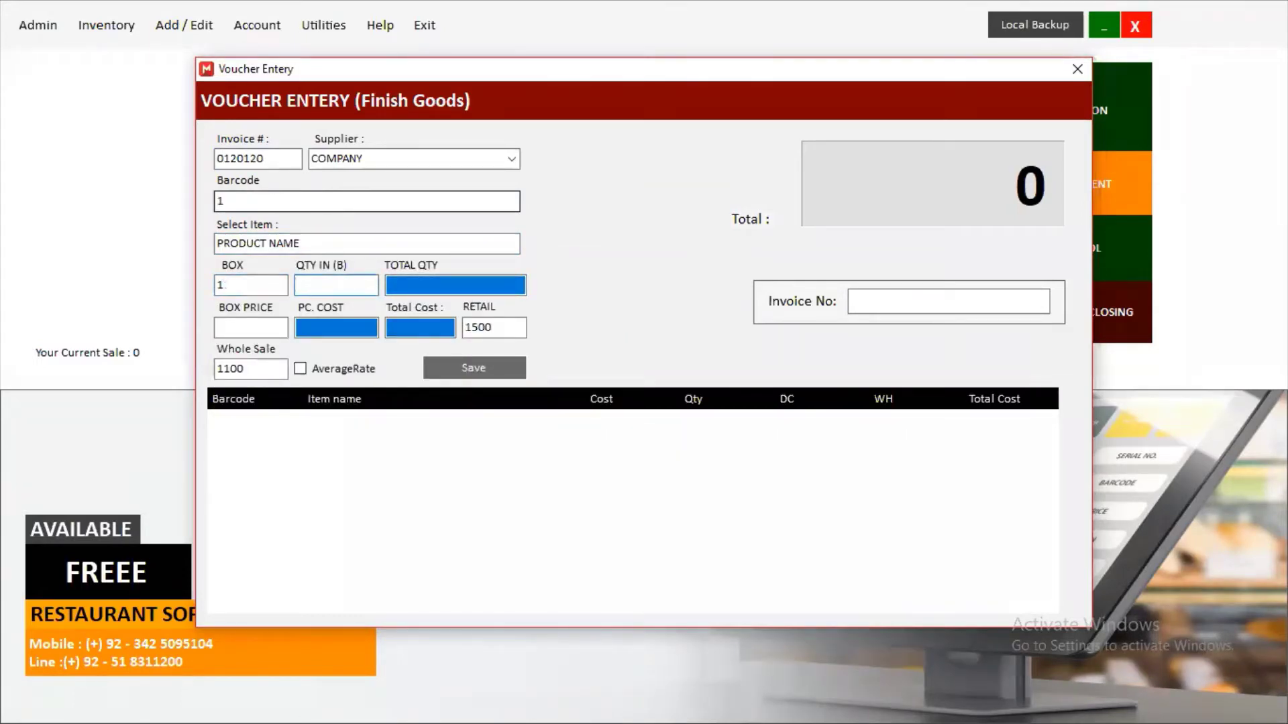
type("20")
key("Return")
key("Return")
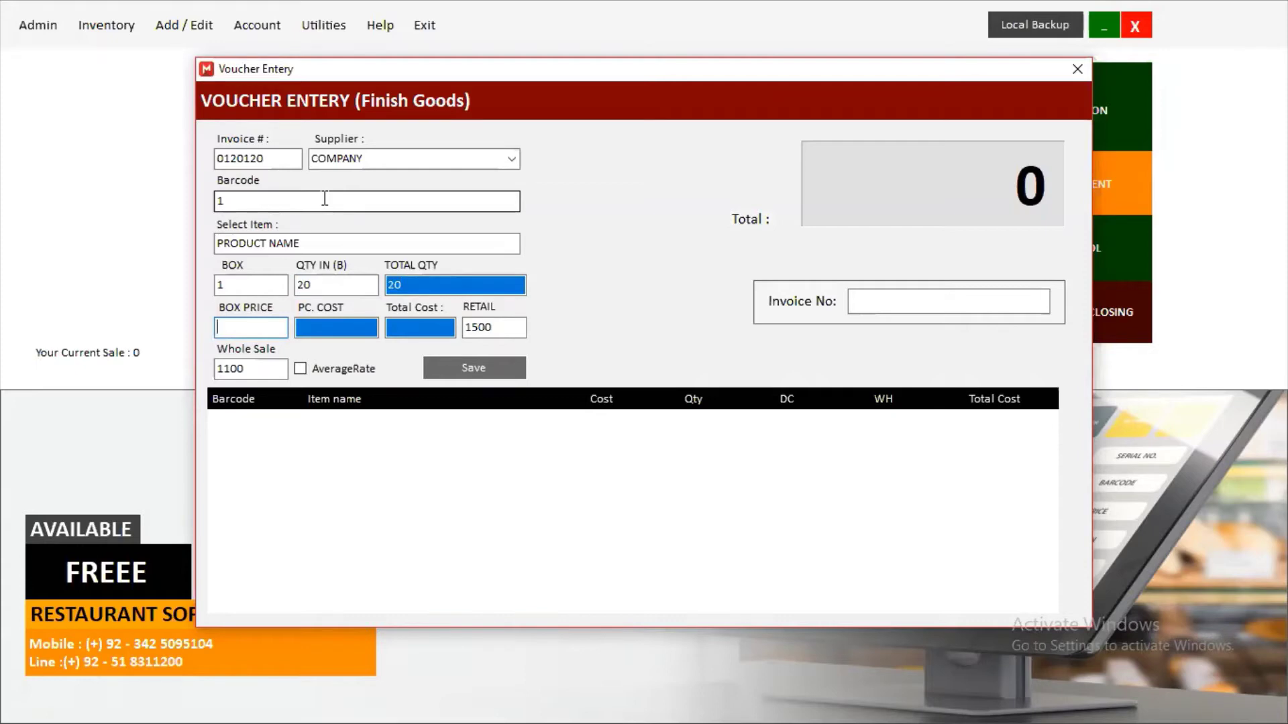
Set the voucher's box price to 1 and its cost per piece to 2000.
type("1")
key("Return")
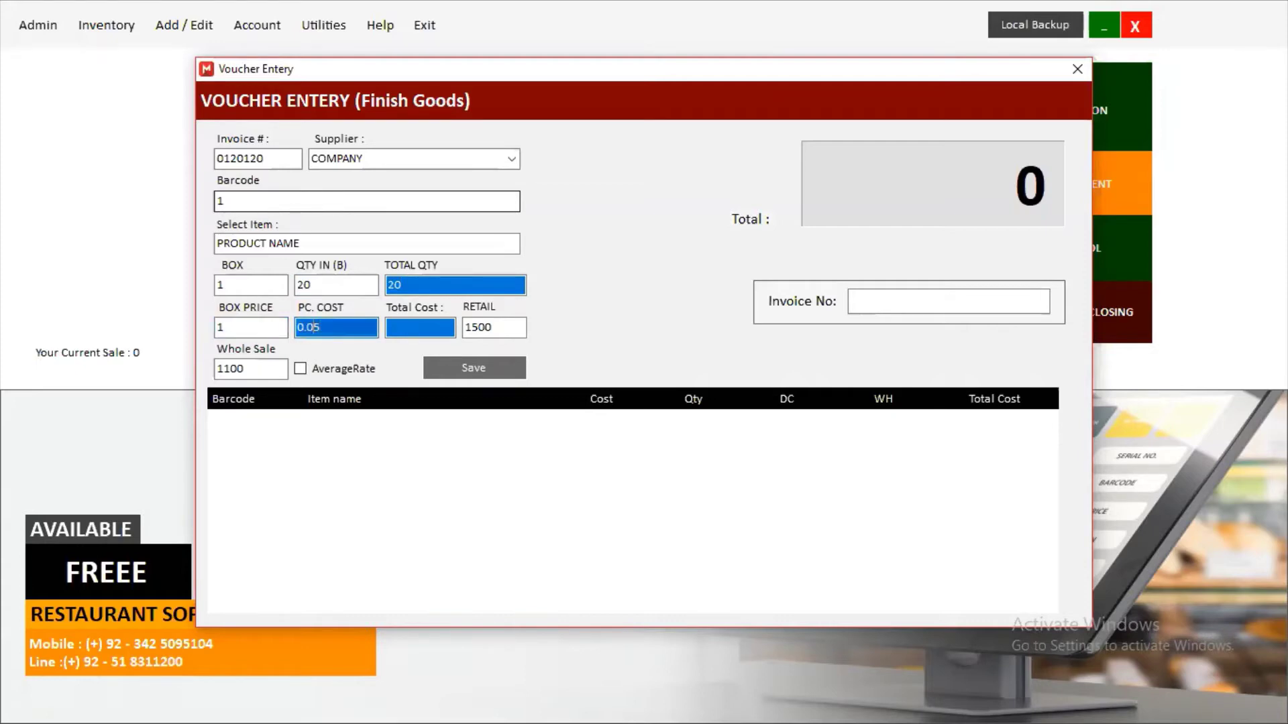
key("BackSpace")
key("BackSpace")
key("BackSpace")
key("BackSpace")
type("2000")
key("Return")
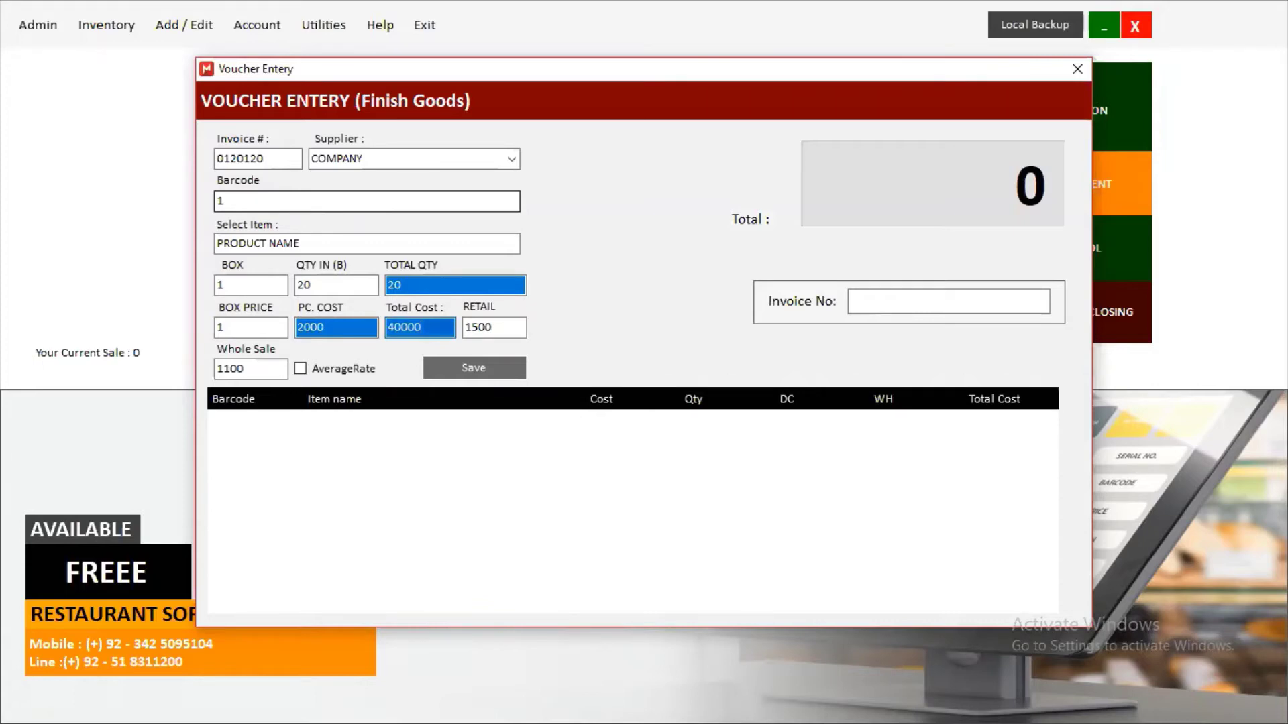
Save the item to the voucher with its existing retail and wholesale prices, and close the voucher entry.
key("Return")
key("Return")
key("Return")
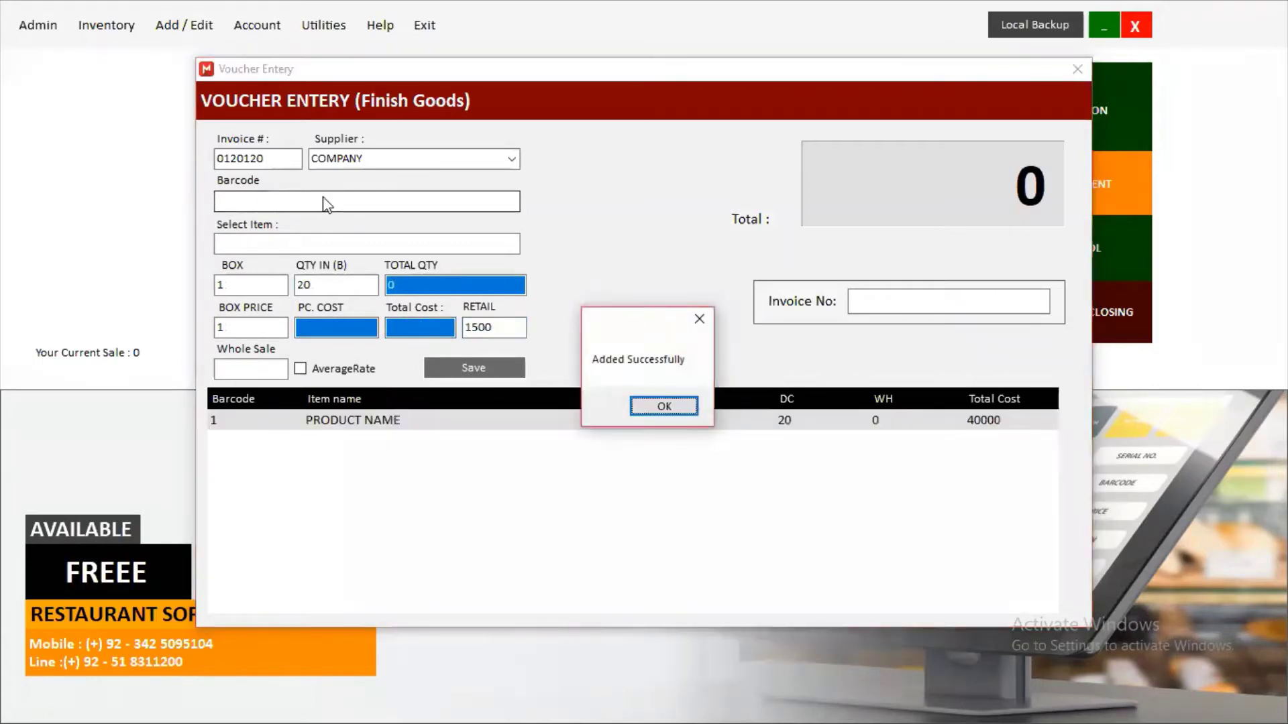
key("Return")
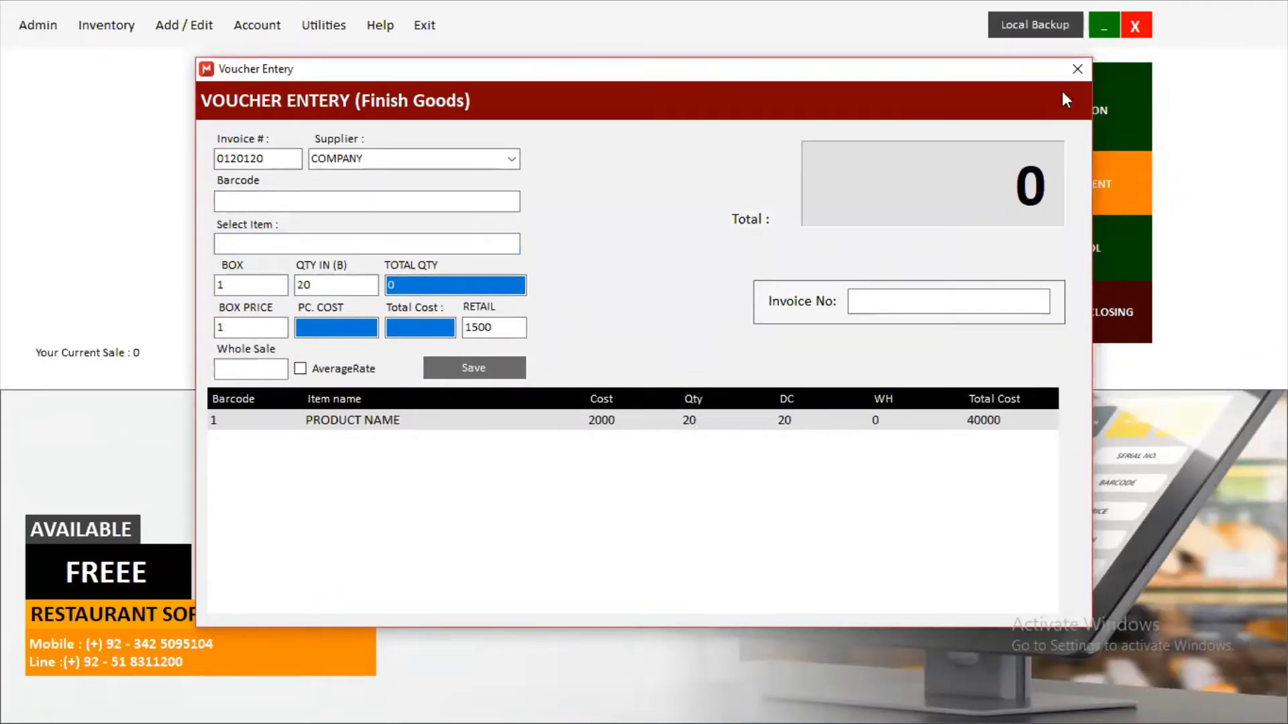
left_click(1077, 69)
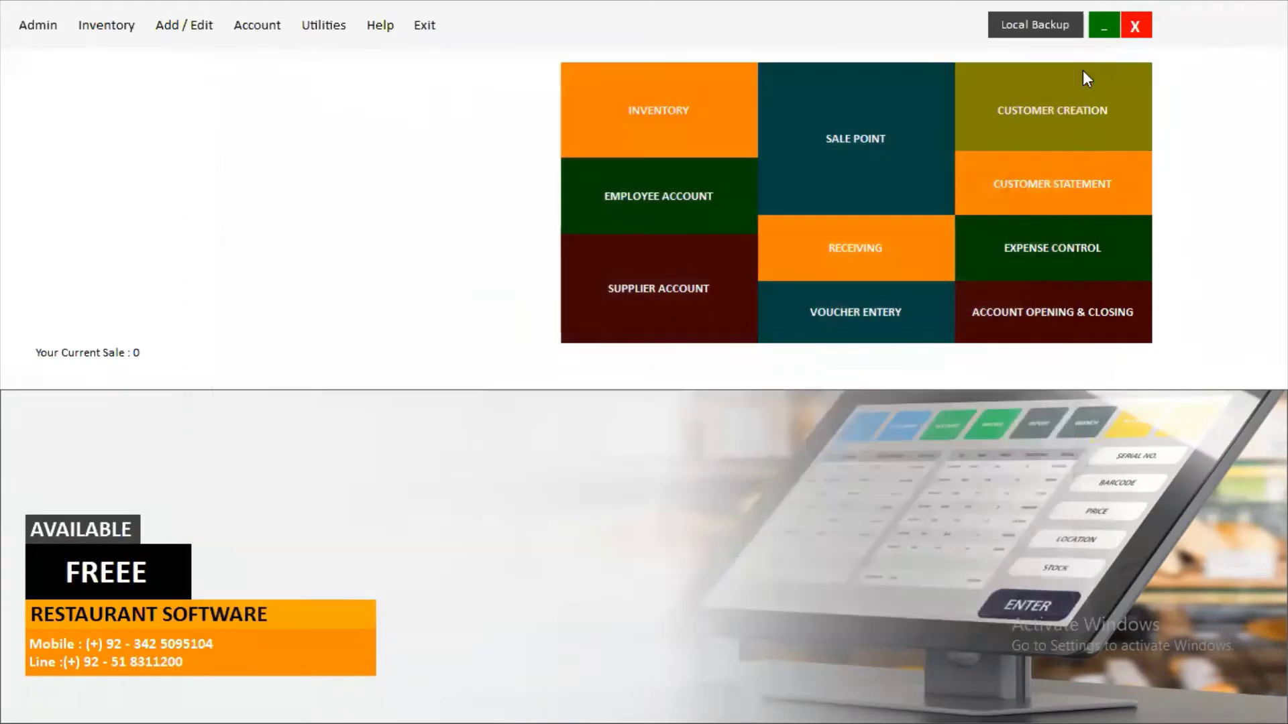
Check the stock quantity, cost and opening quantity of PRODUCT NAME in the inventory, and close the inventory.
left_click(673, 123)
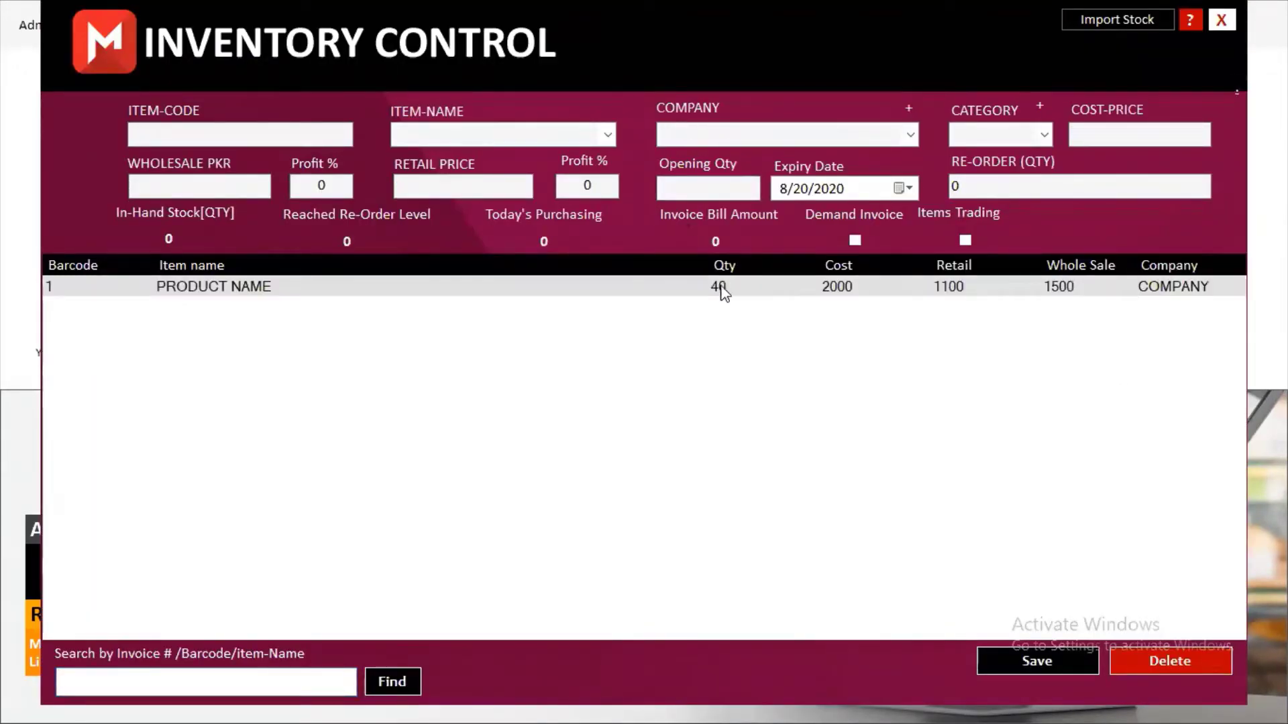
left_click(722, 284)
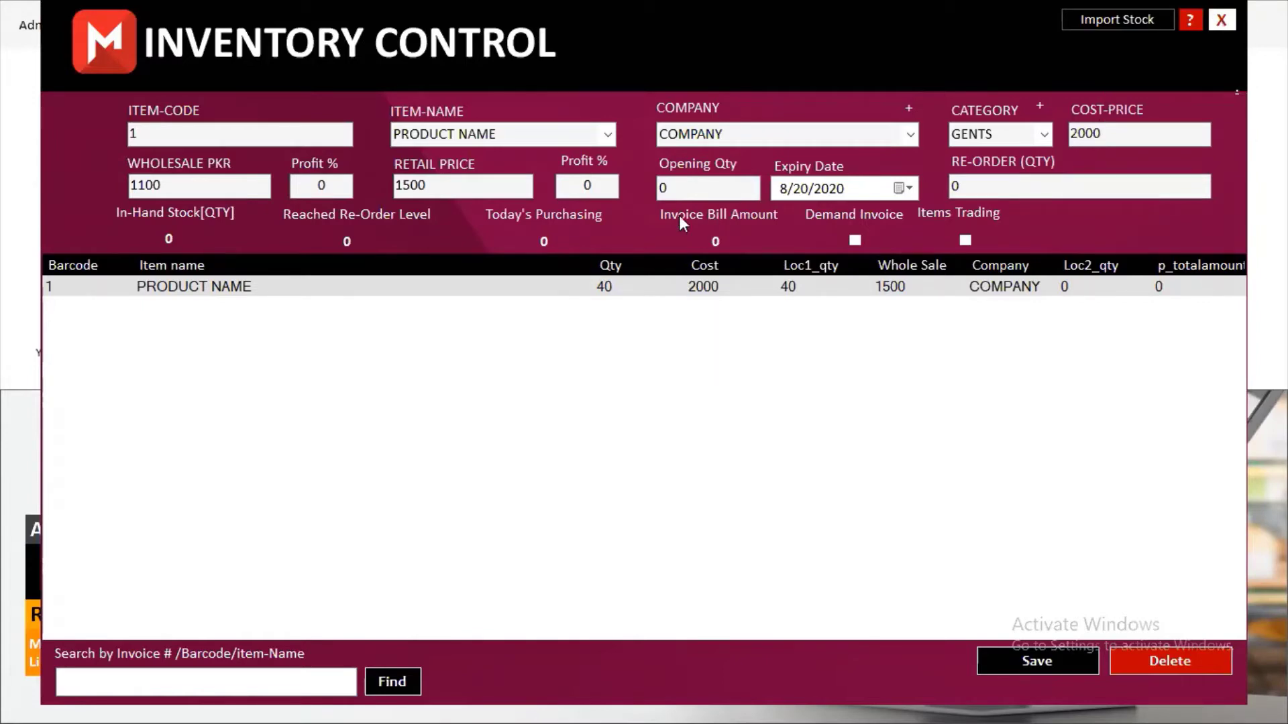
left_click(679, 189)
left_click_drag(679, 188, 636, 189)
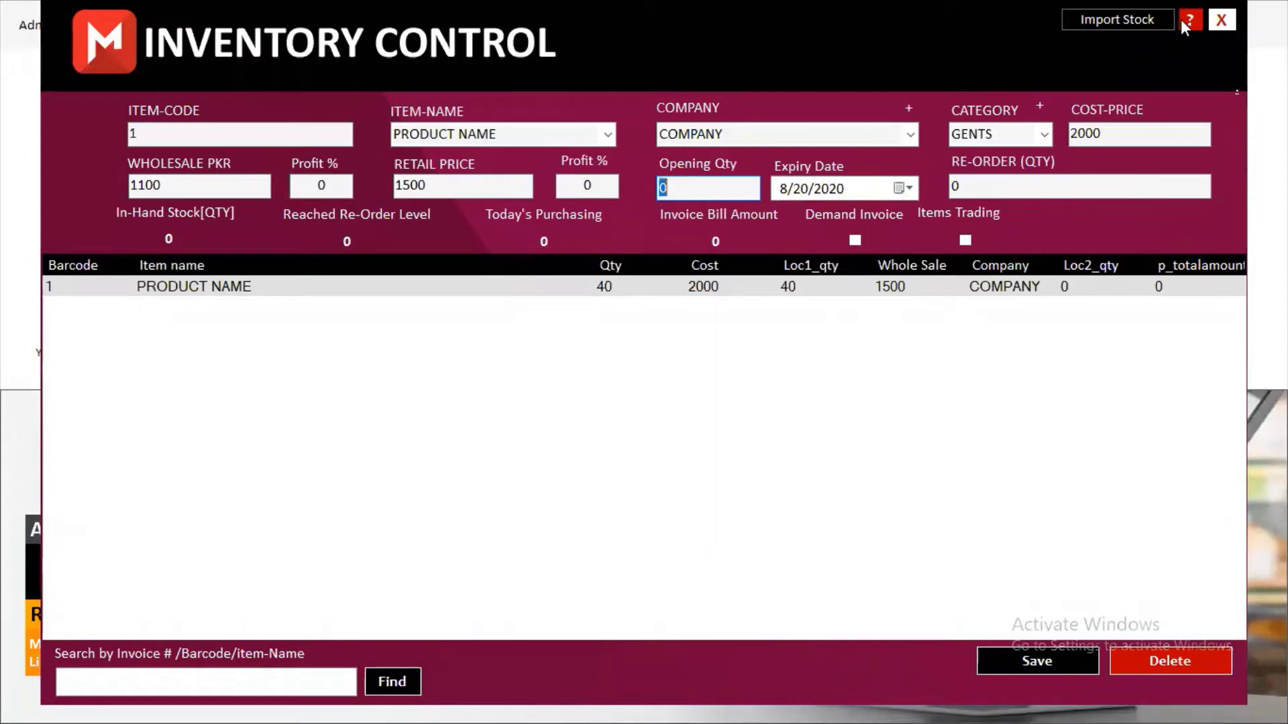
left_click(1221, 22)
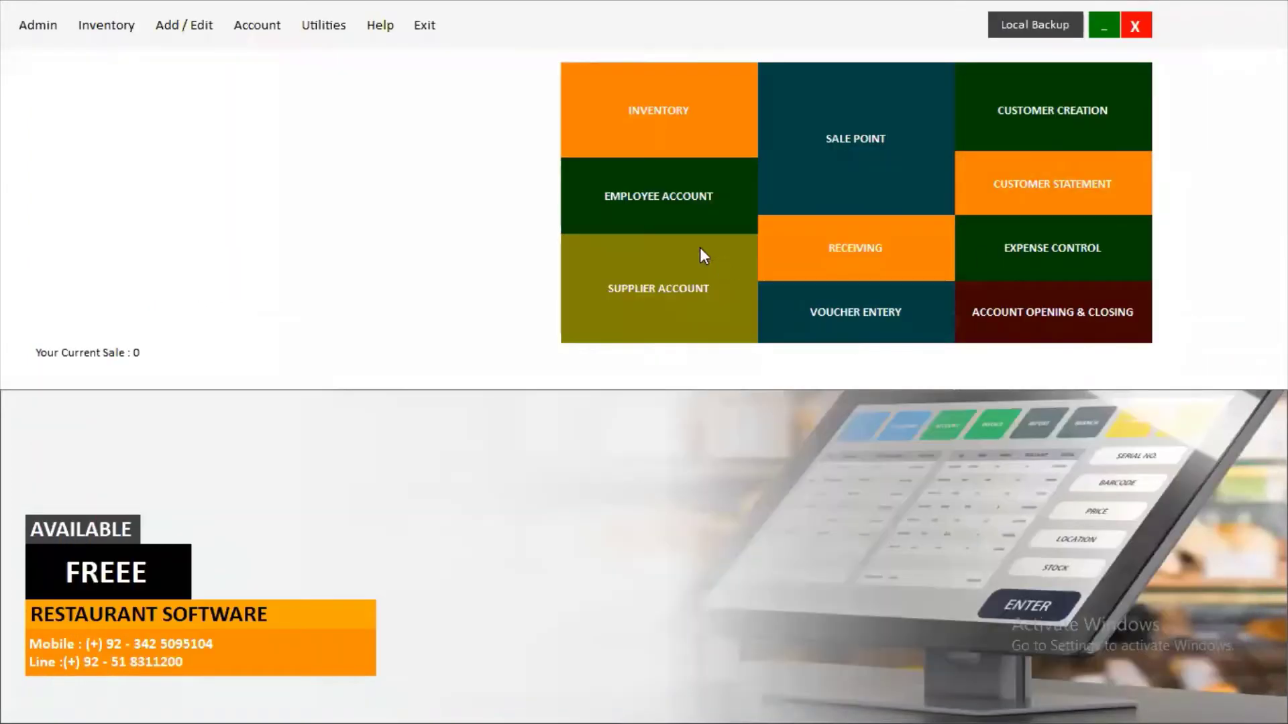
left_click(815, 306)
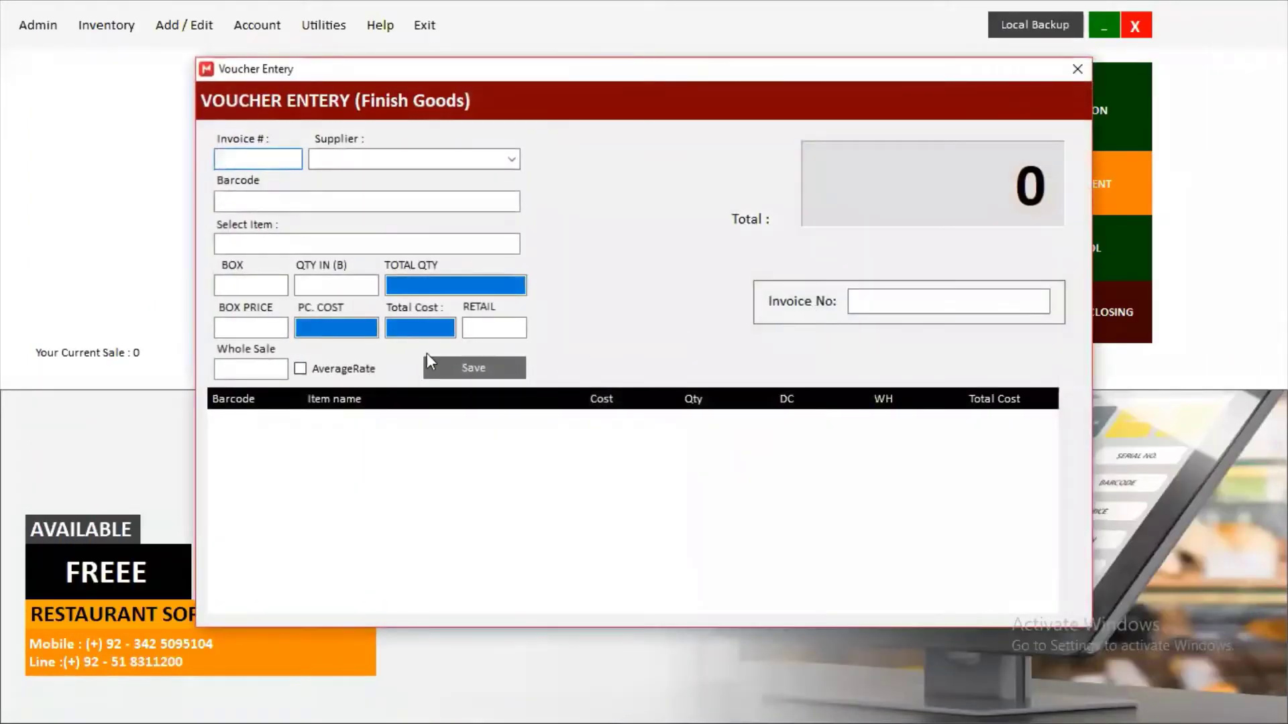
left_click(1077, 69)
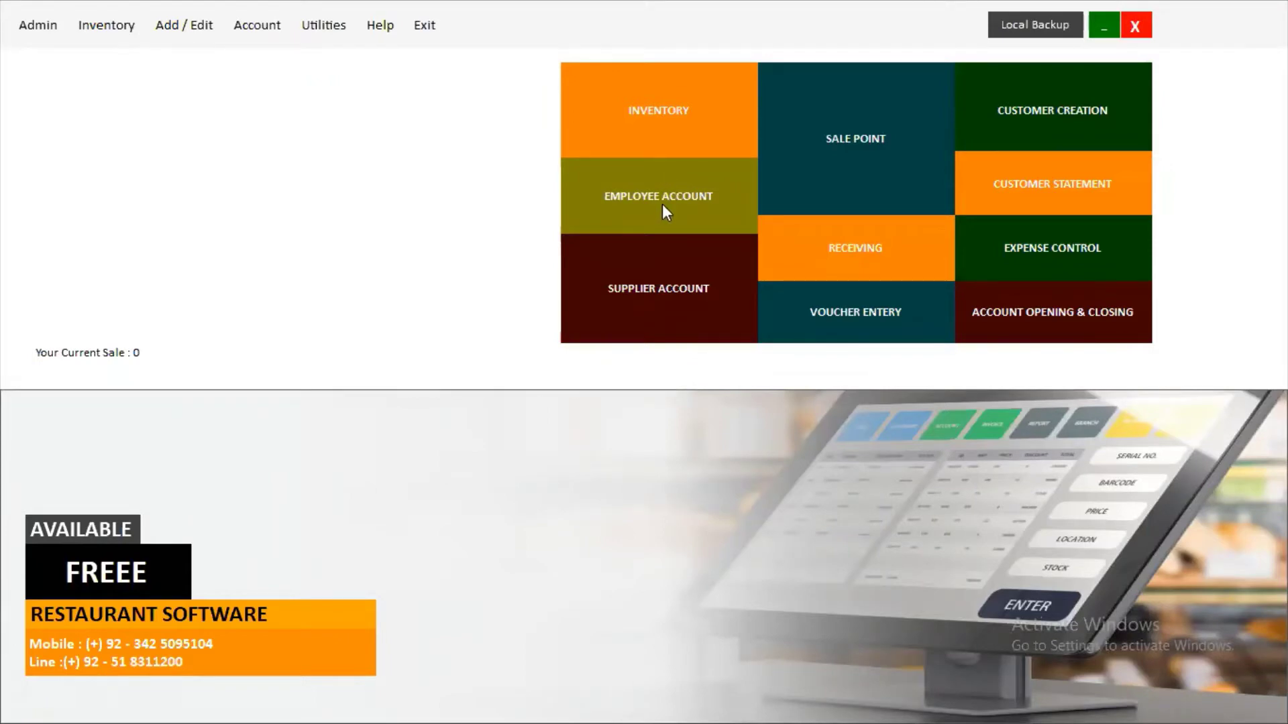
Review the name, father name, designation and phone fields of the employee account form and close it.
left_click(665, 196)
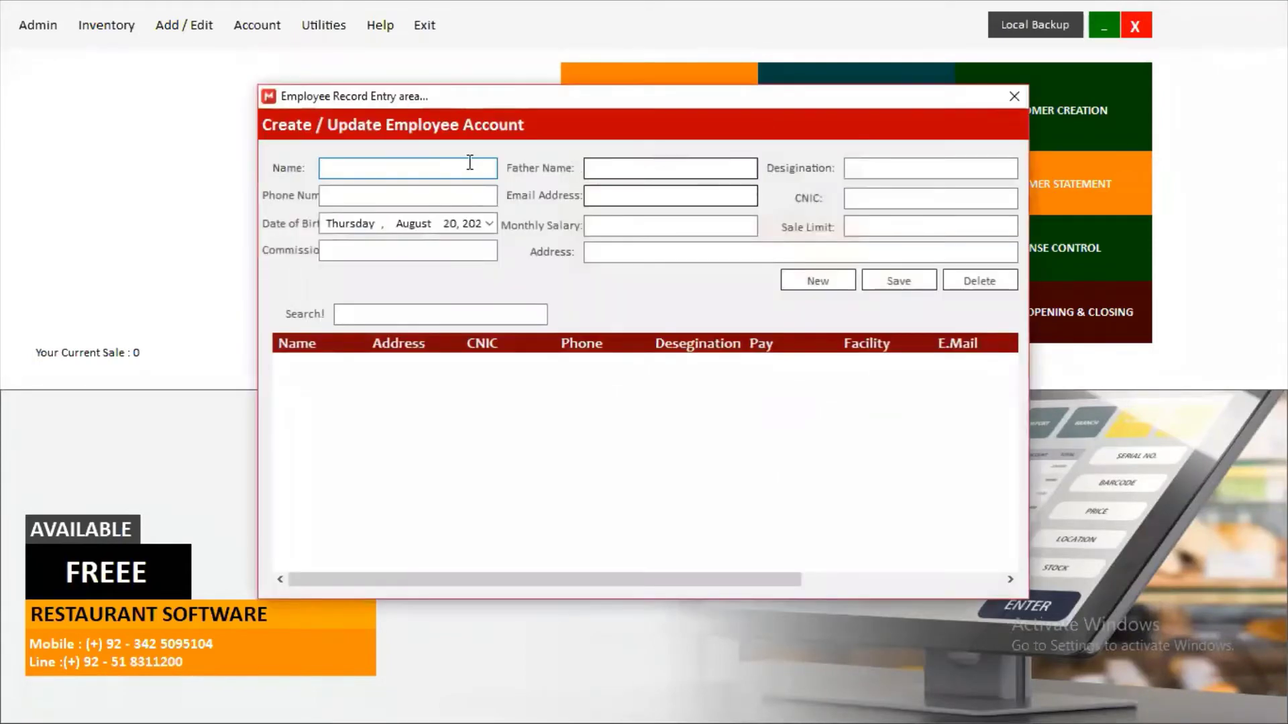
left_click(850, 169)
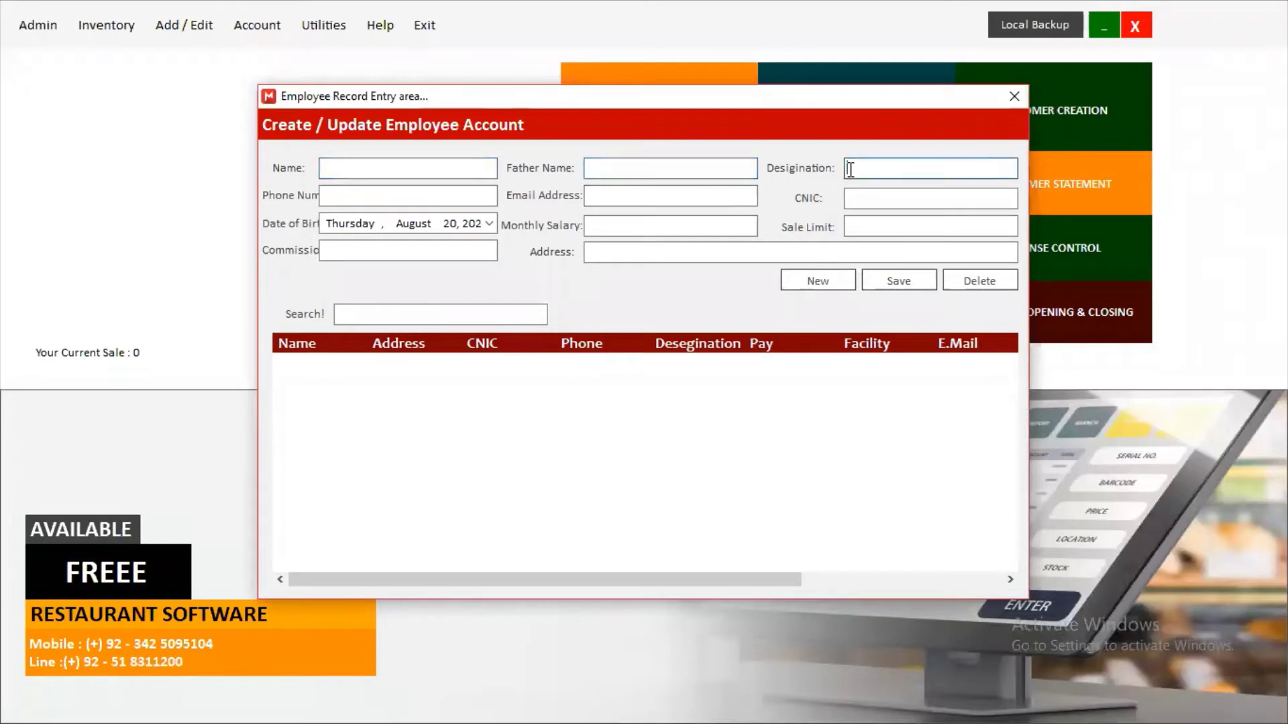
left_click(446, 171)
left_click(665, 166)
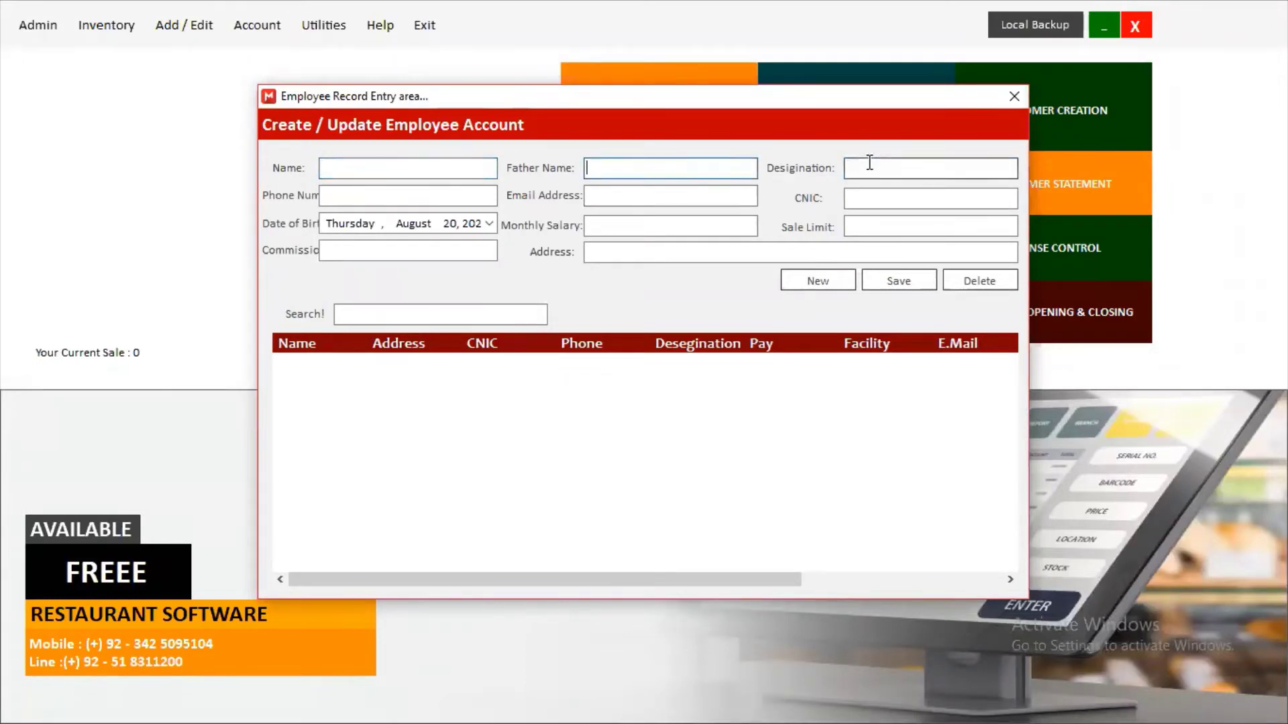
left_click(425, 199)
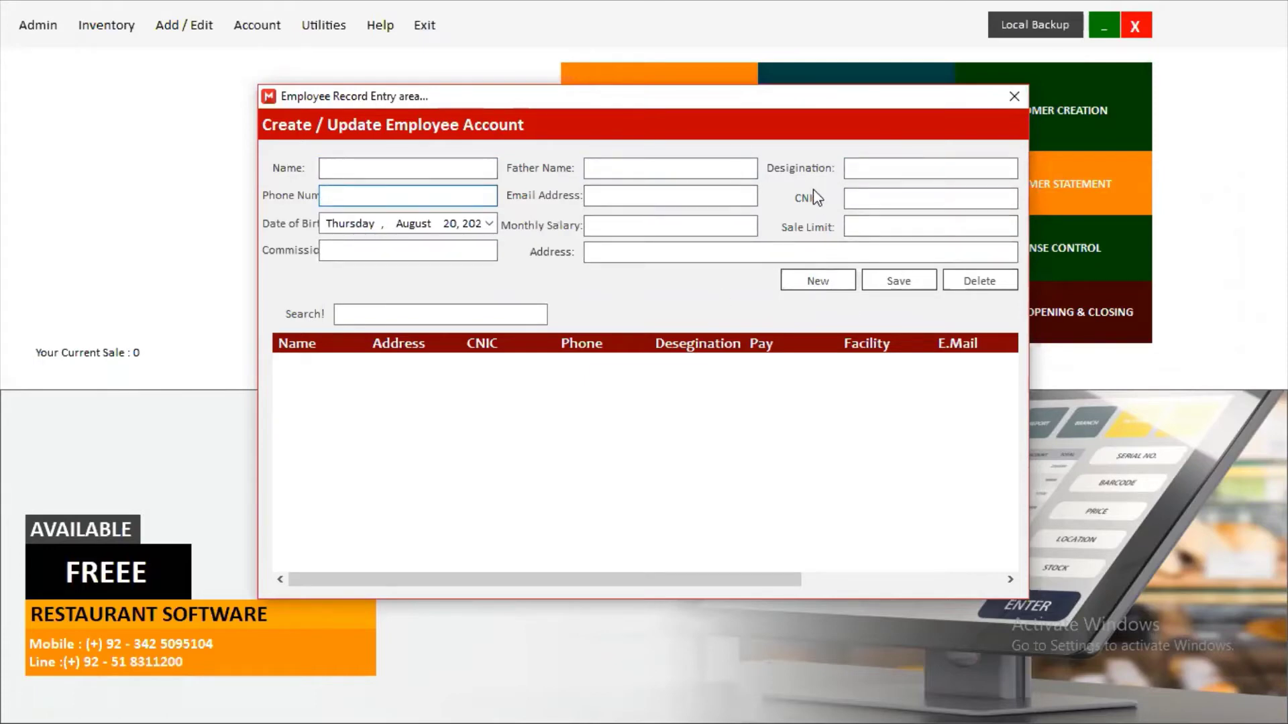
left_click(1011, 99)
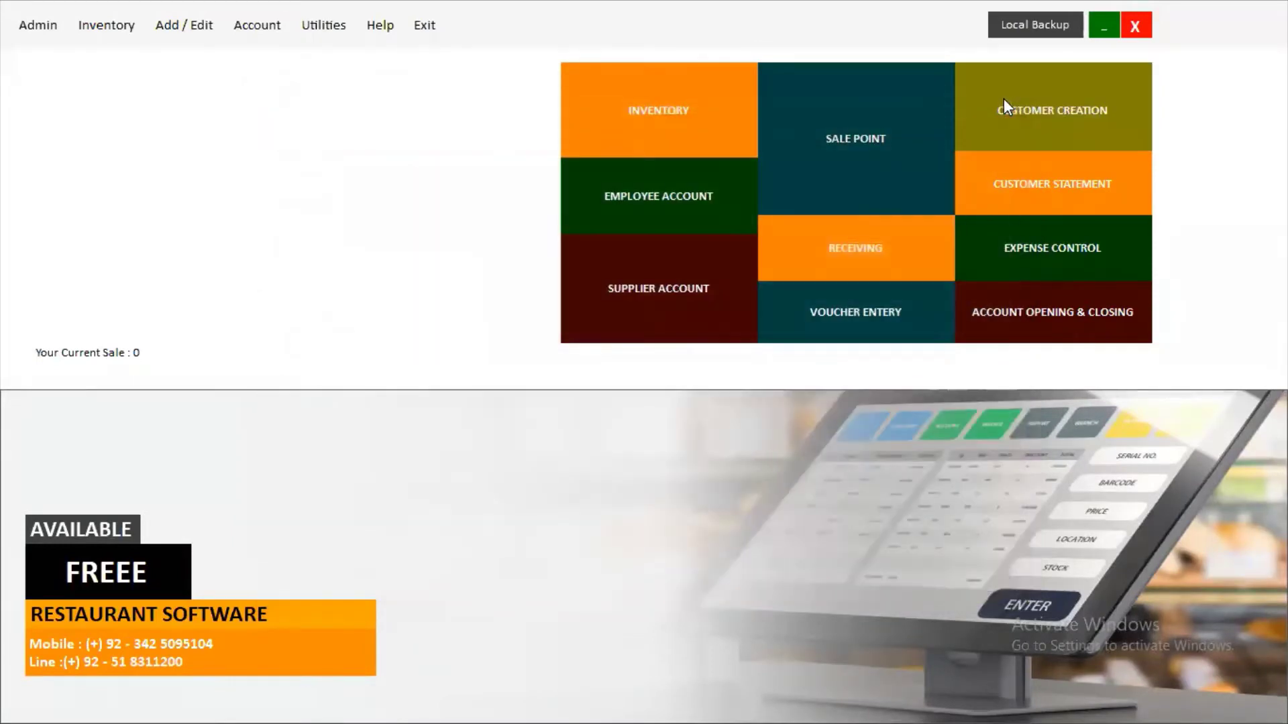
Check the COMPANY supplier's balance and details in the supplier accounts, and close them.
left_click(691, 305)
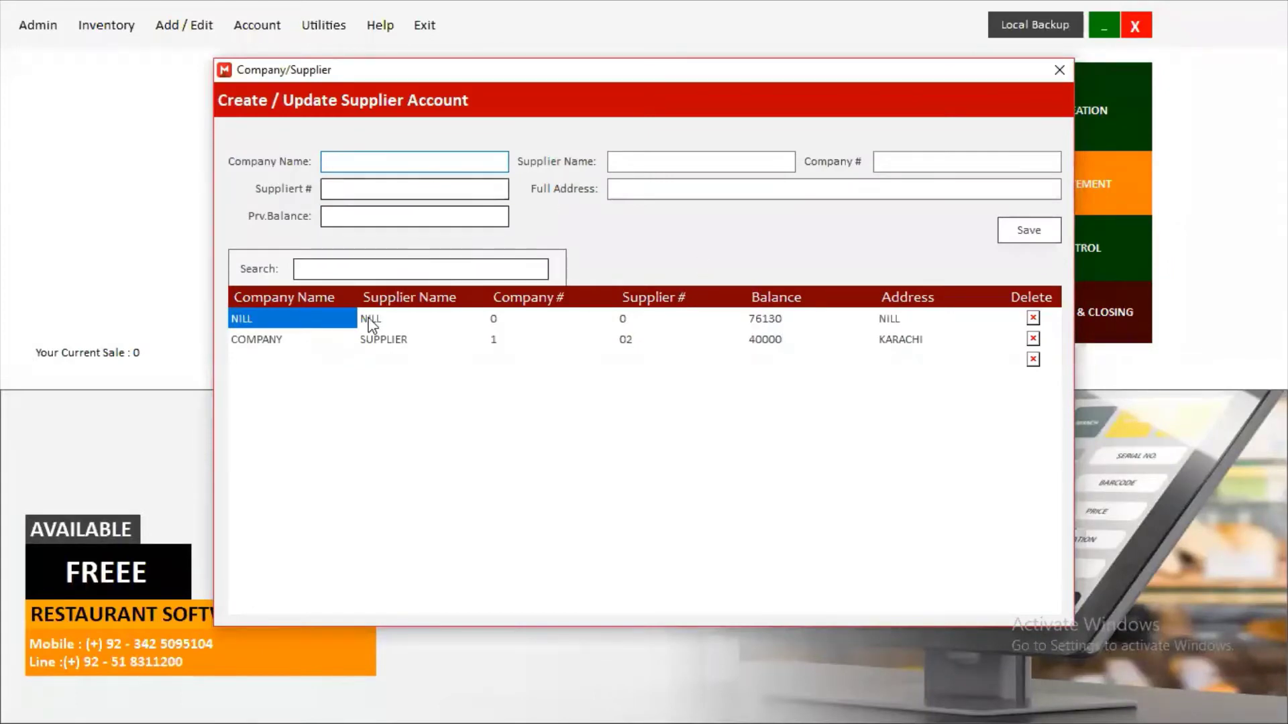
left_click_drag(318, 348, 947, 347)
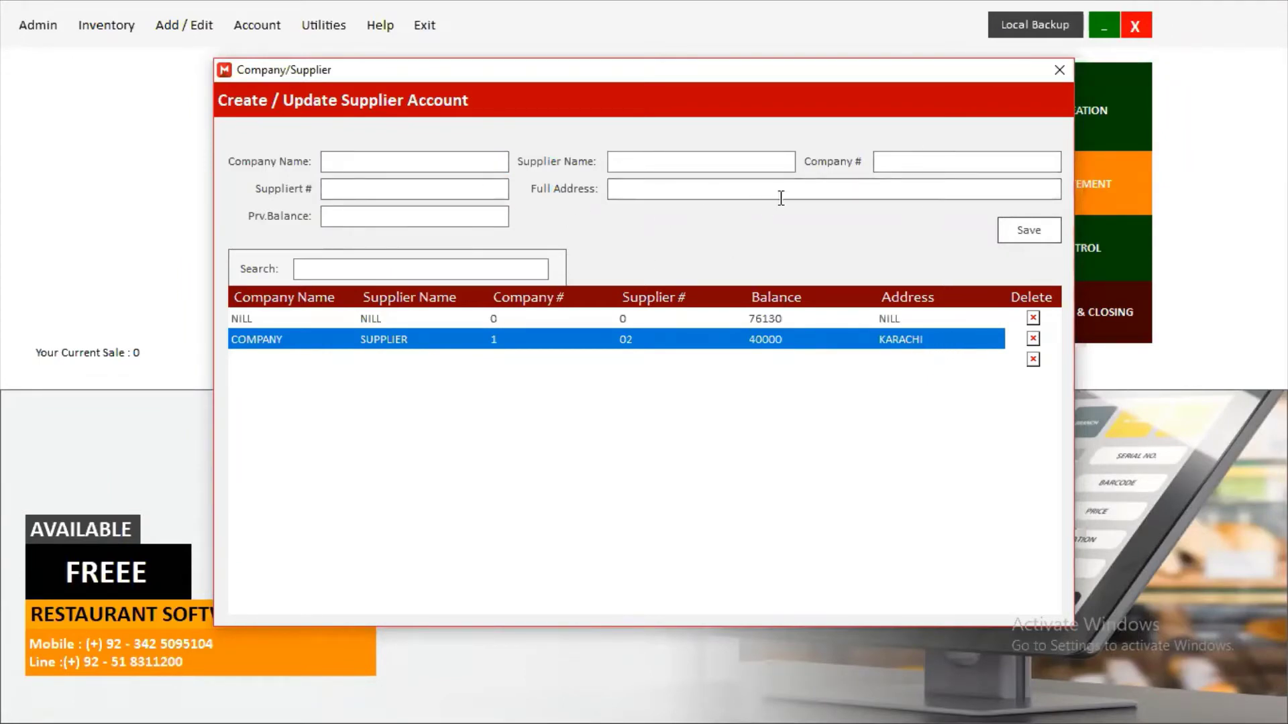
left_click(1059, 70)
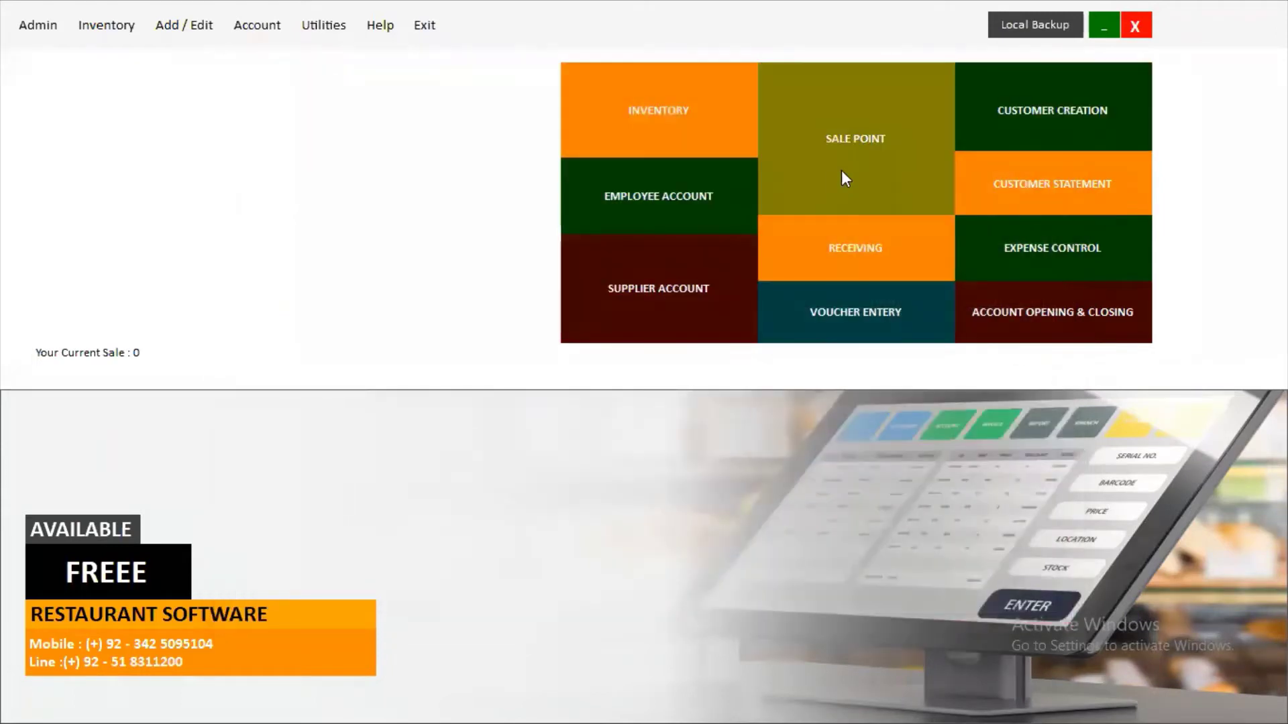
Review the name, address, mobile, previous balance, credit limit and route map fields of the customer creation form, and close it.
left_click(1028, 95)
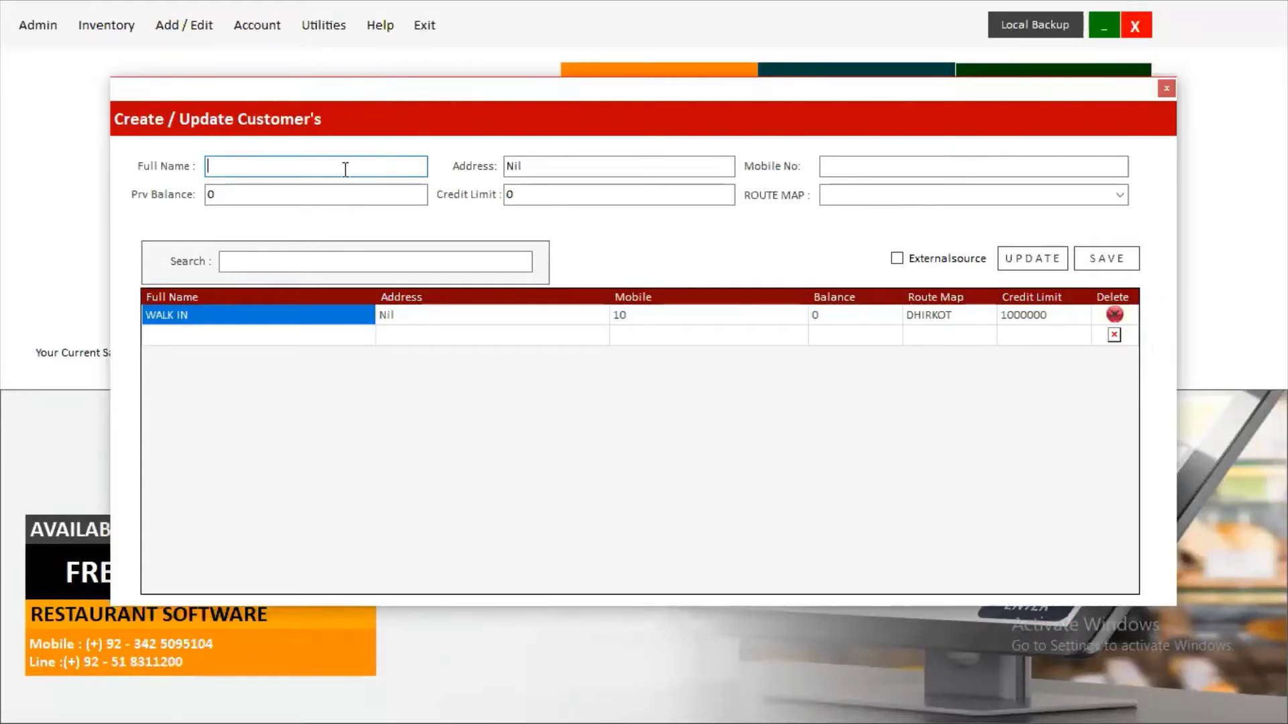
left_click_drag(545, 167, 460, 165)
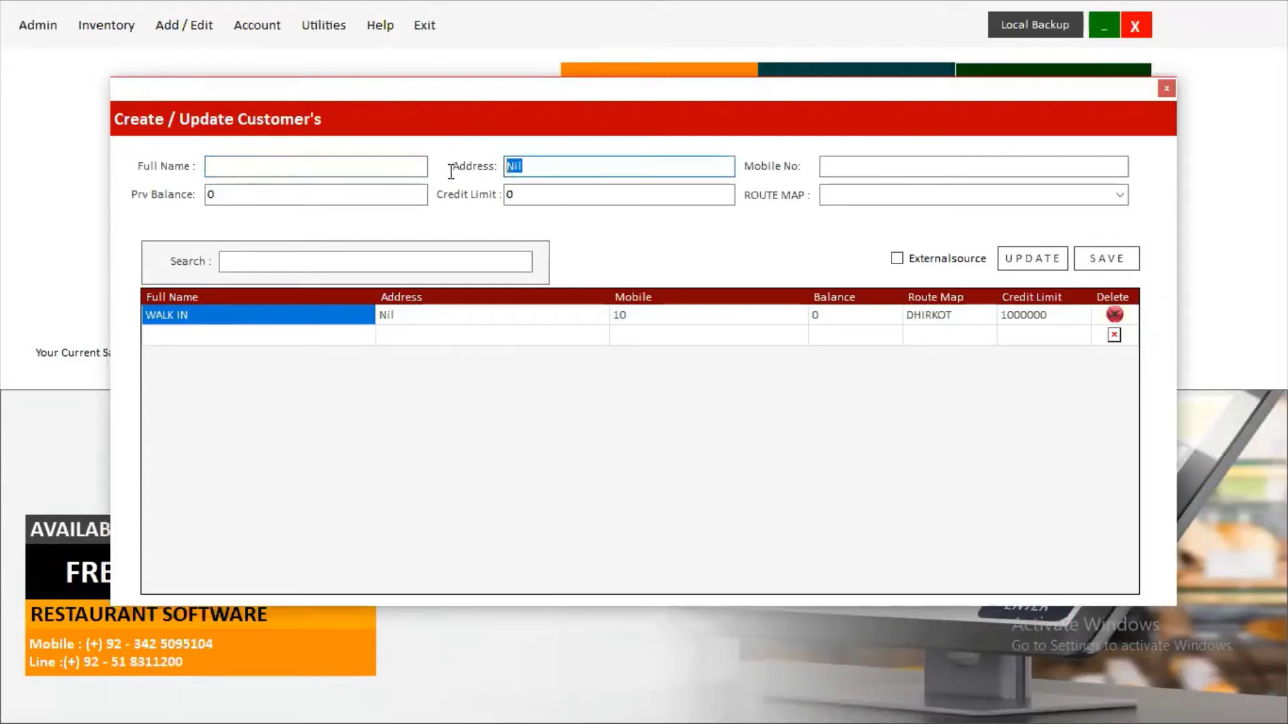
left_click(834, 167)
left_click_drag(375, 195, 184, 198)
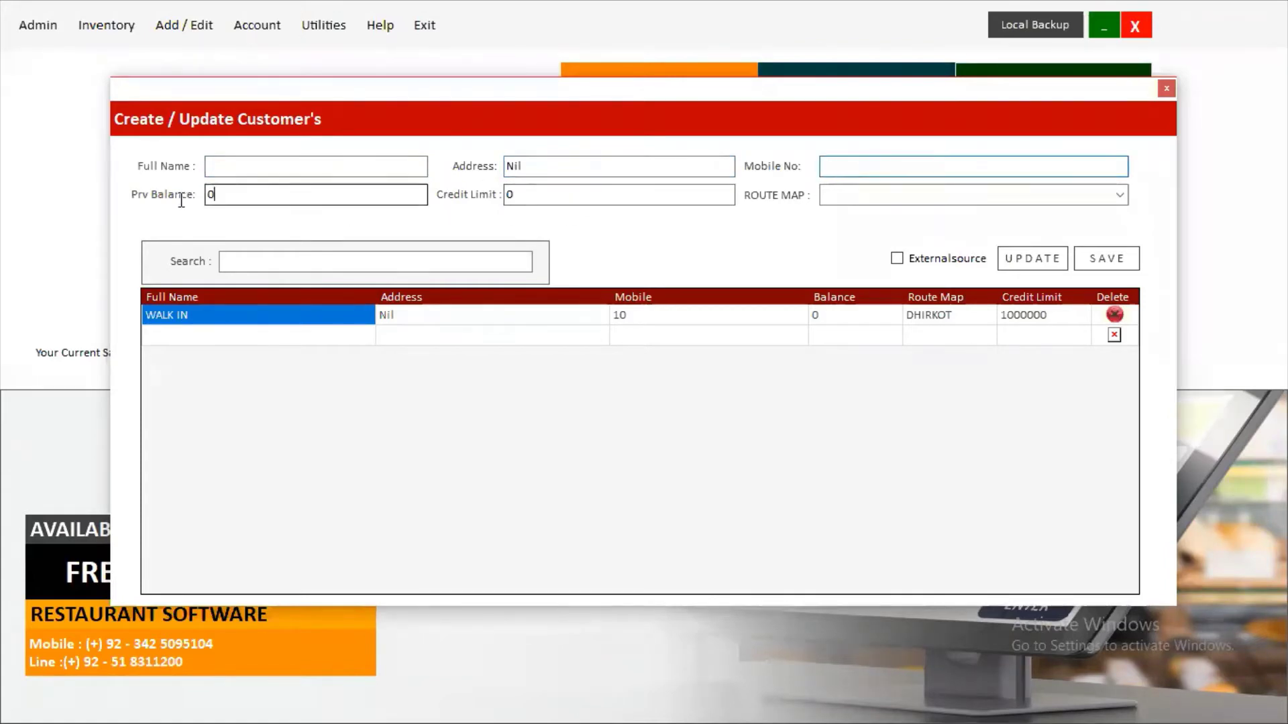
left_click_drag(545, 193, 444, 199)
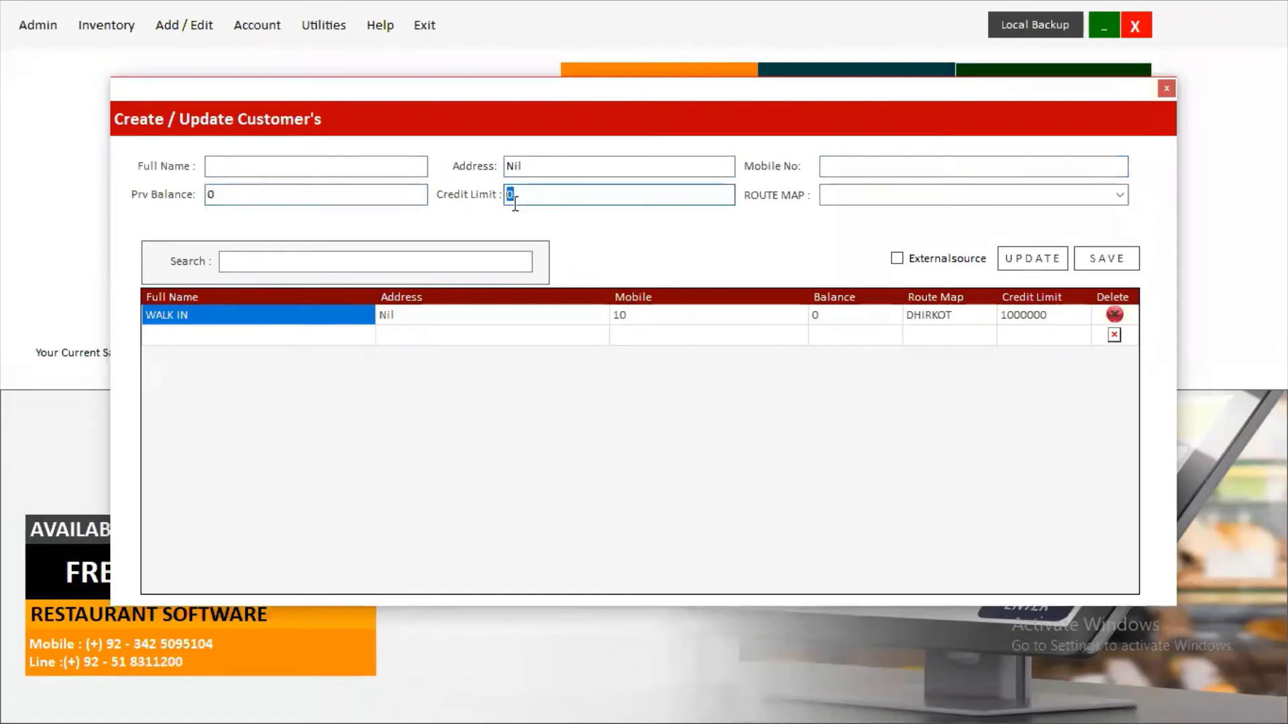
left_click(562, 195)
double_click(547, 197)
left_click(878, 196)
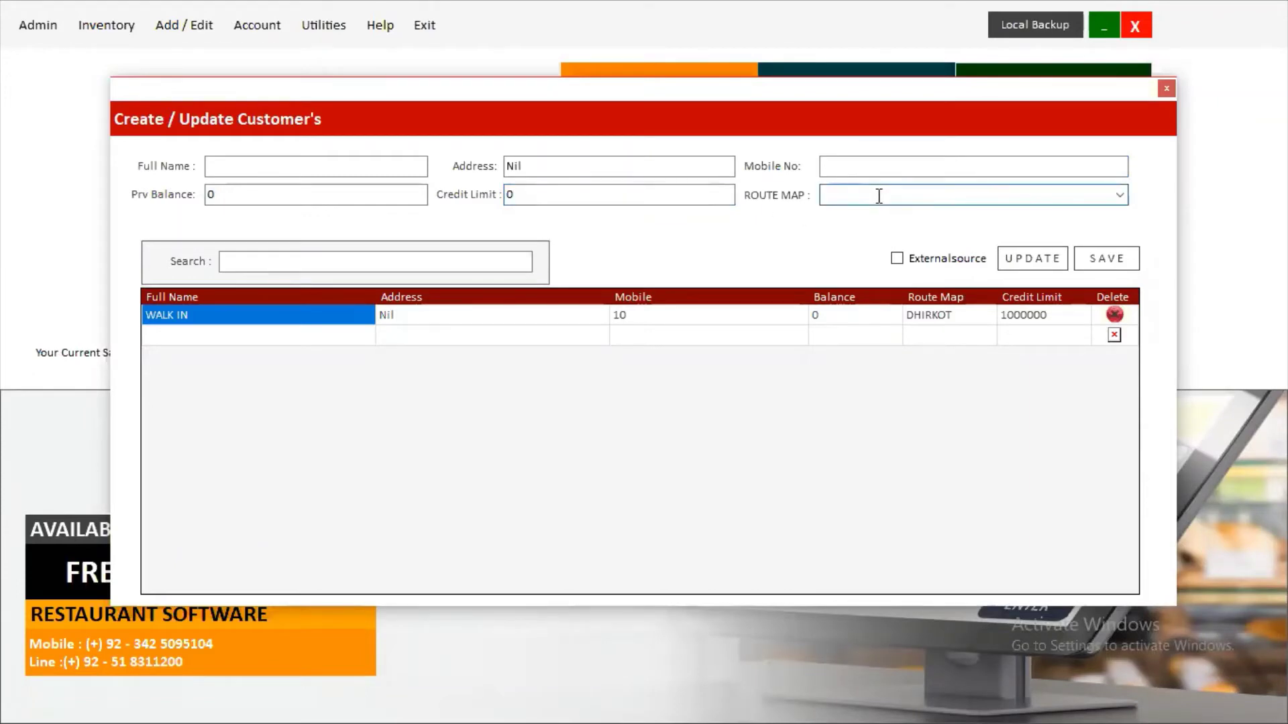
left_click(1167, 89)
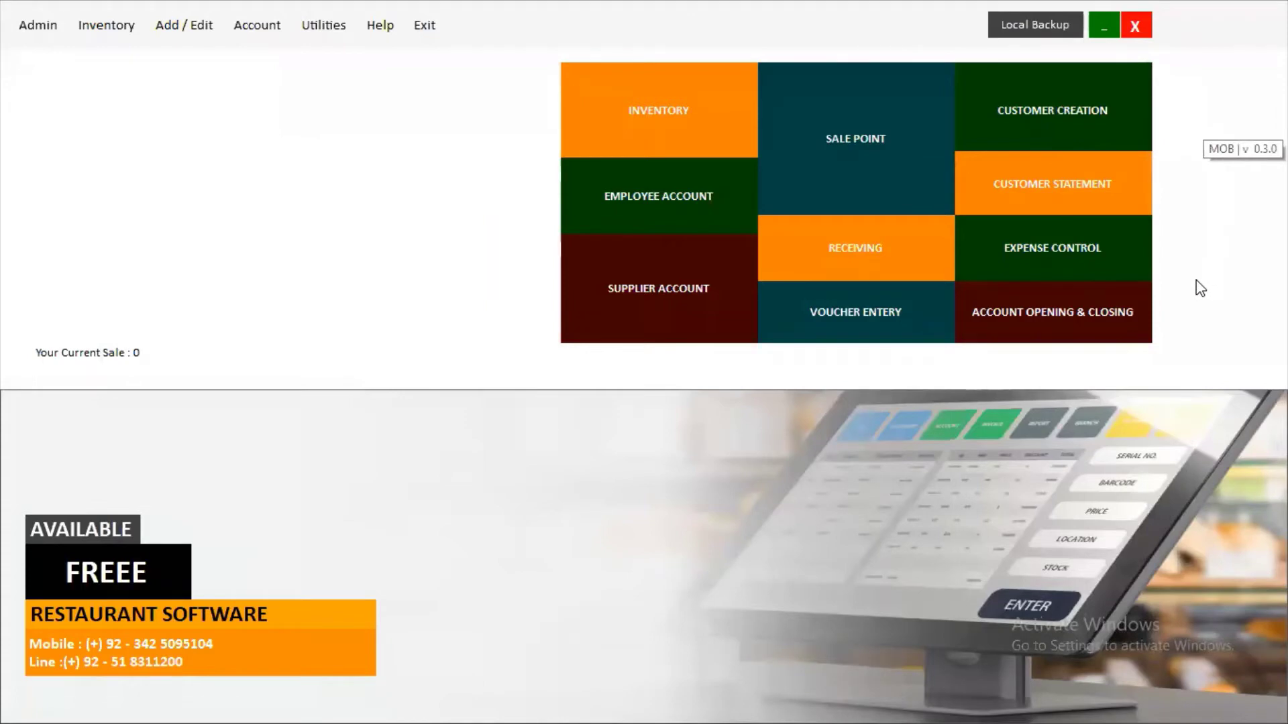
Review the note and coin denomination fields for opening the cash account, and close the account opening form.
left_click(1026, 314)
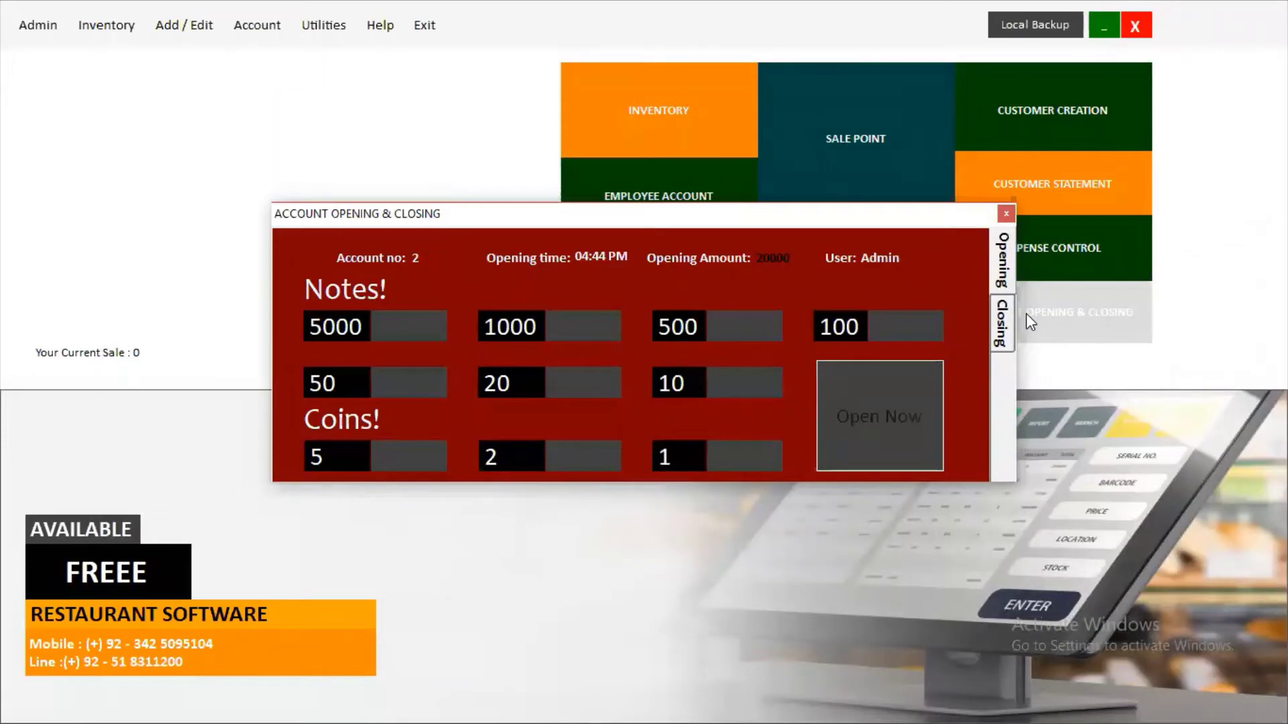
left_click(742, 325)
left_click(554, 325)
left_click(396, 321)
left_click(409, 389)
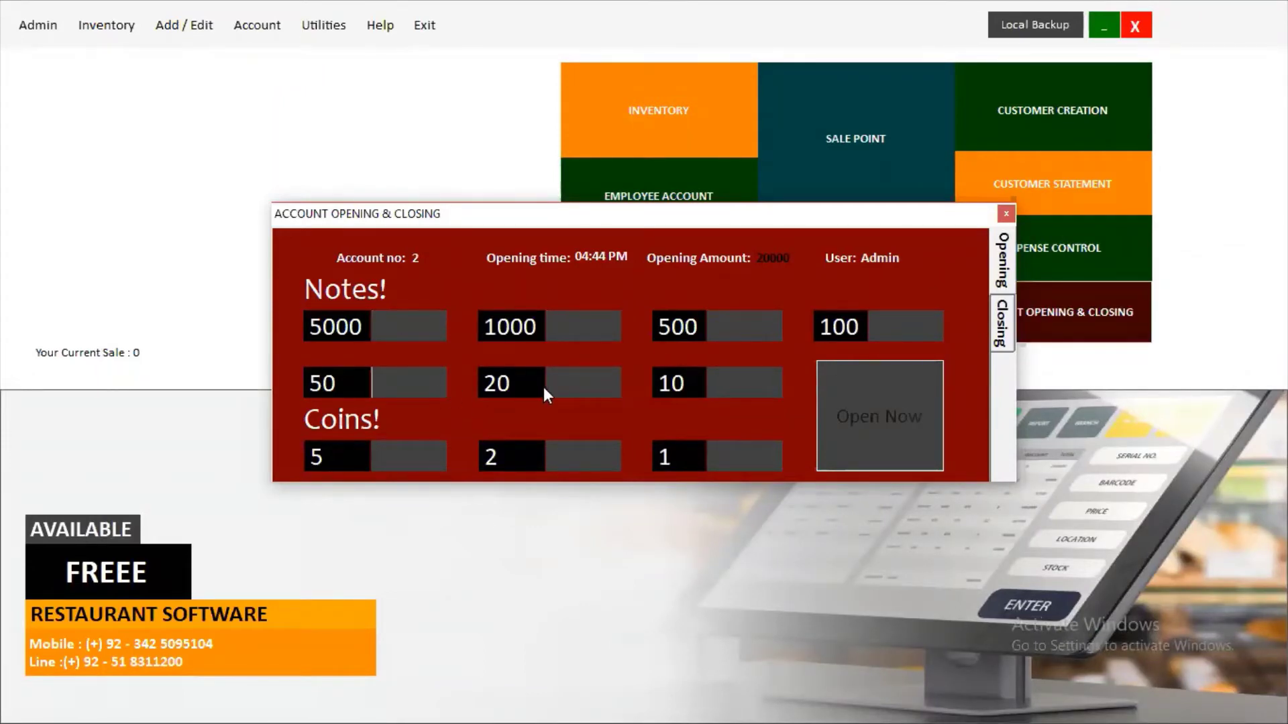
left_click(545, 386)
left_click(758, 385)
left_click(760, 445)
left_click(397, 323)
left_click(609, 328)
left_click(751, 326)
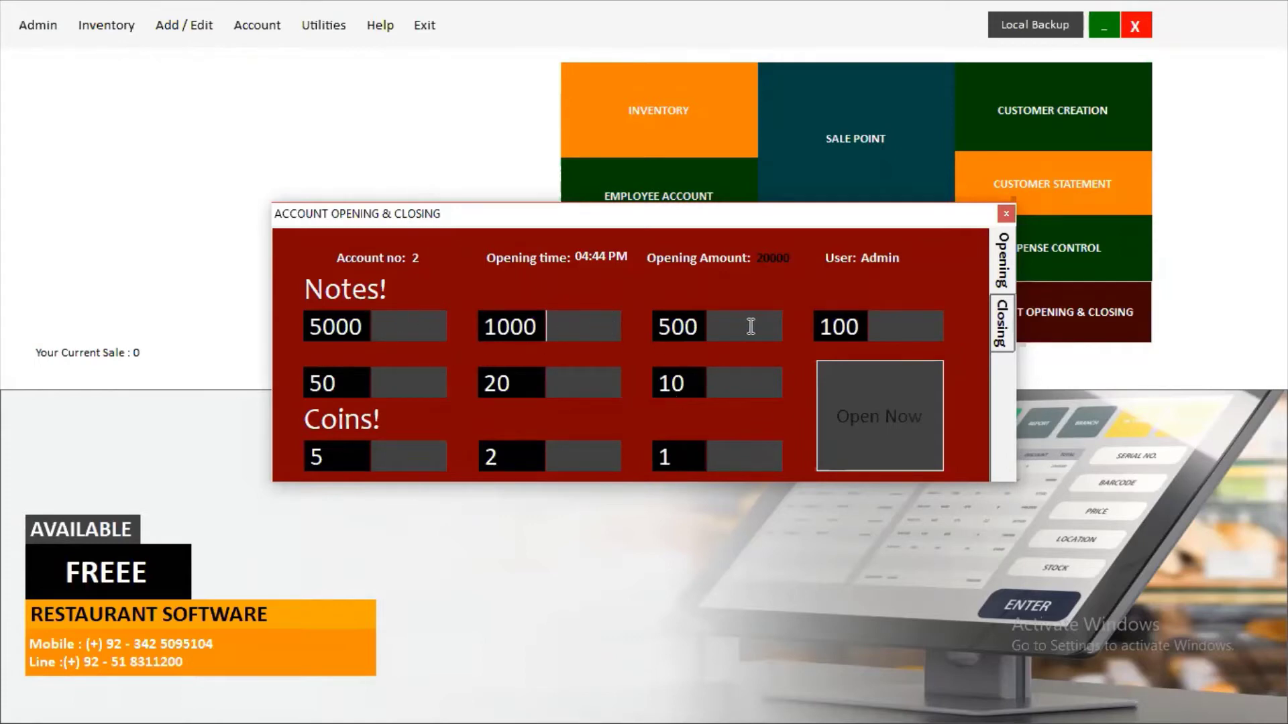
left_click(894, 329)
left_click(736, 459)
left_click(1006, 214)
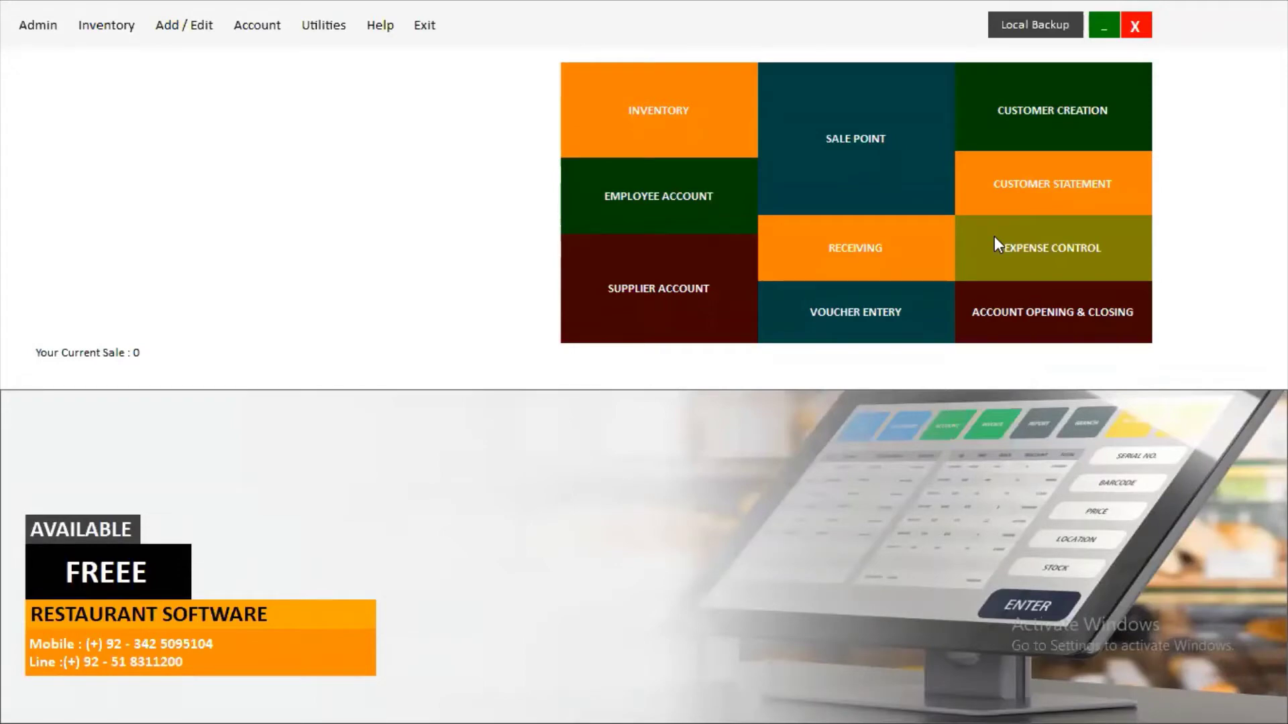
Open the sale point and select WALK IN as the customer for the bill.
left_click(878, 143)
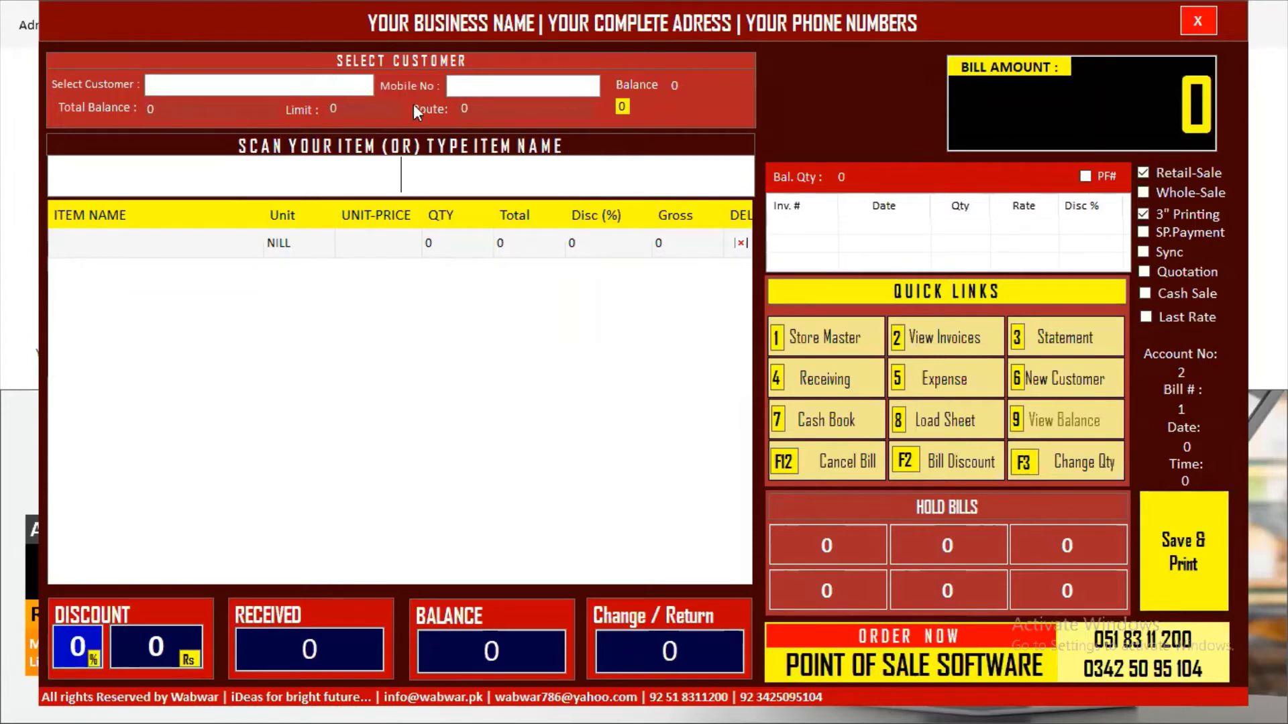
left_click(277, 90)
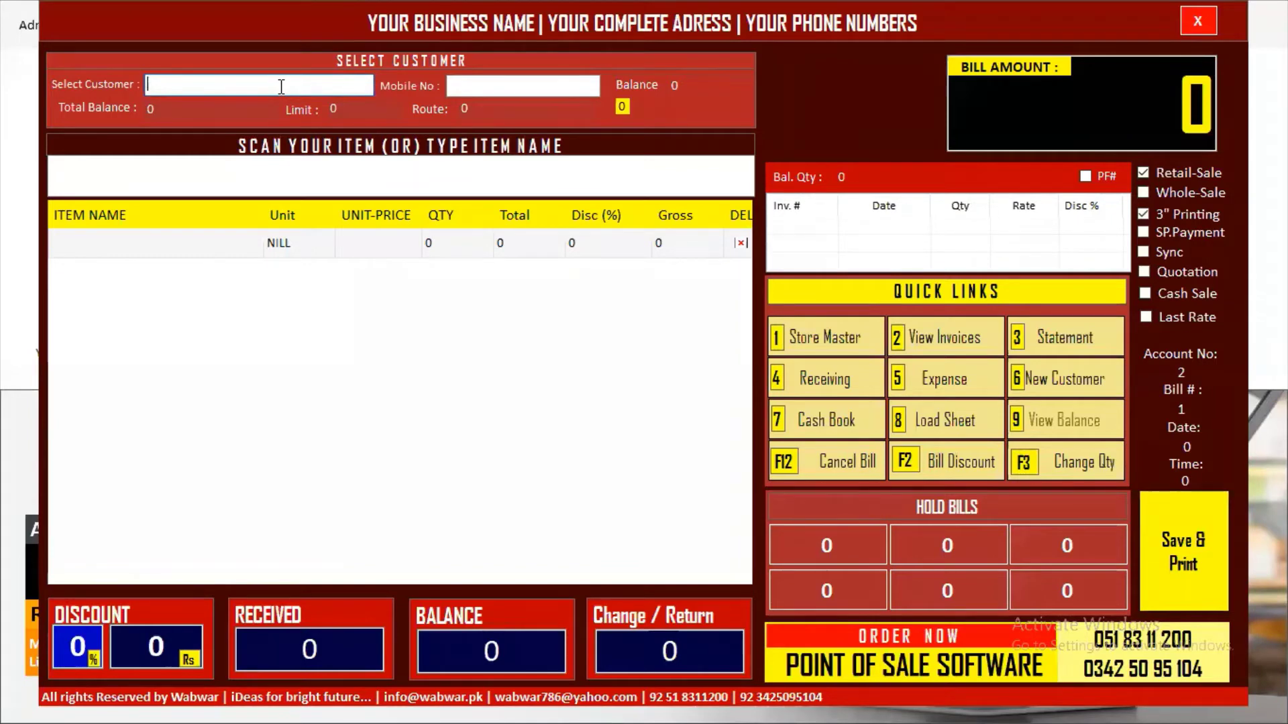
type("WA")
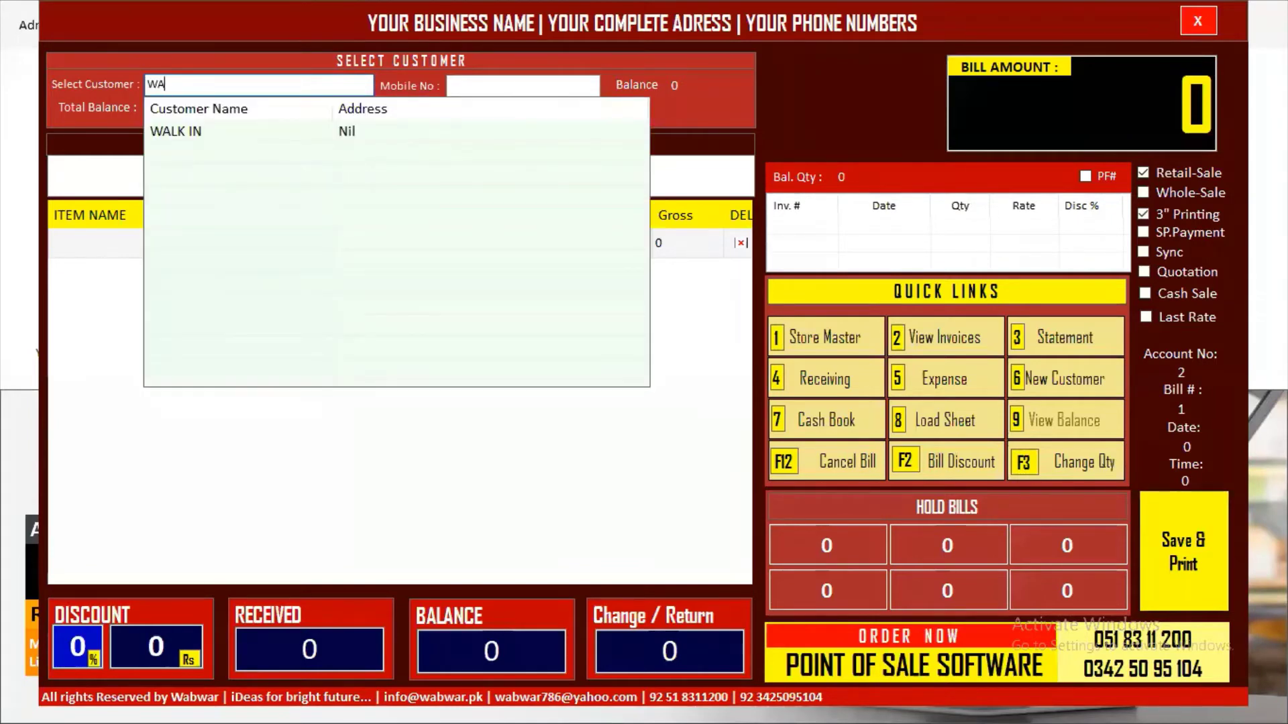
key("Down")
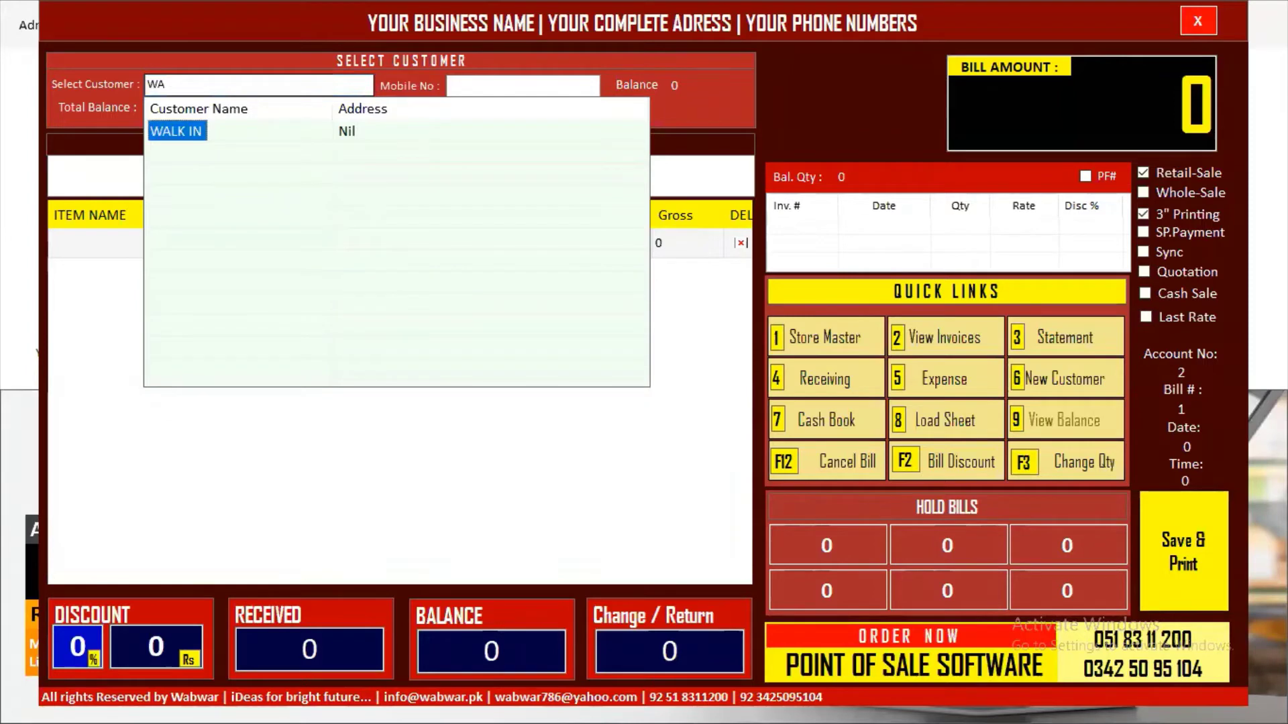
key("Return")
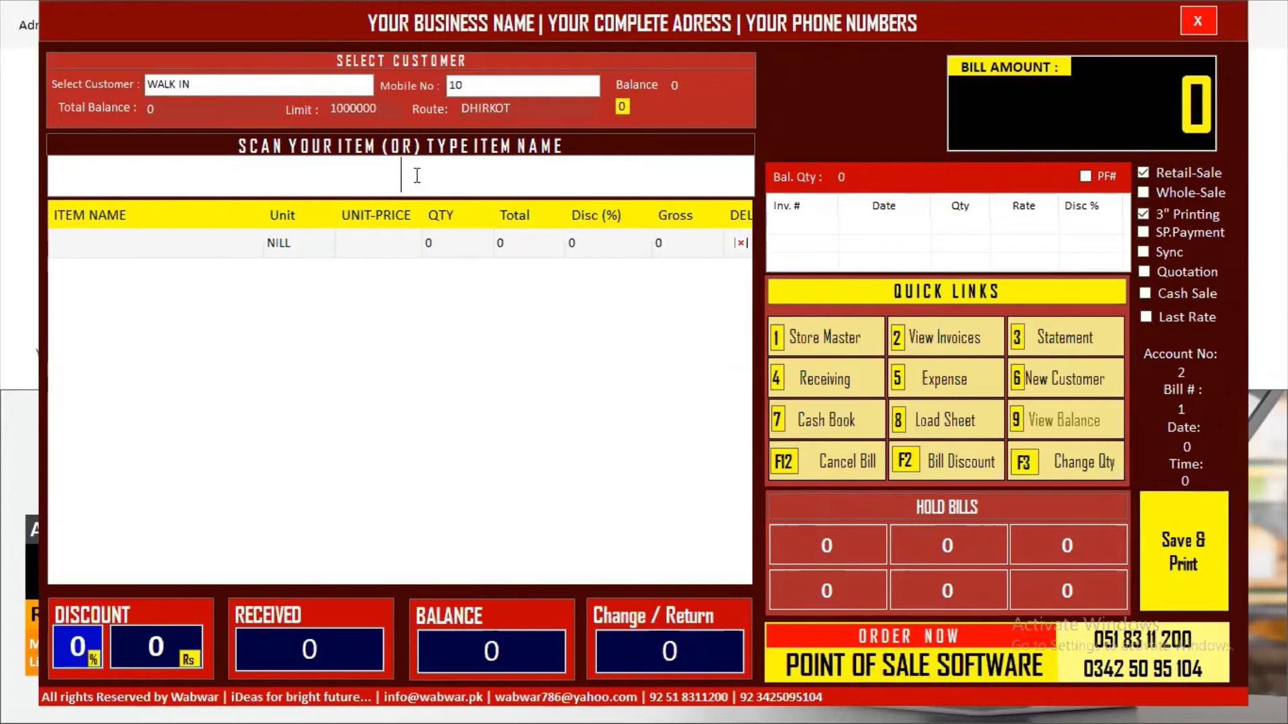
Add PRODUCT NAME to the bill and set its quantity to 2.
type("P")
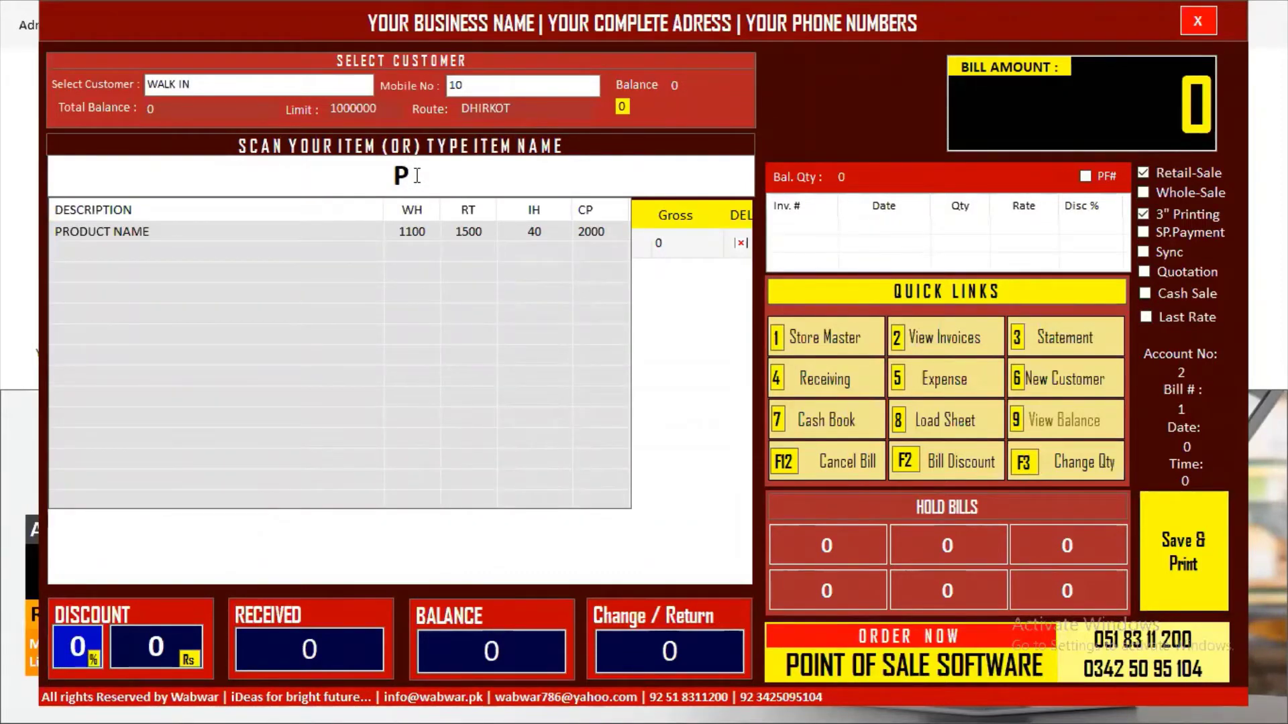
key("Down")
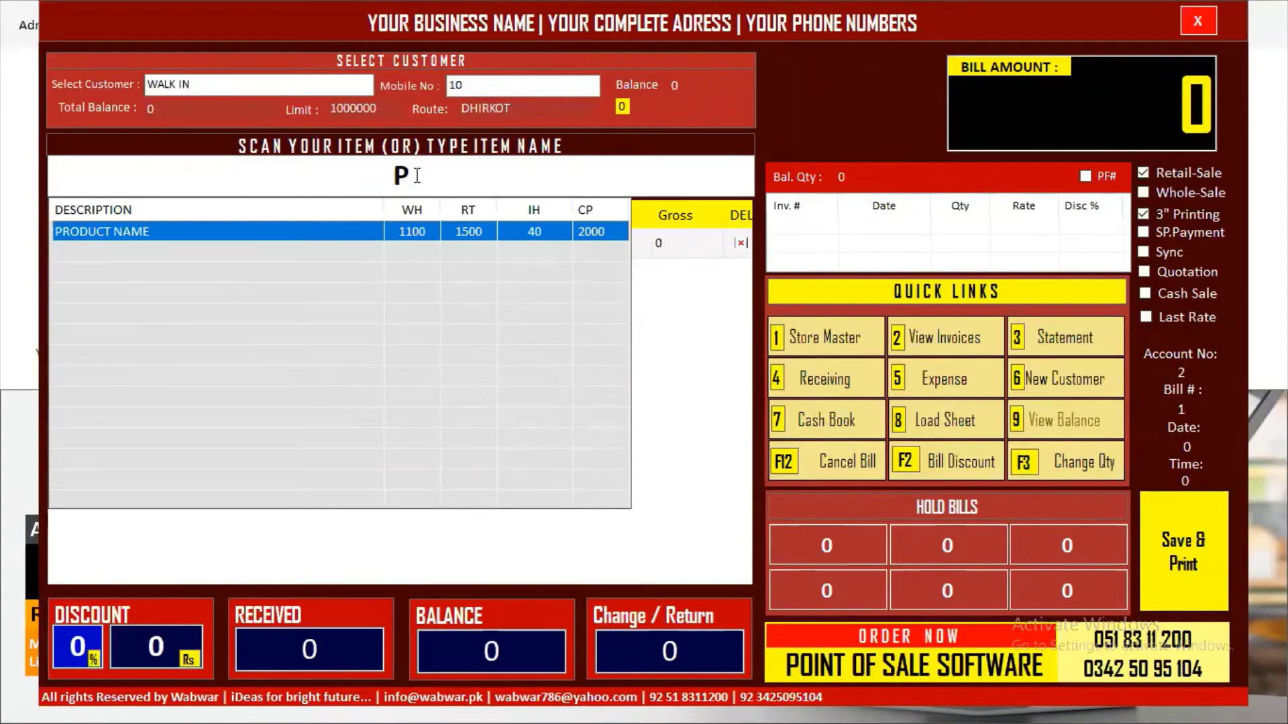
key("Return")
key("Return")
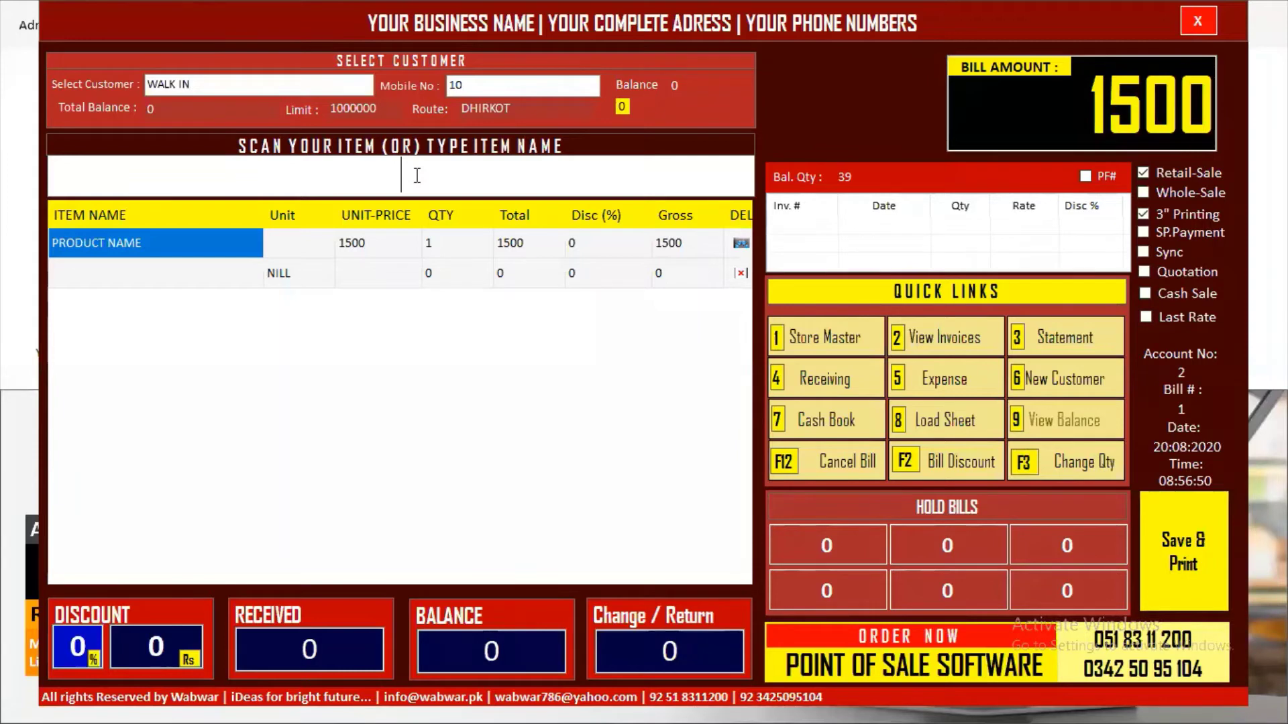
key("F3")
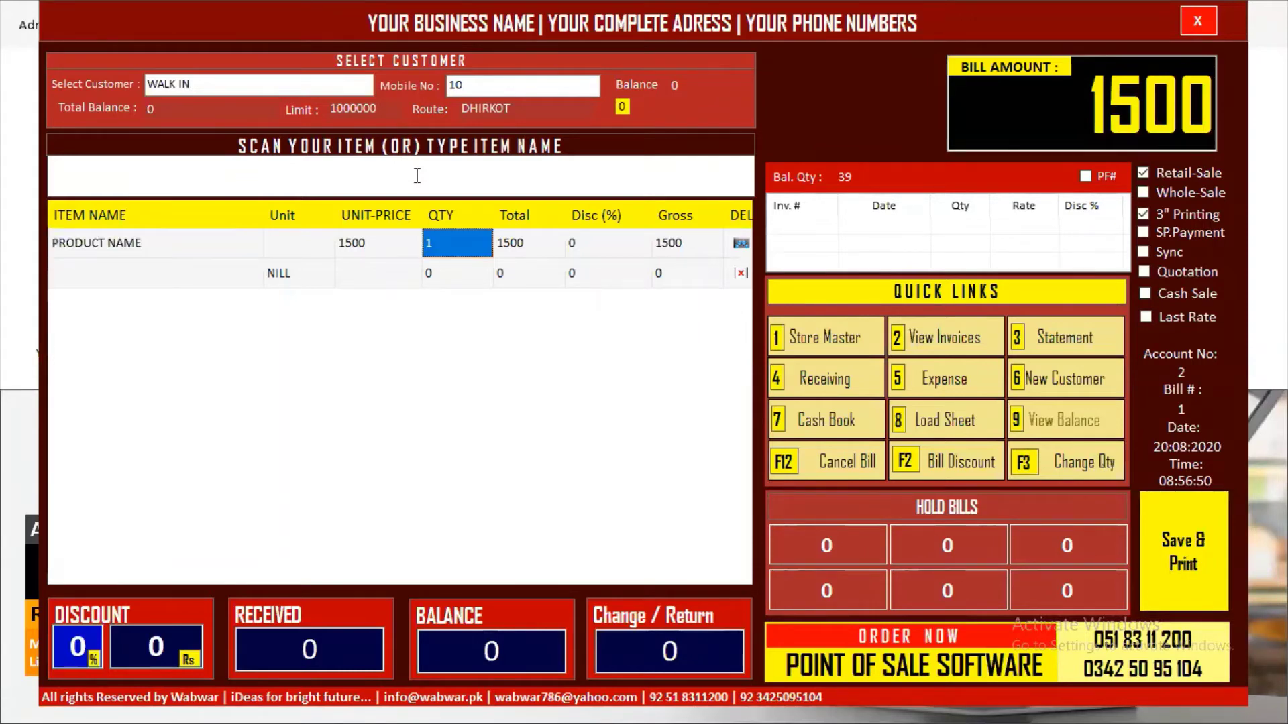
type("2")
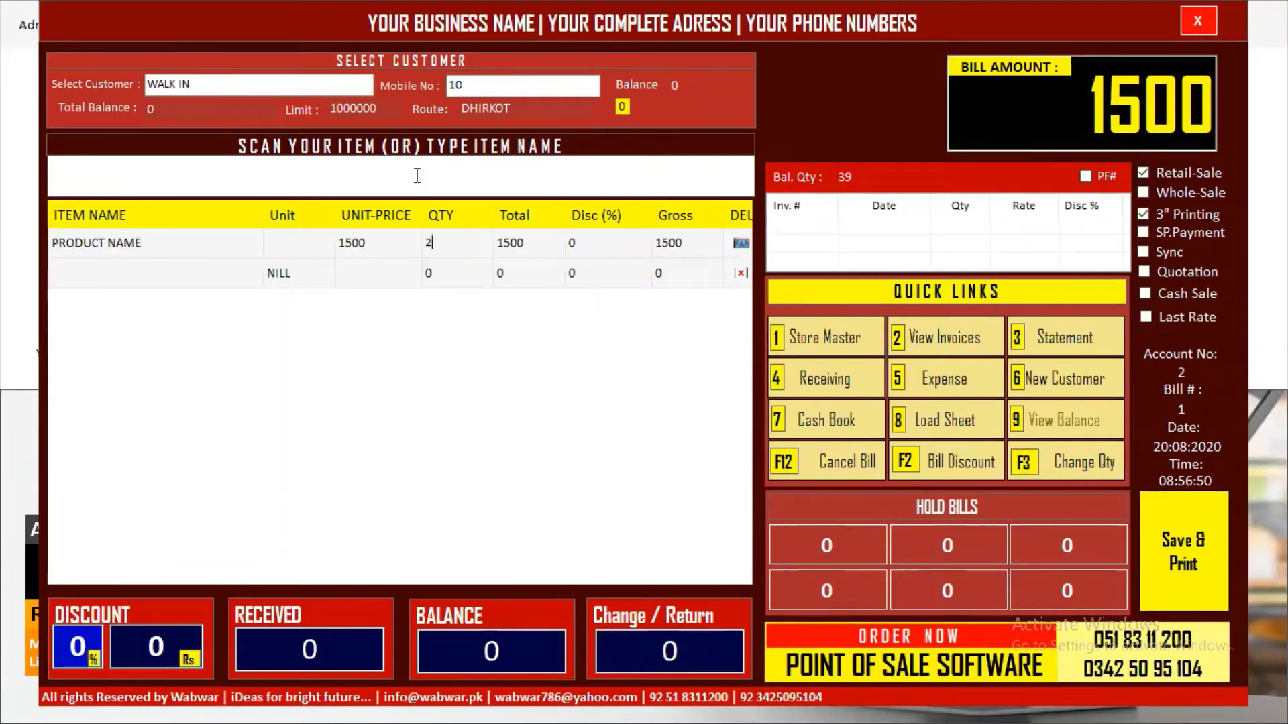
key("Return")
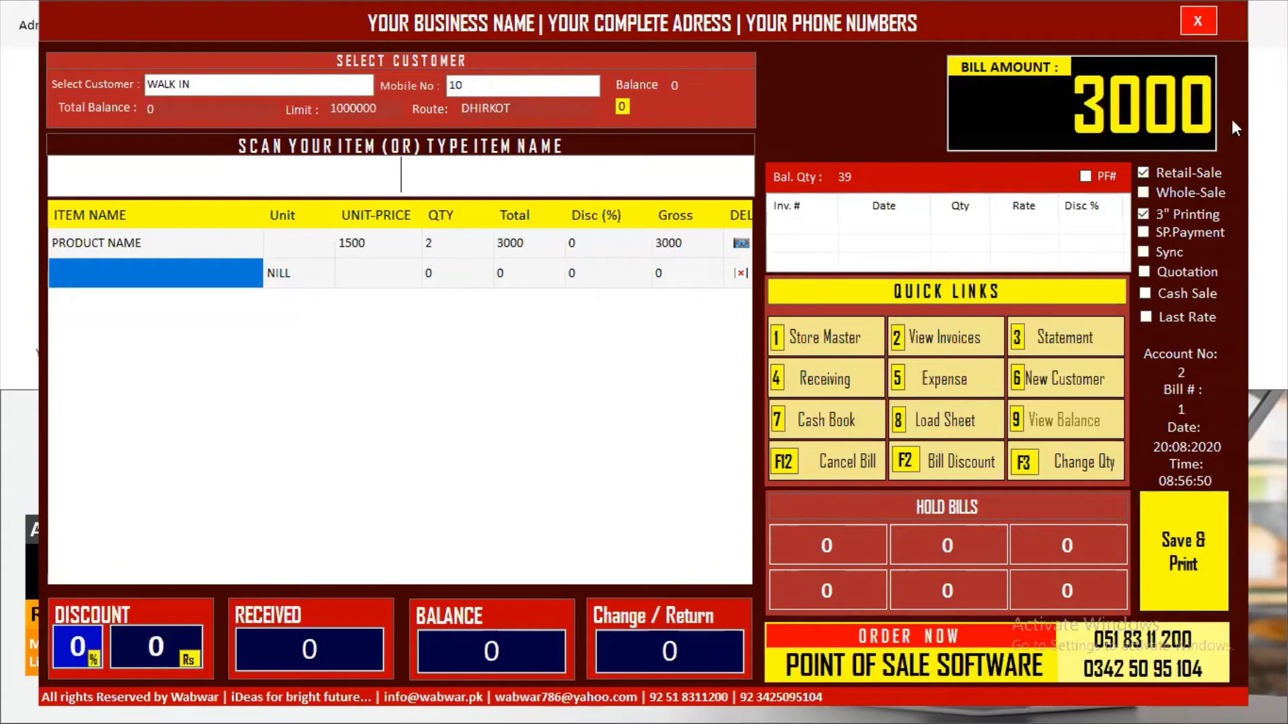
Check the bill amount and the quantity, total and discount of the PRODUCT NAME line.
left_click_drag(1118, 111, 1194, 112)
left_click(1193, 113)
left_click(444, 243)
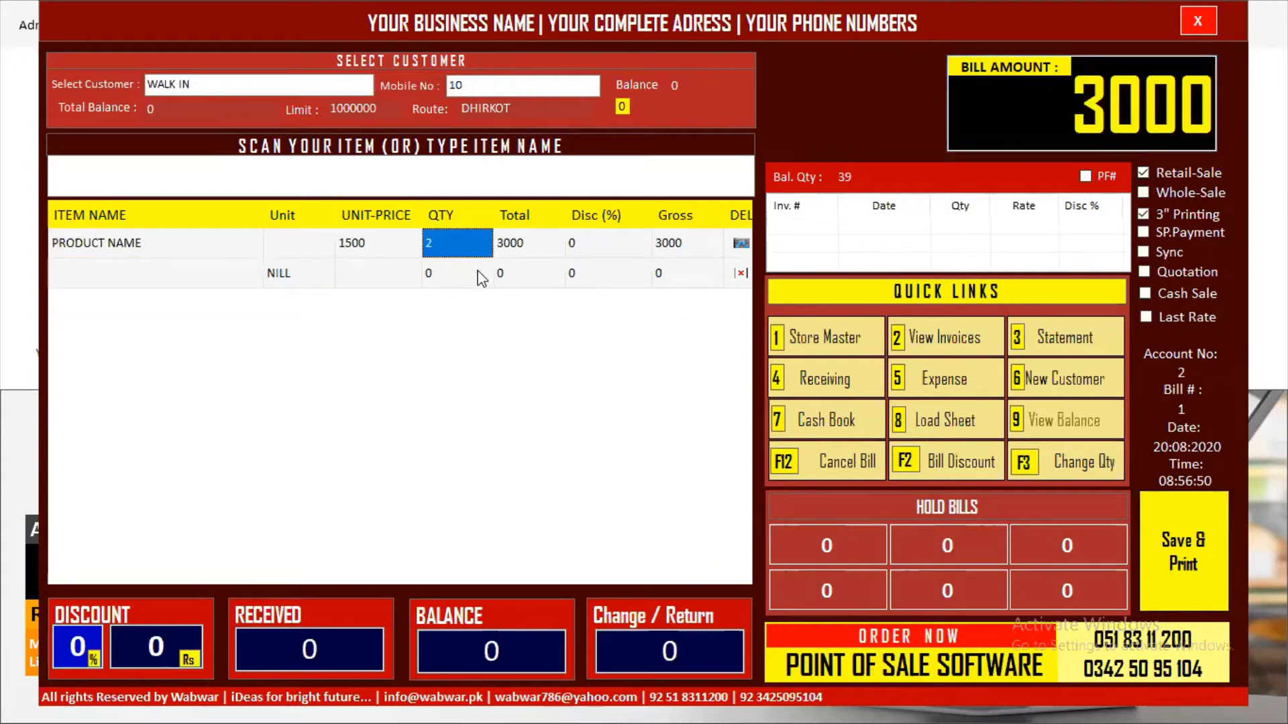
left_click(536, 243)
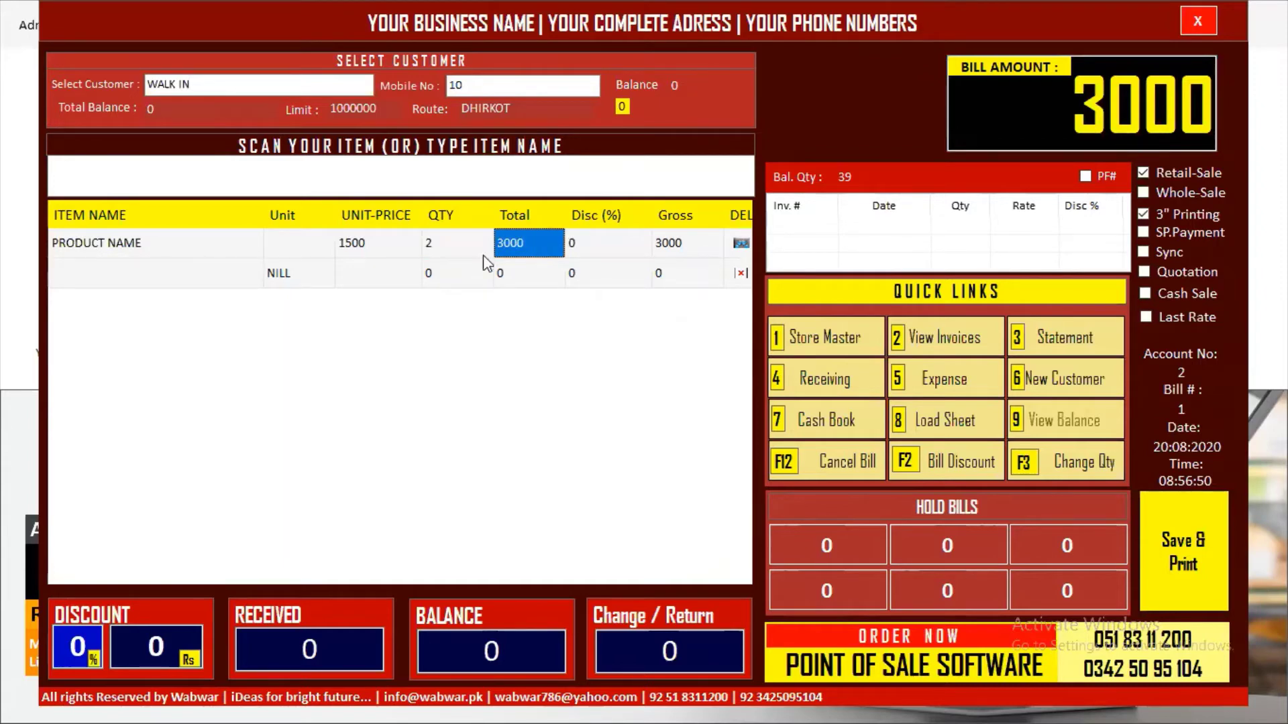
left_click(590, 250)
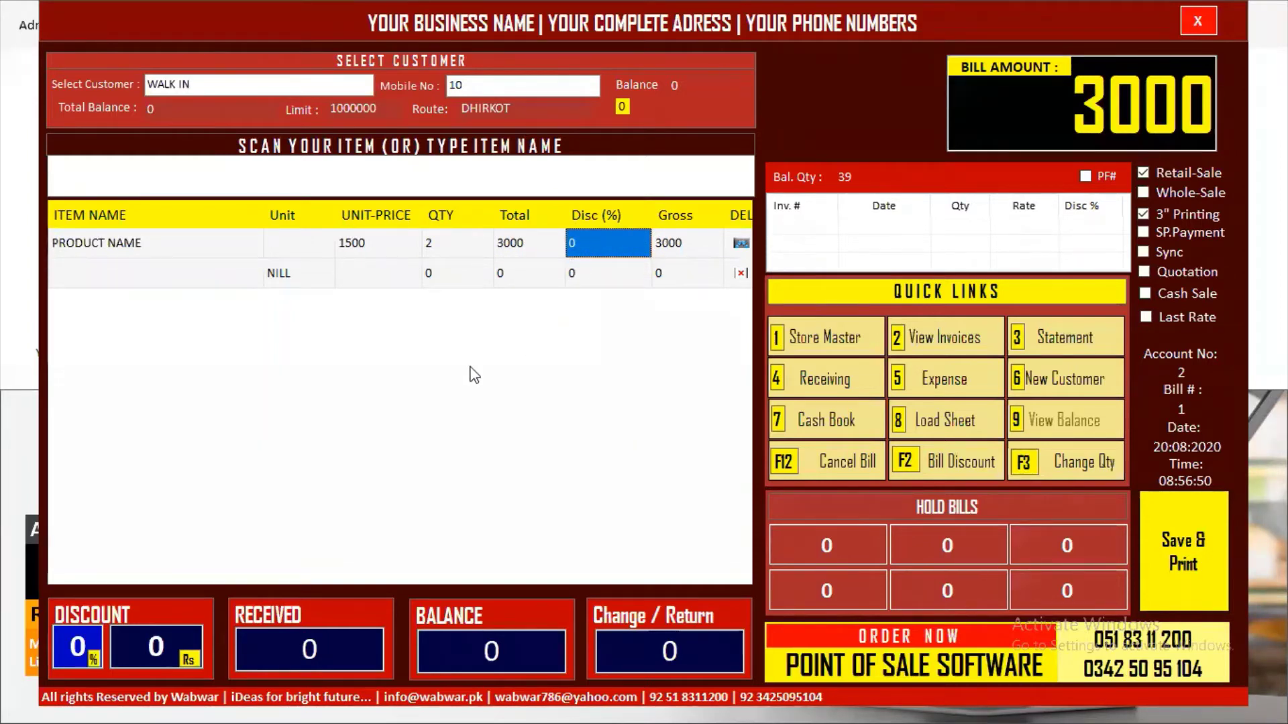
left_click(343, 184)
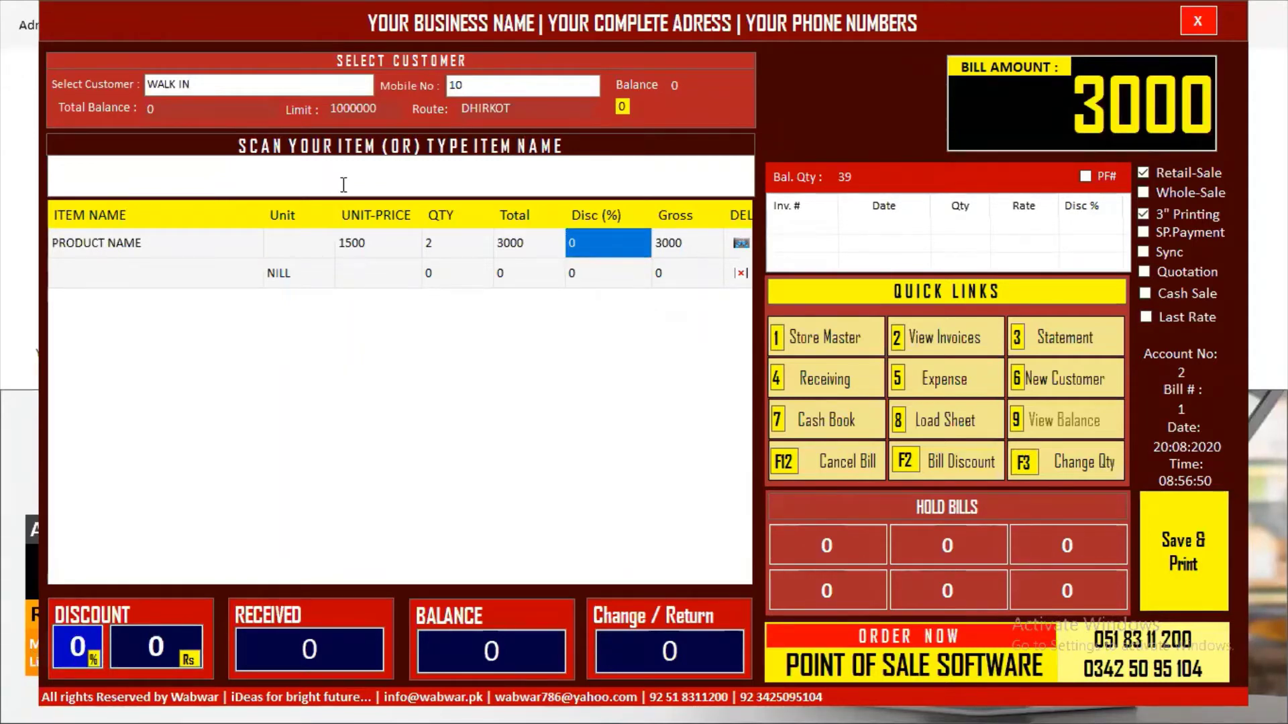
Apply a 10% discount to the whole bill.
key("F2")
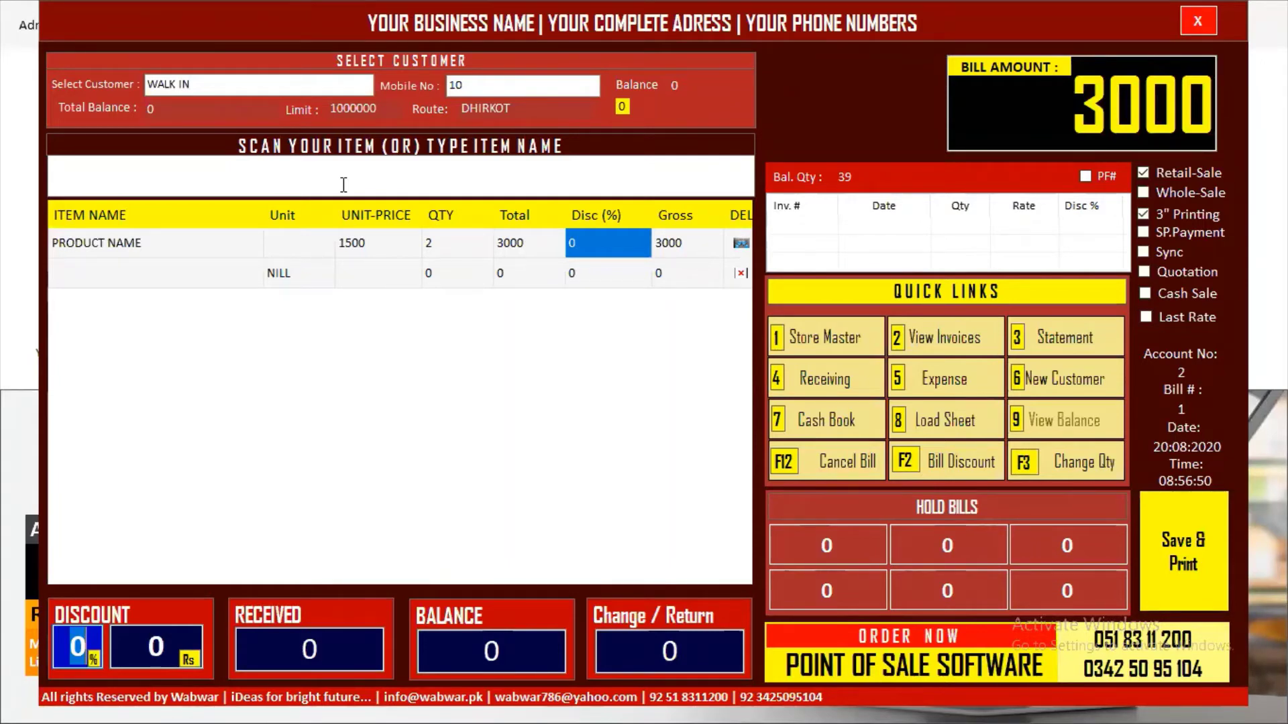
type("10")
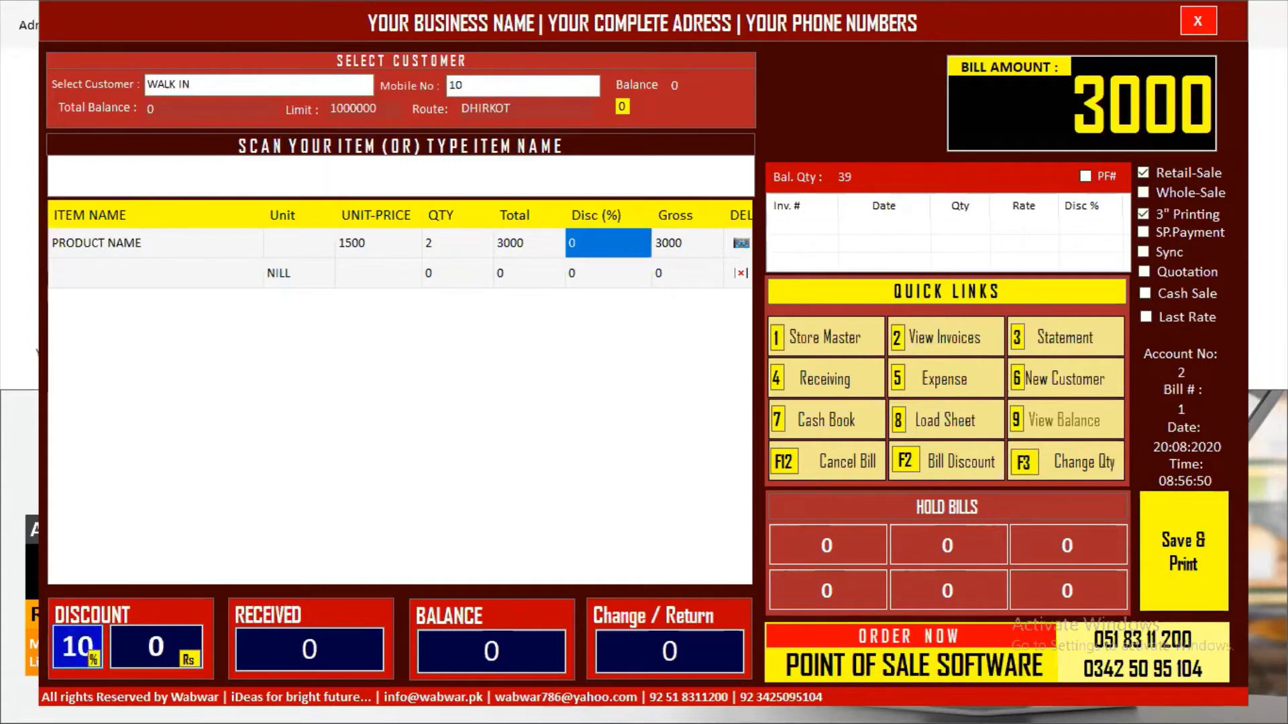
key("Return")
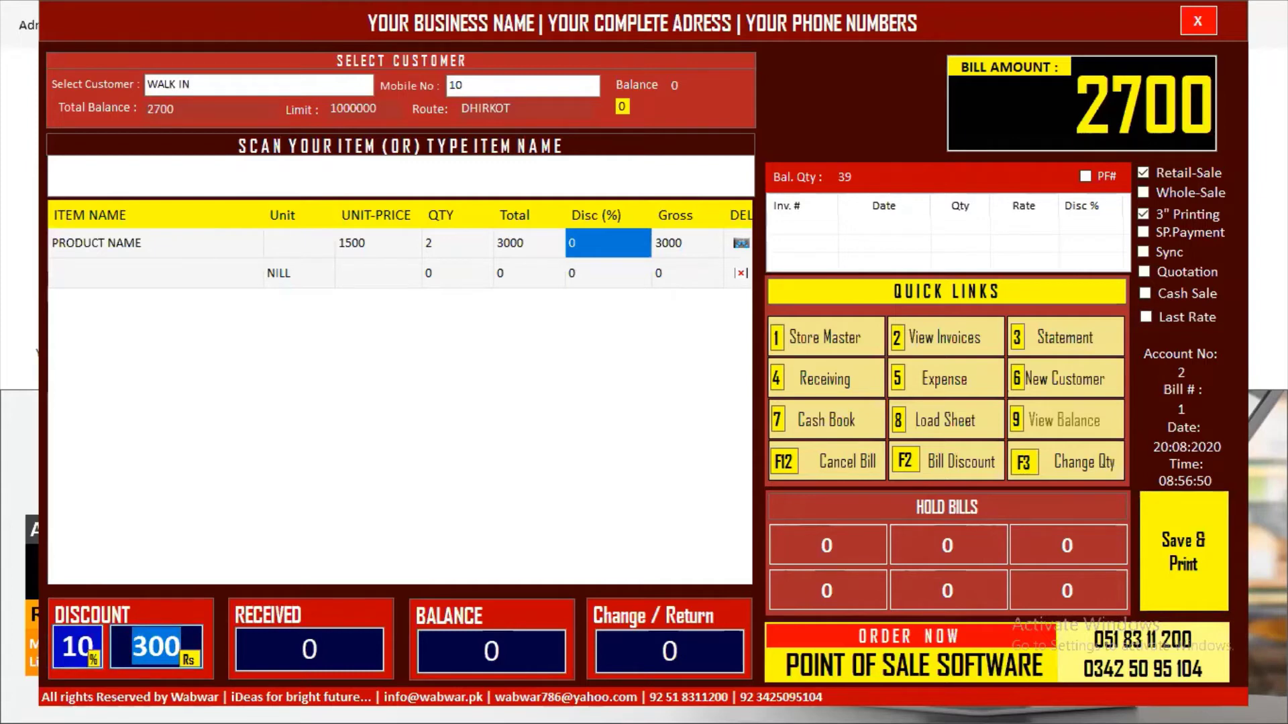
key("Return")
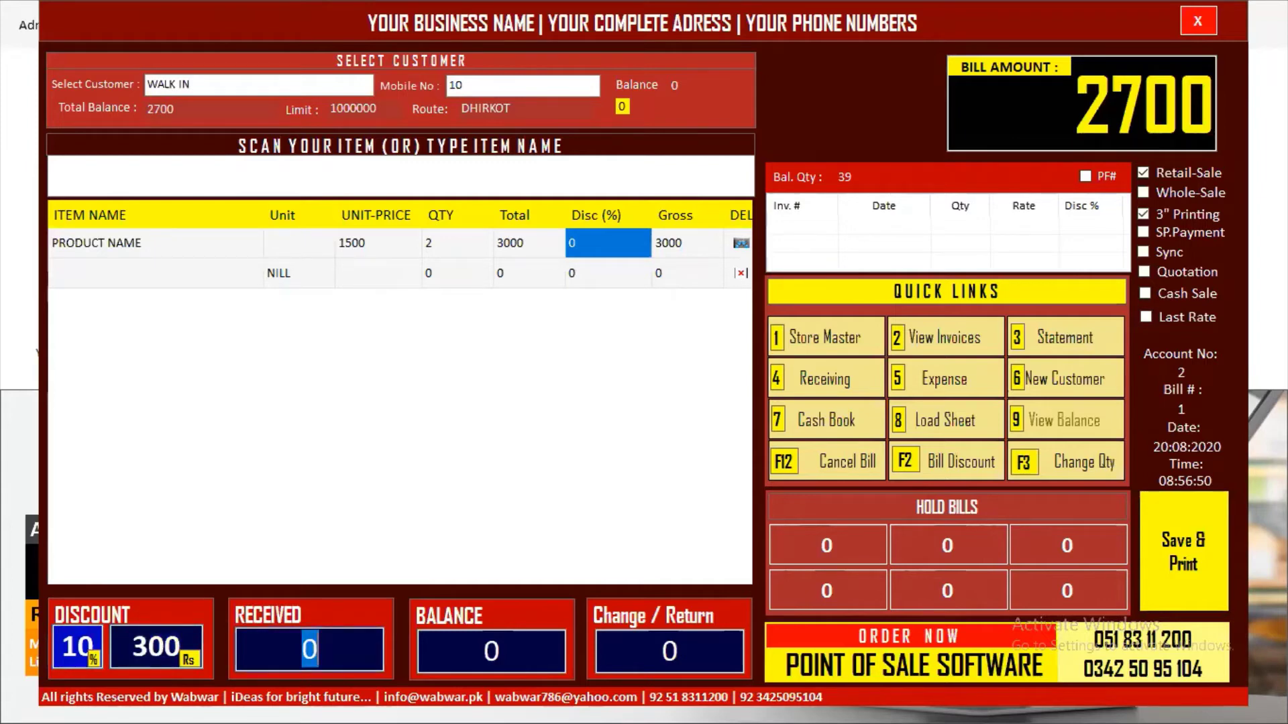
Enter 3000 as the received amount, check the change to return, and save and print the bill.
type("3000")
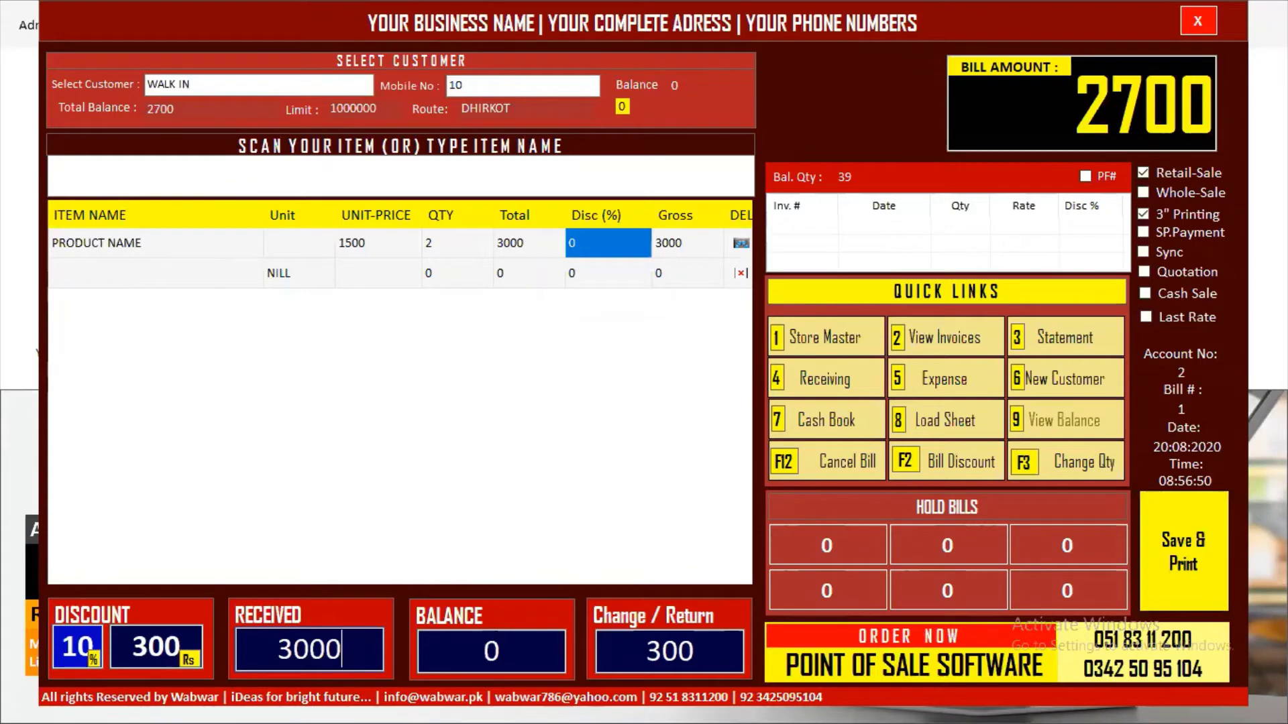
mouse_move(632, 647)
left_mouse_down()
mouse_move(697, 645)
mouse_move(630, 653)
left_mouse_up()
left_click(634, 651)
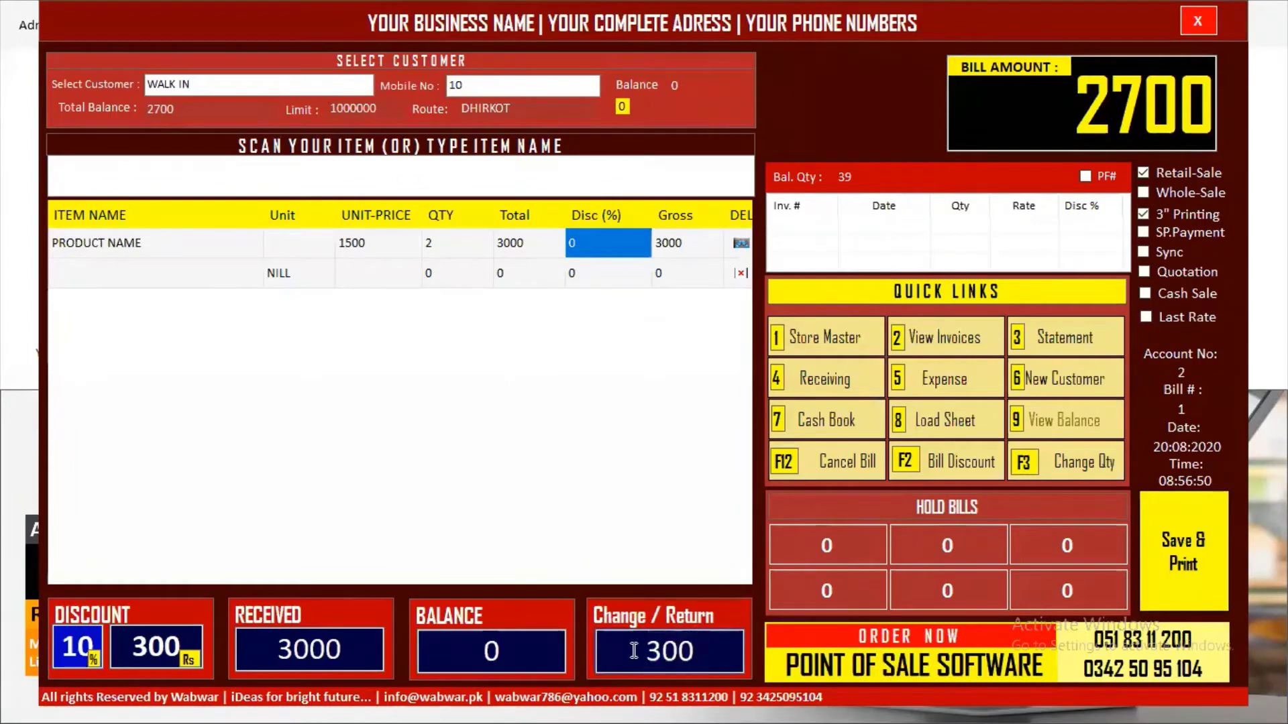
left_click(358, 647)
key("Return")
key("Return")
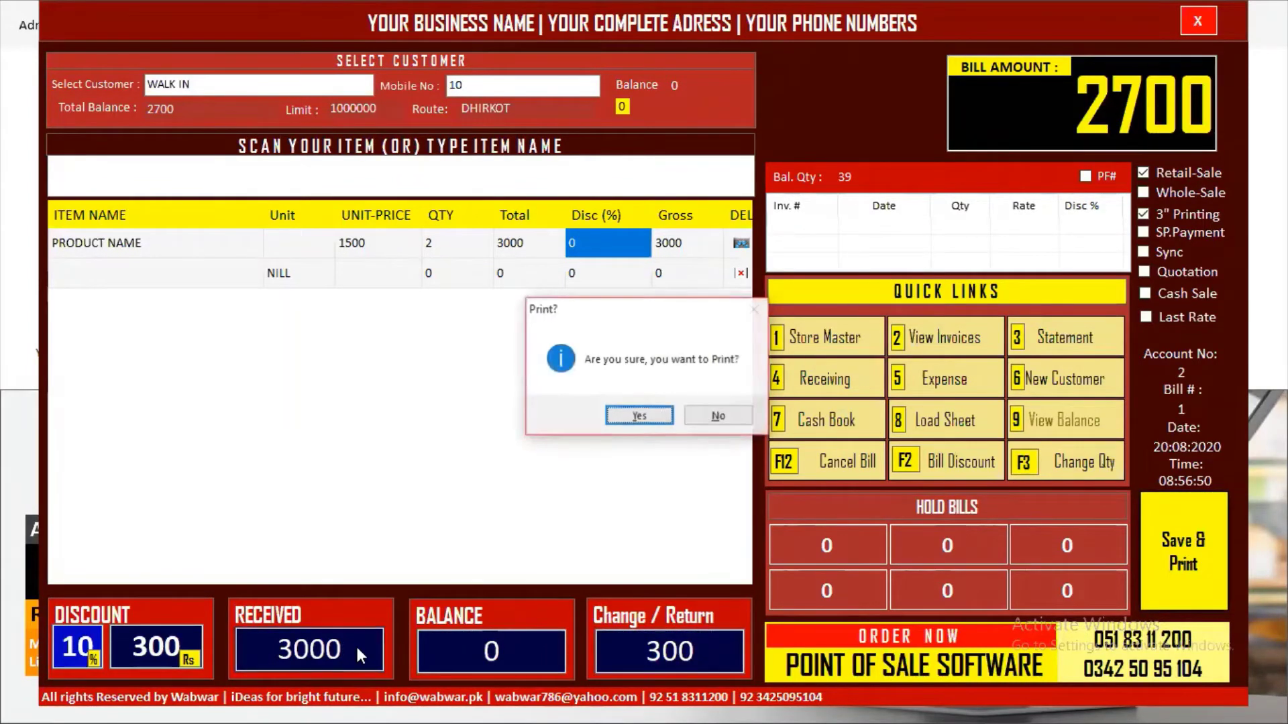
key("Return")
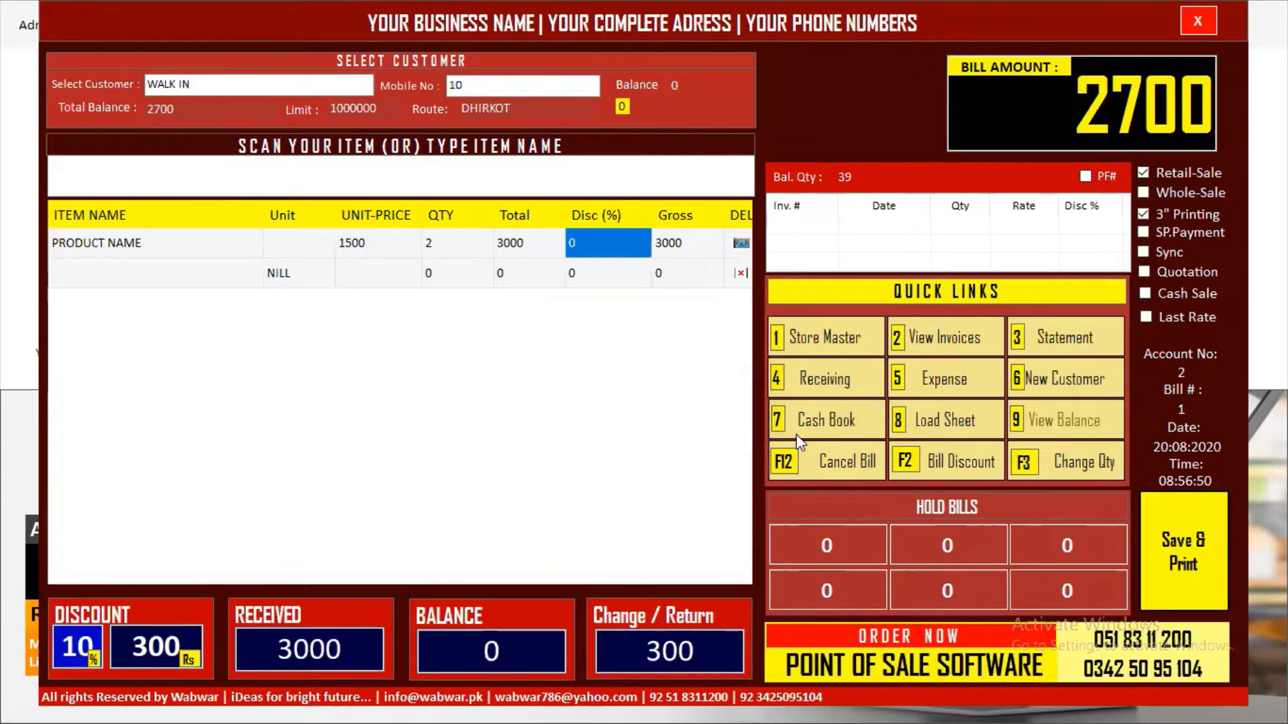
Enlarge the printed receipt preview to 150% and maximize the report viewer to examine it.
left_click(554, 122)
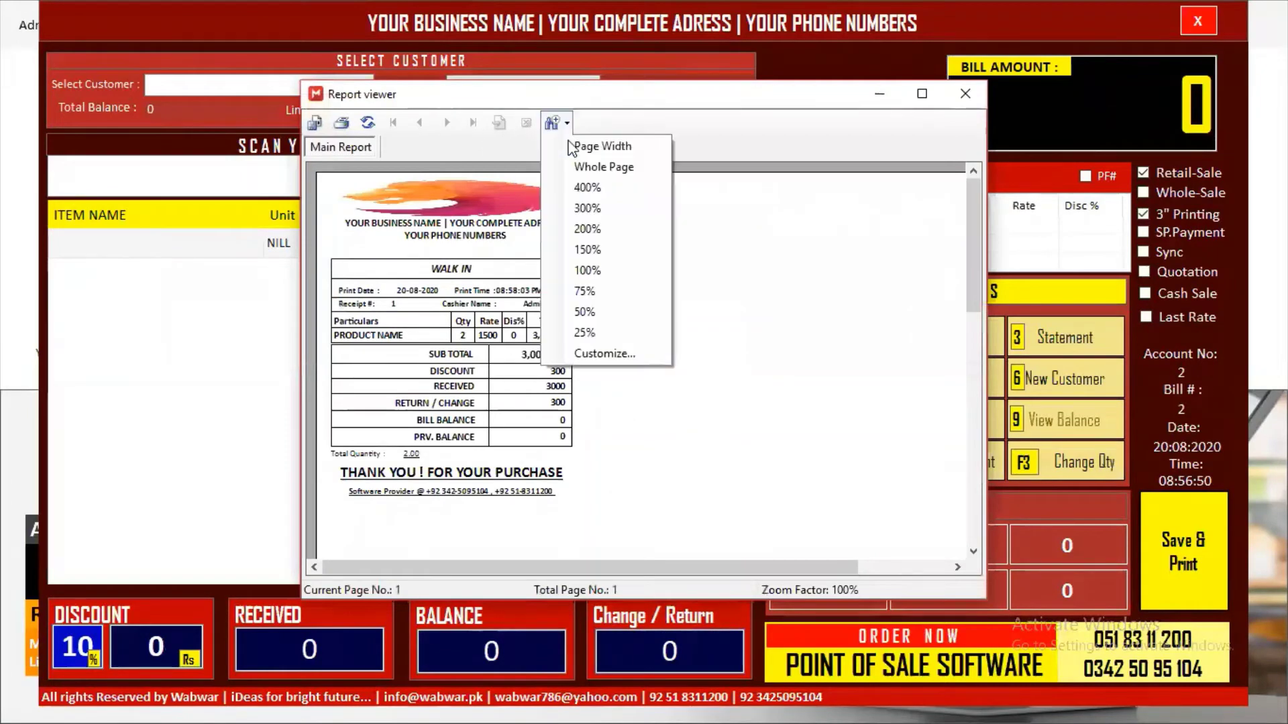
left_click(588, 250)
left_click(921, 94)
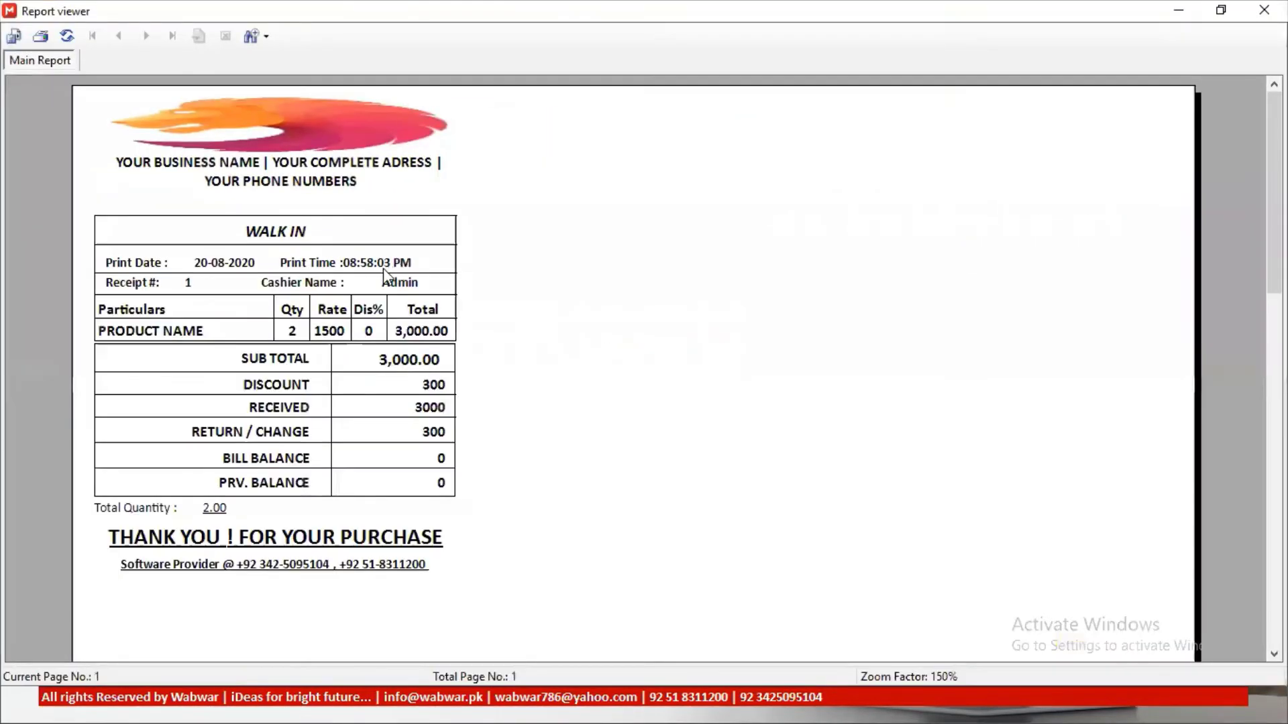
Enlarge the receipt preview to 300% and examine the logo, the business details and the customer heading.
left_click(253, 36)
left_click(271, 121)
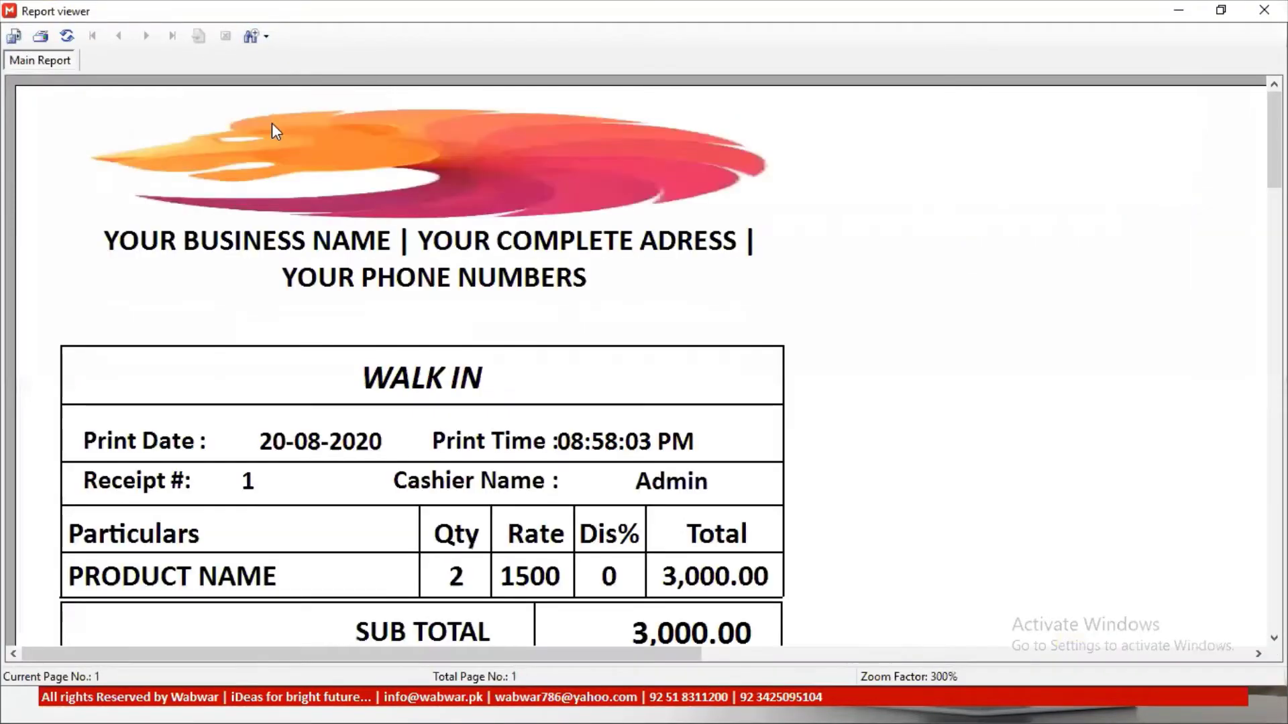
scroll(425, 265, "down", 2)
scroll(494, 319, "up", 2)
left_click(455, 196)
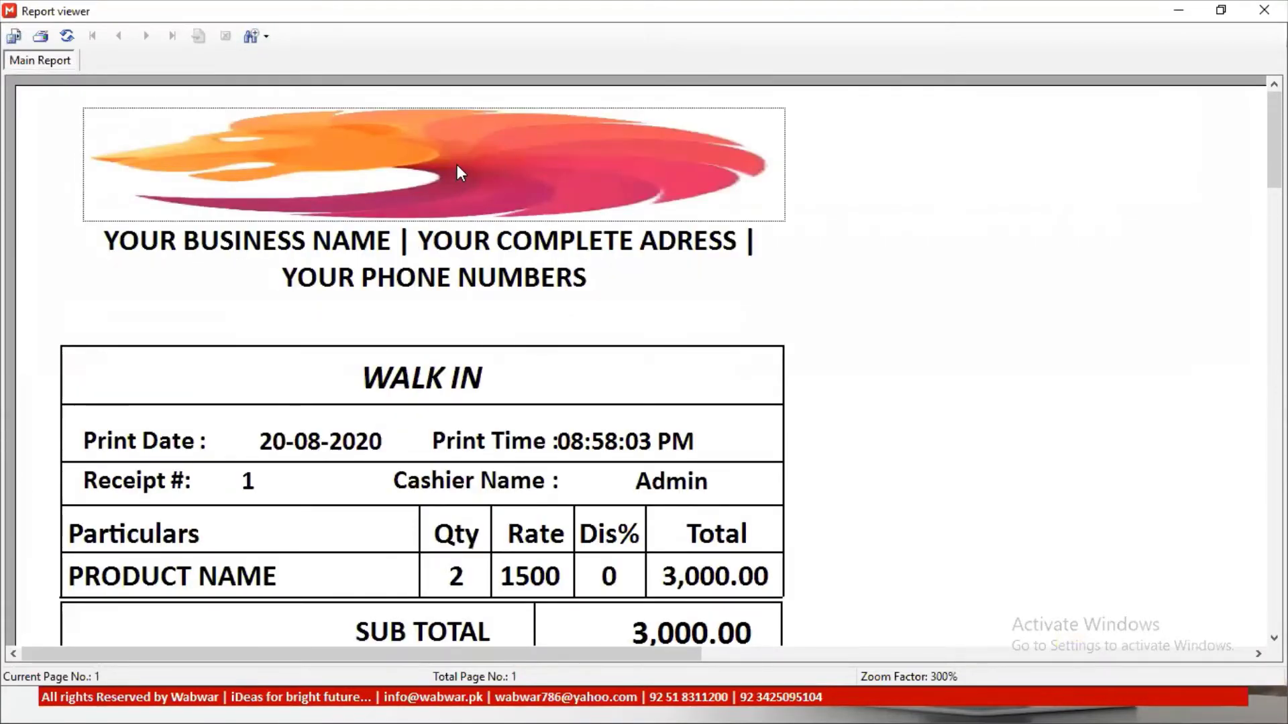
left_click(460, 243)
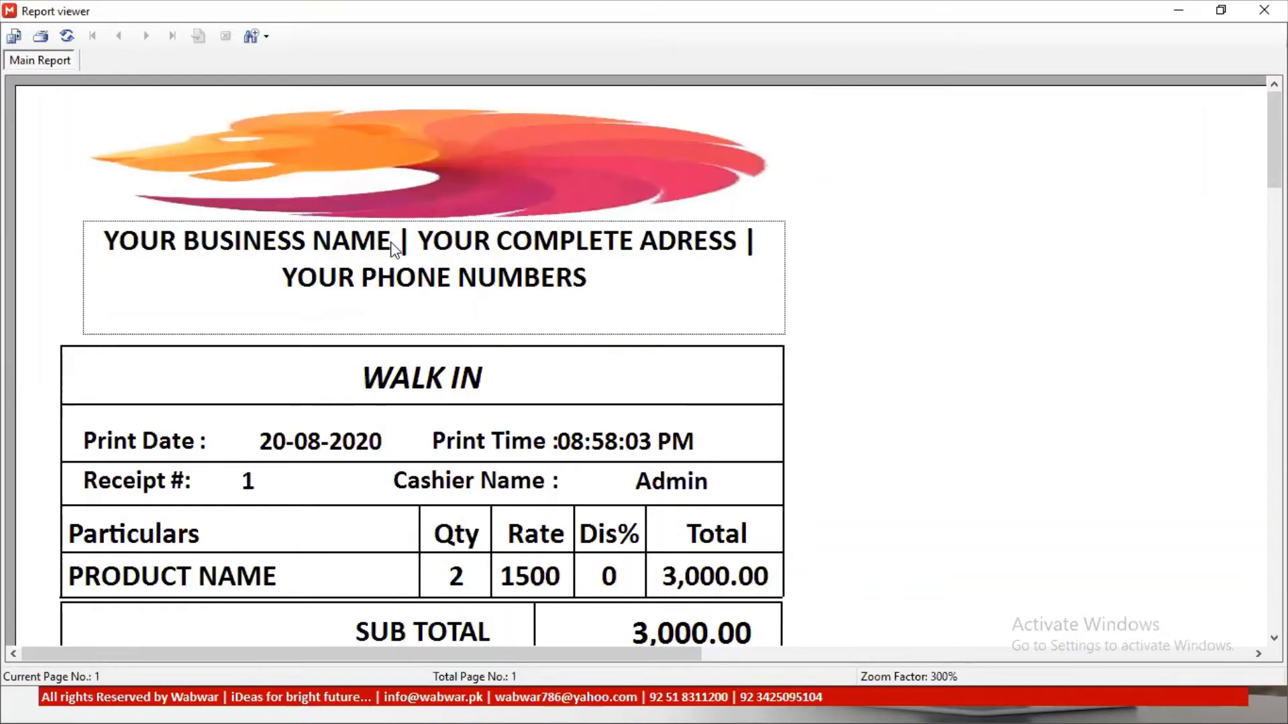
scroll(461, 295, "down", 3)
left_click(454, 281)
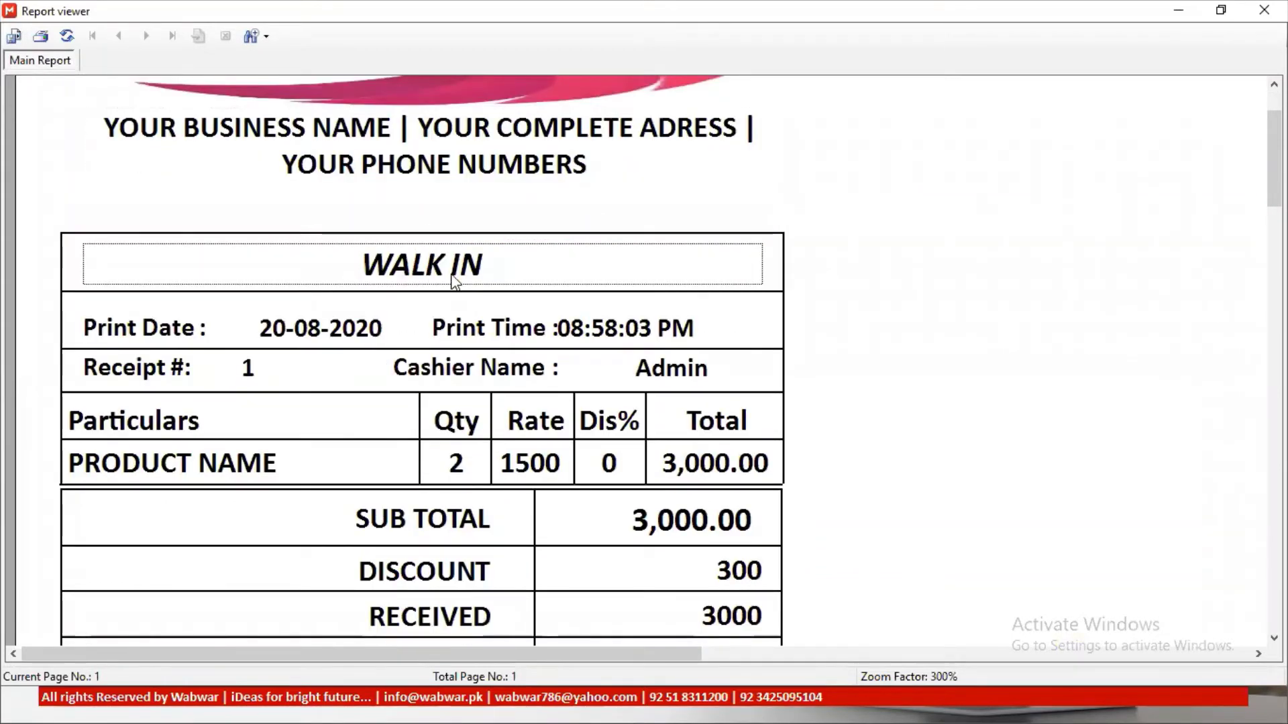
scroll(451, 283, "down", 3)
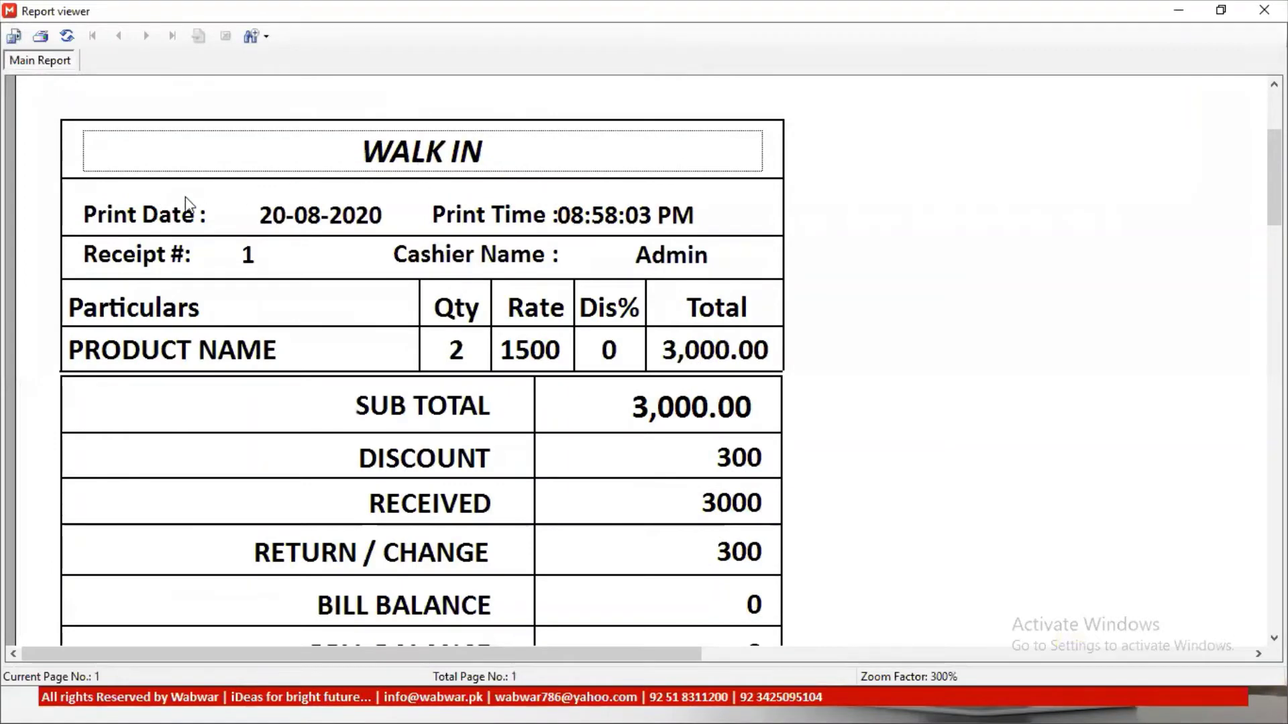
Check the print date, print time, receipt number and cashier name on the receipt.
left_click(173, 215)
left_click(349, 221)
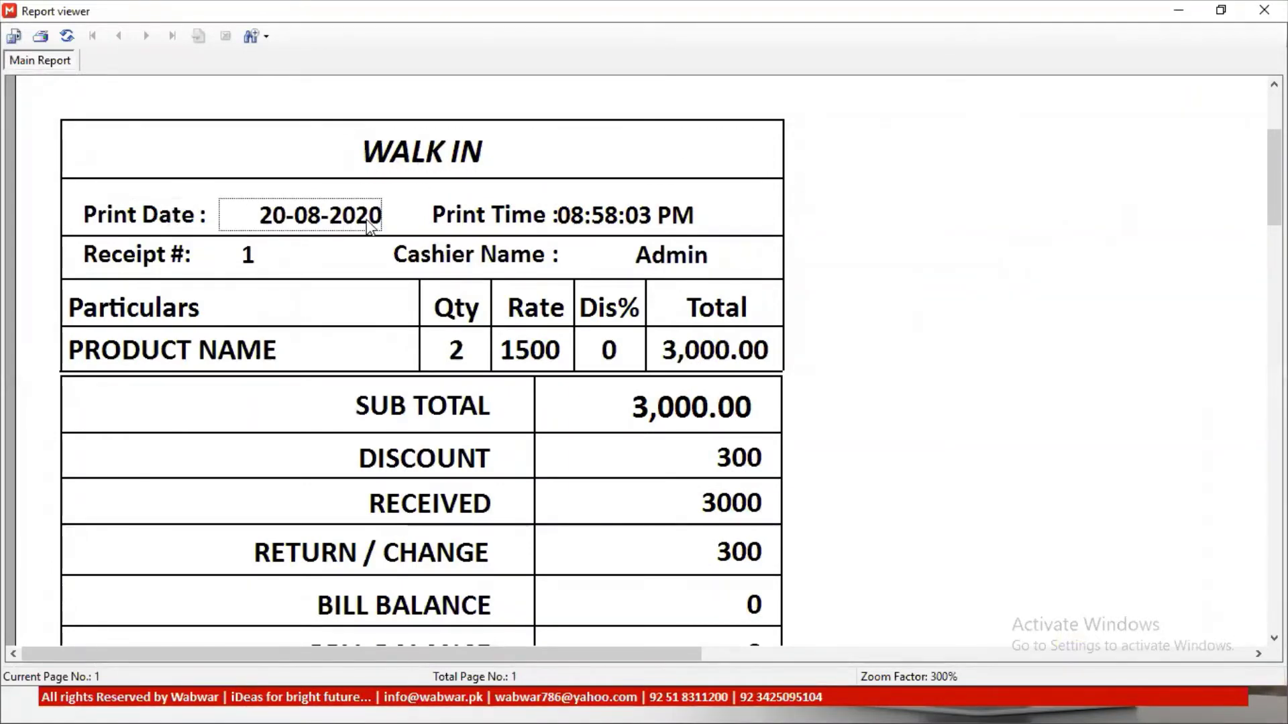
left_click(499, 222)
left_click(607, 227)
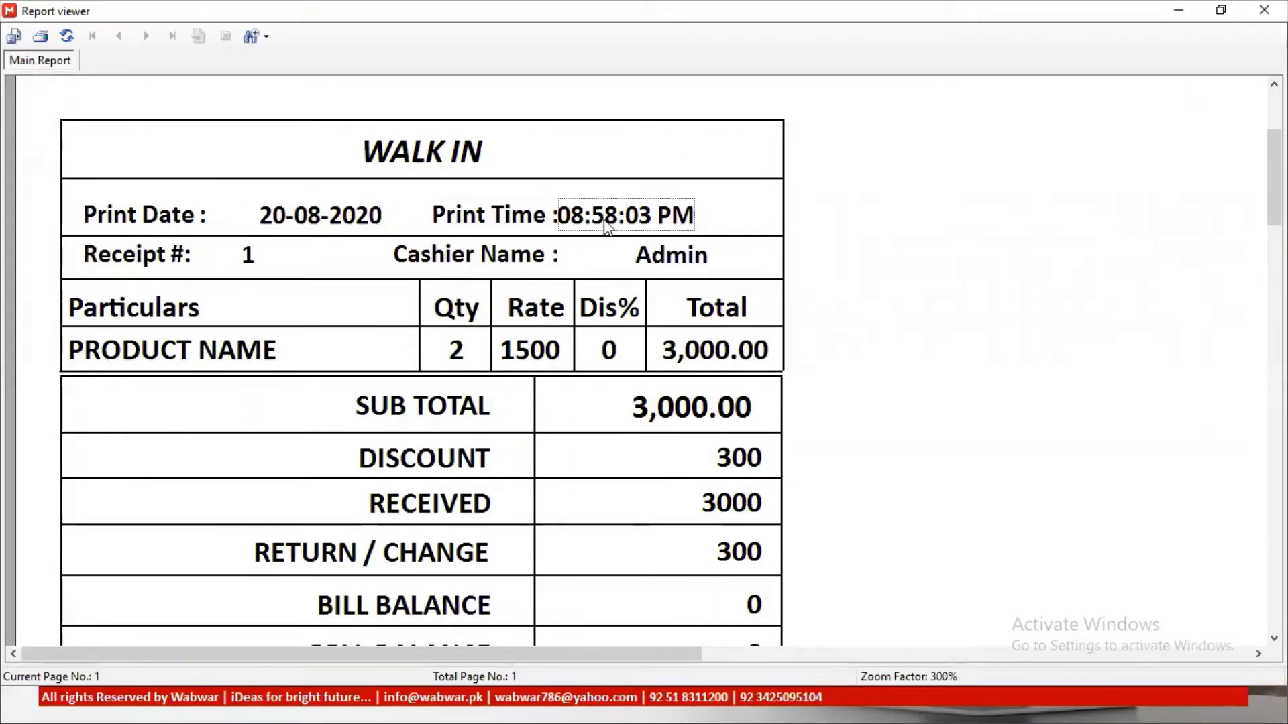
left_click(137, 254)
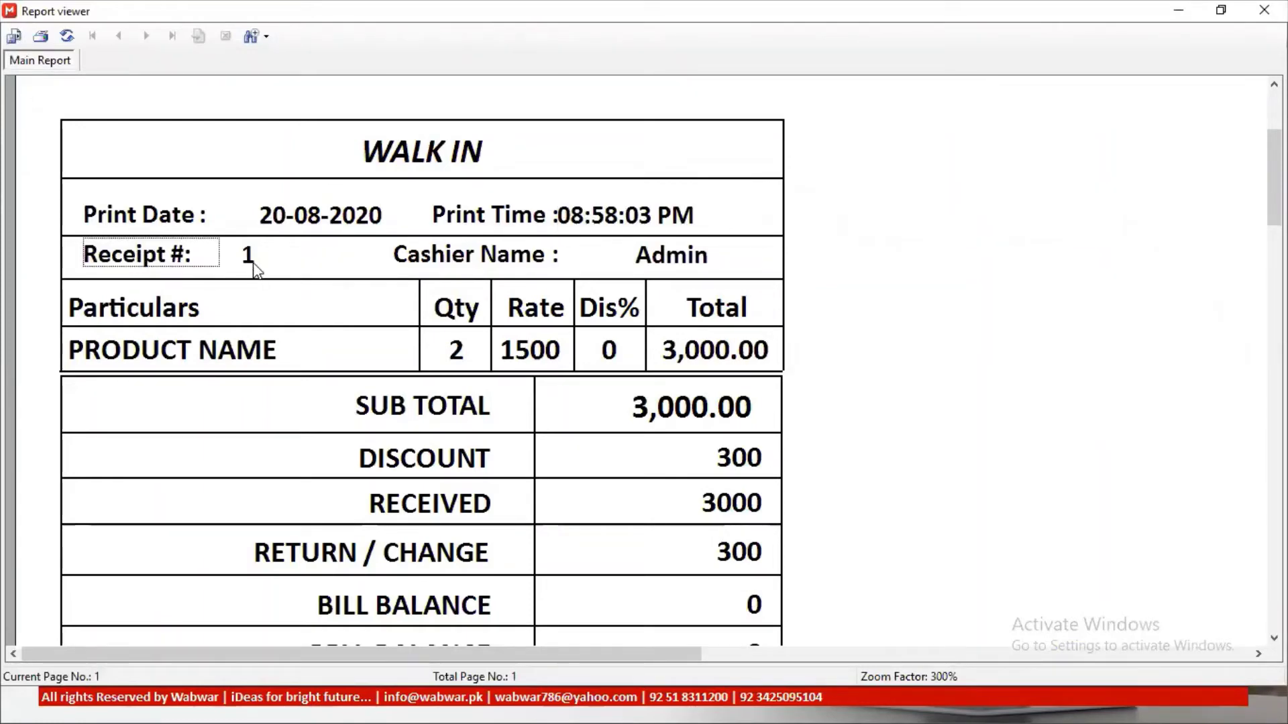
left_click(255, 267)
left_click(486, 263)
left_click(681, 260)
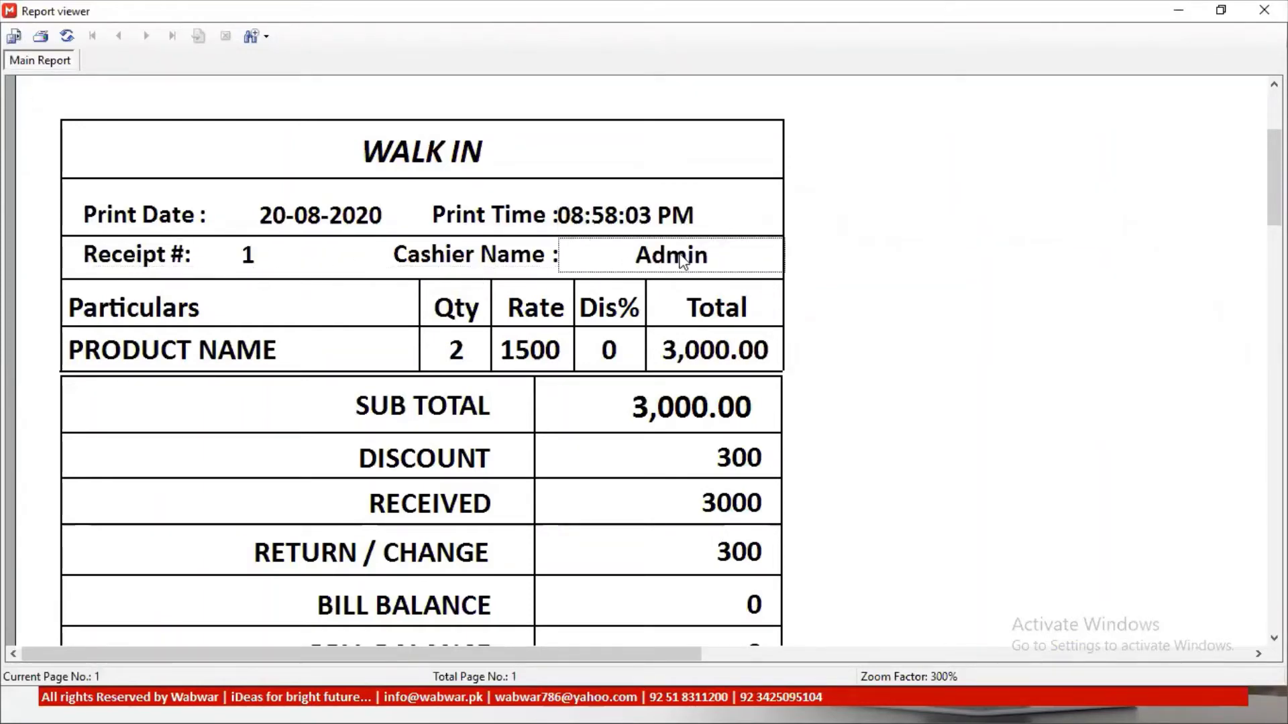
Check the quantity, rate, discount and total of the PRODUCT NAME line on the receipt.
left_click(275, 349)
scroll(275, 348, "down", 2)
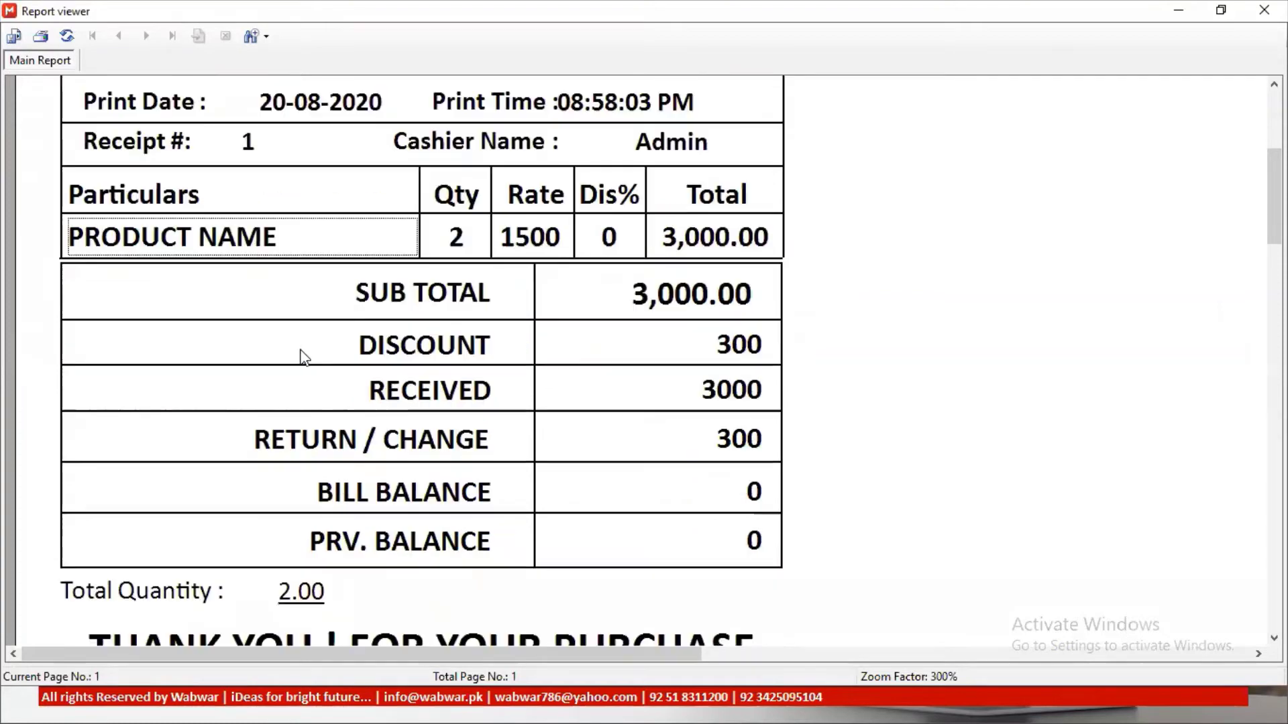
left_click(459, 243)
left_click(529, 246)
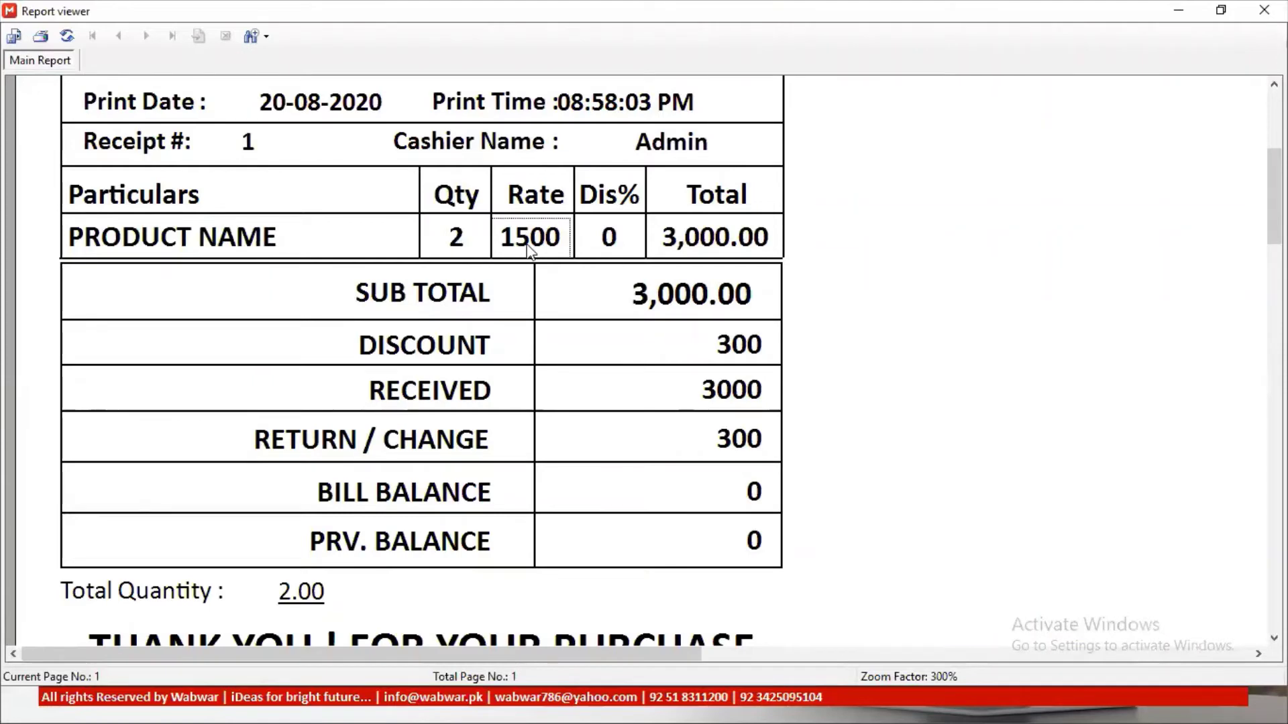
left_click(624, 242)
left_click(737, 241)
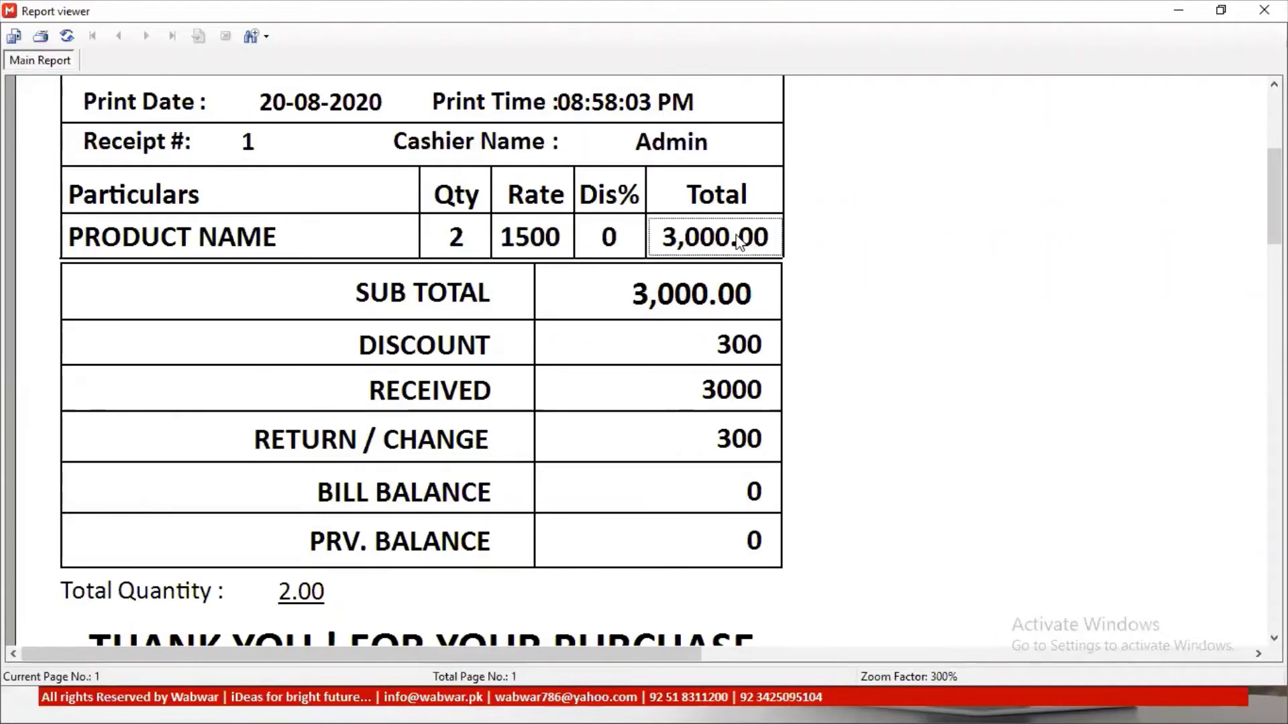
Check the receipt's sub total, discount, received amount and return/change values.
left_click(483, 303)
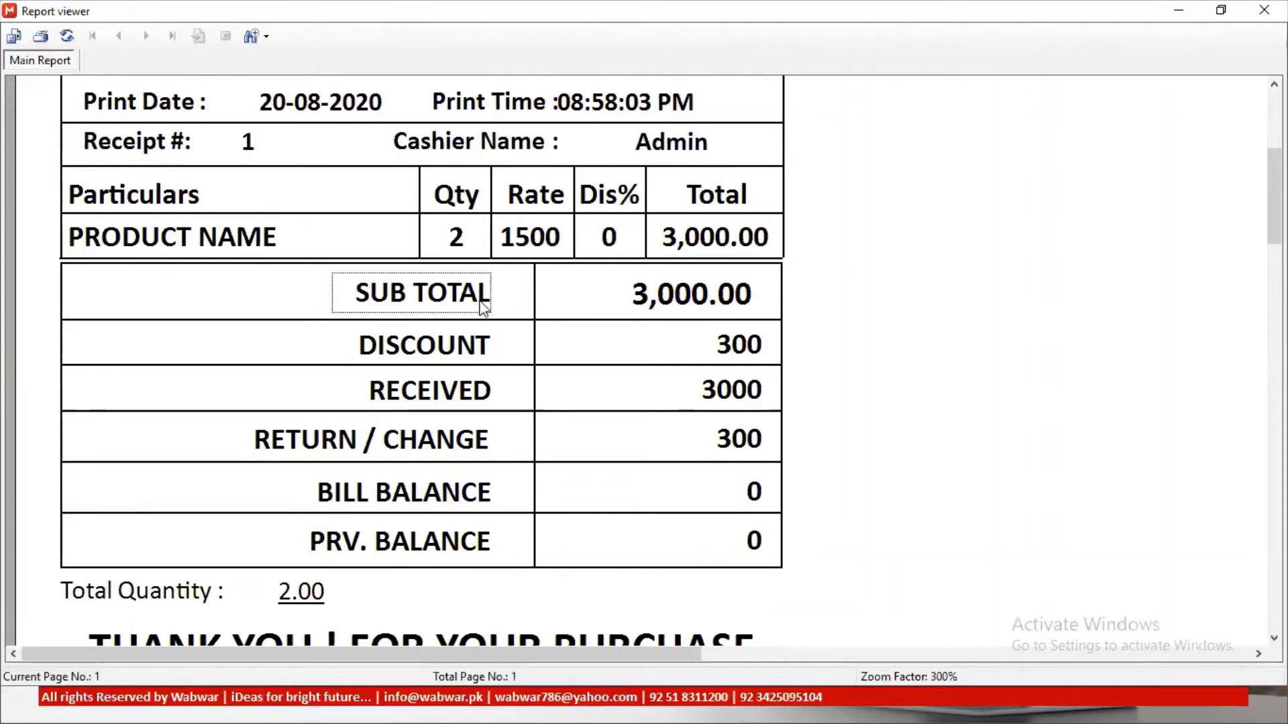
left_click(719, 309)
left_click(469, 345)
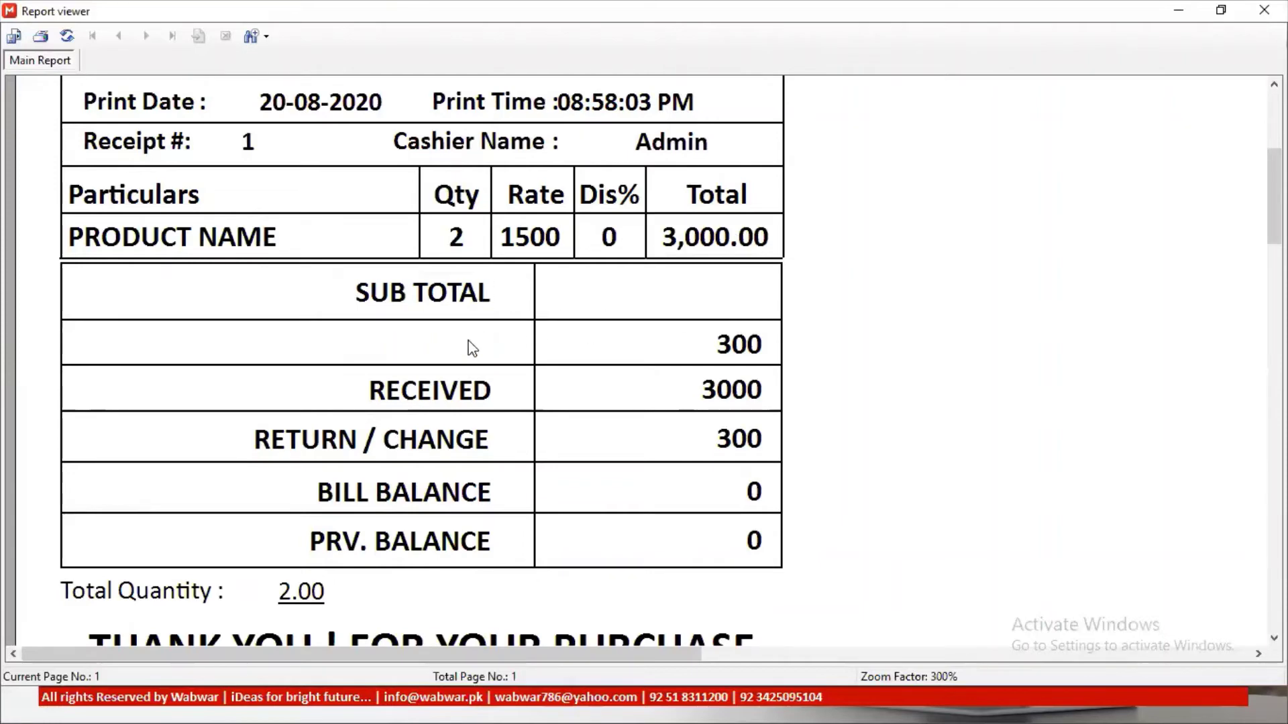
left_click(722, 351)
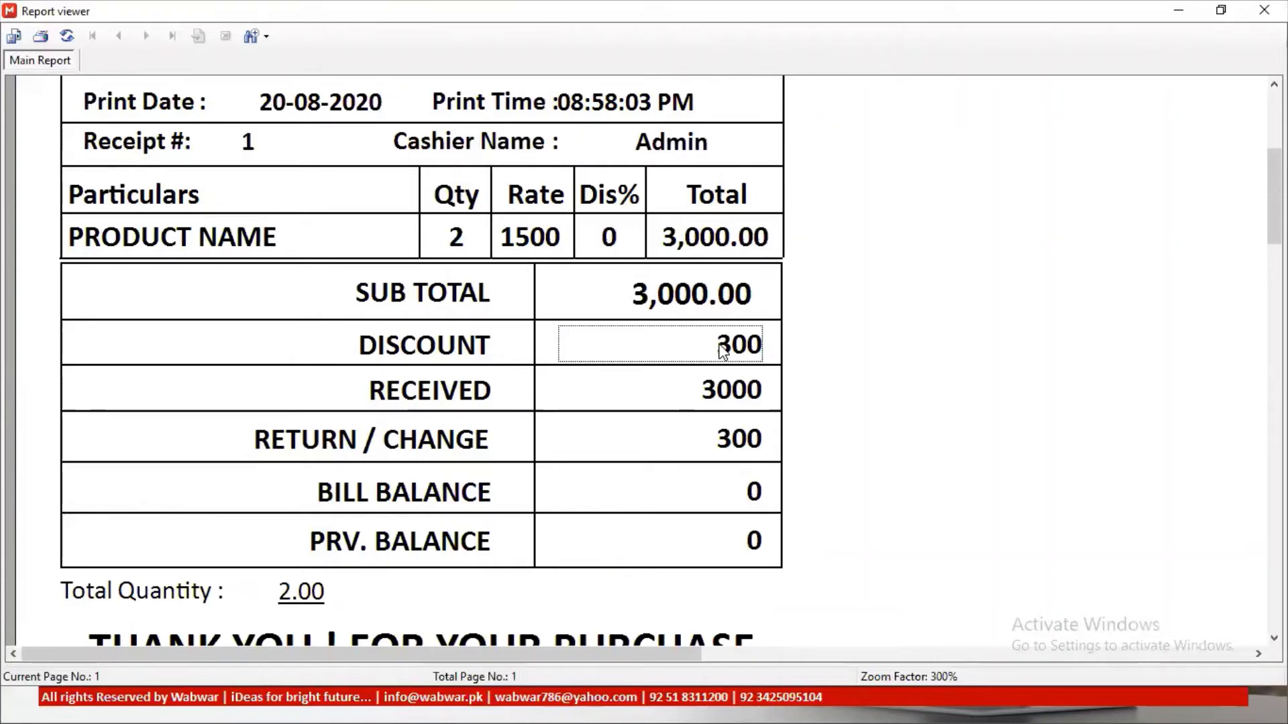
left_click(734, 394)
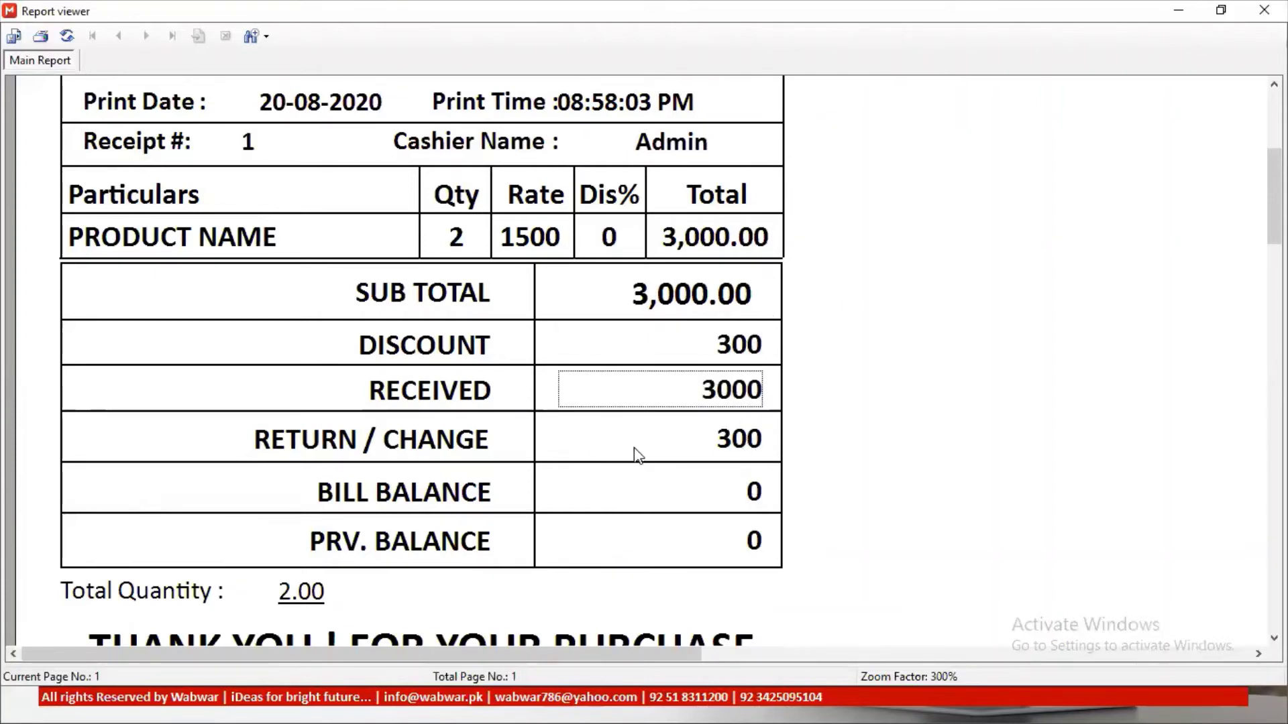
left_click(738, 442)
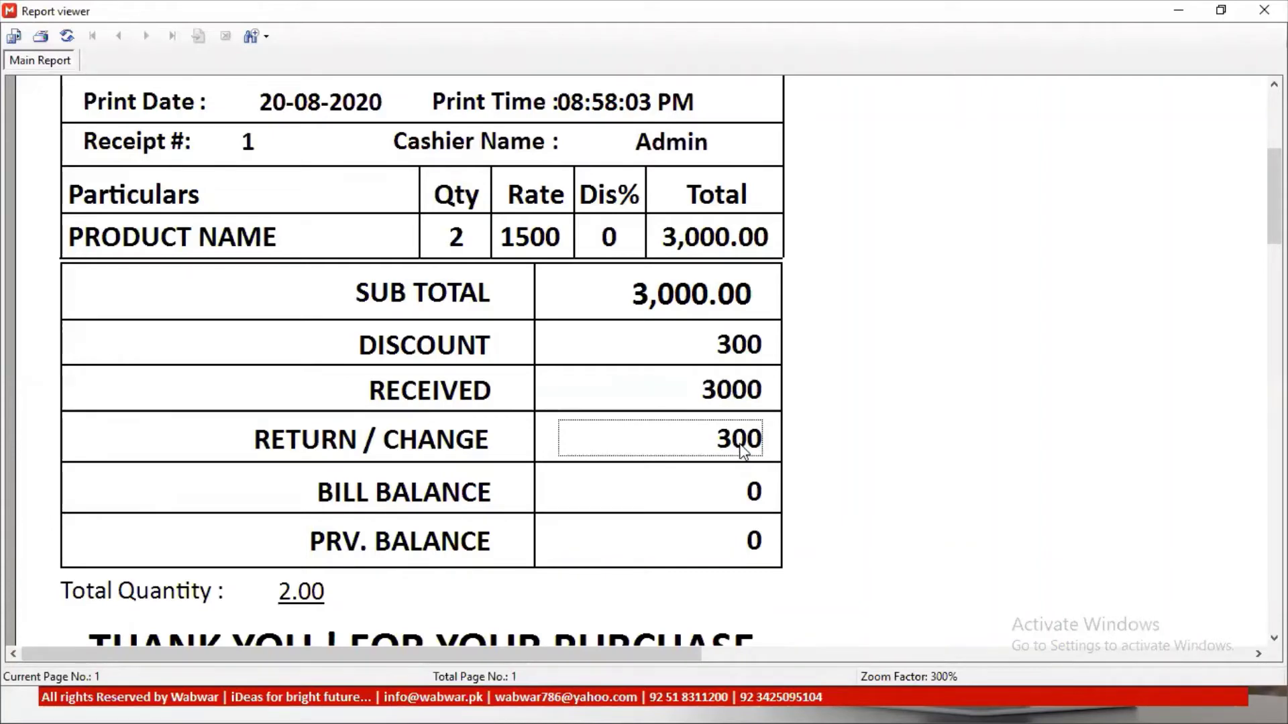
Check the total quantity at the foot of the receipt and close the report viewer.
scroll(743, 451, "down", 2)
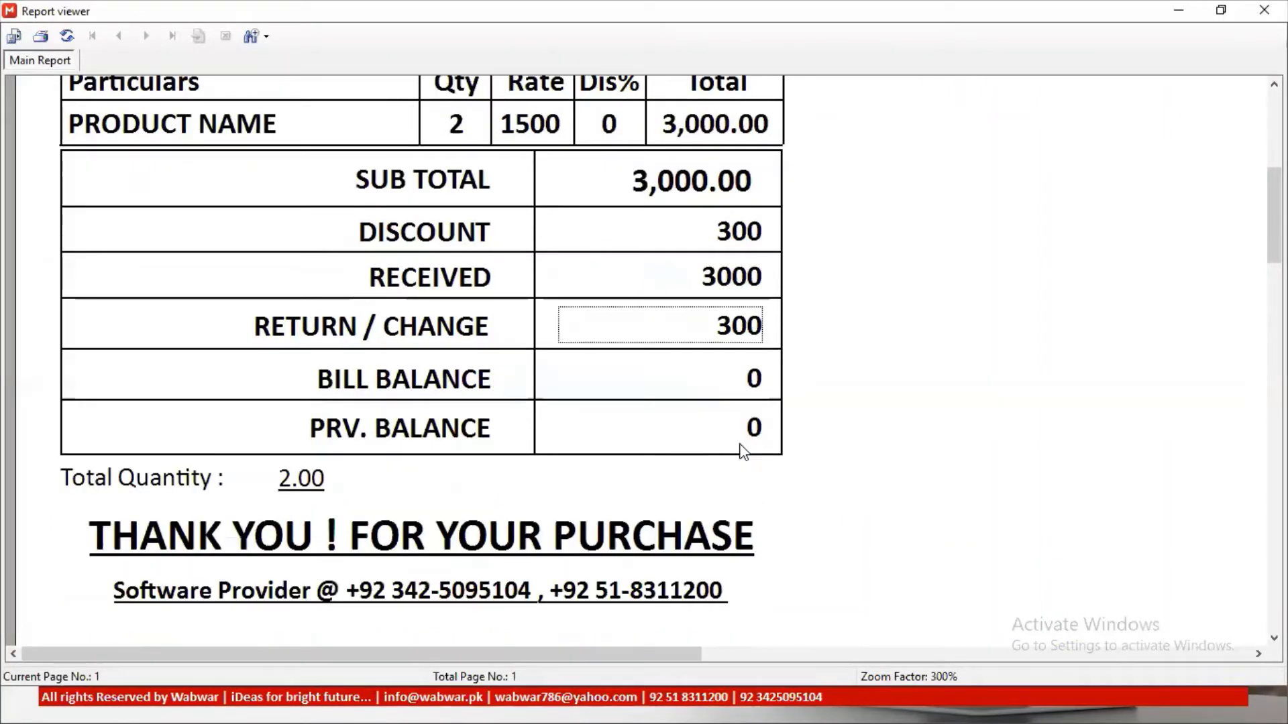
left_click(163, 487)
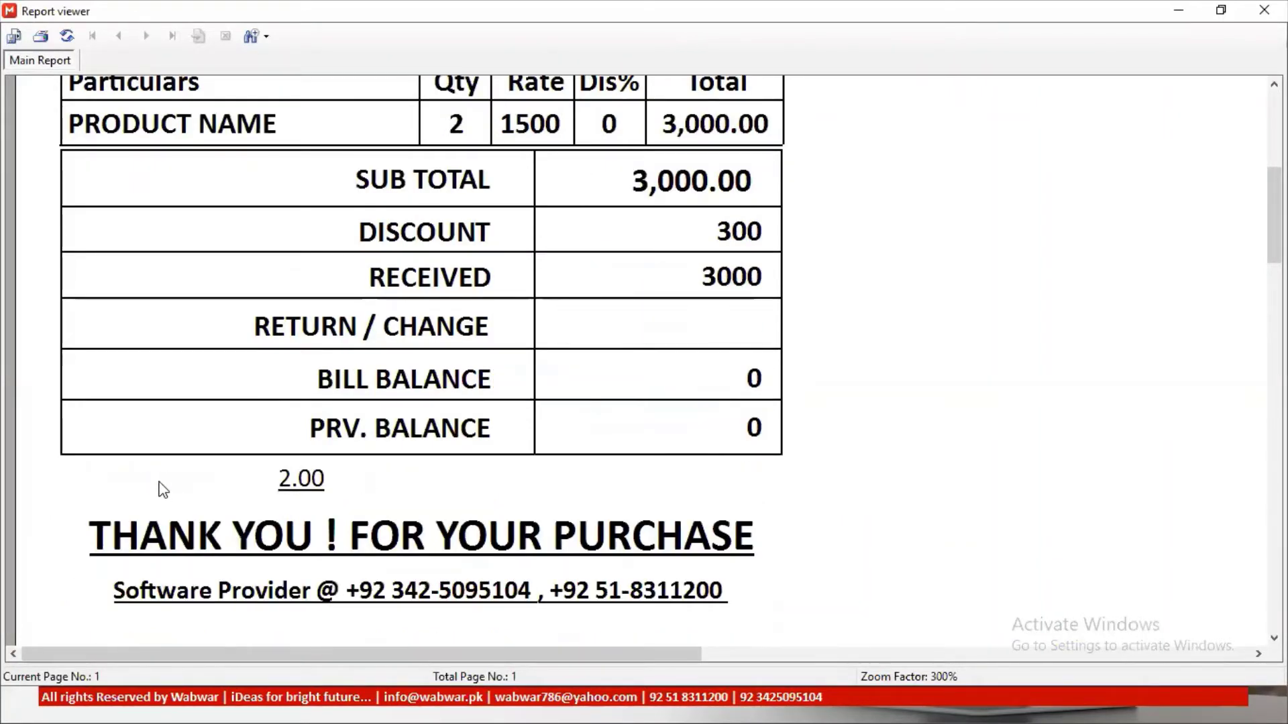
left_click(303, 488)
scroll(405, 500, "up", 2)
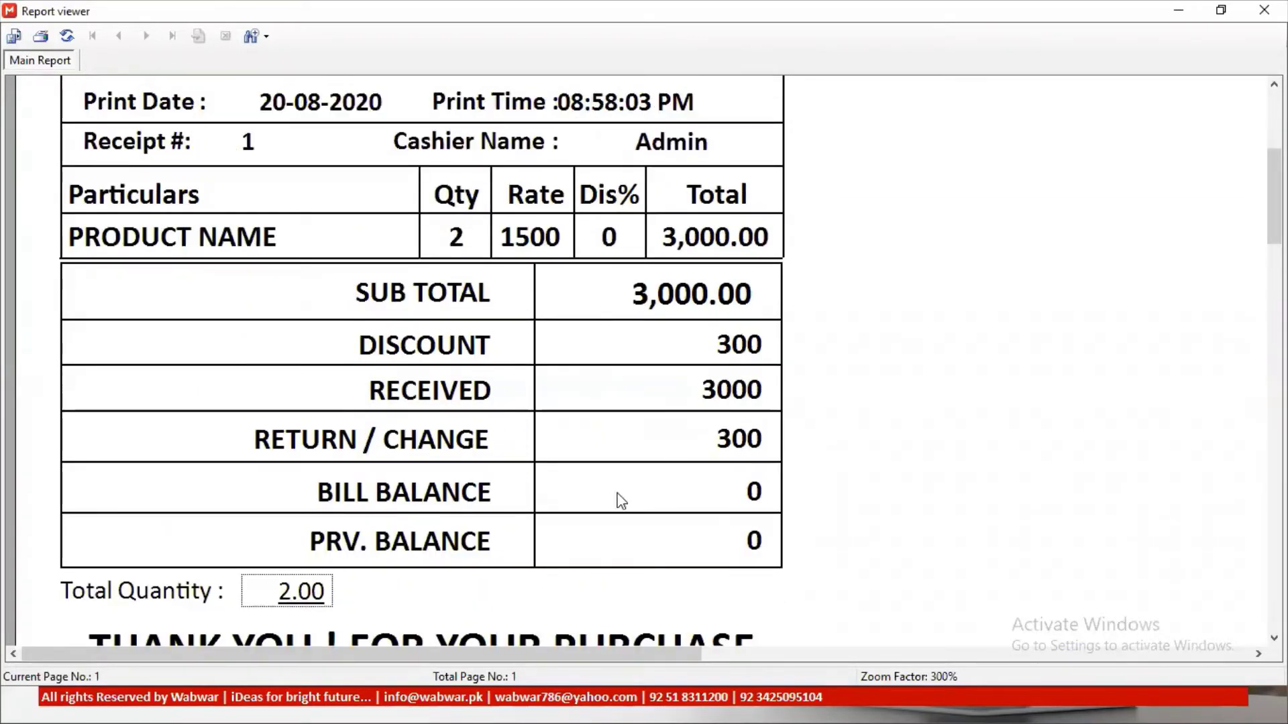
scroll(715, 491, "up", 6)
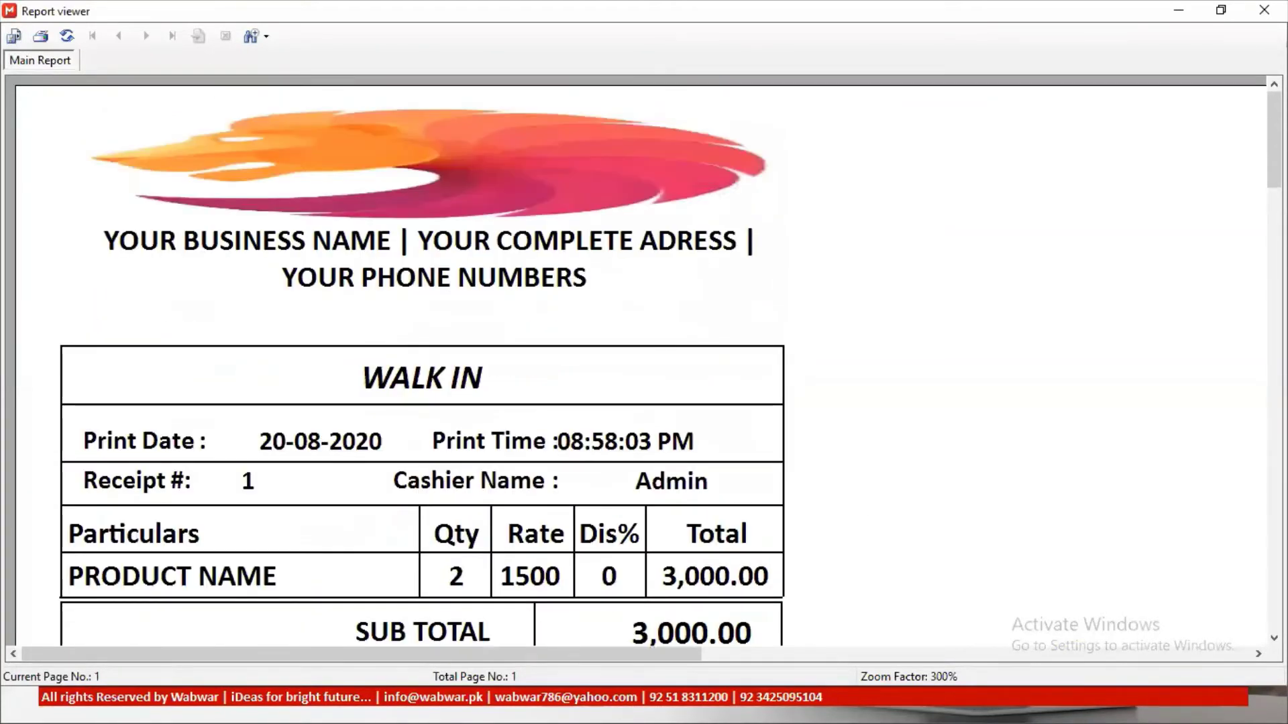
left_click(1221, 10)
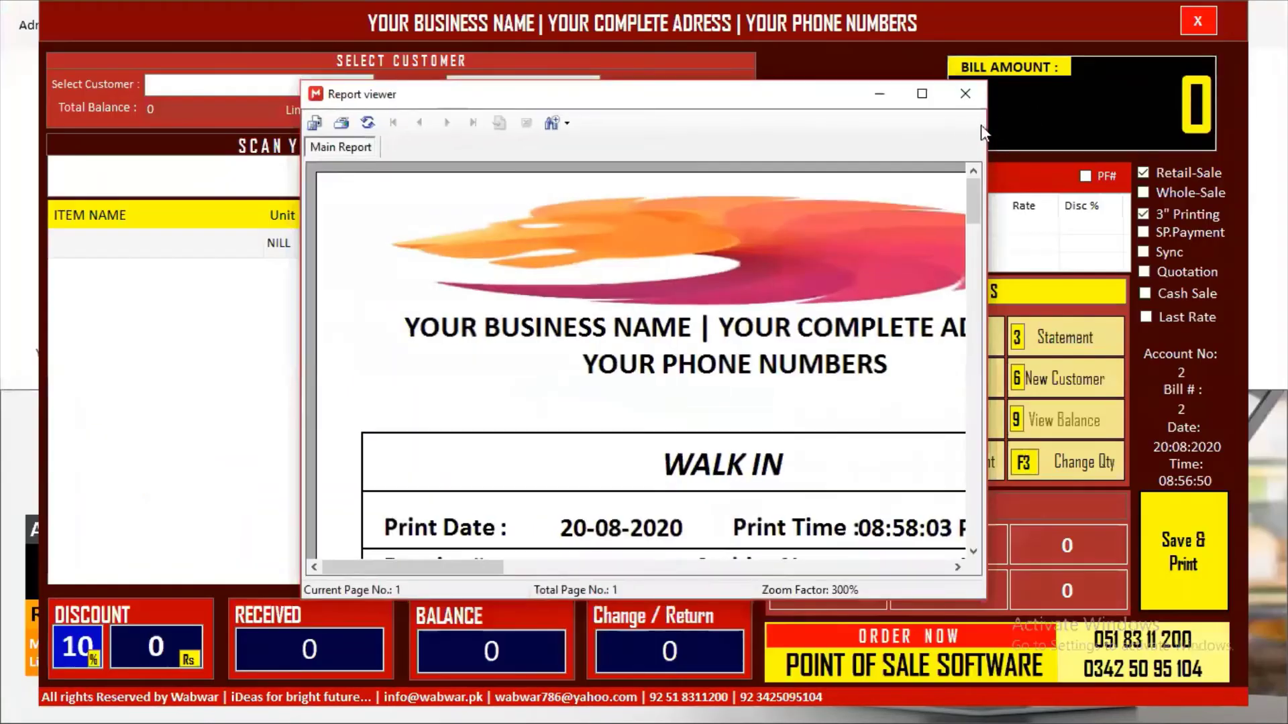
left_click(964, 95)
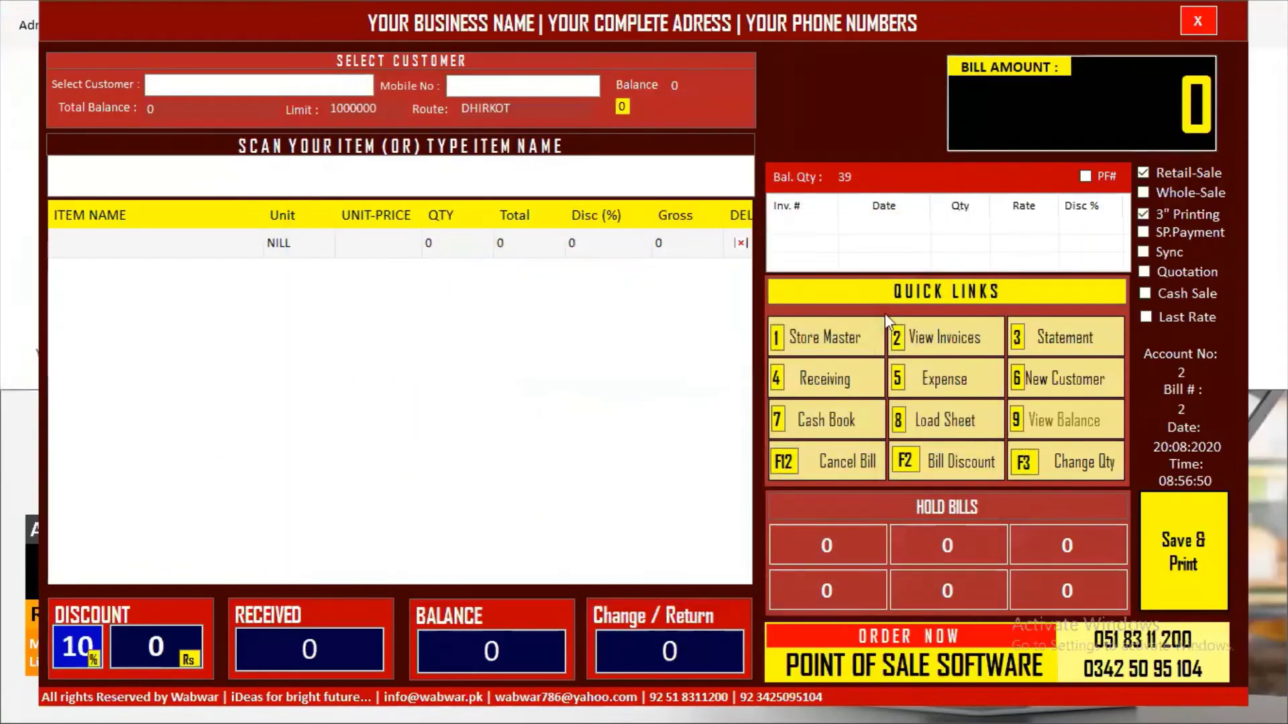
View the supplier/vendor payment form through the SP.Payment option, close it and leave that option switched off.
left_click(1189, 192)
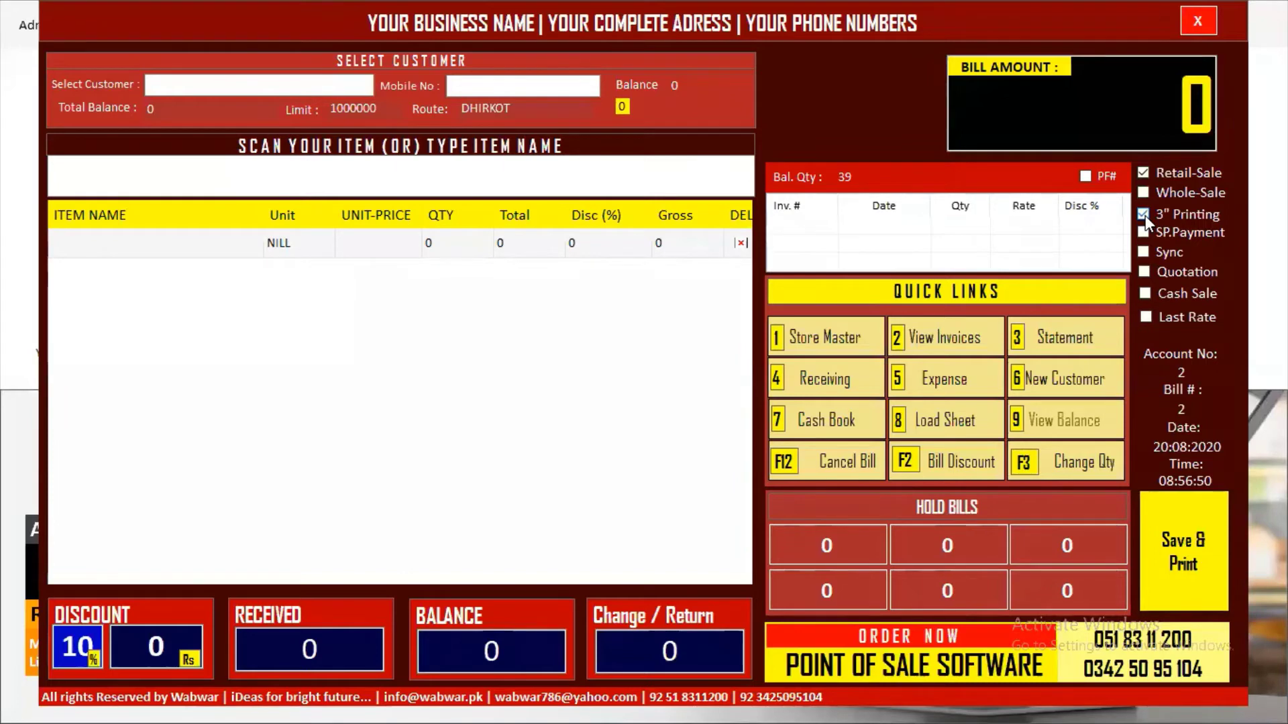
left_click(1142, 232)
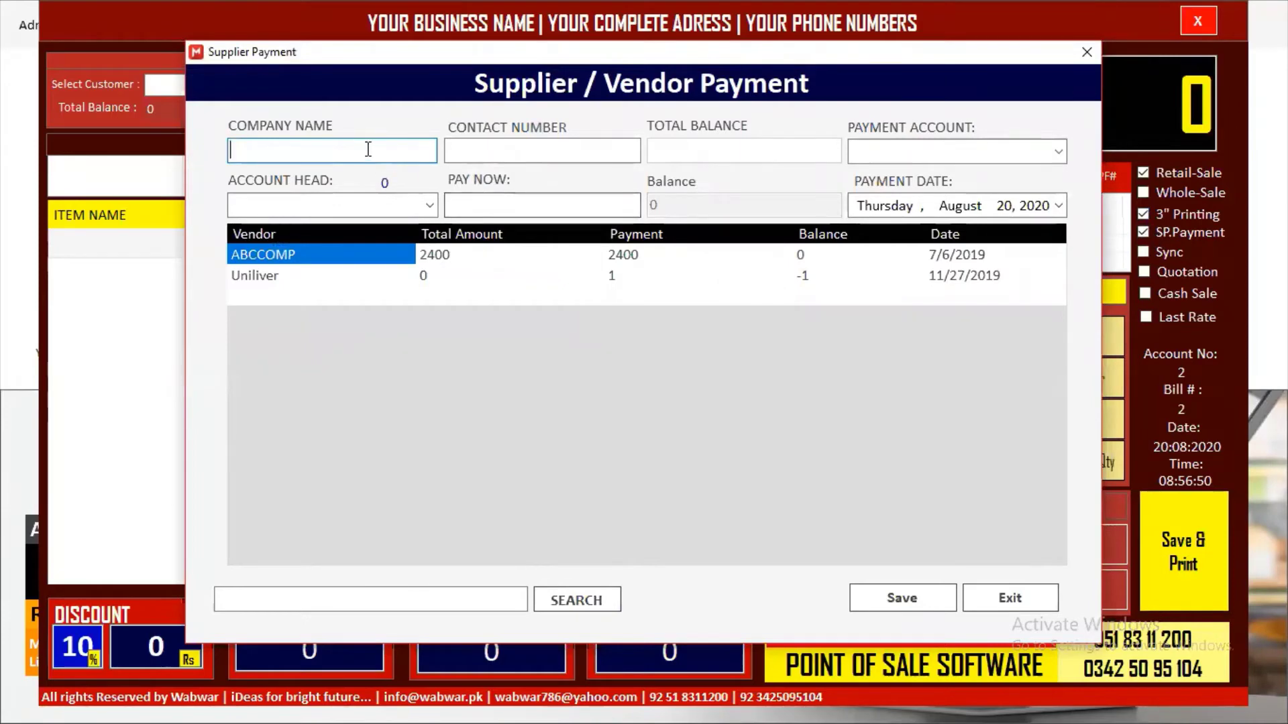
left_click(530, 154)
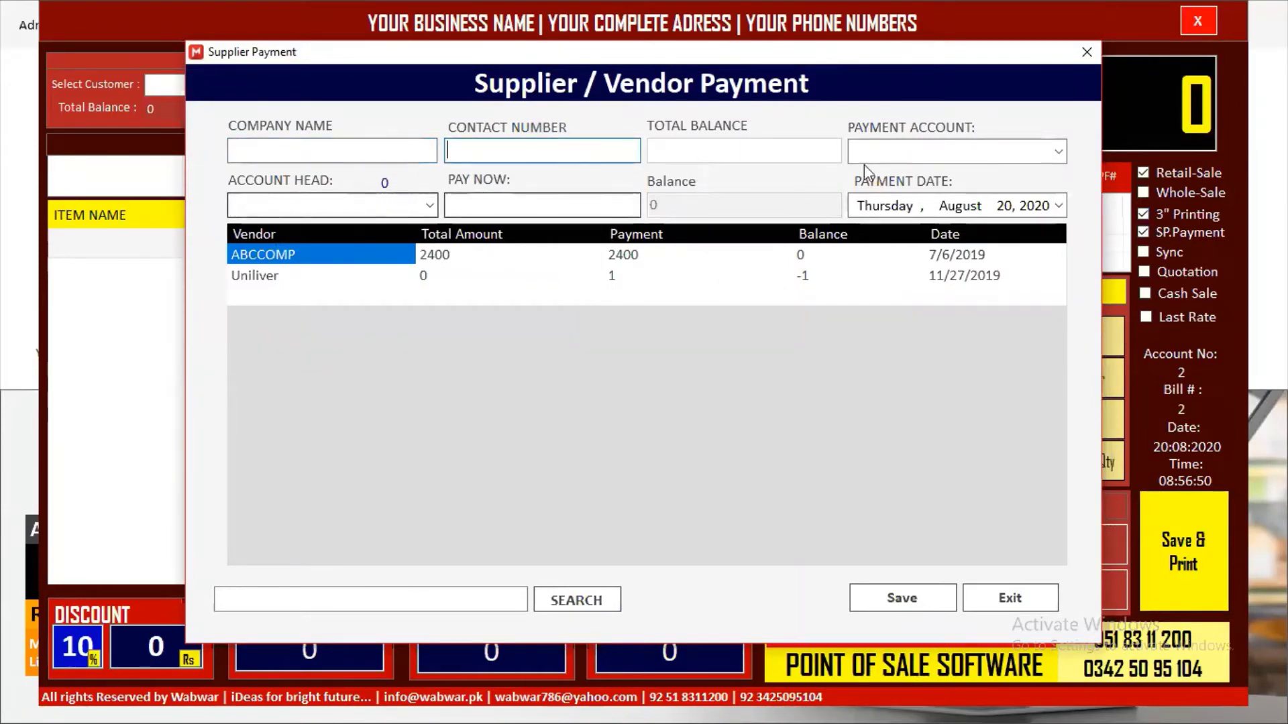
left_click(1084, 53)
left_click(1143, 234)
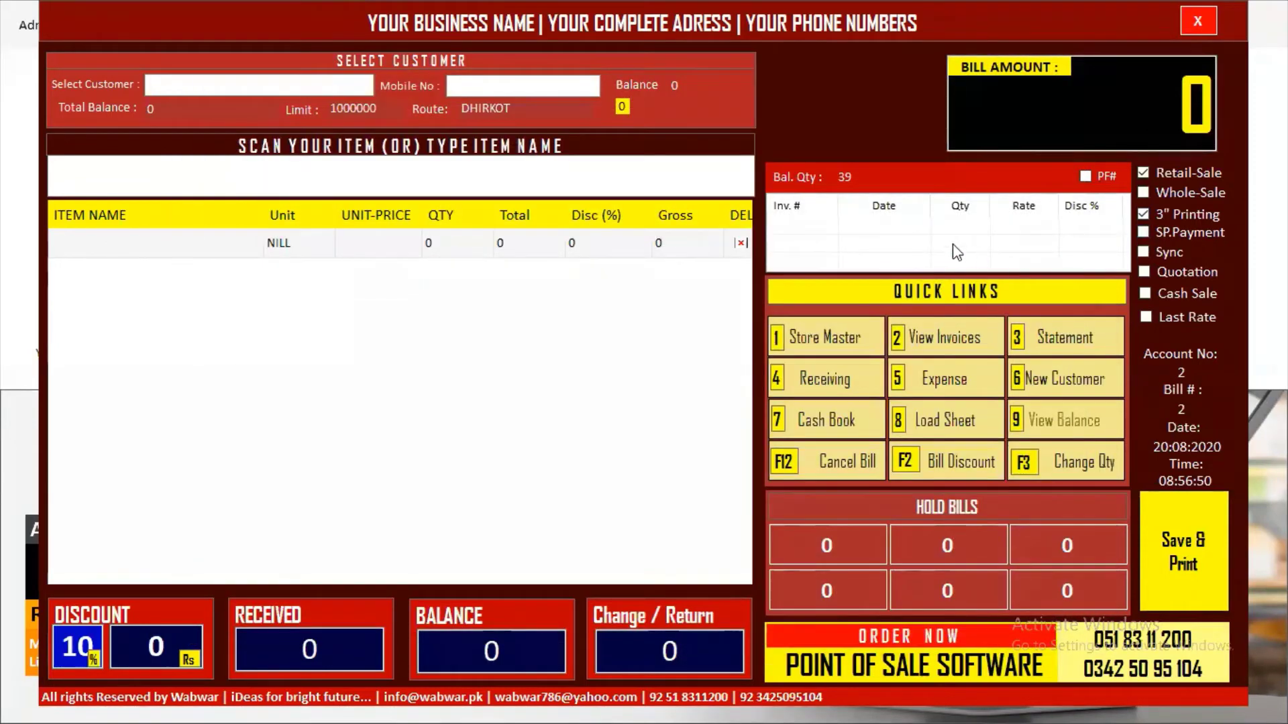
Enable the Cash Sale option for billing and leave Last Rate switched off.
left_click(1145, 295)
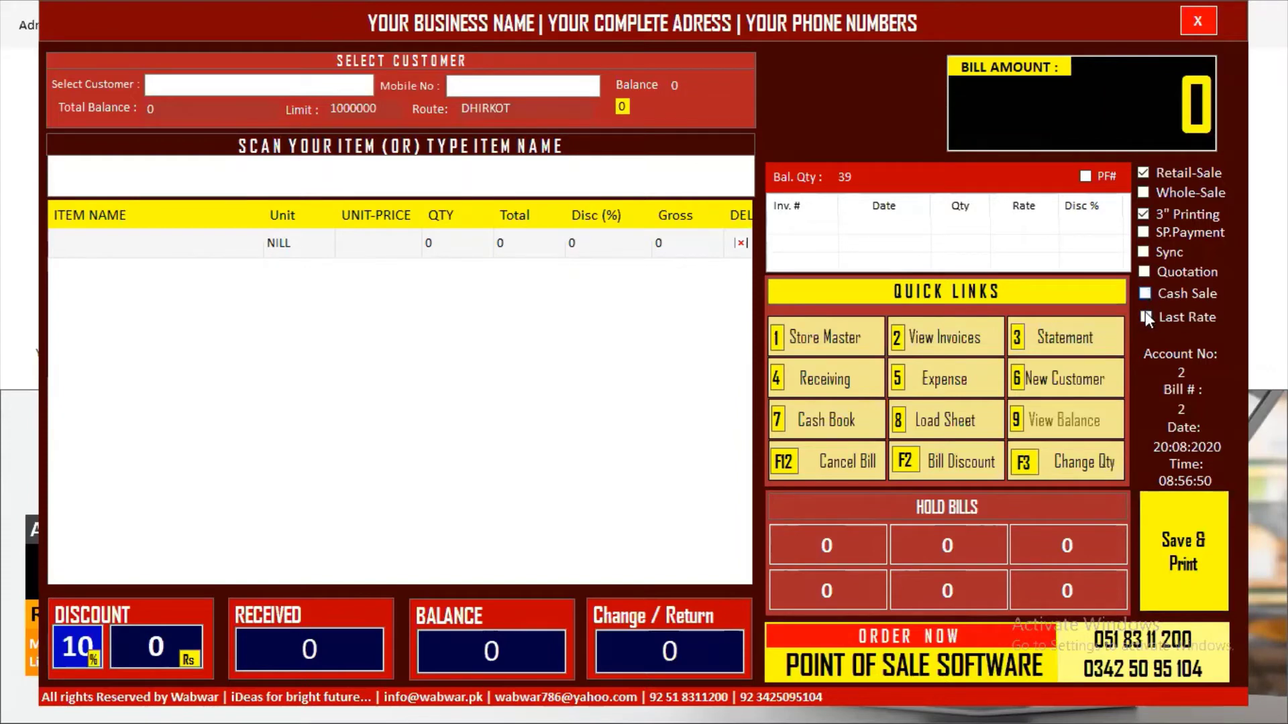
left_click(1146, 295)
left_click(1145, 318)
left_click(1146, 317)
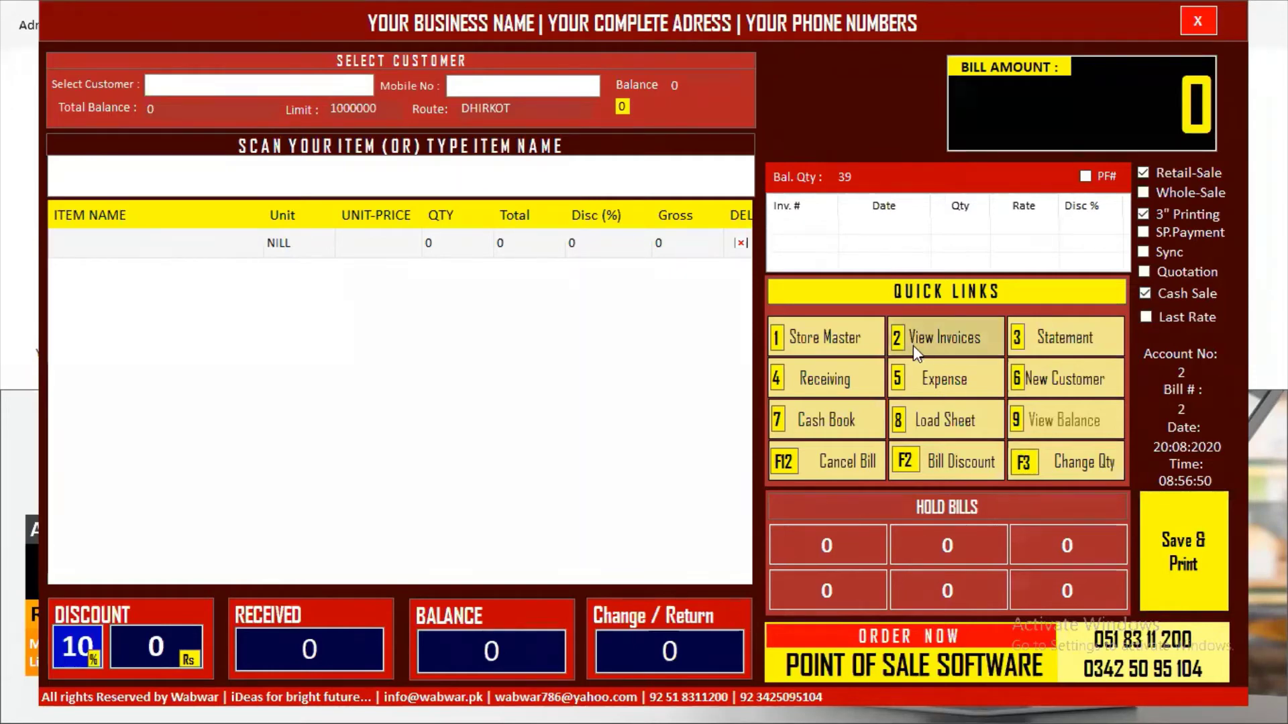
Generate the brand-wise stock report from Store Master for the GENTS brand.
left_click(830, 339)
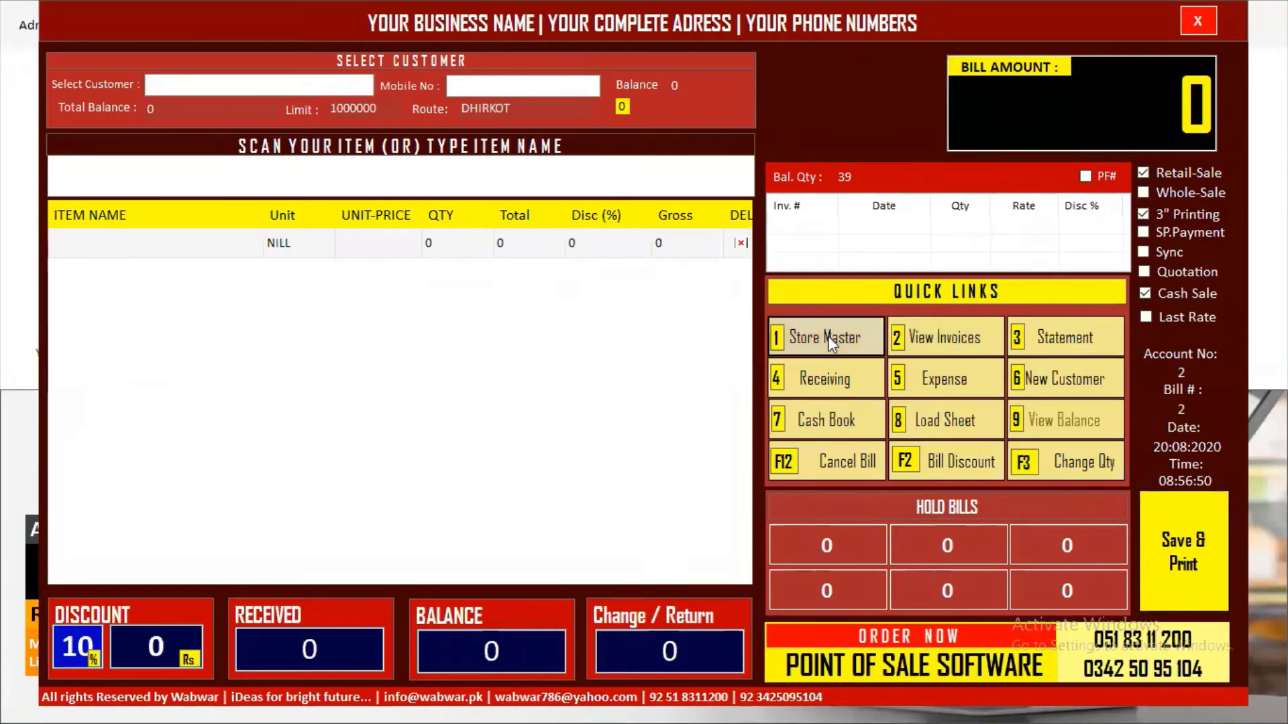
left_click(793, 337)
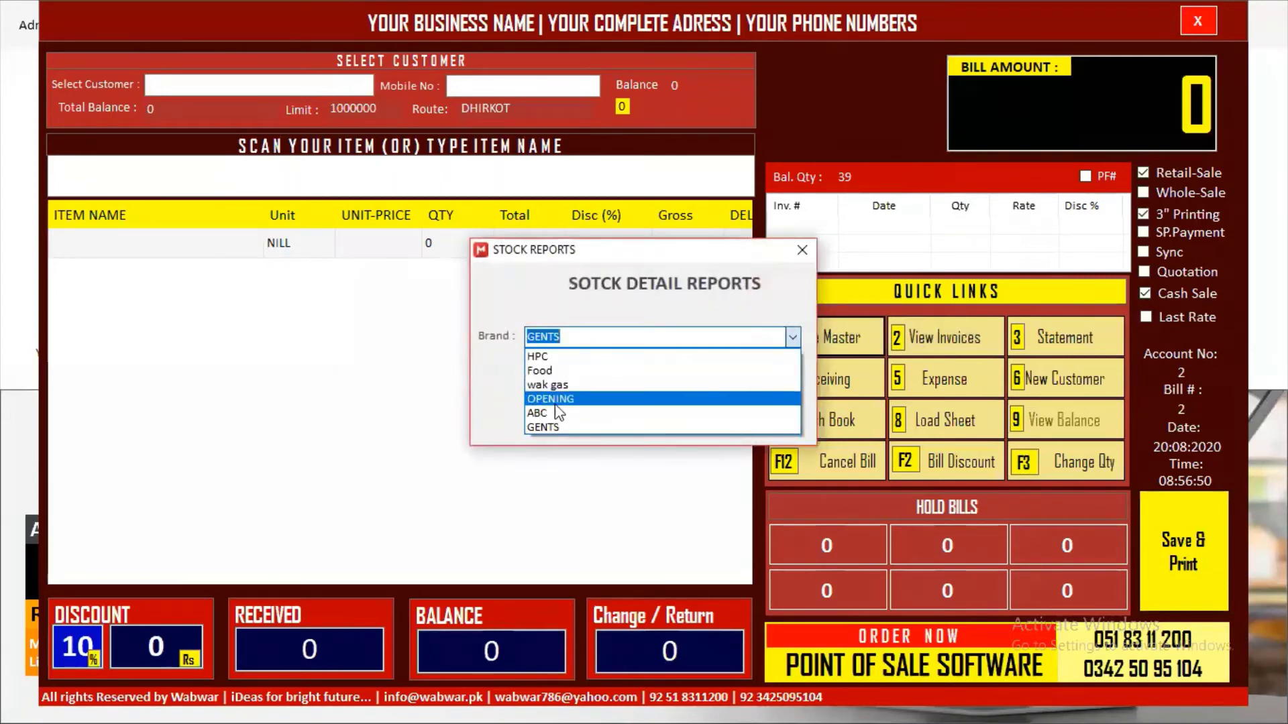
left_click(550, 424)
left_click(599, 392)
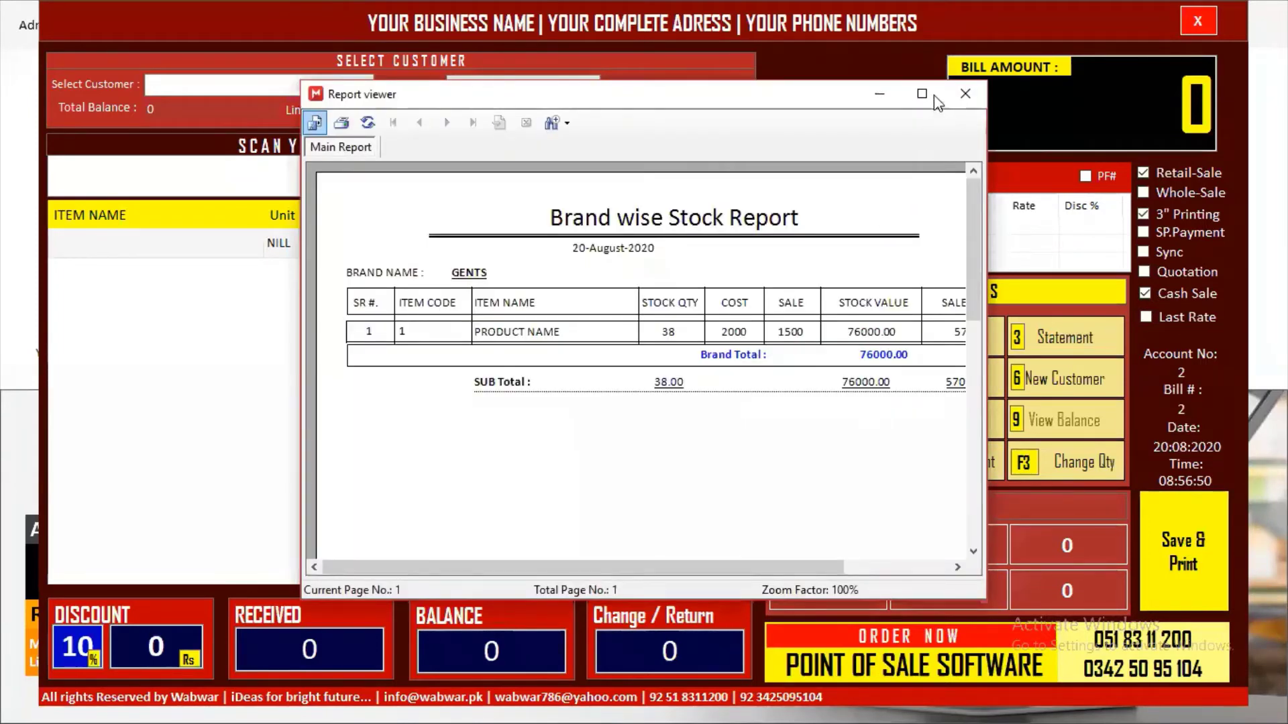
Enlarge the brand-wise stock report and examine the brand name, item name, stock quantity, cost and sale price.
left_click(923, 94)
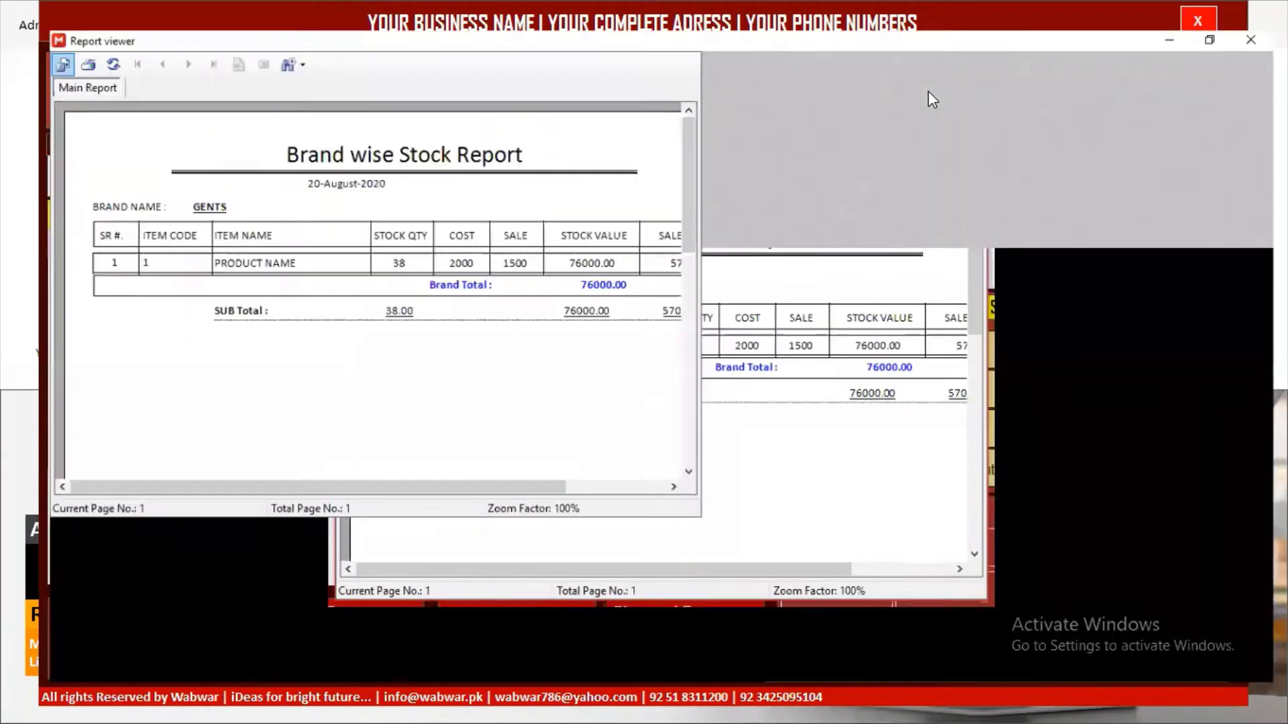
left_click(411, 185)
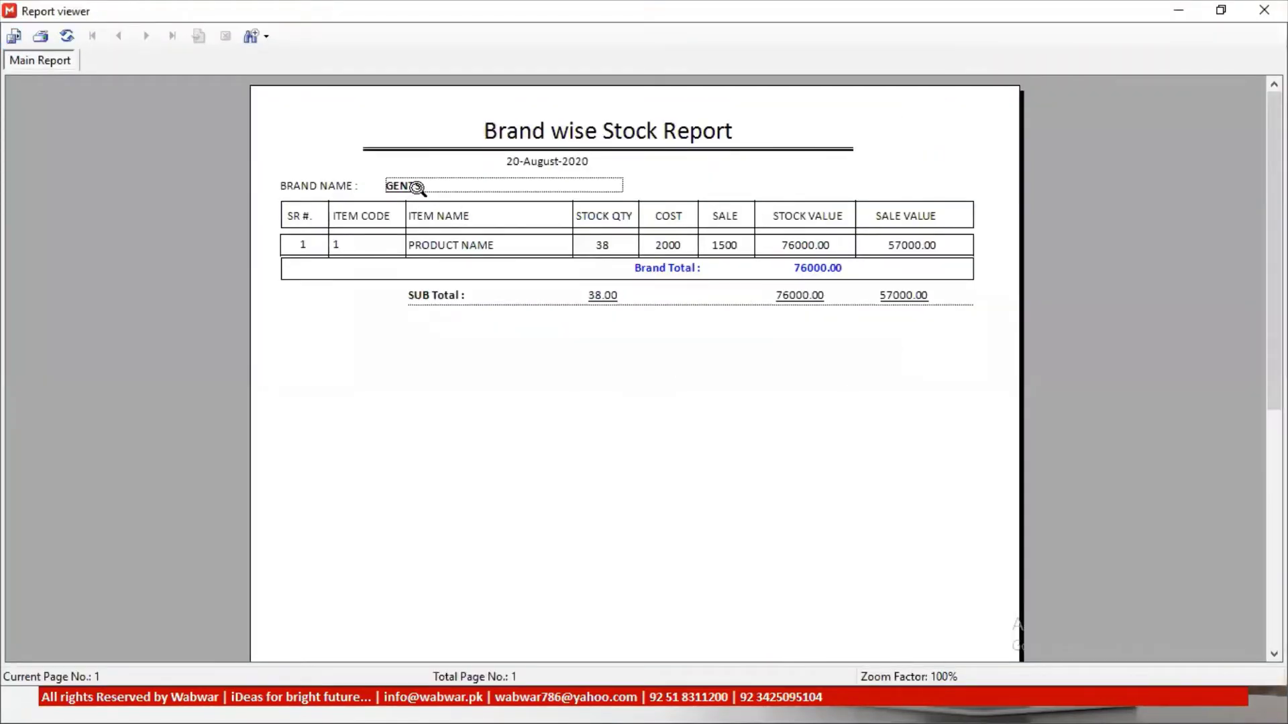
left_click(322, 187)
left_click(405, 187)
left_click(462, 248)
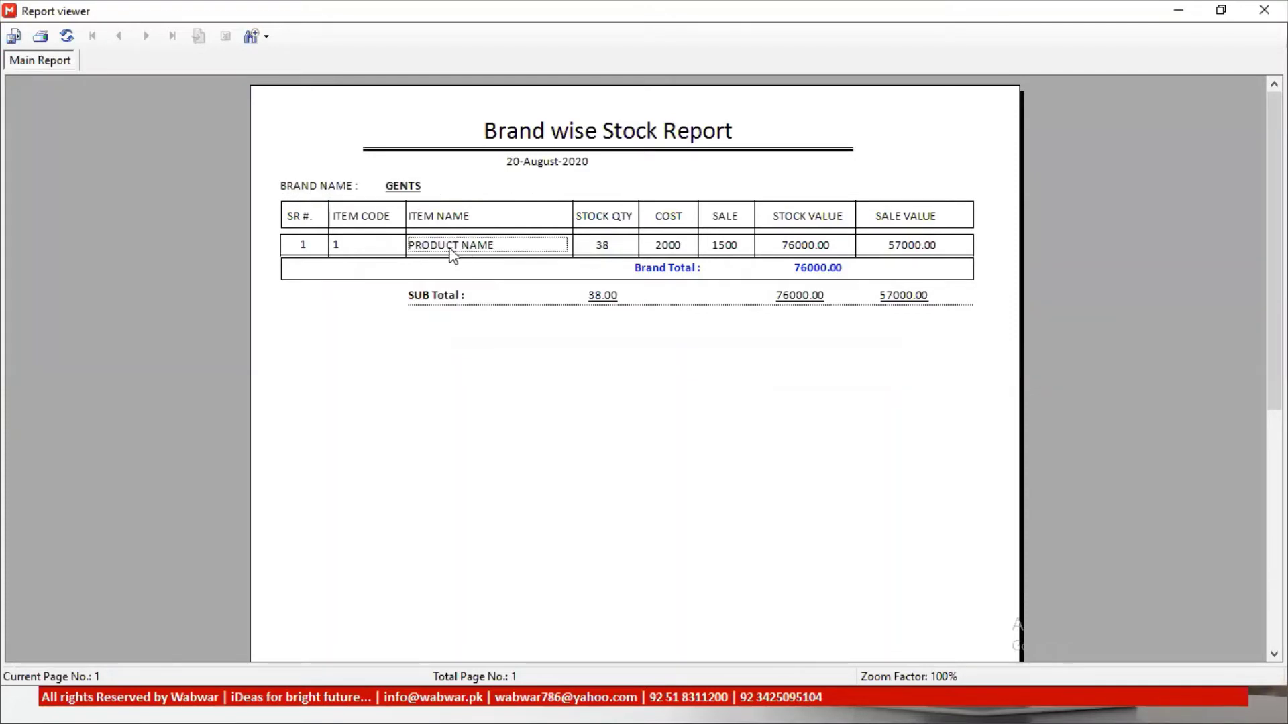
left_click(602, 247)
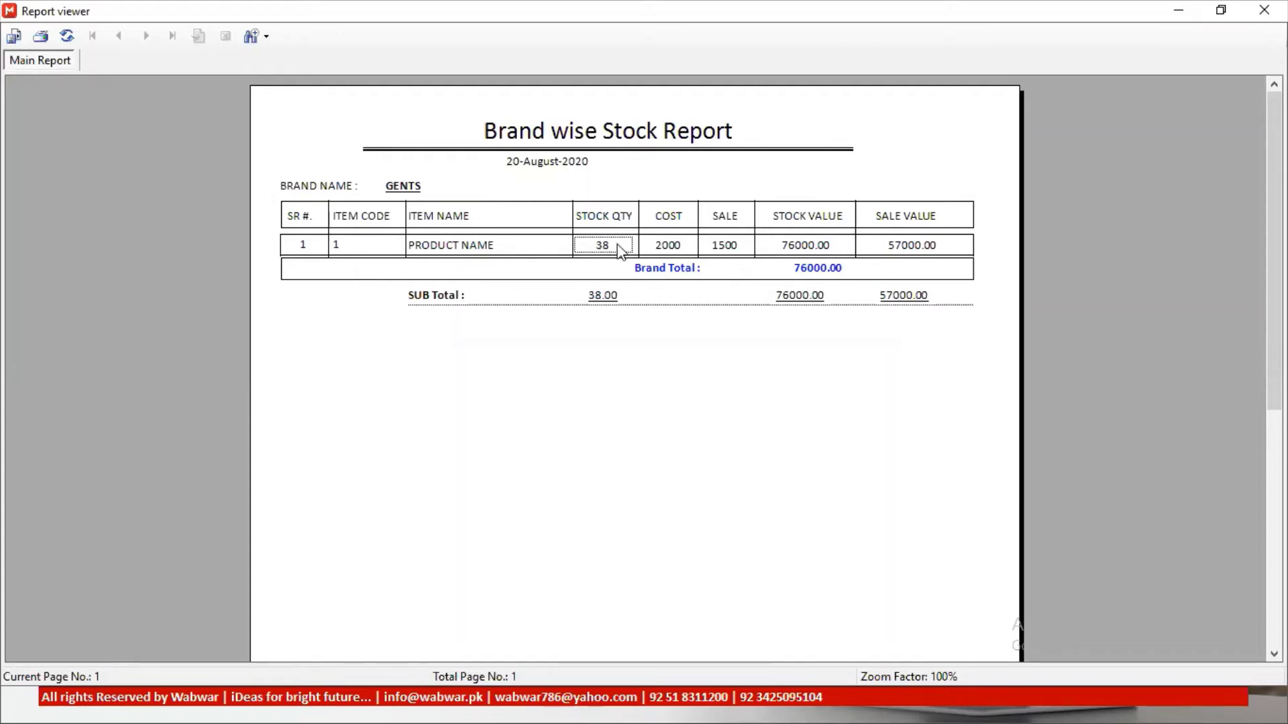
left_click(667, 245)
left_click(723, 247)
Examine the stock value, sale value and subtotals of the brand-wise stock report, and close the report viewer.
left_click(809, 219)
left_click(810, 246)
left_click(912, 218)
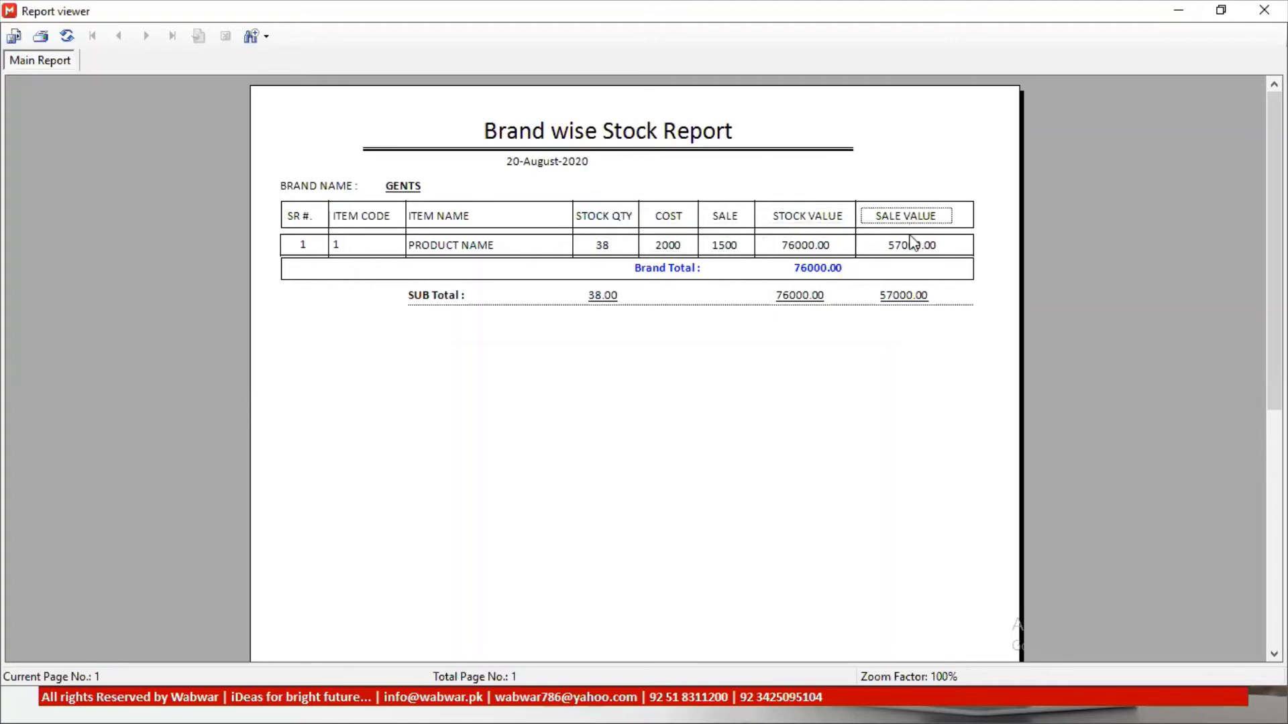
left_click(912, 245)
left_click(912, 295)
left_click(800, 295)
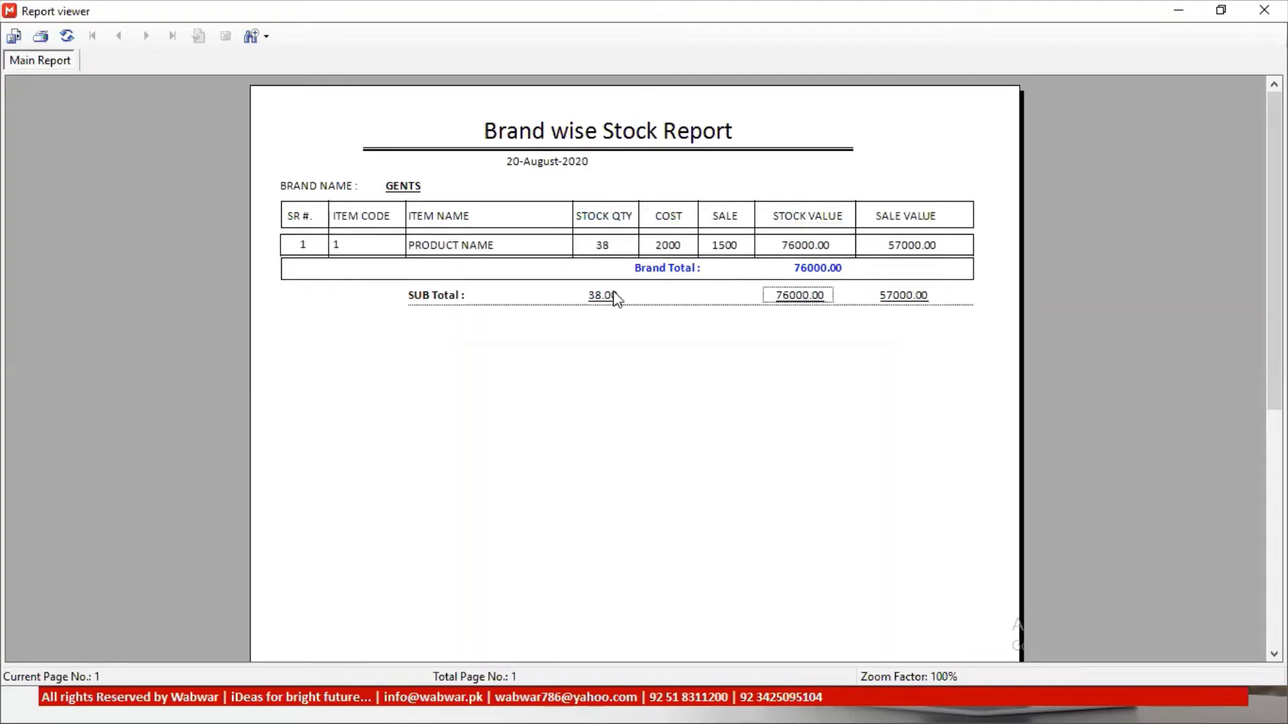
left_click(590, 299)
left_click(453, 297)
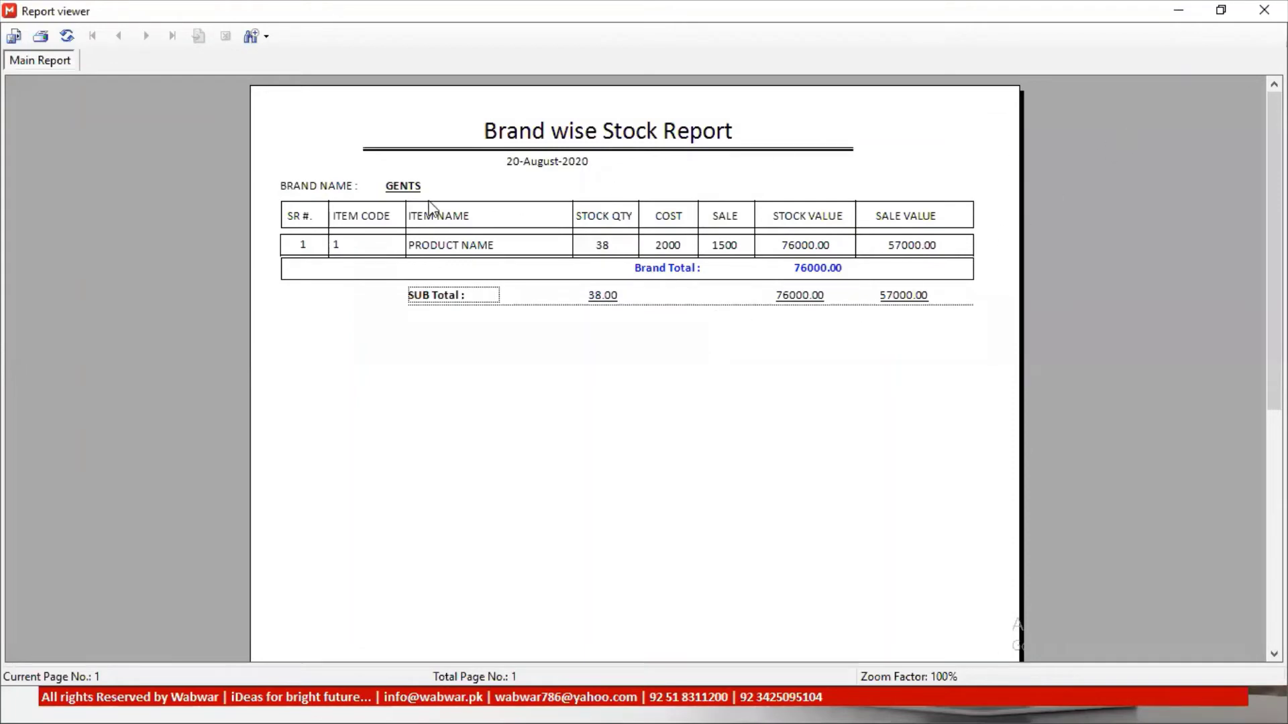
left_click(1264, 10)
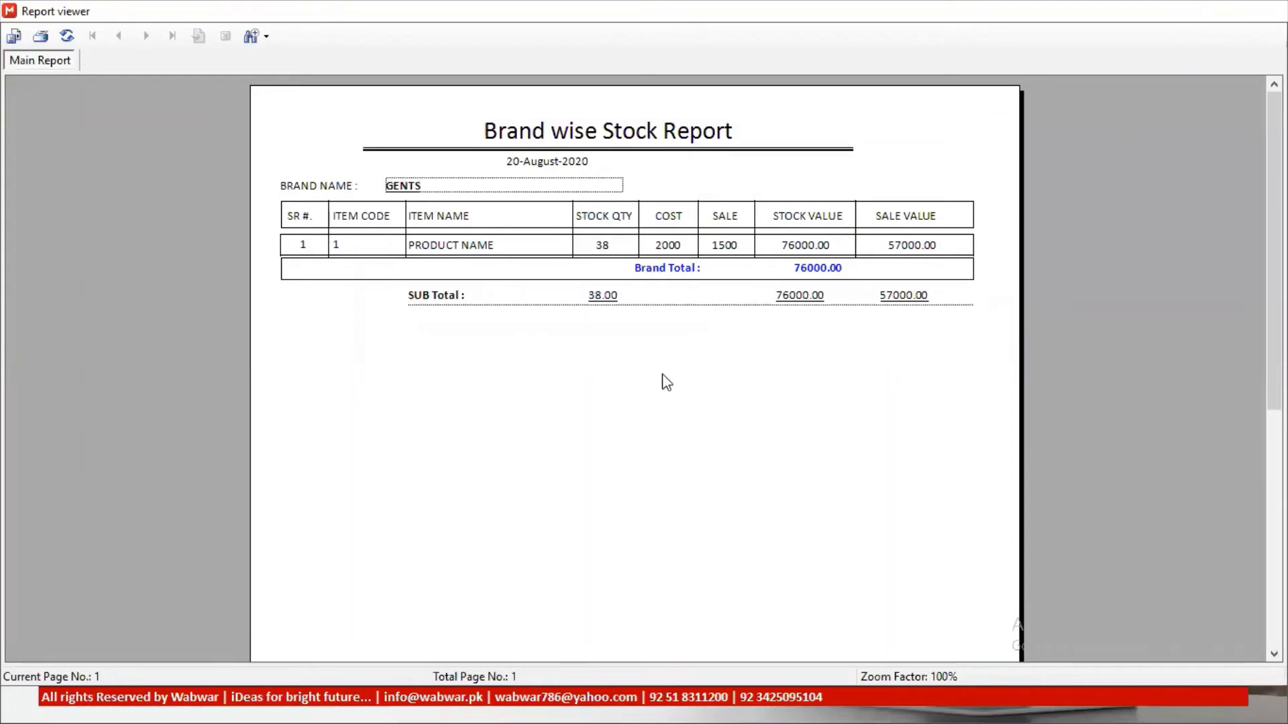
Clear the brand selection, generate the brand-wise stock report for all brands and close it.
left_click(646, 339)
key("BackSpace")
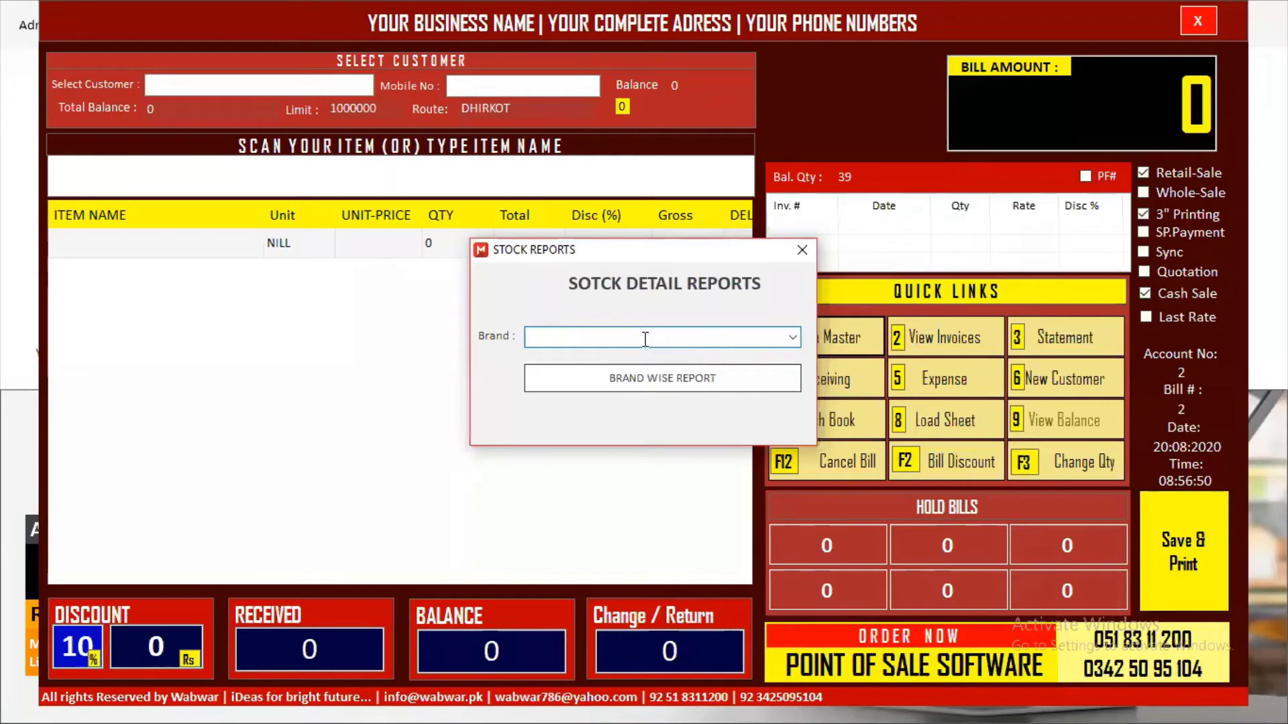
left_click(662, 377)
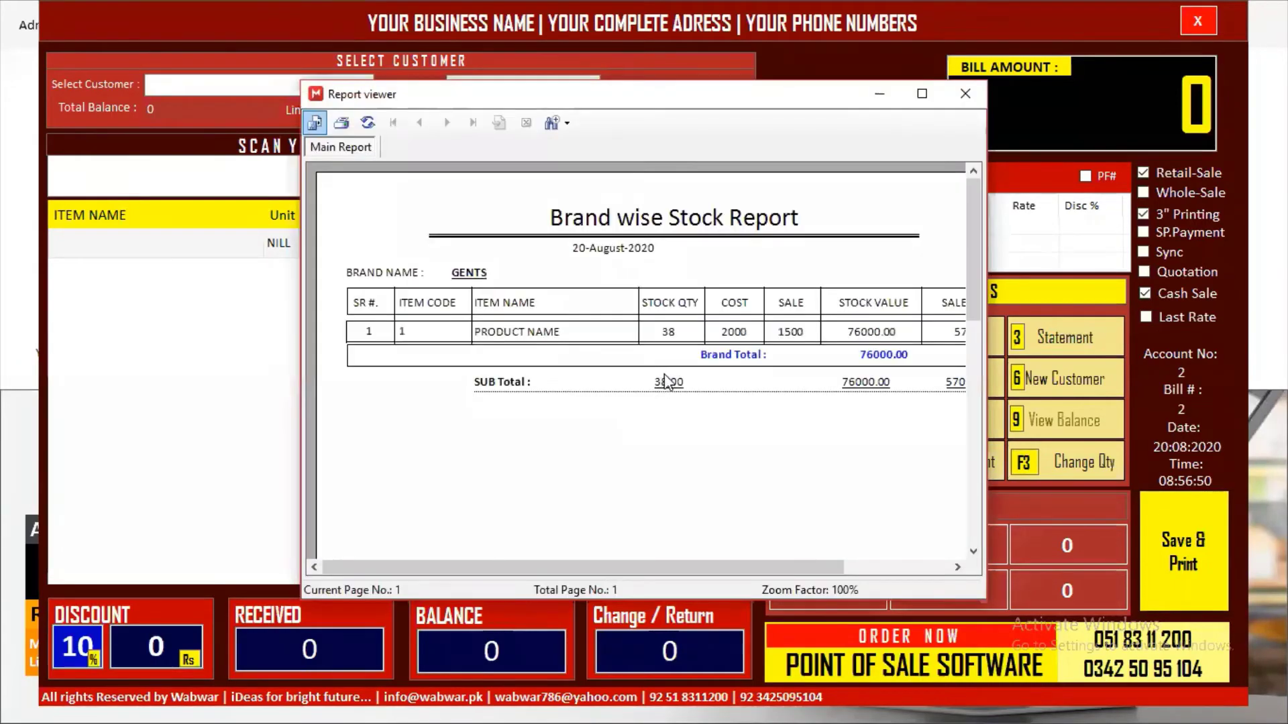
left_click(965, 93)
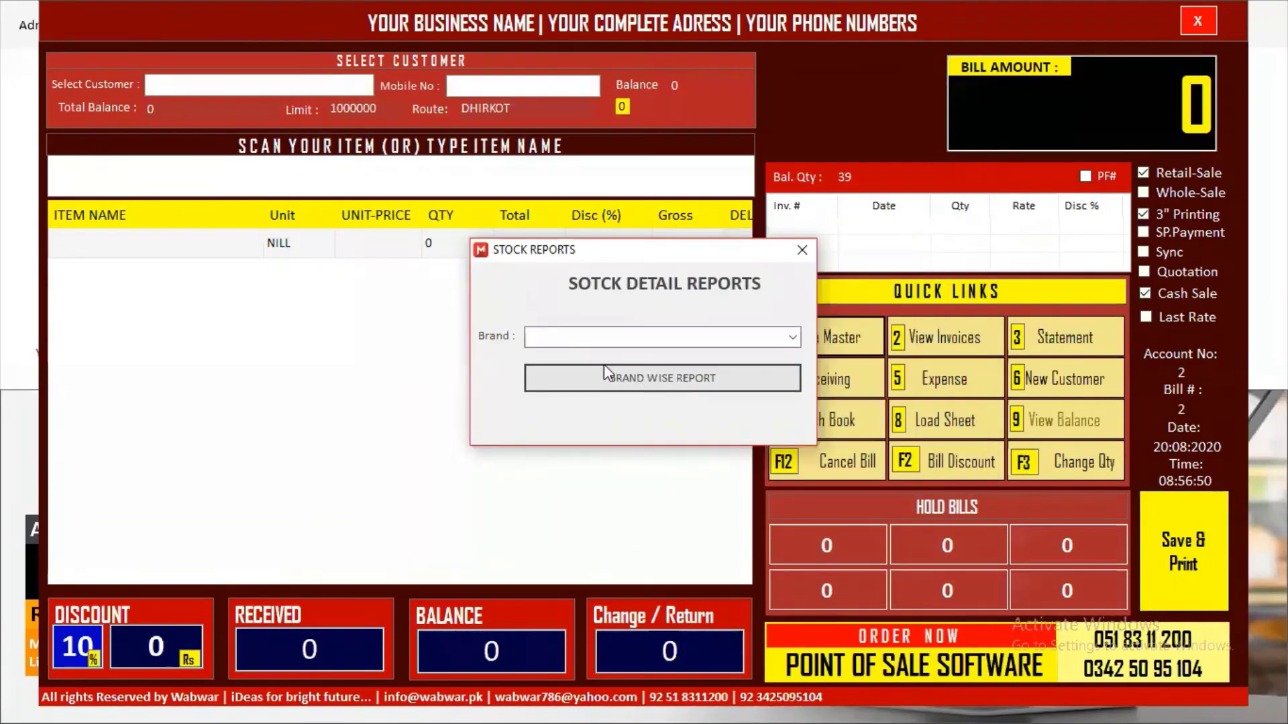
Generate the stock report again with the brand left blank, and close both the report and the stock reports dialog.
left_click(793, 337)
left_click(793, 337)
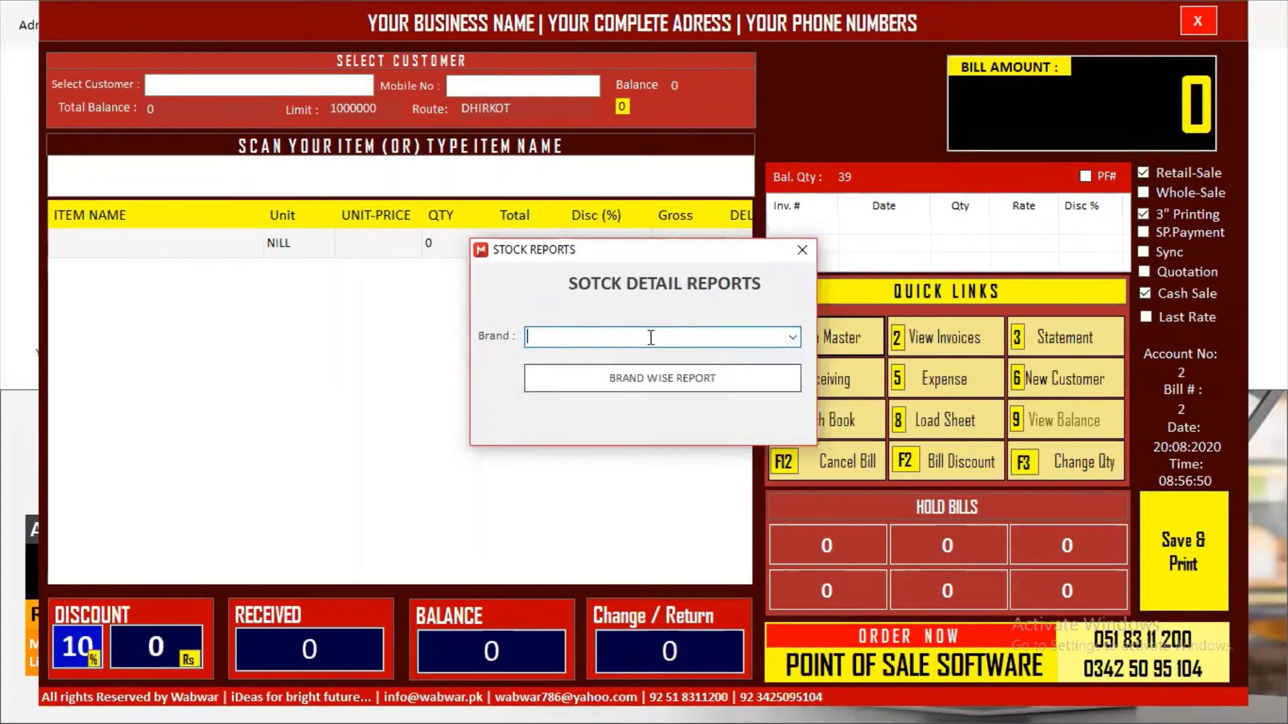
left_click(650, 375)
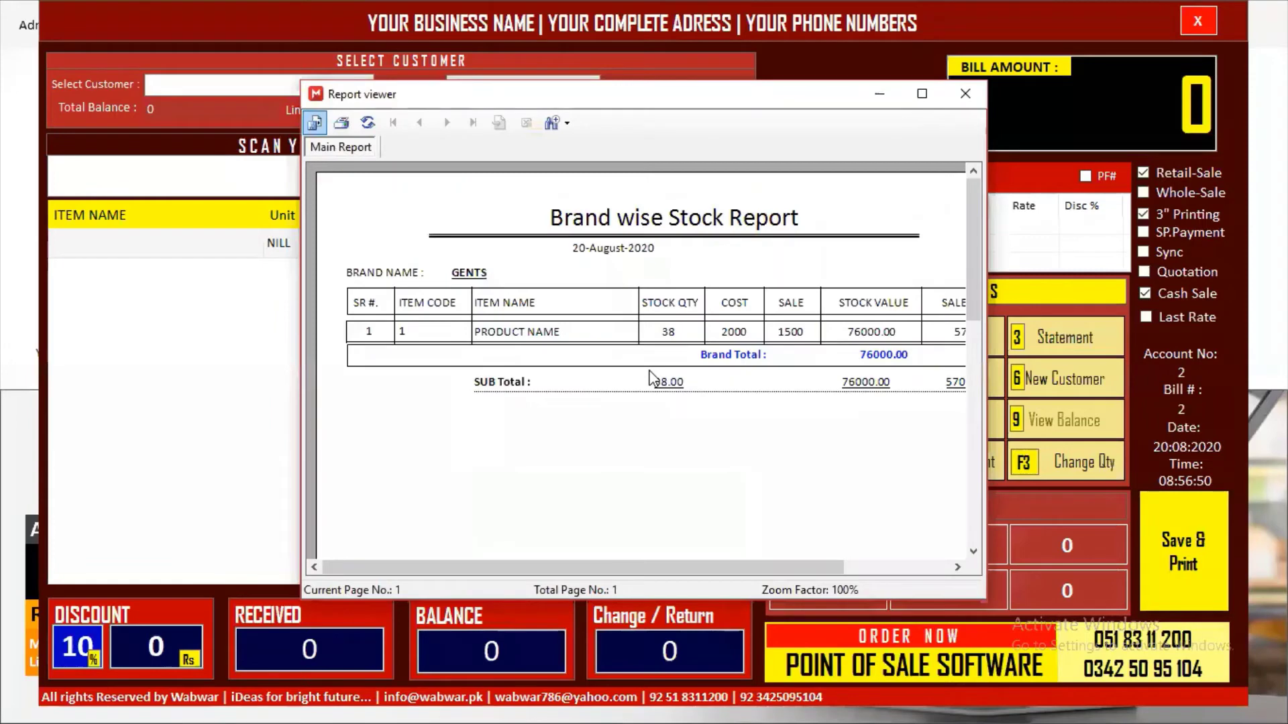
left_click(448, 253)
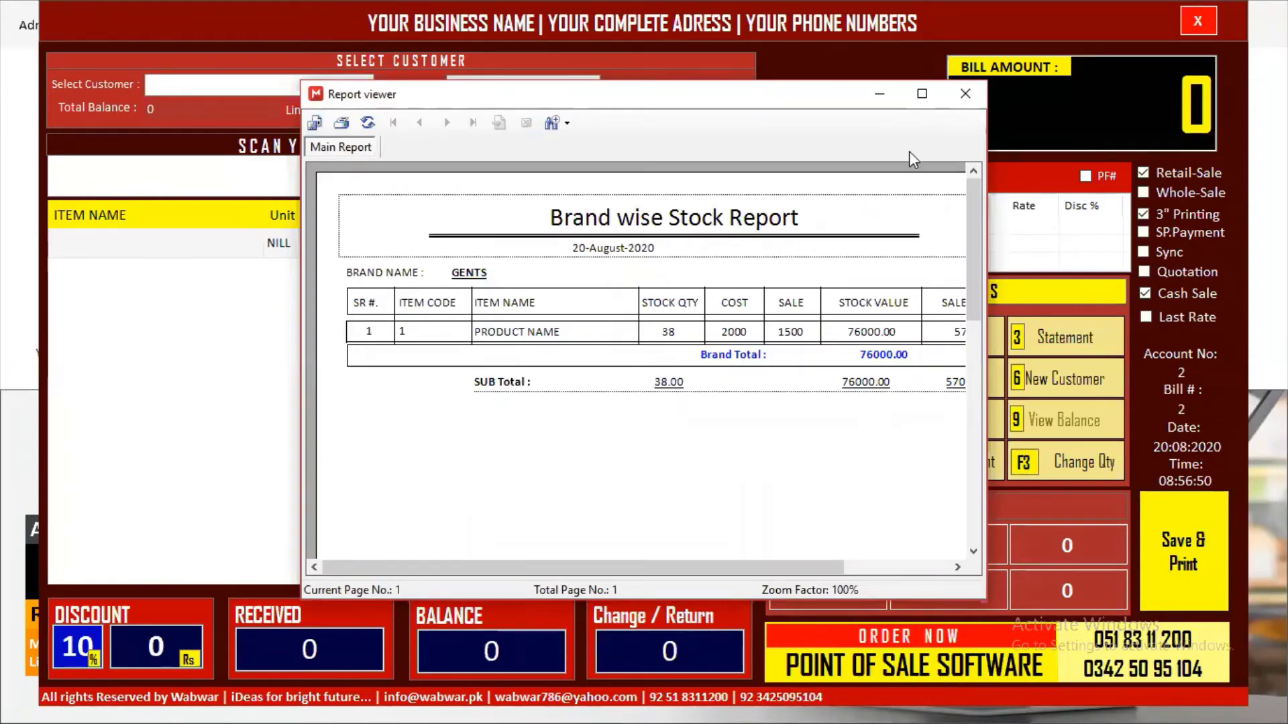
left_click(964, 95)
left_click(802, 250)
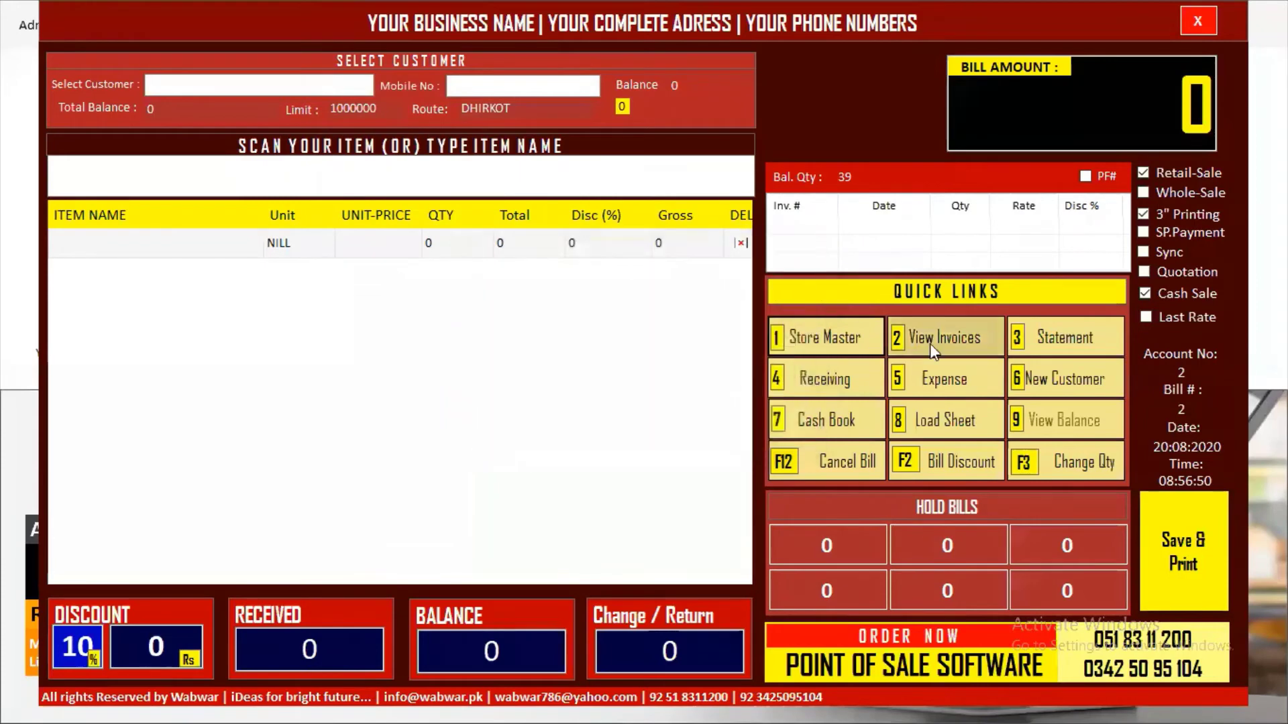
Open View Invoices and list the bills for the Admin user level.
left_click(962, 339)
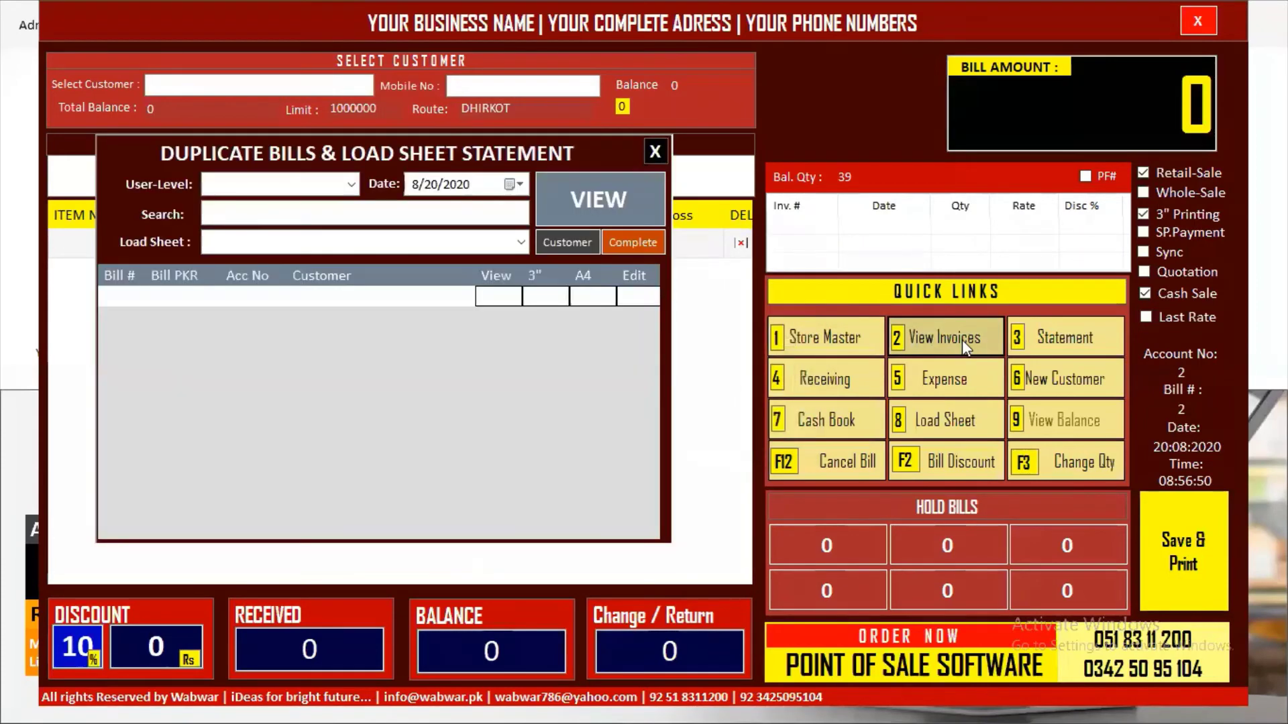
left_click(352, 183)
left_click(255, 206)
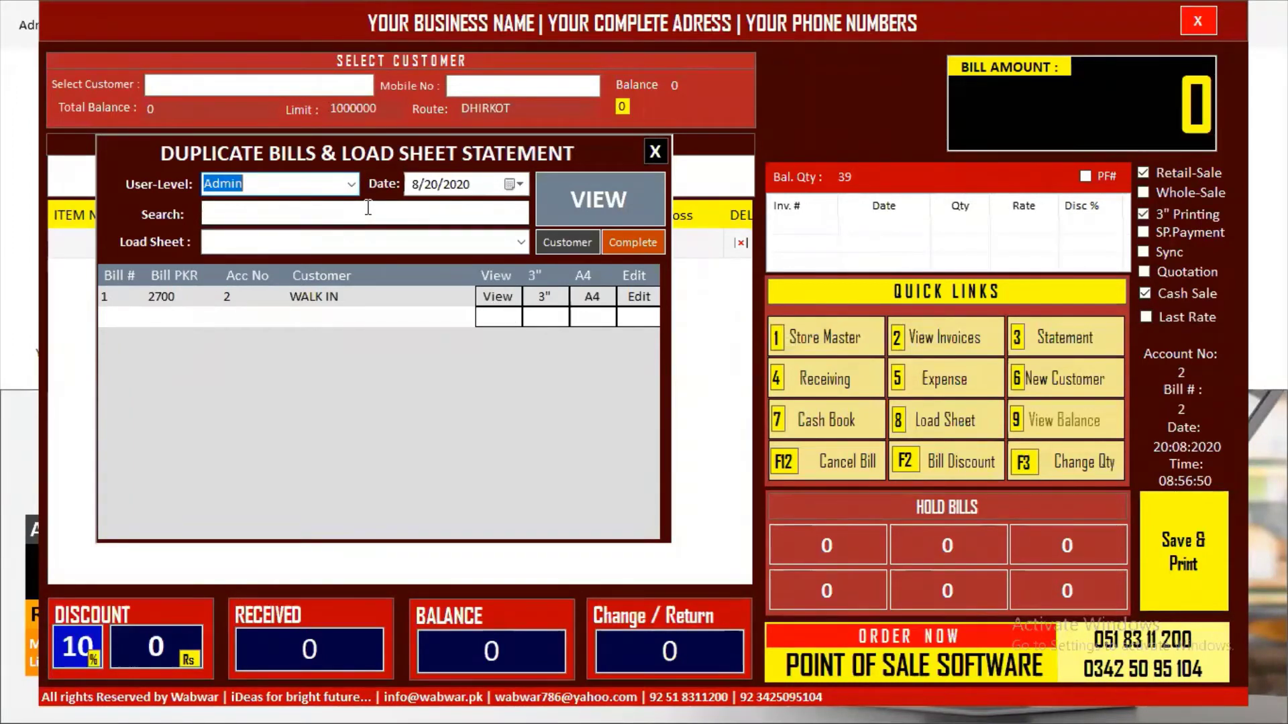
Filter the bill list by customer name, trying WA and WAS, and leave WA as the search text.
left_click(347, 218)
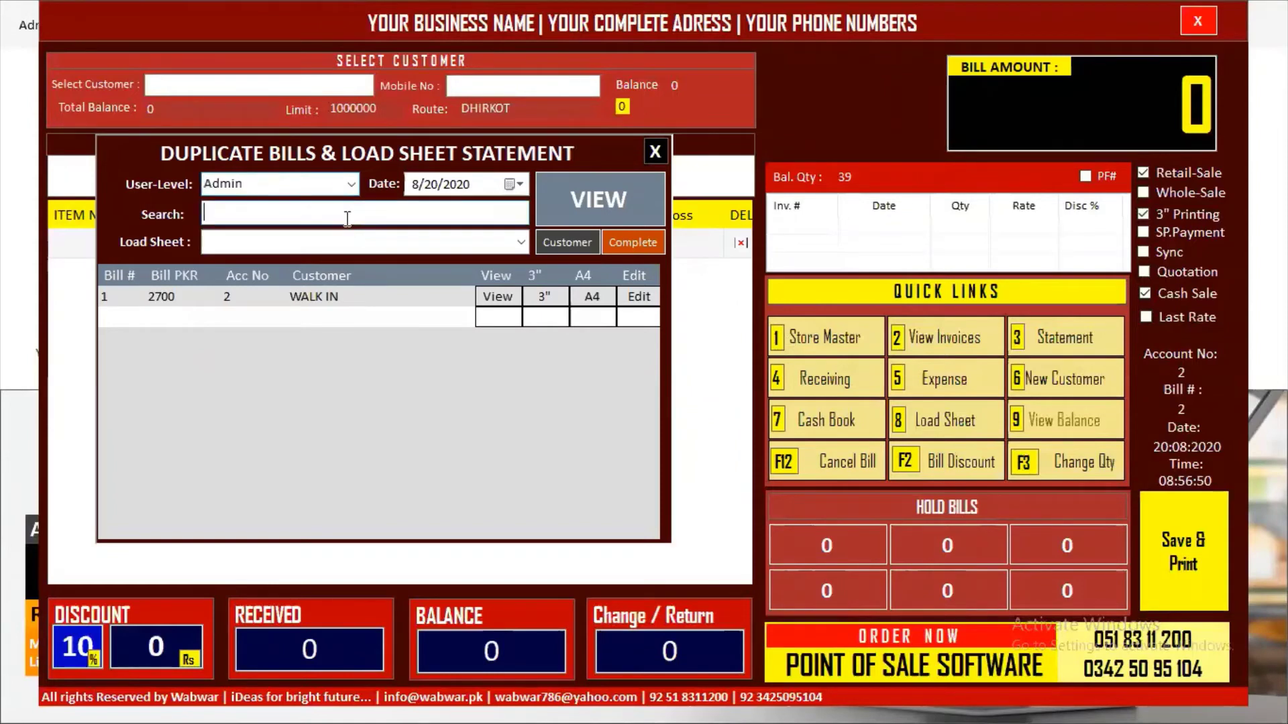
type("WA")
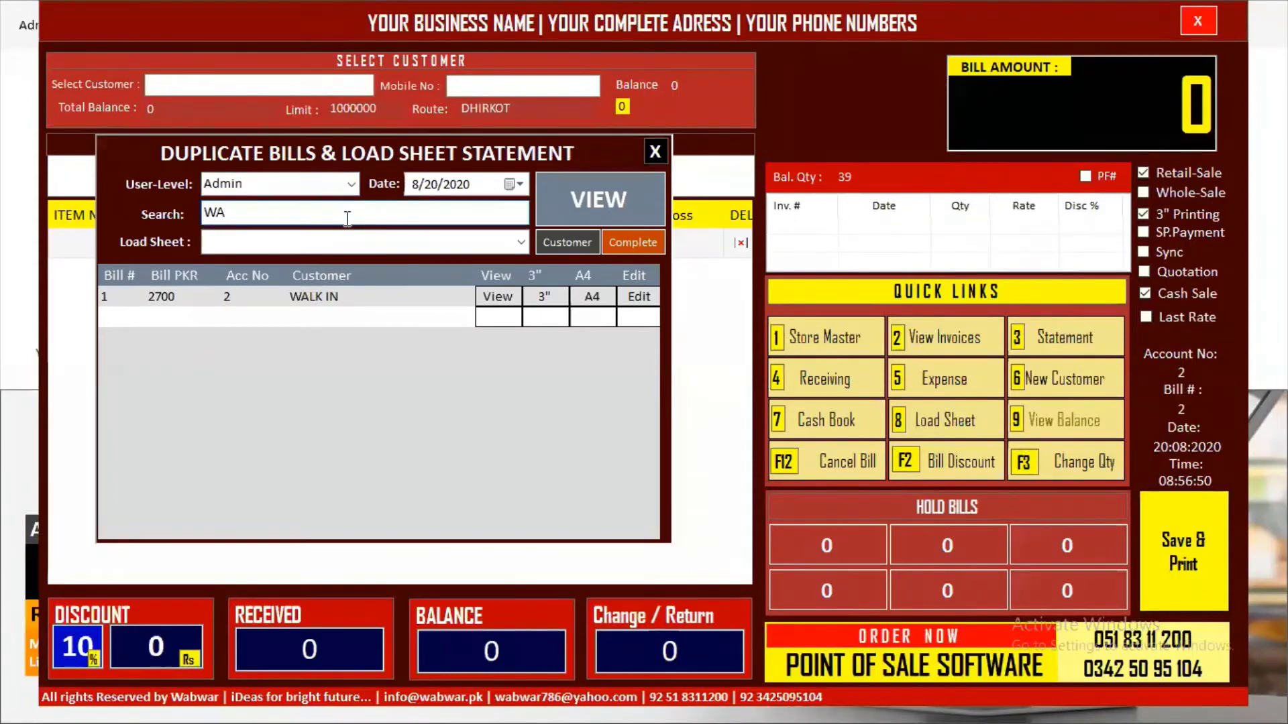
key("BackSpace")
key("BackSpace")
type("WAS")
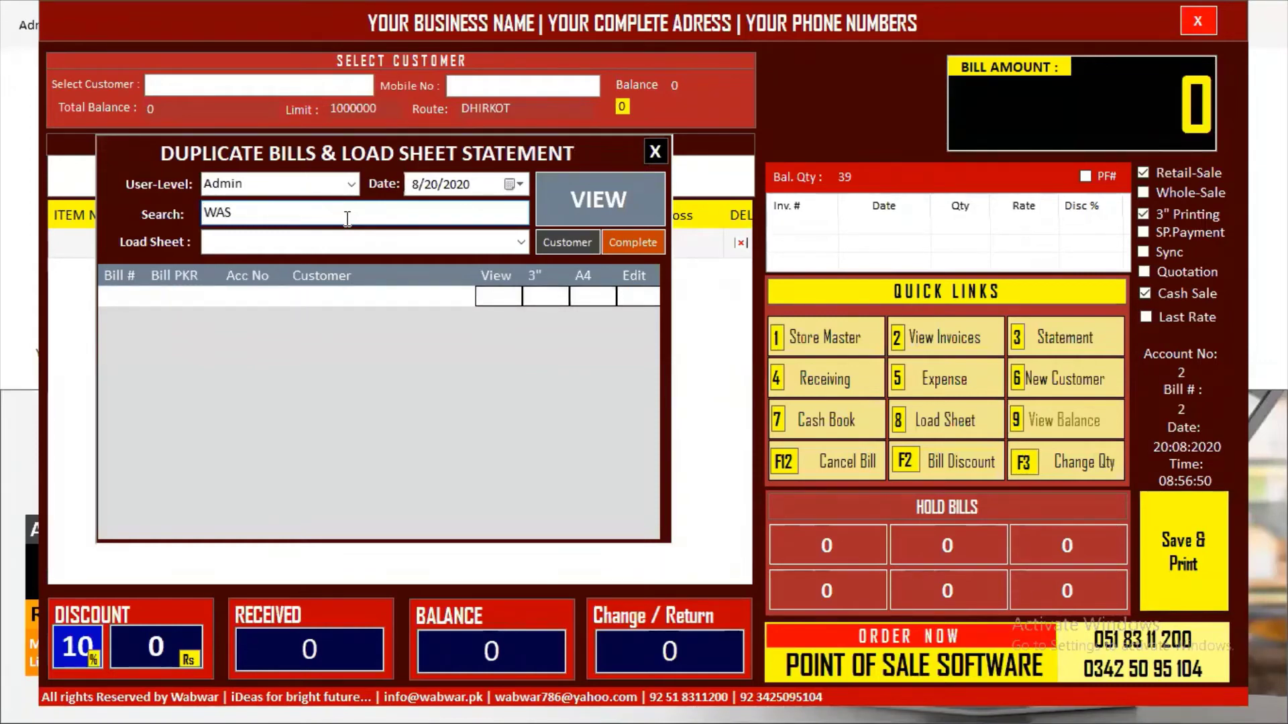
key("BackSpace")
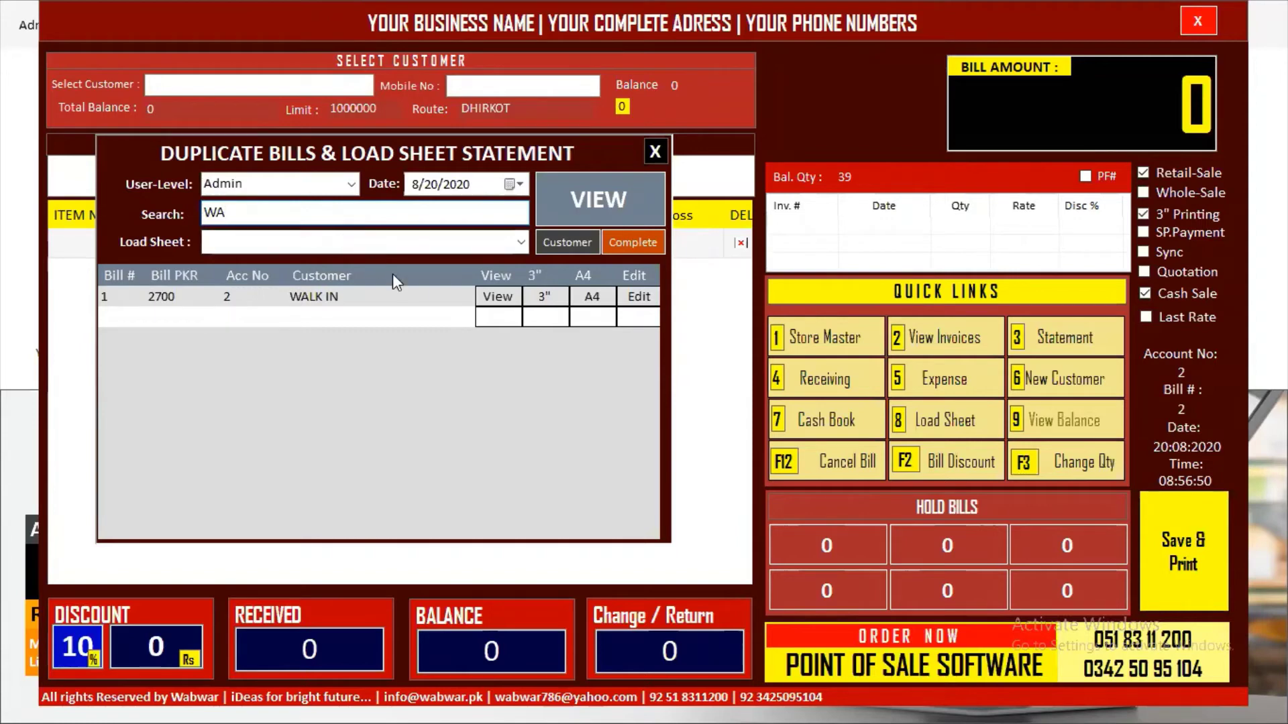
View the full-page invoice and the 3" receipt of walk-in bill 1, closing each report.
left_click(507, 303)
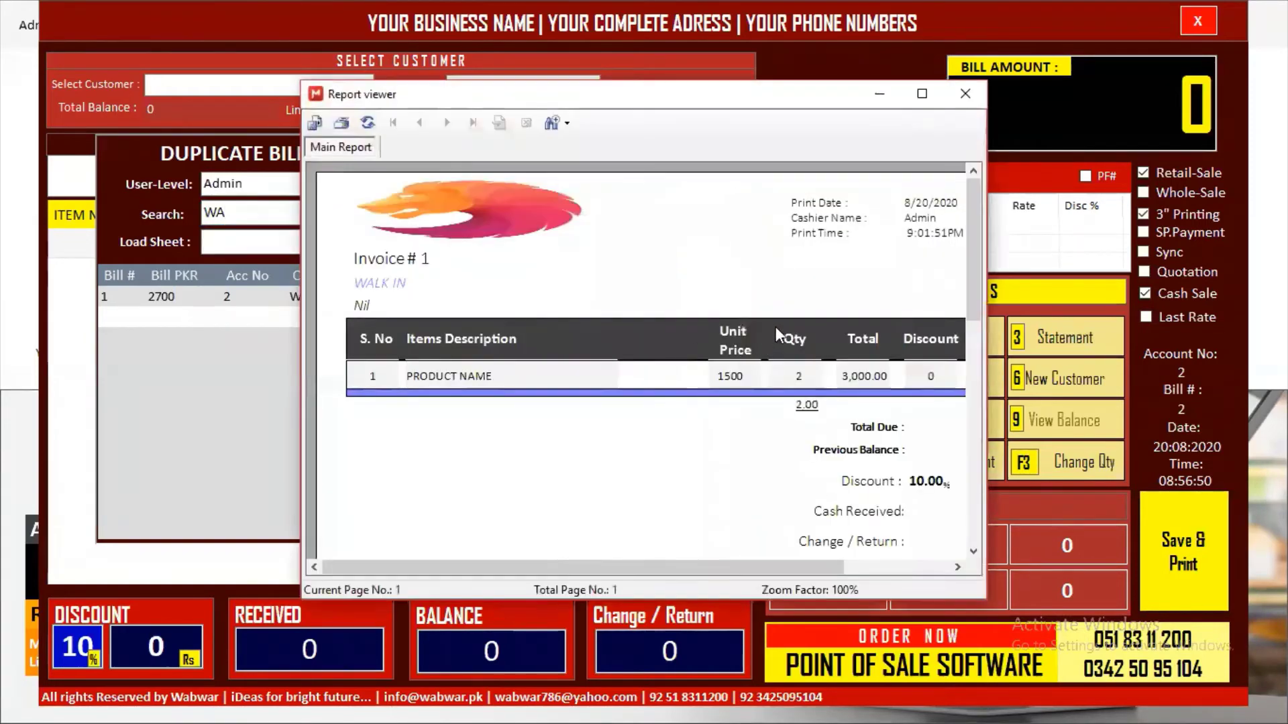
left_click(922, 93)
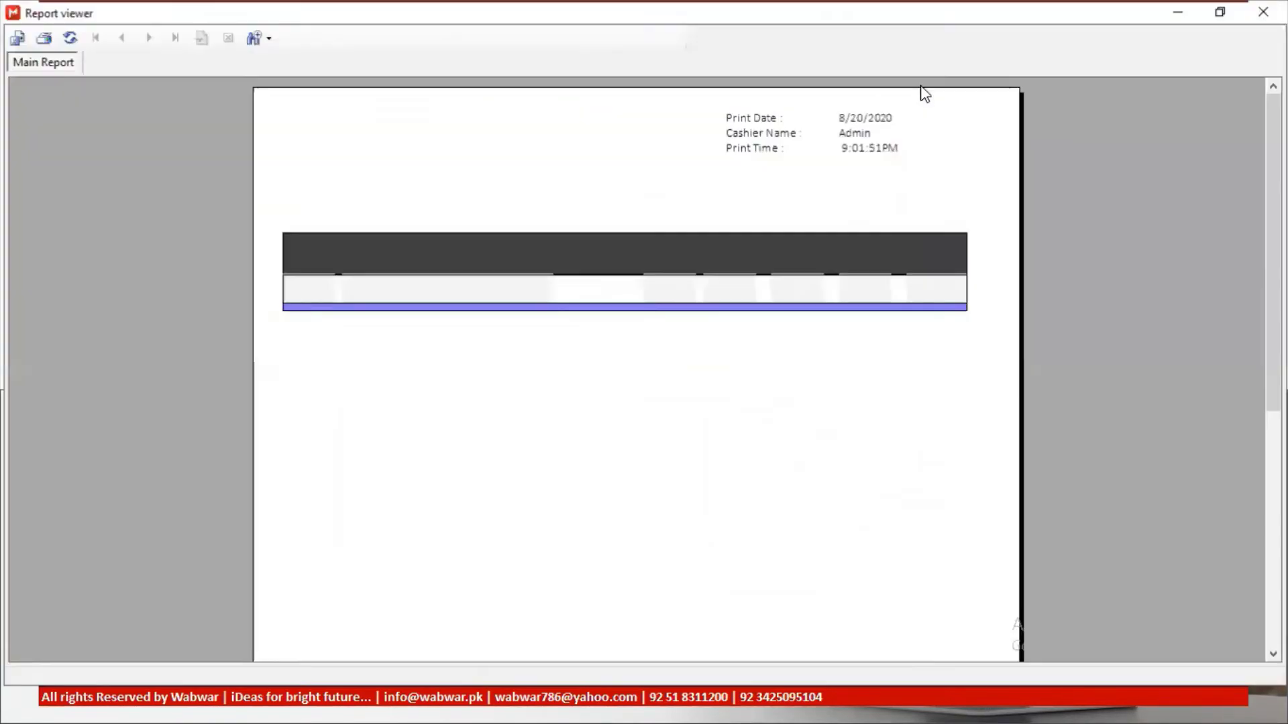
scroll(993, 167, "down", 5)
scroll(996, 180, "up", 5)
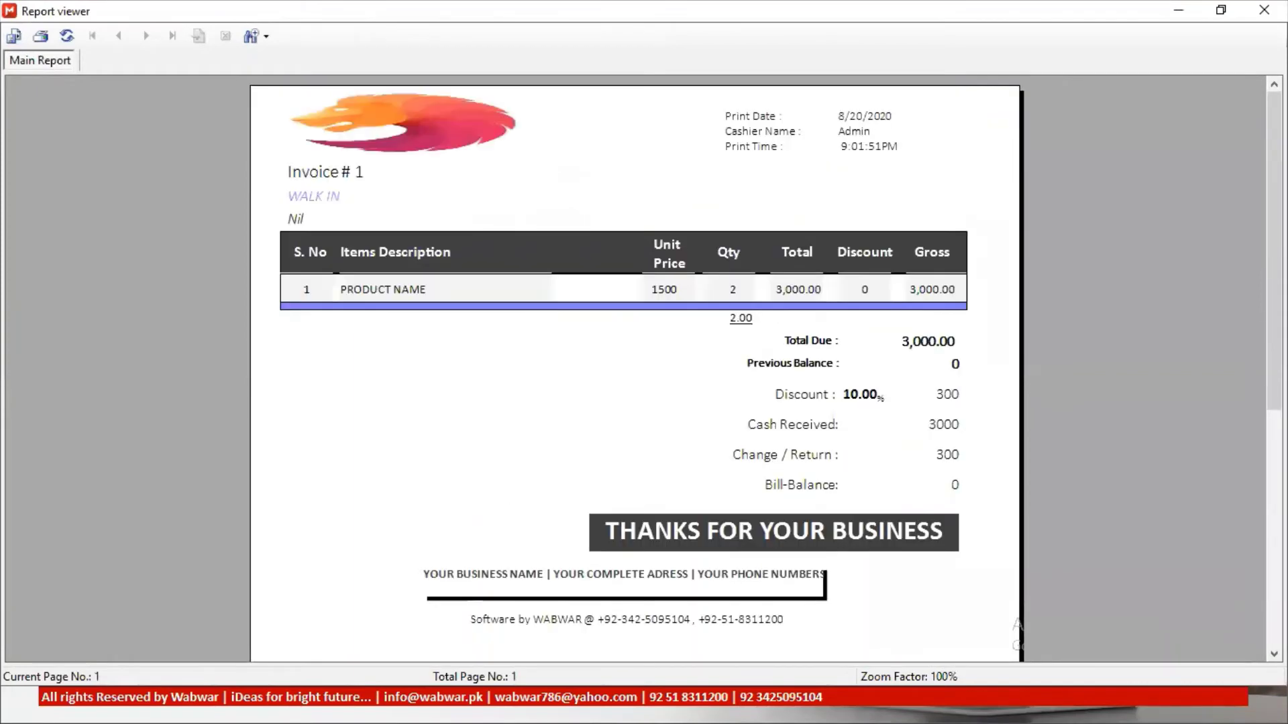
left_click(1264, 10)
left_click(544, 296)
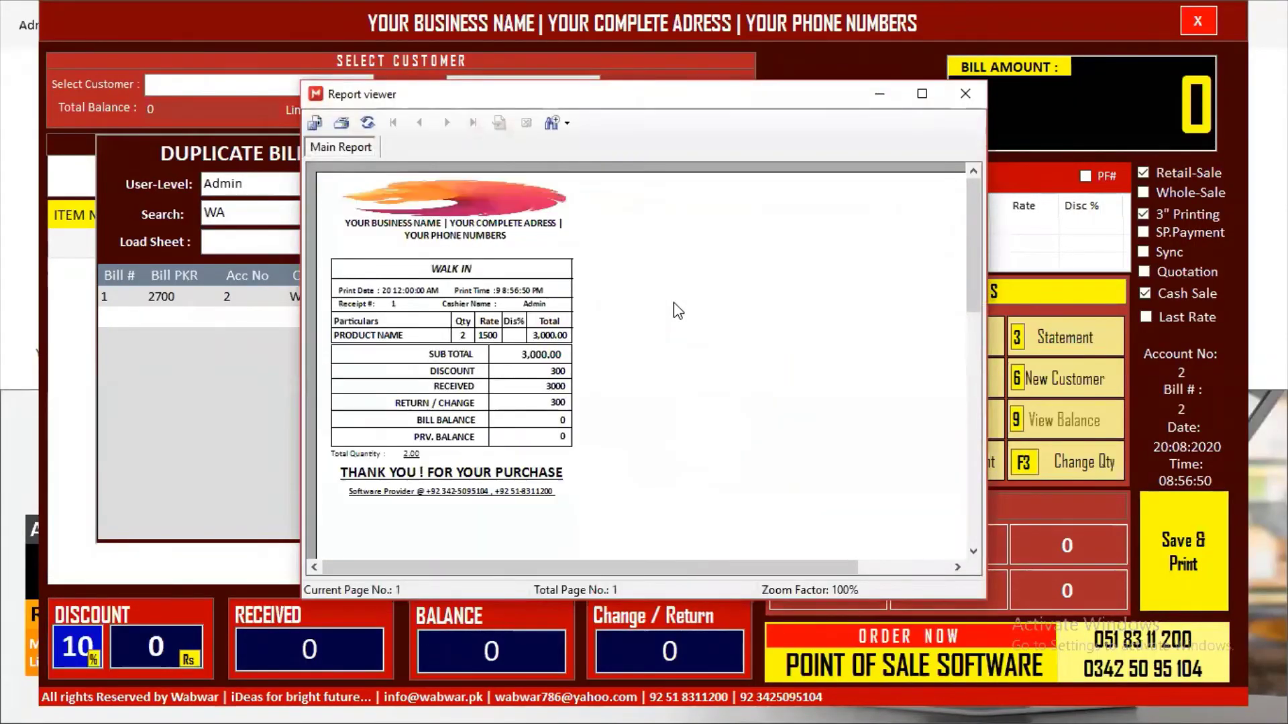
left_click(965, 94)
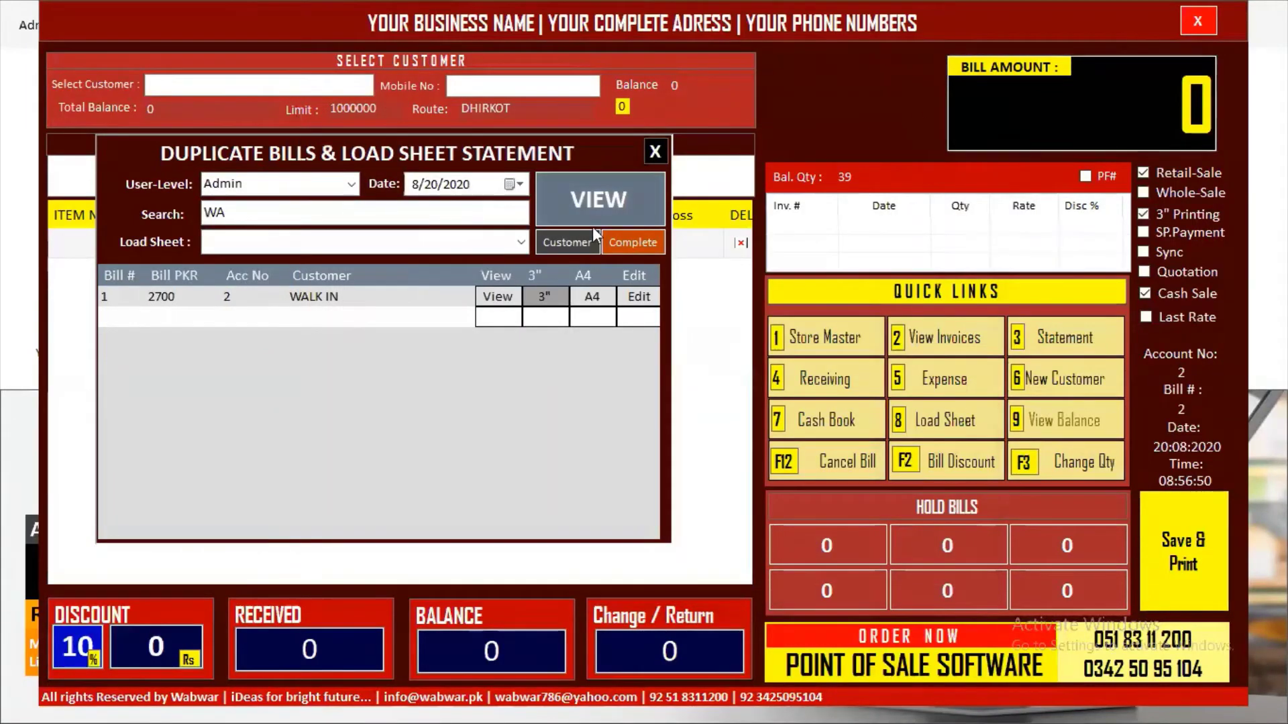
Set the bill date to 8/19/2020 with the Admin user level and view that day's bills.
left_click(514, 185)
left_click(352, 185)
left_click(352, 186)
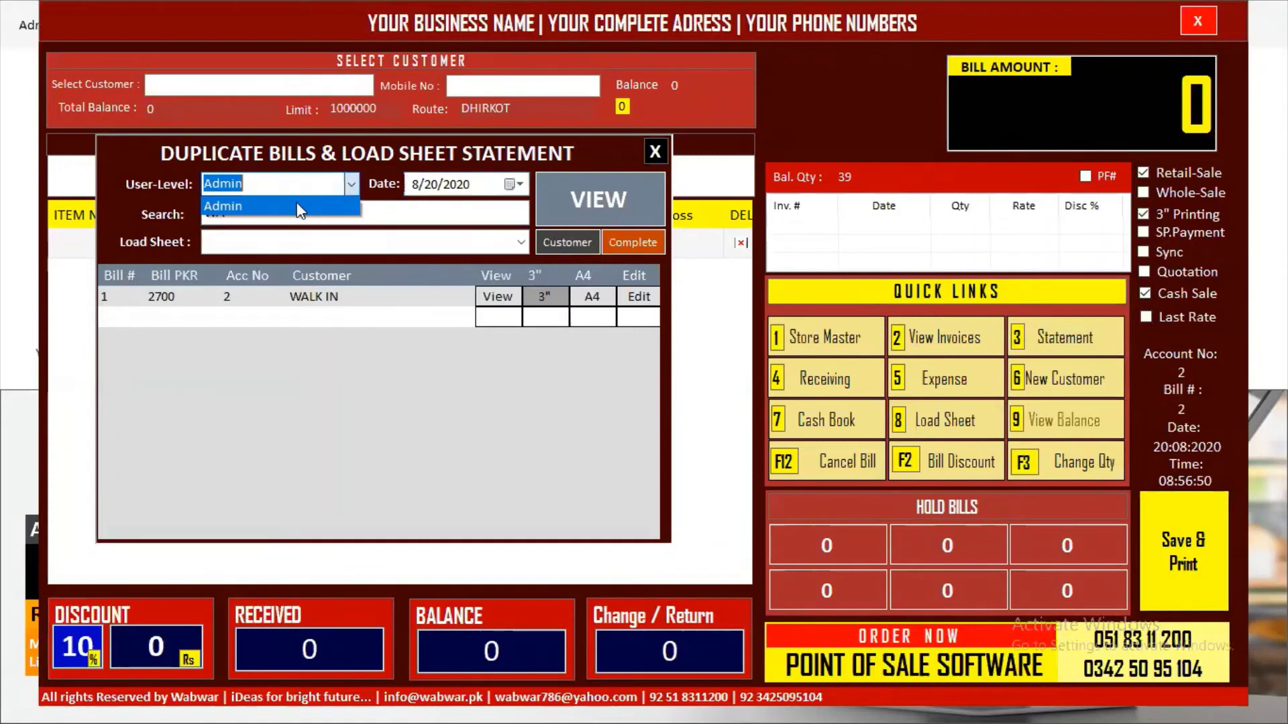
left_click(351, 185)
left_click(355, 186)
left_click(355, 186)
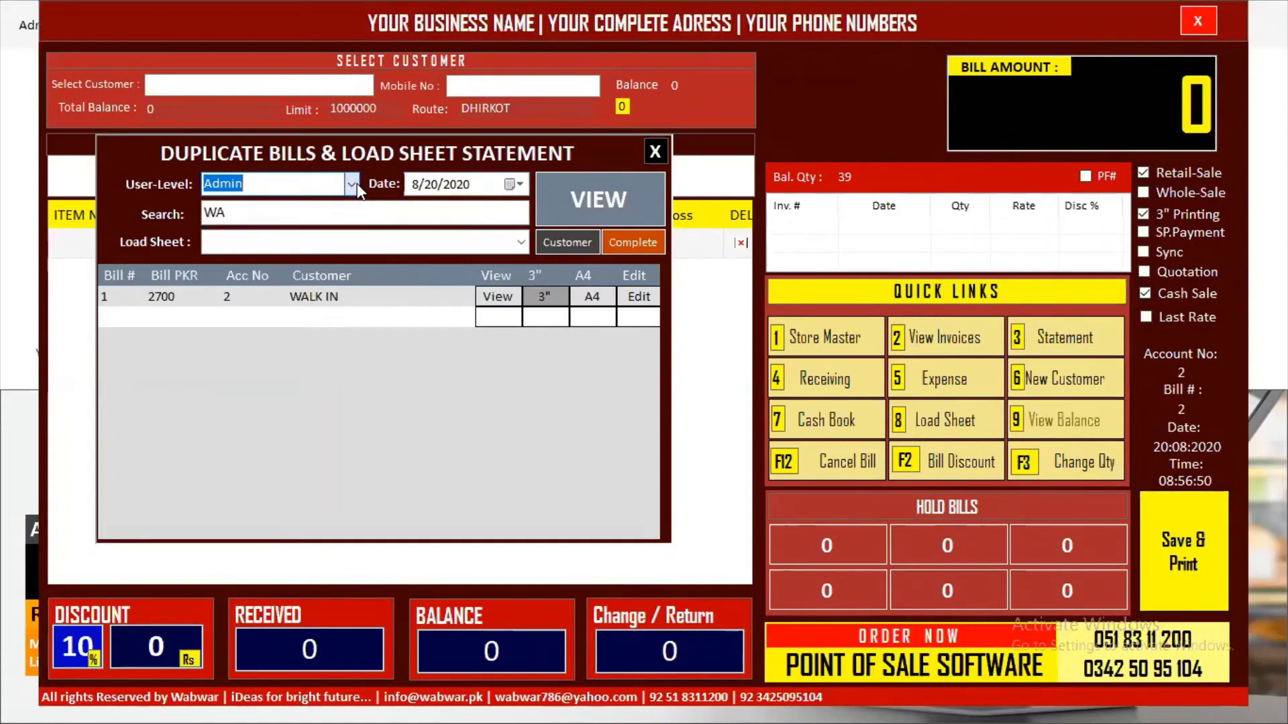
left_click(514, 184)
left_click(509, 291)
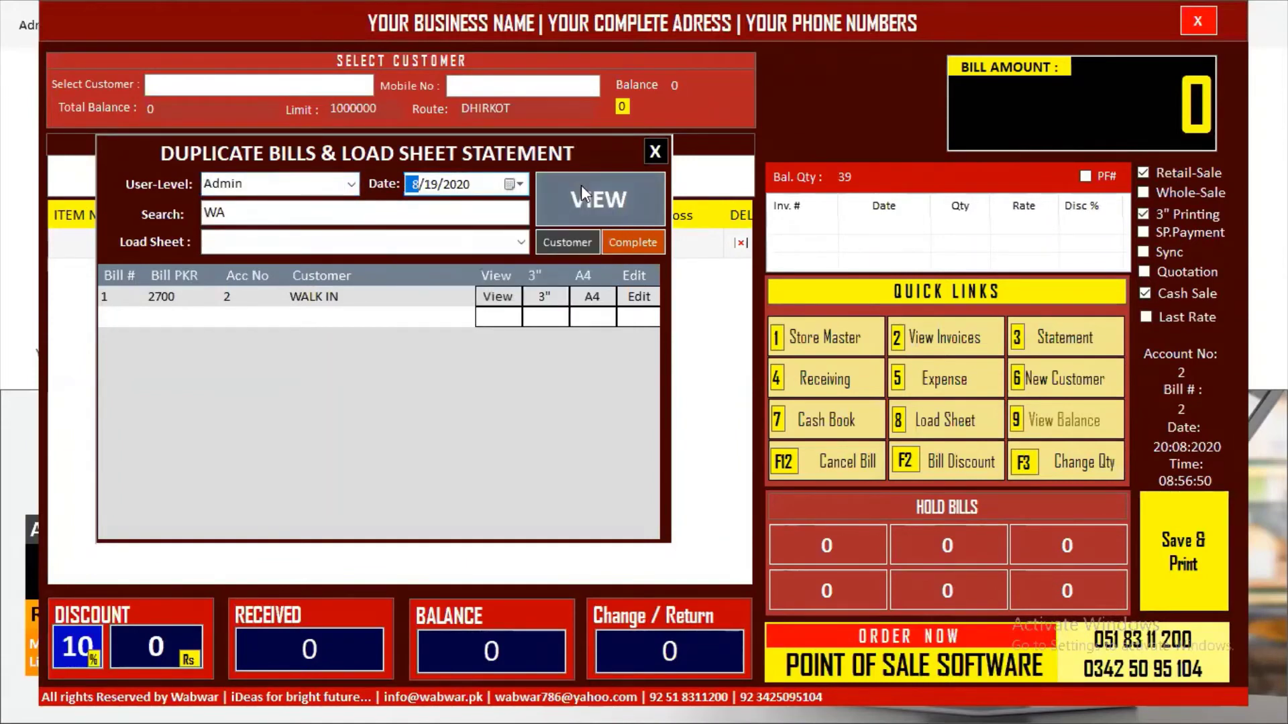
left_click(581, 185)
Set the bill date to 8/20/2020, view that day's bills for Admin and close the duplicate bills window.
left_click(337, 182)
left_click(351, 185)
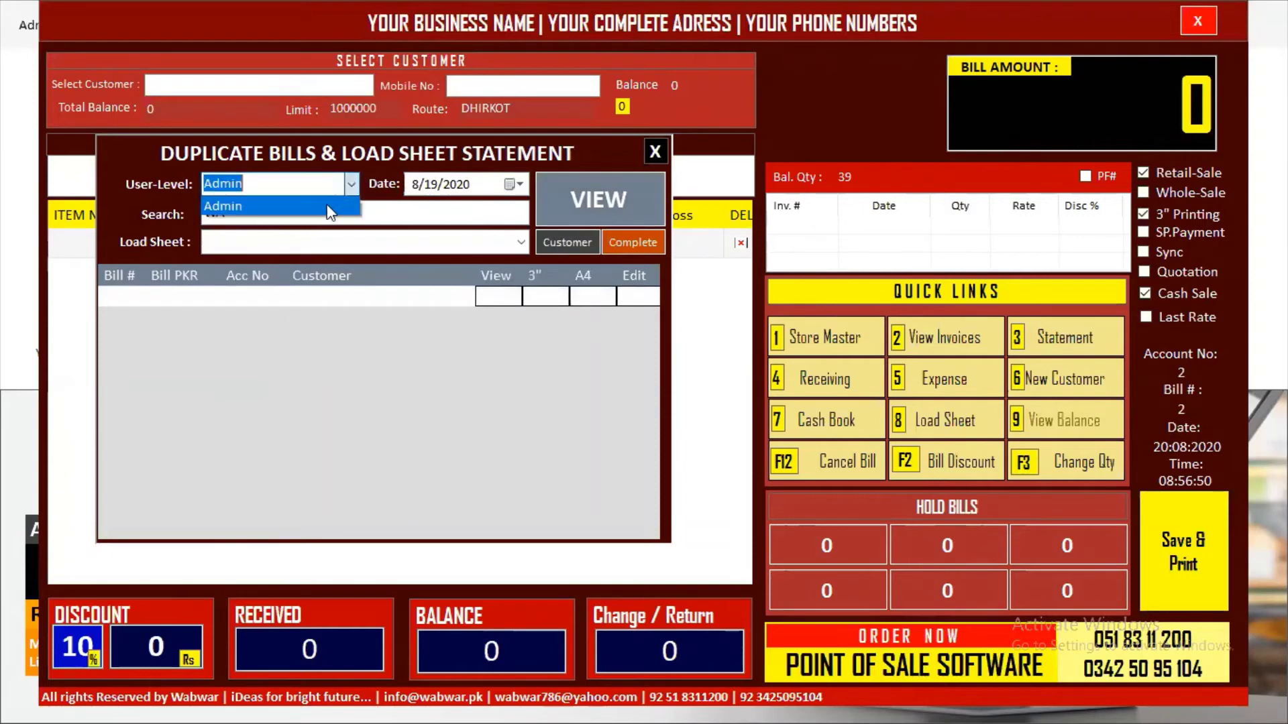
left_click(351, 186)
left_click(514, 185)
left_click(539, 291)
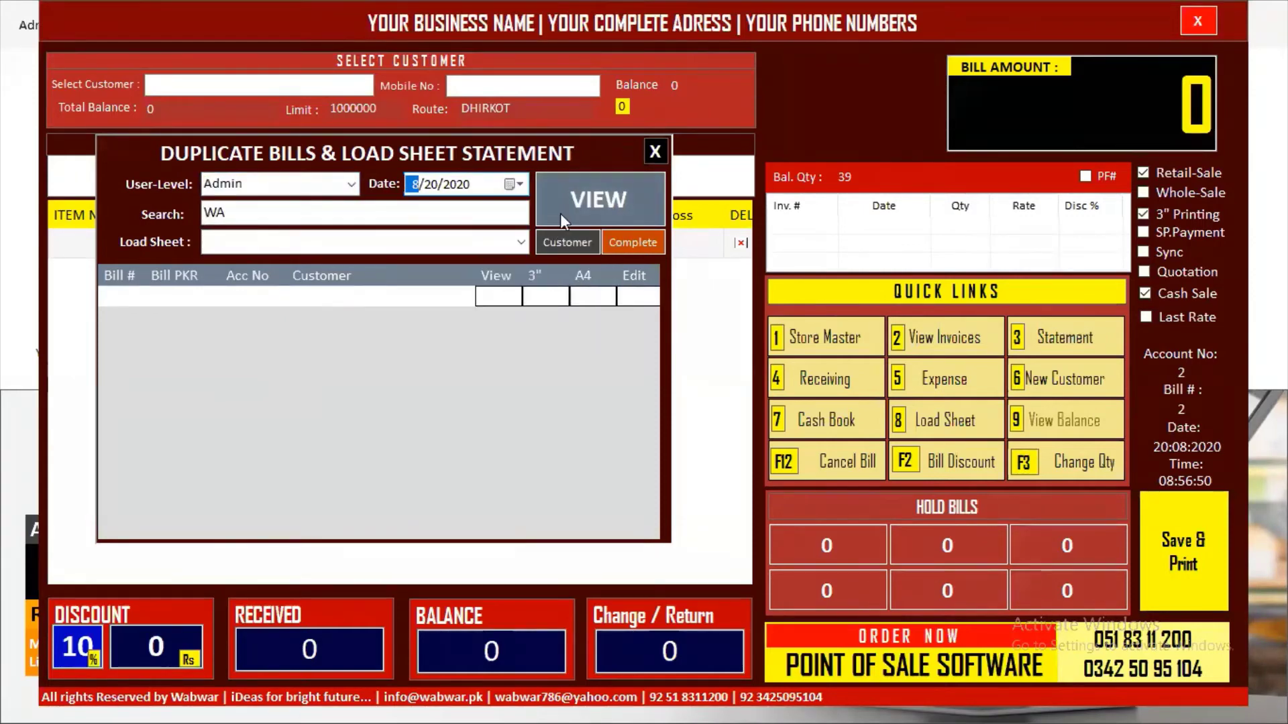
left_click(572, 204)
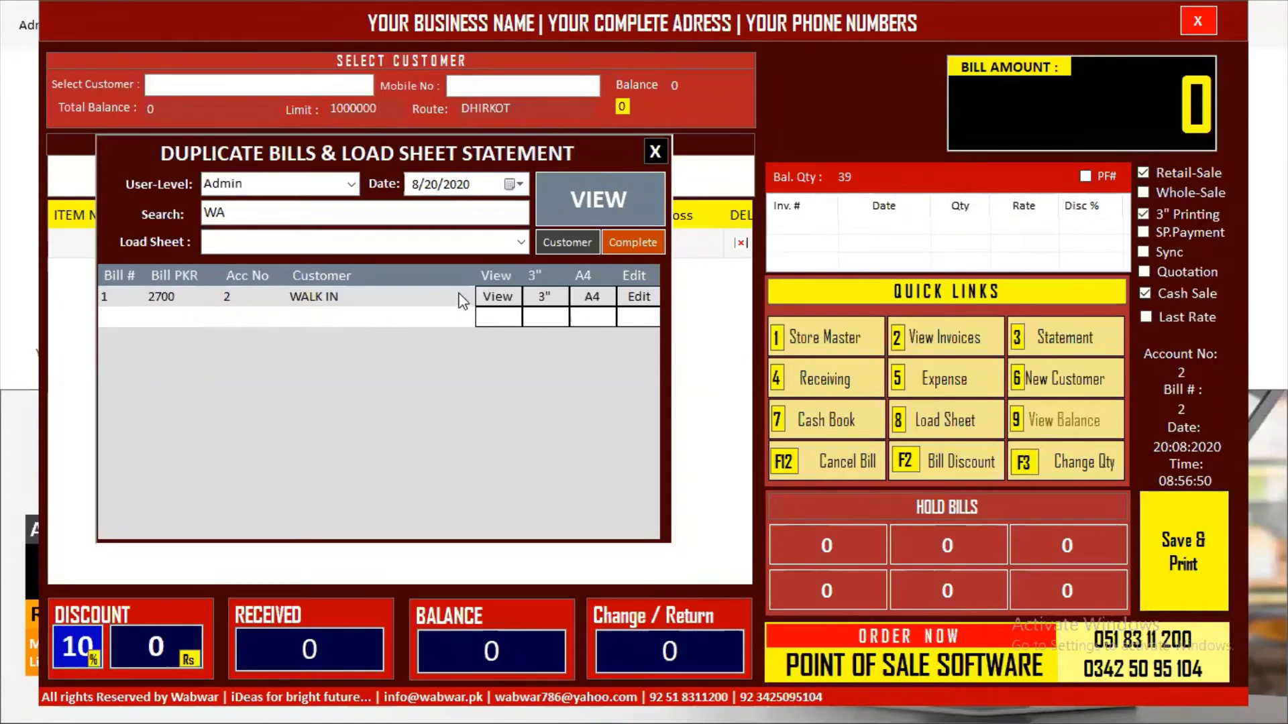
left_click(657, 153)
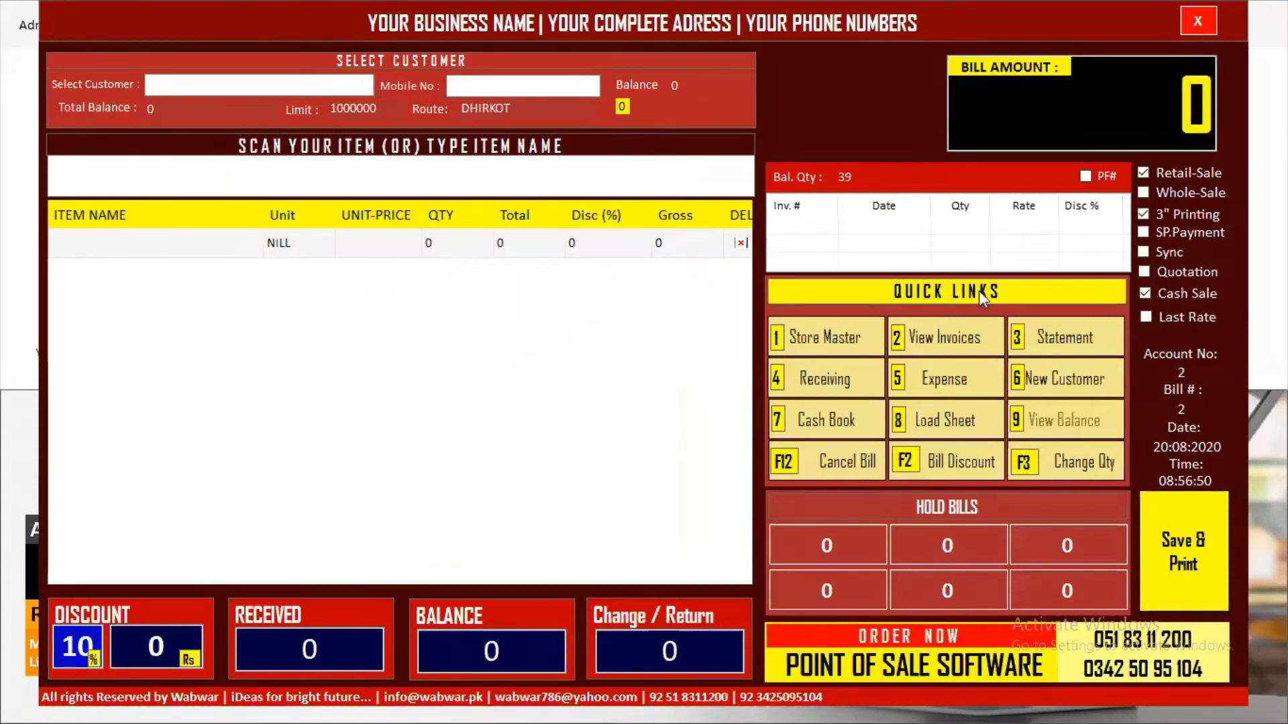
Generate the account statement of customer WALK IN from 8/1/2020 to 8/21/2020.
left_click(1057, 341)
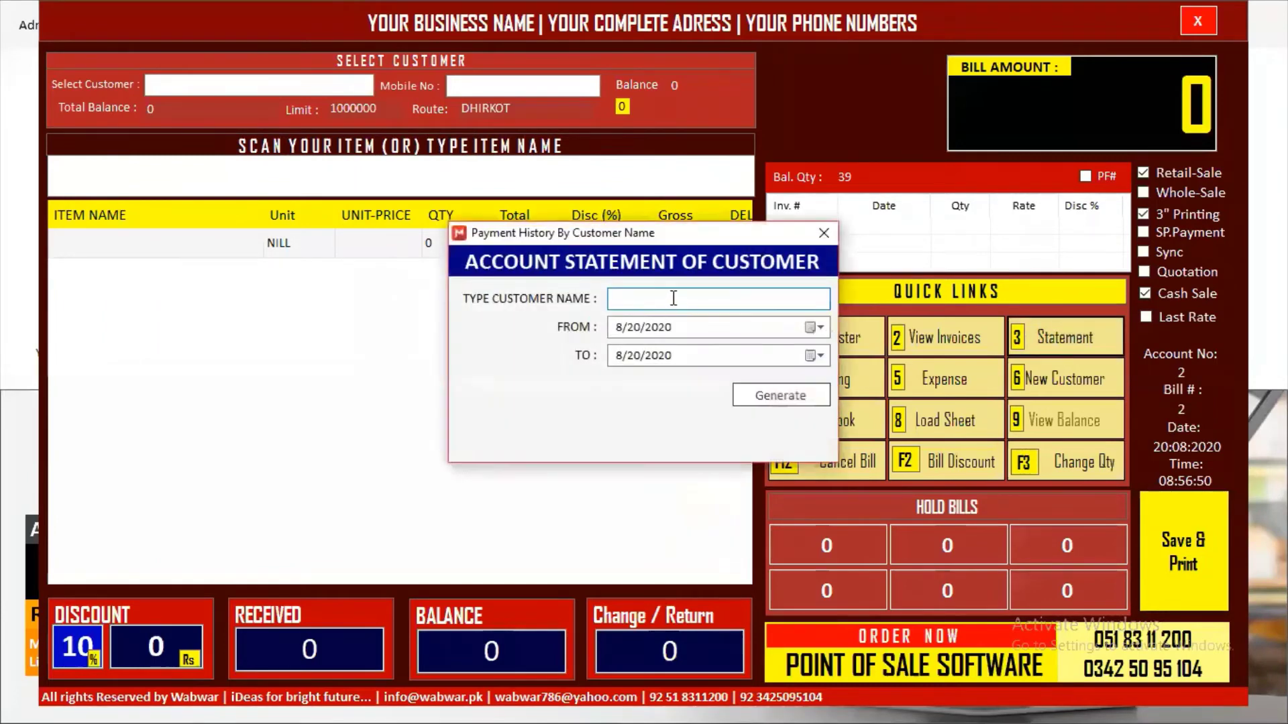
type("WA")
key("Down")
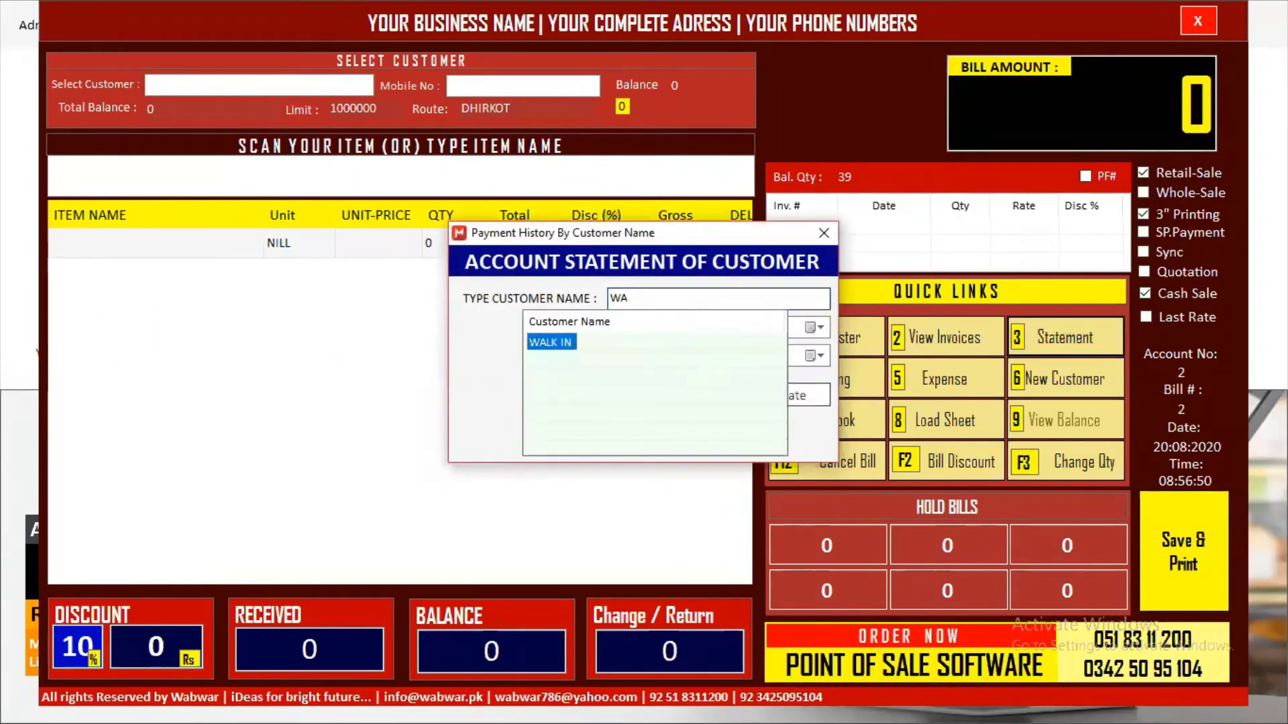
key("Return")
left_click(820, 327)
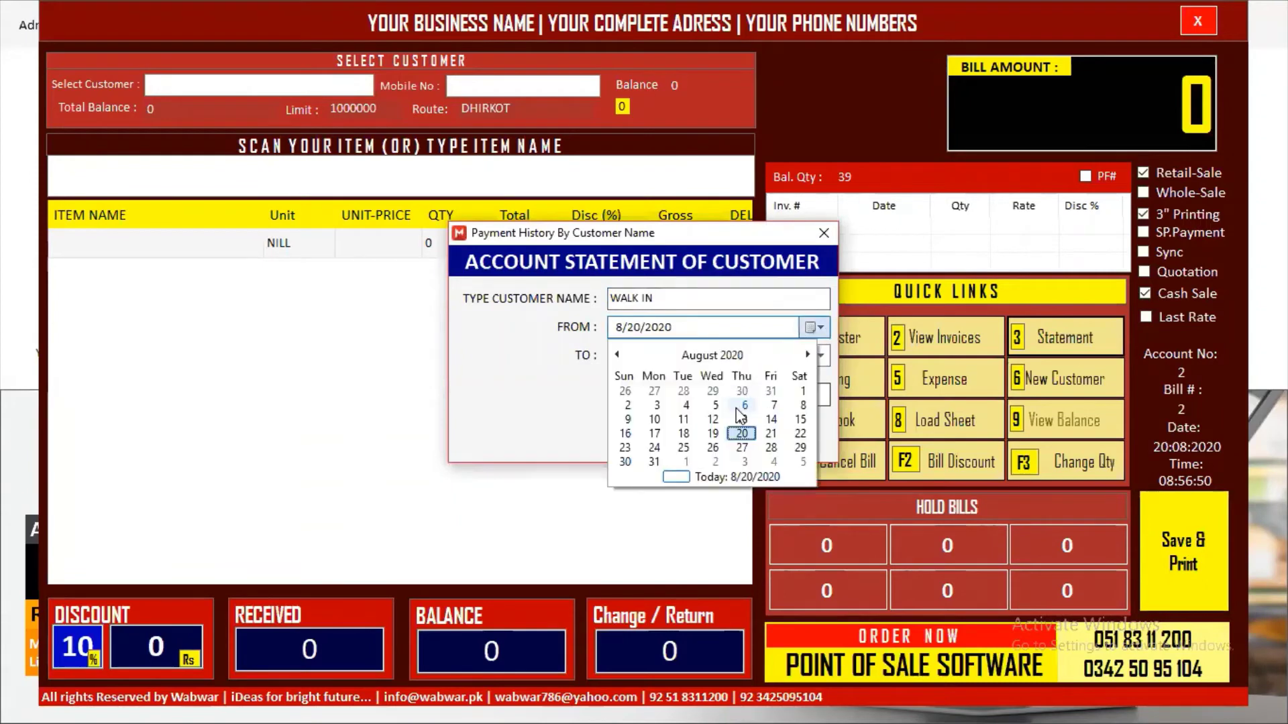
left_click(803, 391)
left_click(816, 356)
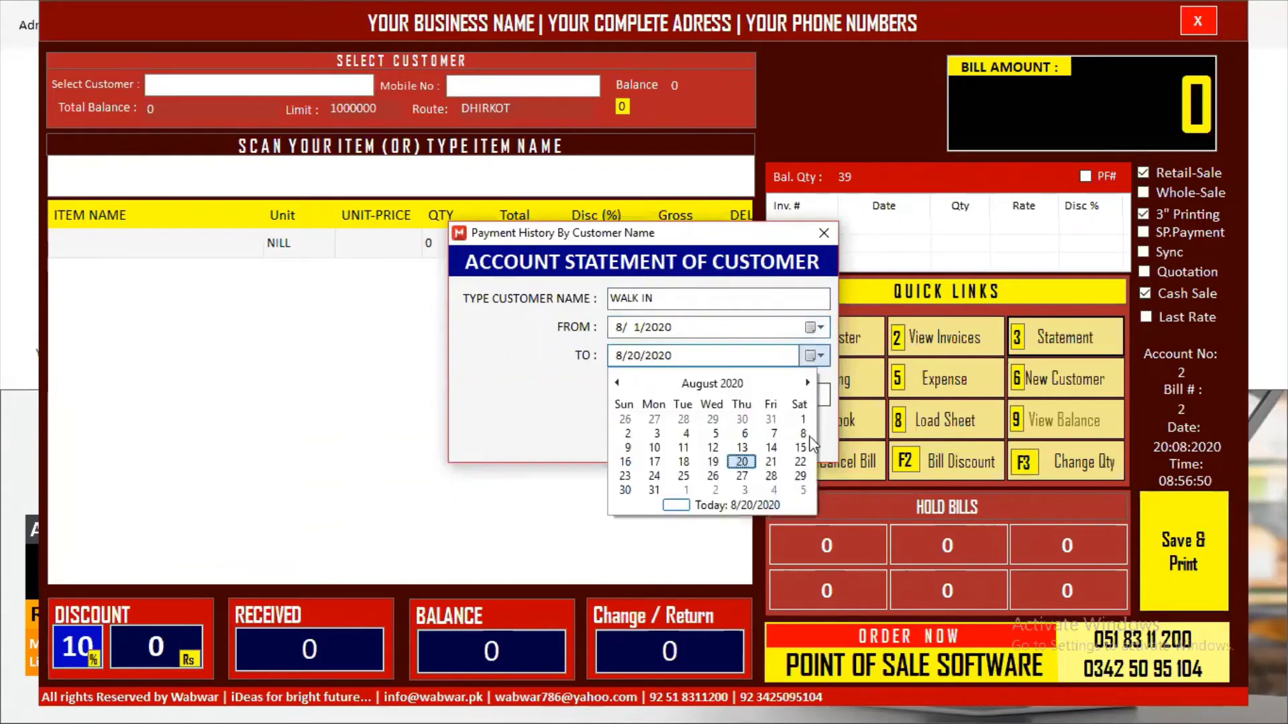
left_click(773, 463)
left_click(784, 402)
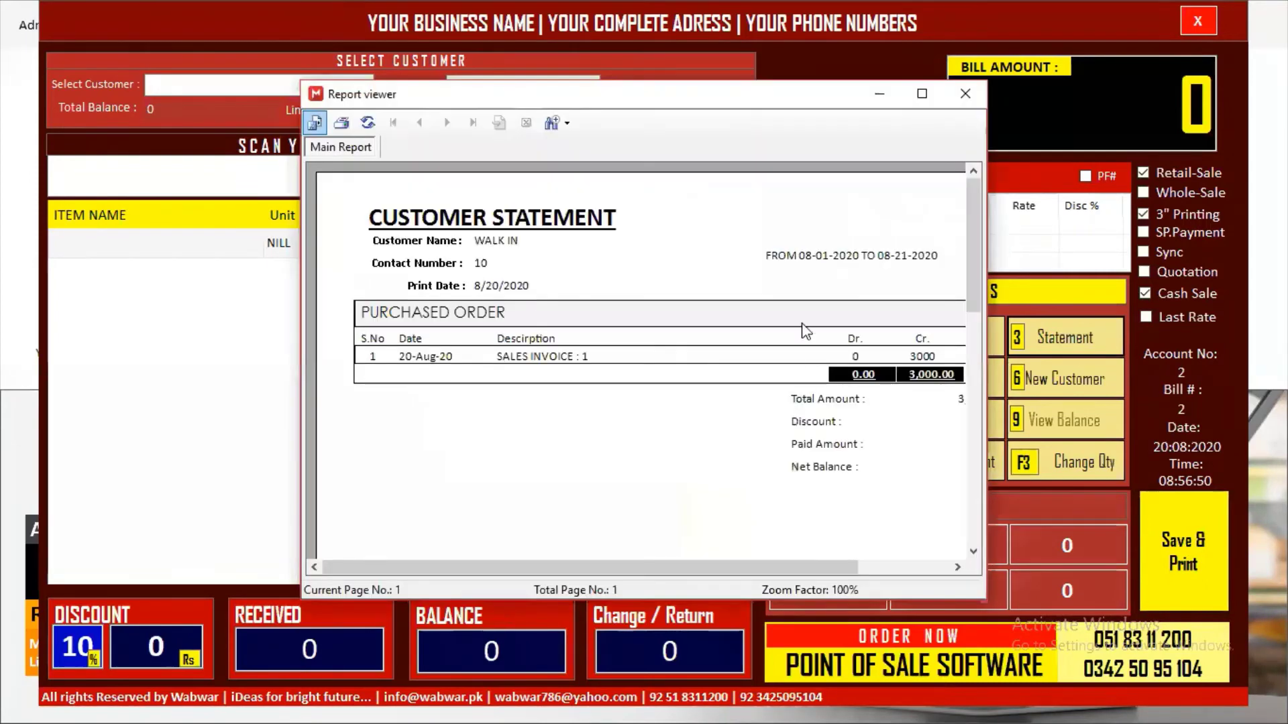
Enlarge the customer statement, examine the sales invoice entry's date, description and credit, and close the report and the statement form.
left_click(921, 94)
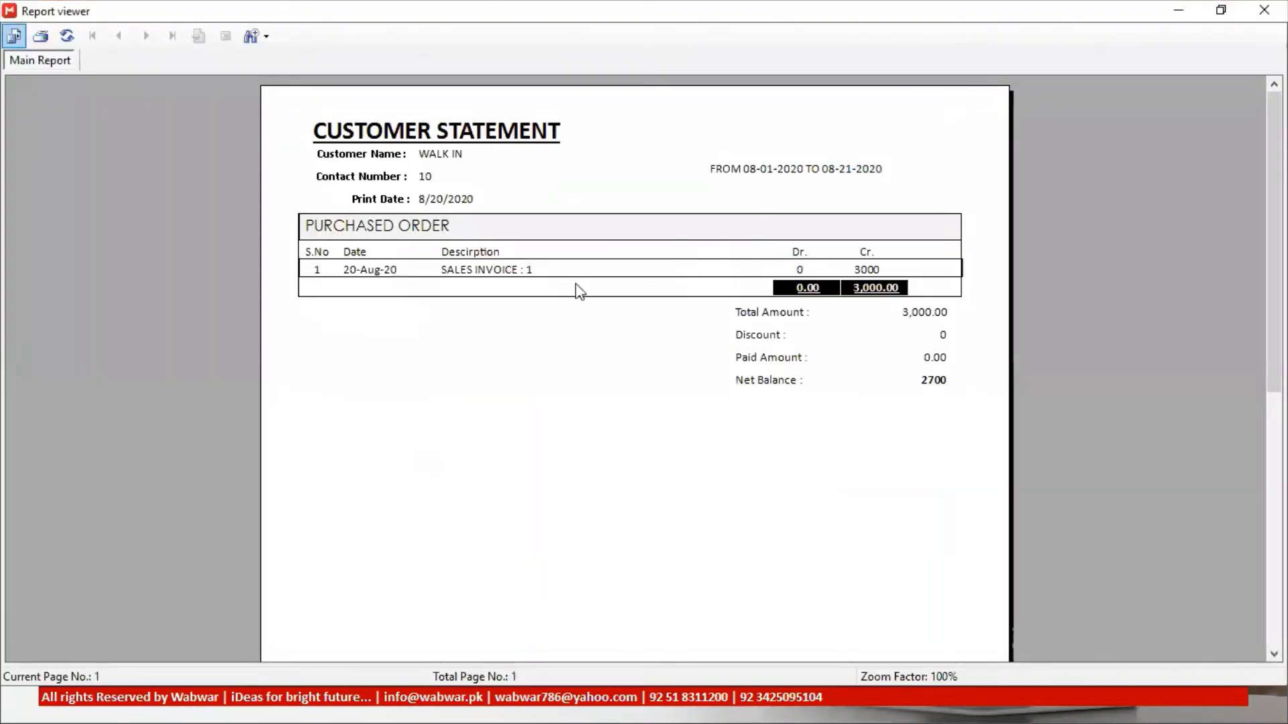
left_click(360, 271)
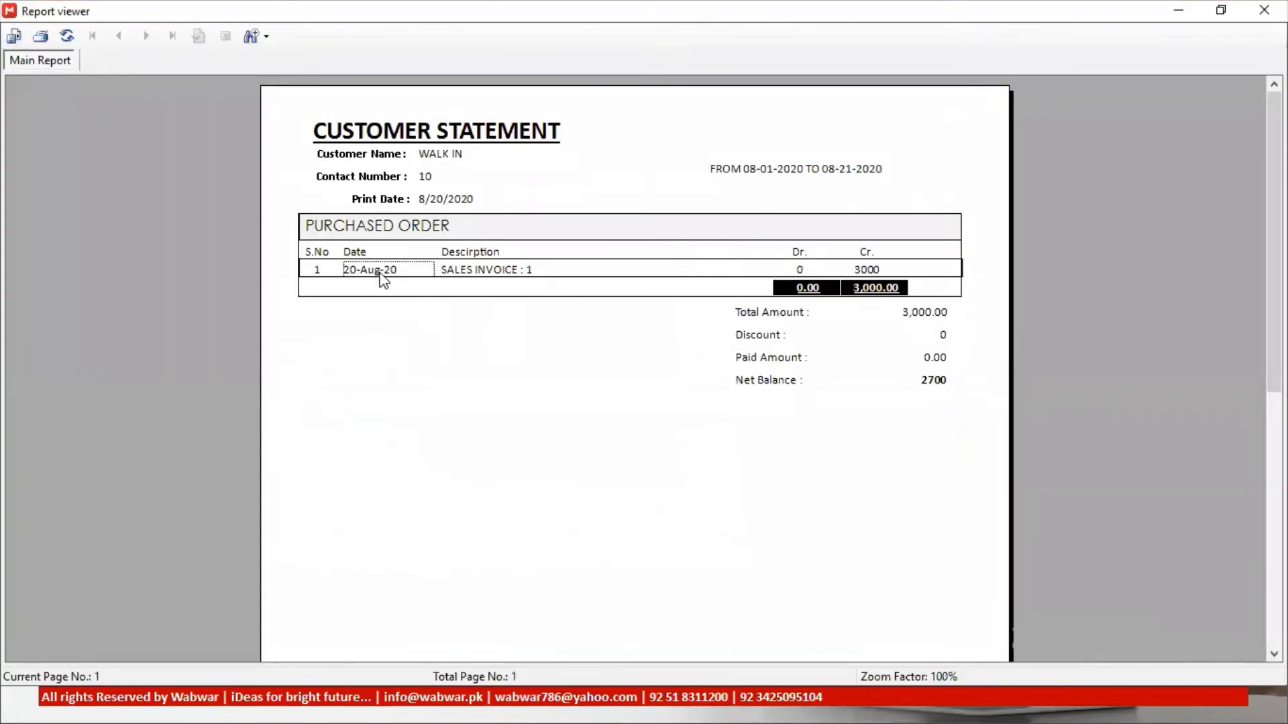
left_click(474, 273)
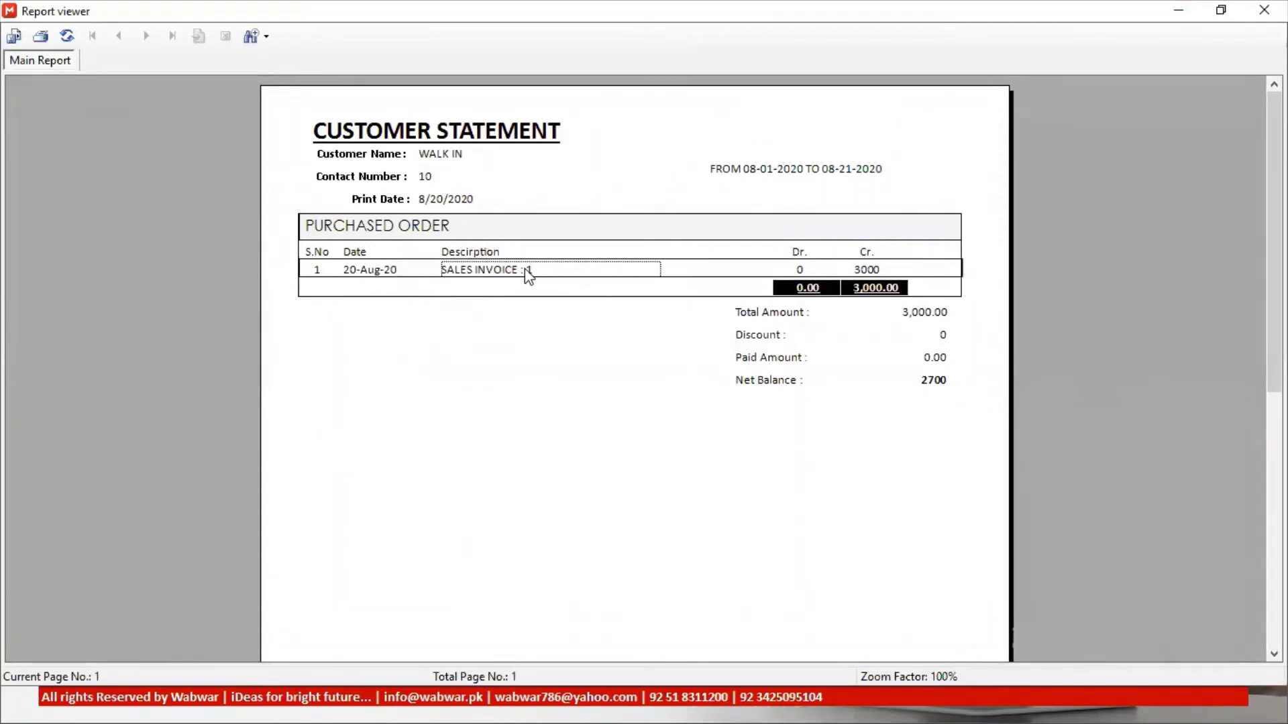
left_click(866, 271)
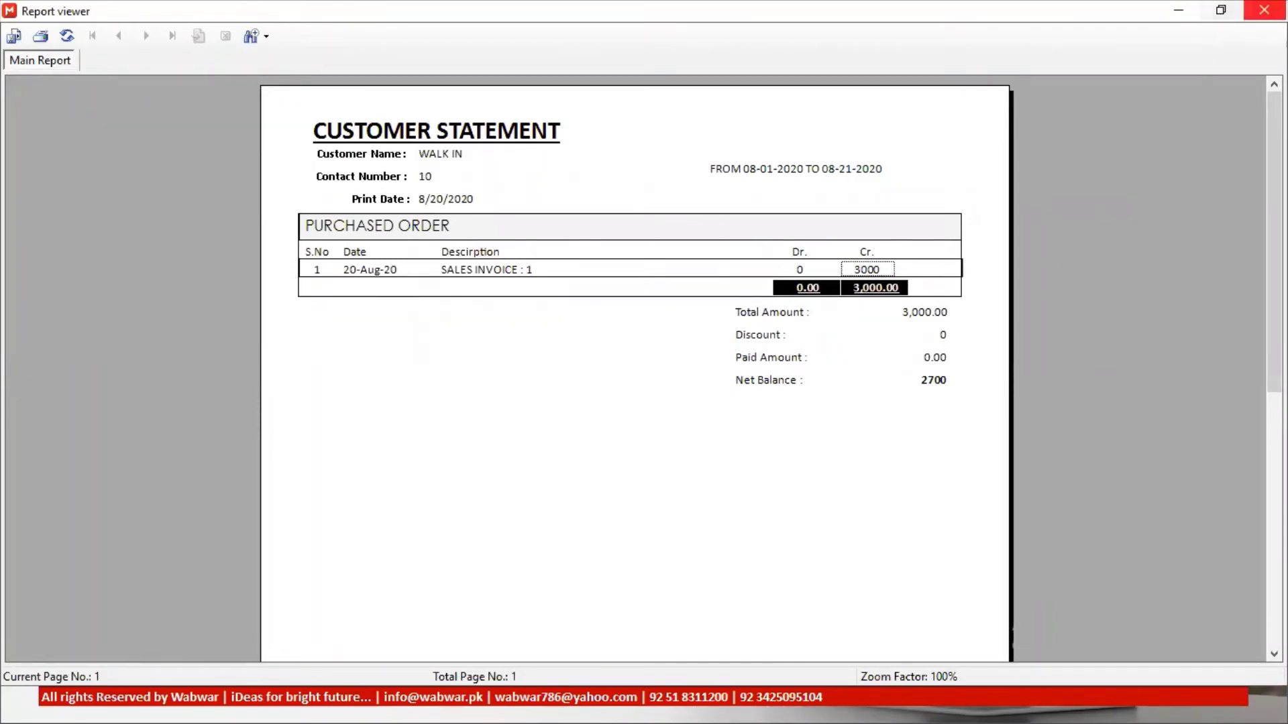
left_click(1264, 10)
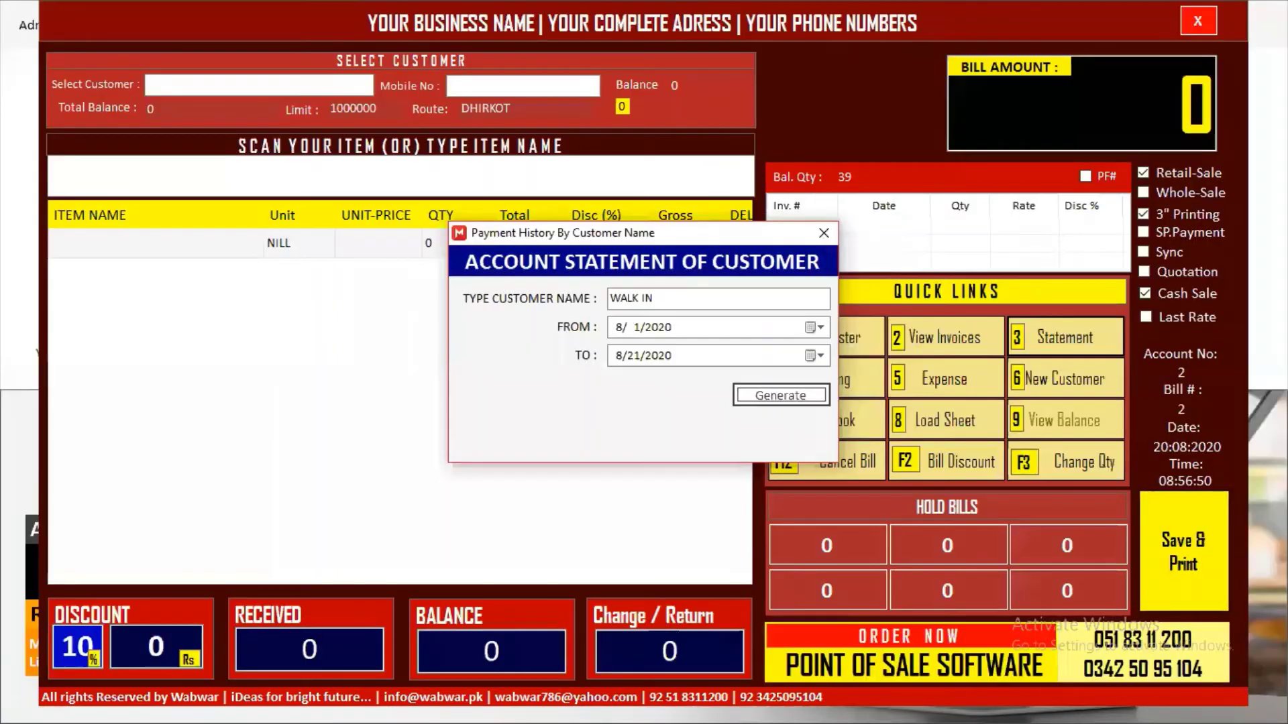
left_click(827, 232)
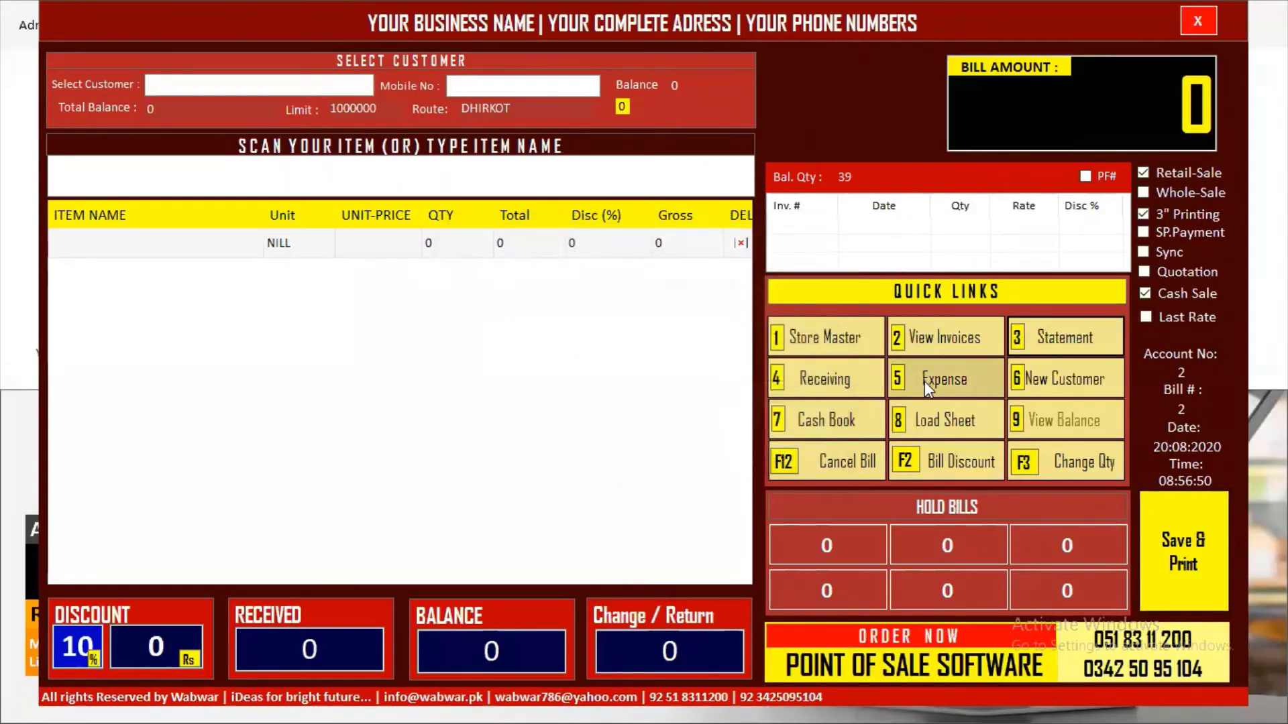
Open the customer payment receiving form and look up the balance of customer WALK IN.
left_click(799, 384)
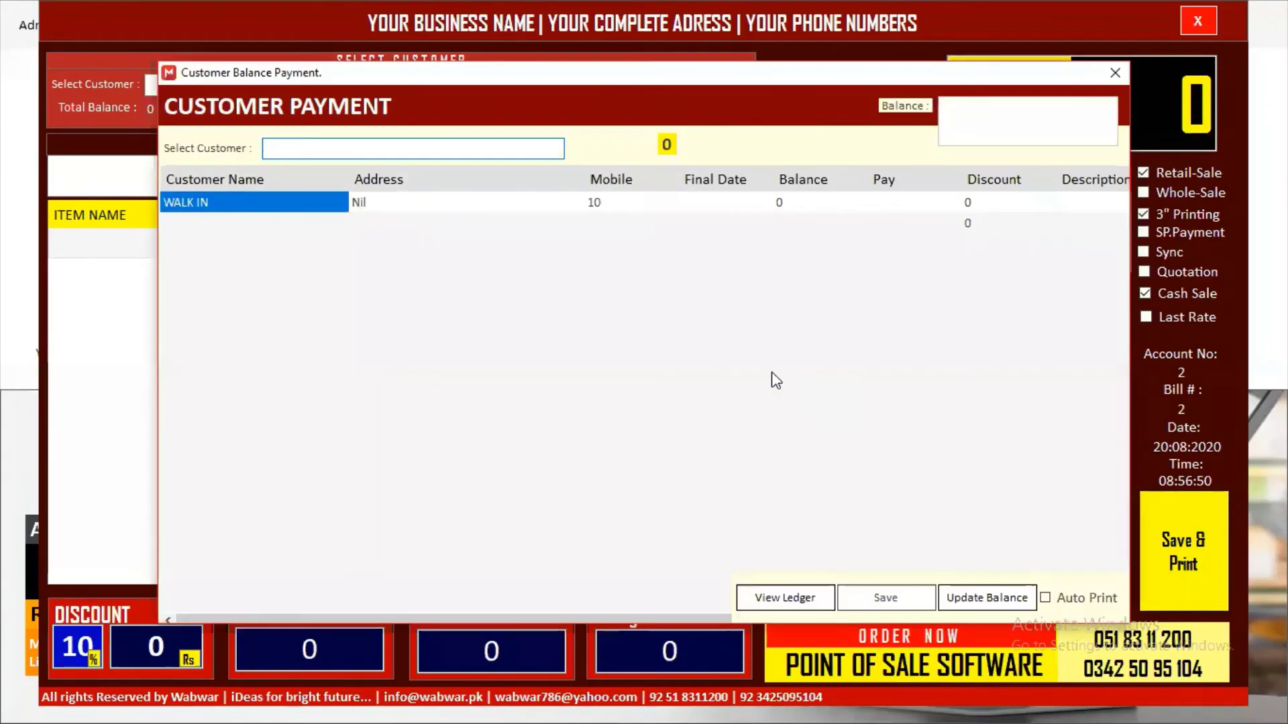
left_click(790, 204)
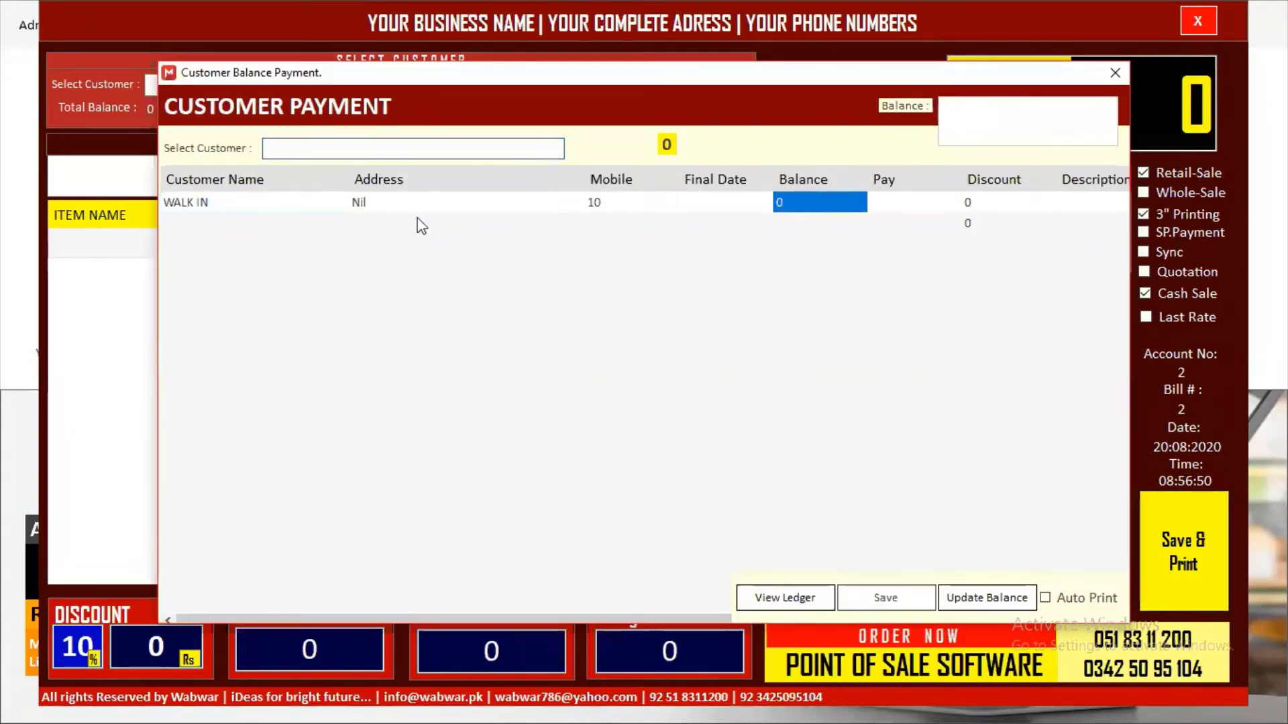
left_click(294, 148)
type("wal")
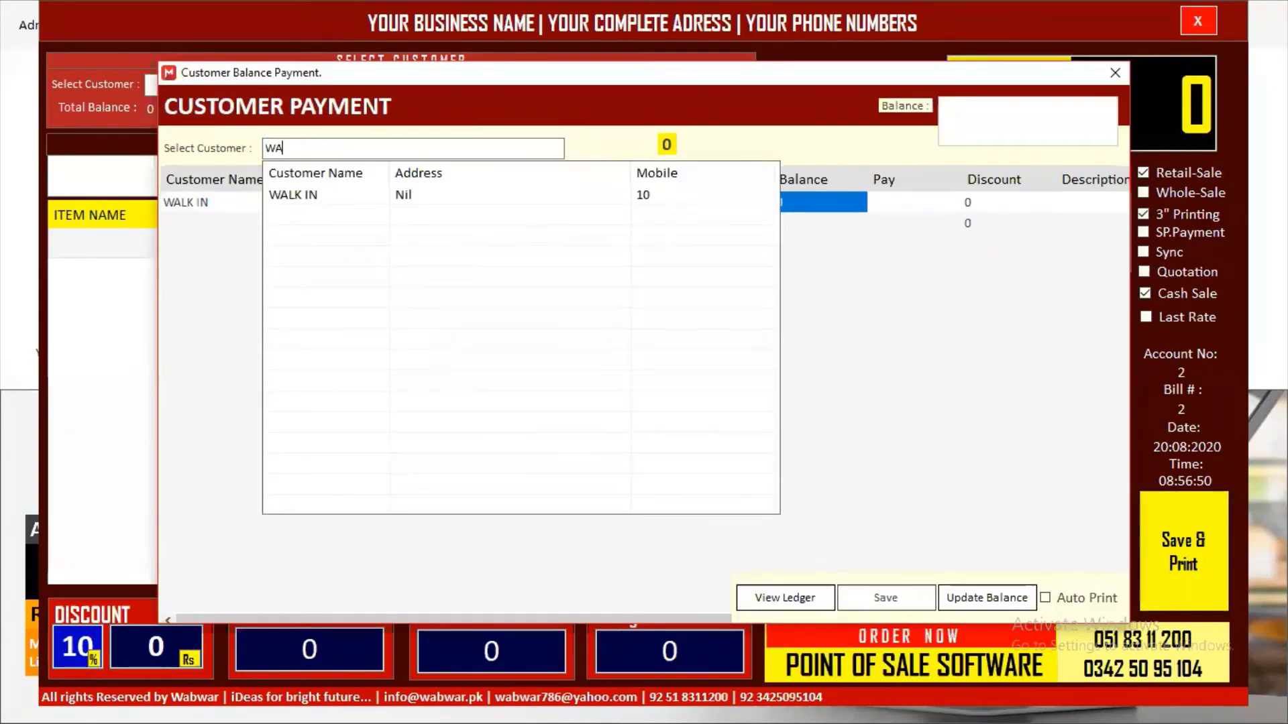
key("Down")
key("Return")
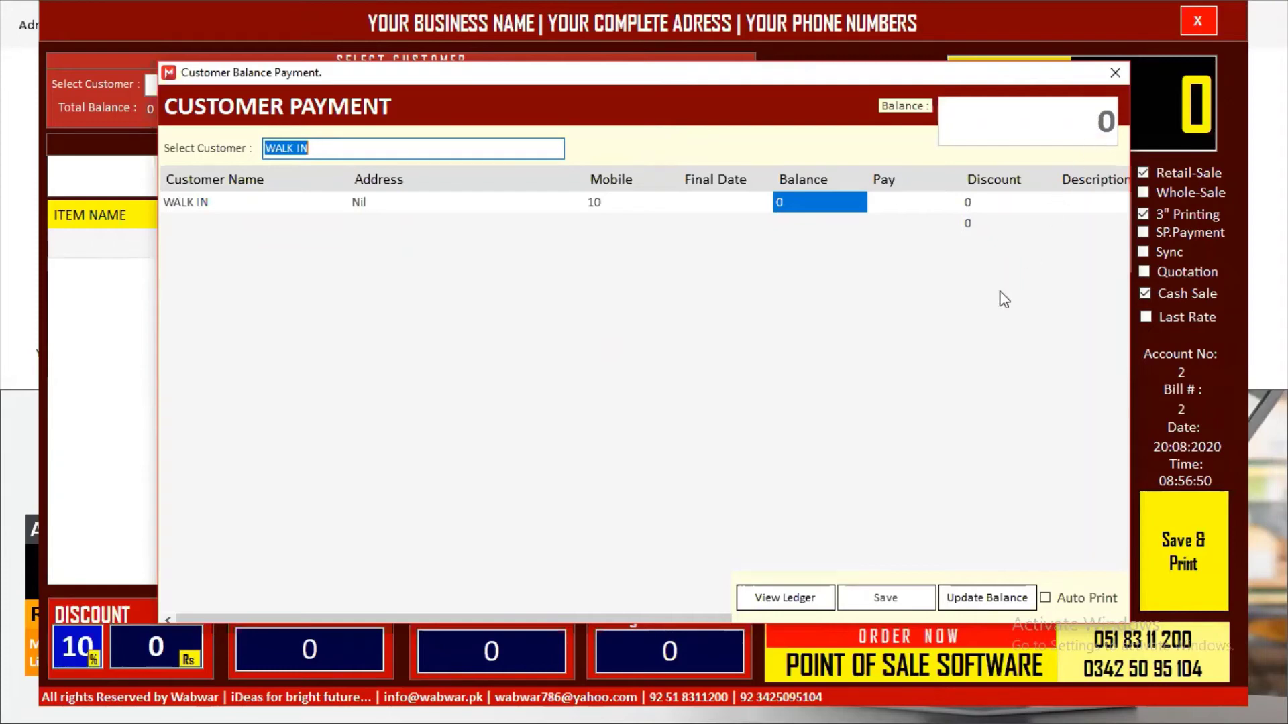
Enter a payment of 500 for customer WALK IN and save it.
left_click(907, 208)
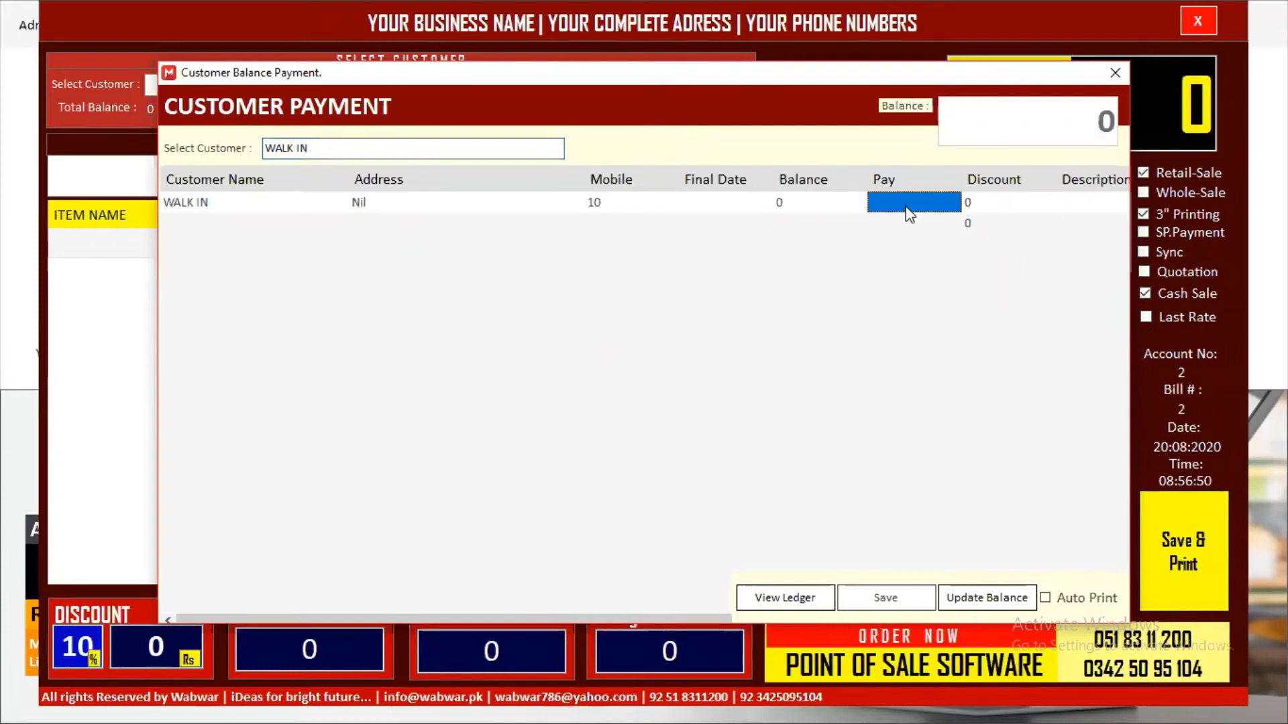
left_click(905, 208)
type("500")
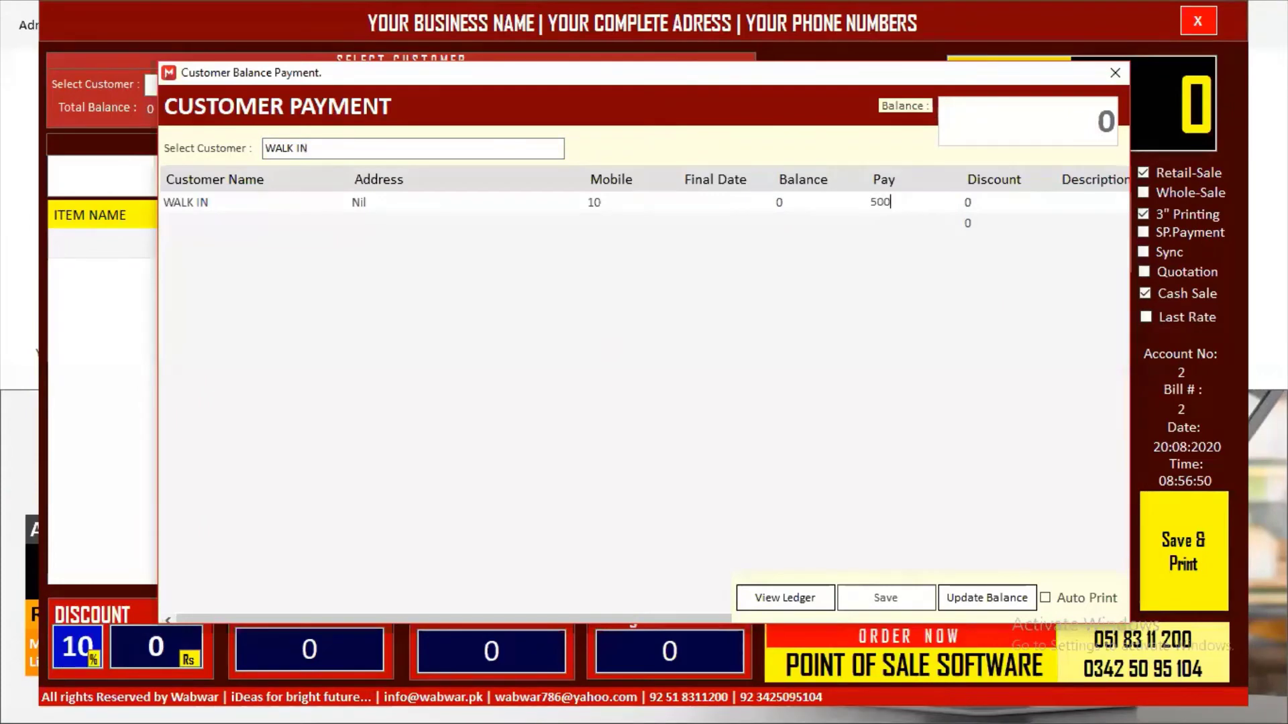
key("Return")
left_click(906, 206)
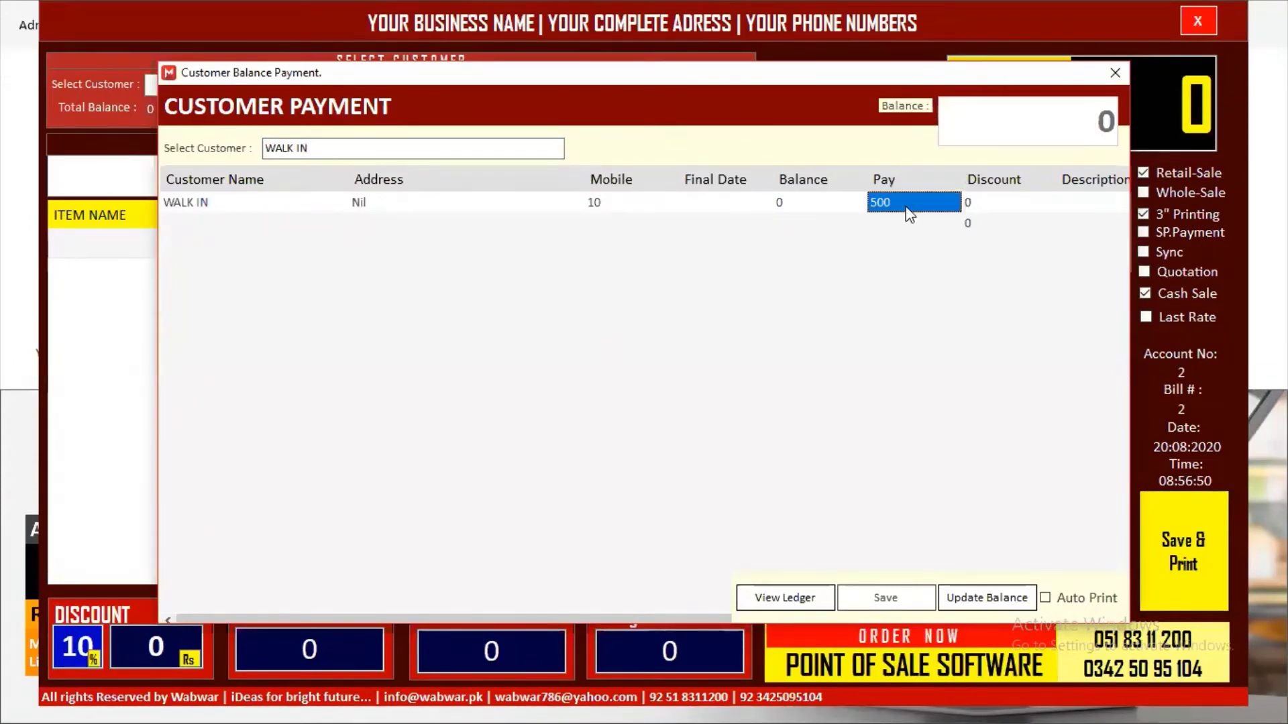
left_click(900, 598)
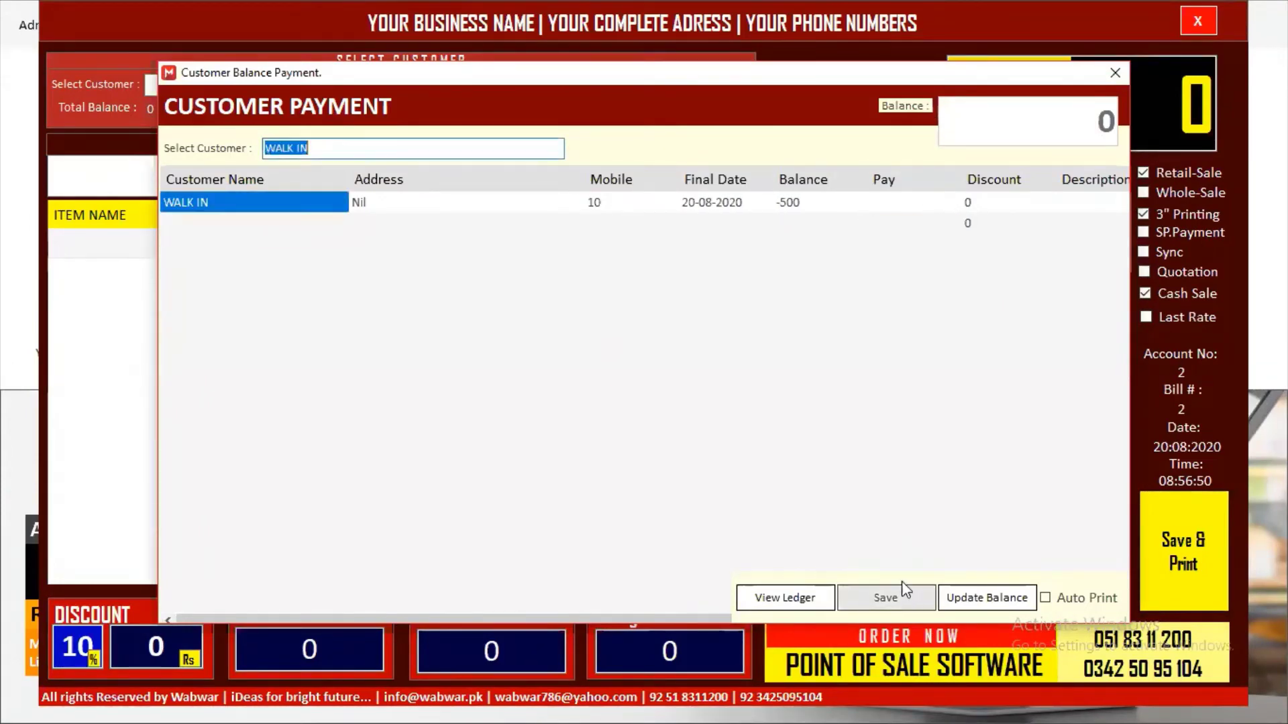
Reselect WALK IN to check the customer's updated balance and close the customer payment form.
left_click(809, 205)
left_click(390, 149)
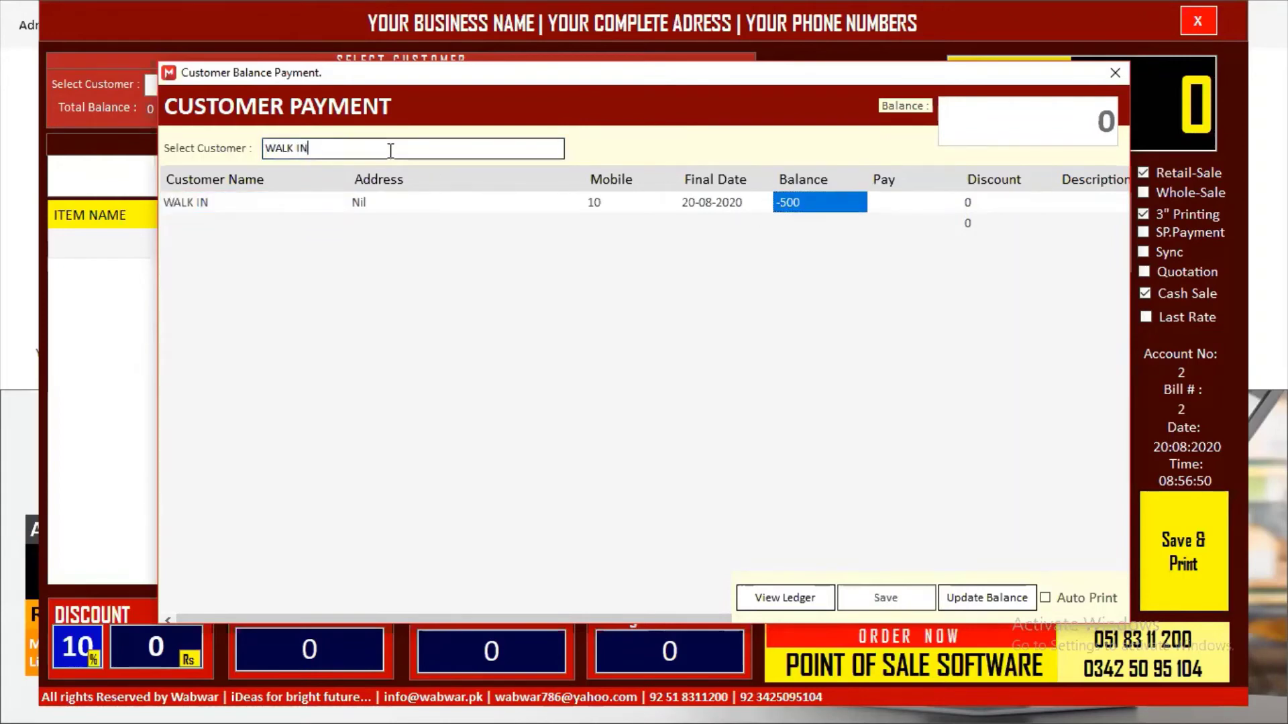
key("BackSpace")
key("BackSpace")
key("BackSpace")
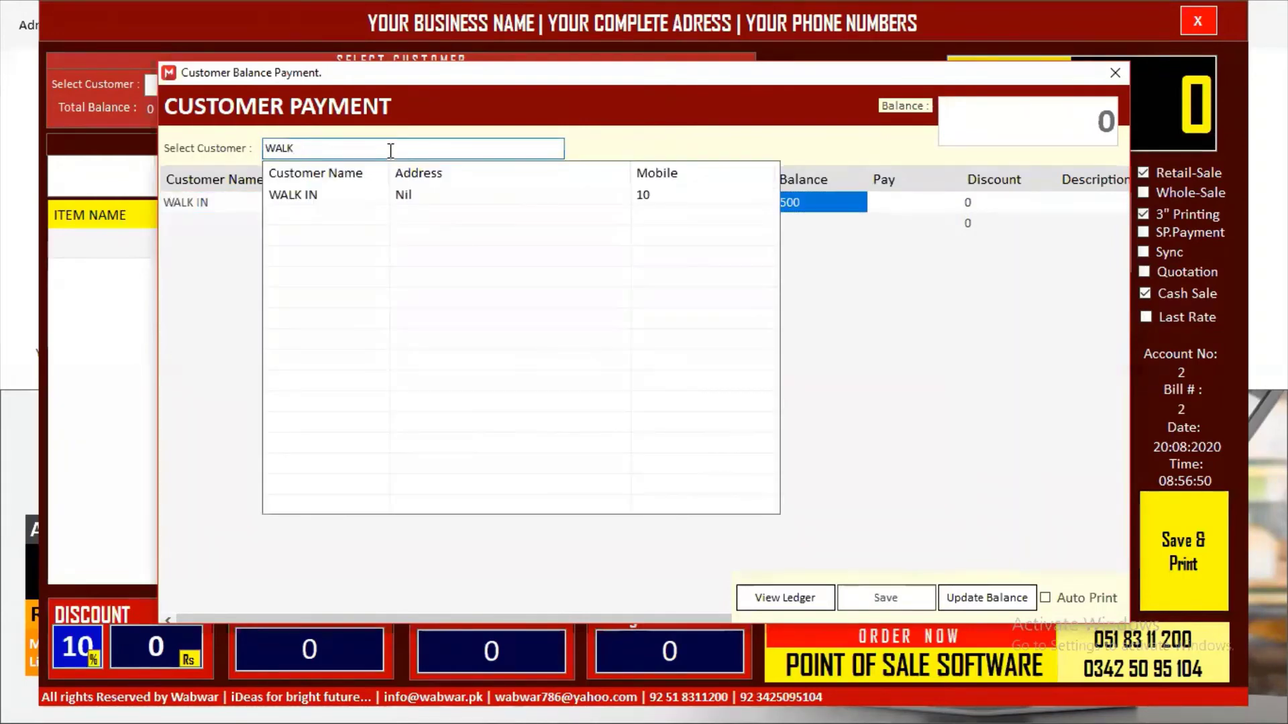
key("Down")
key("Return")
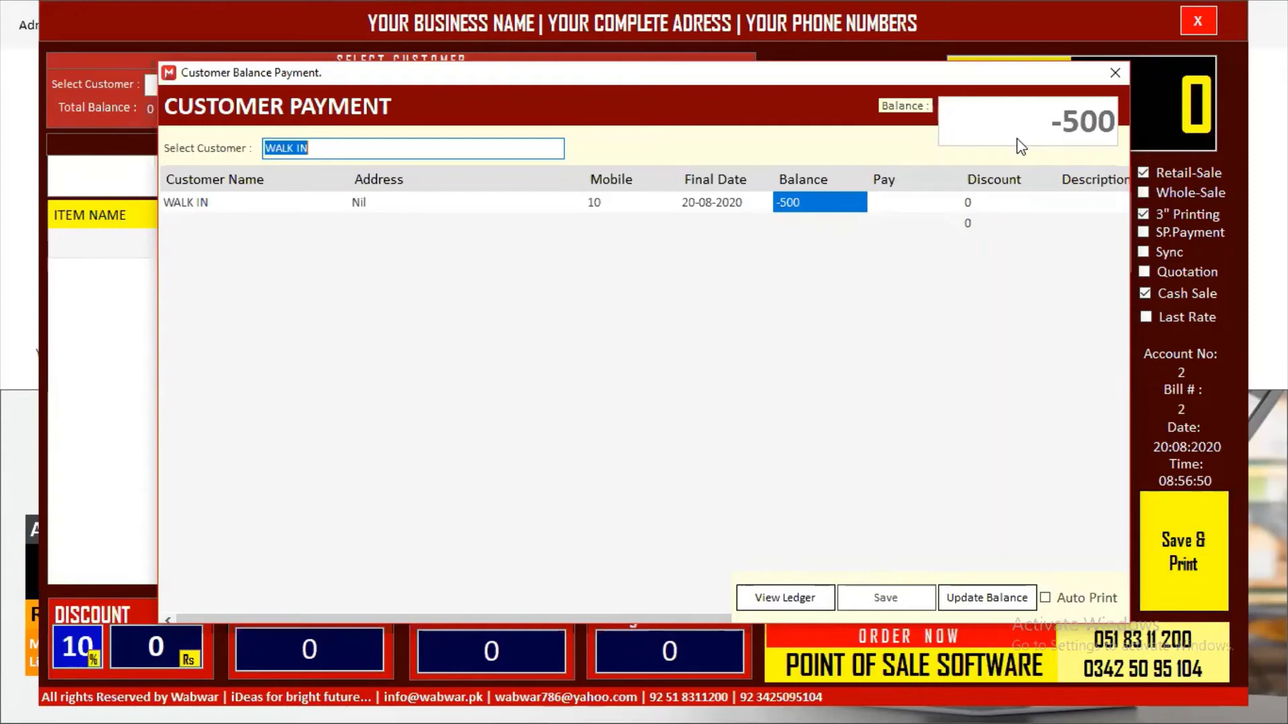
left_click(1115, 74)
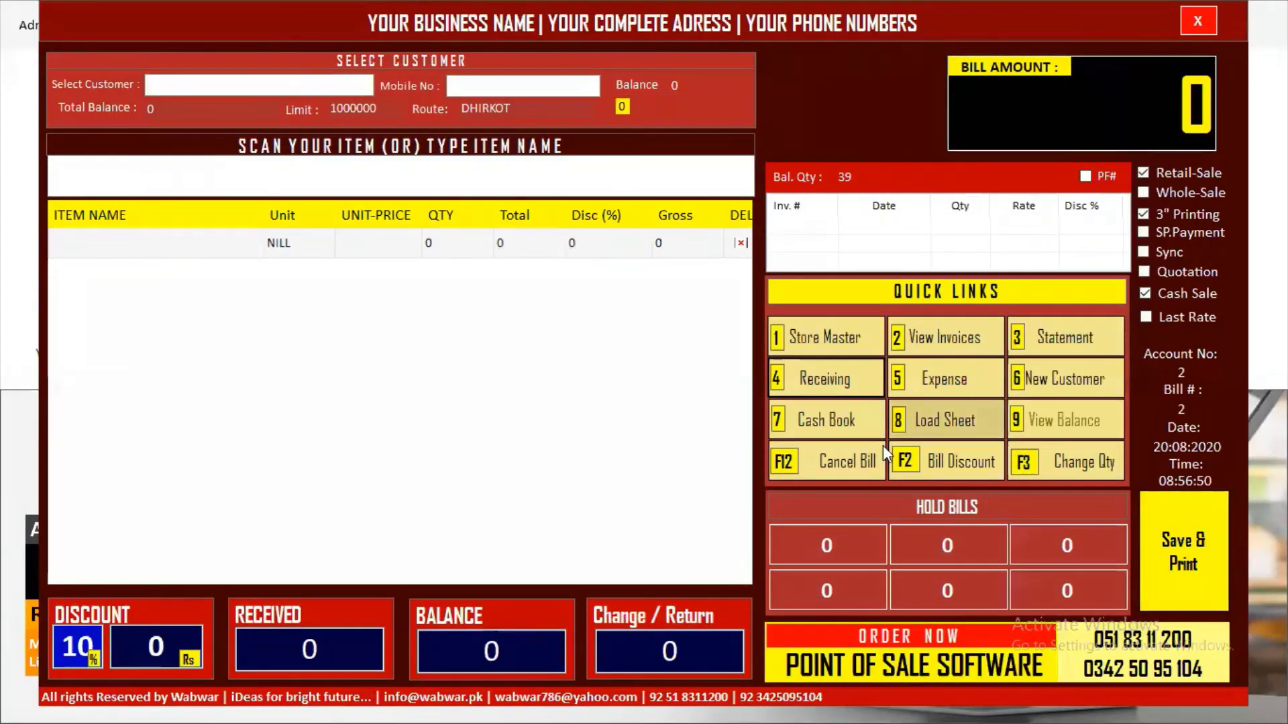
Open the expenditures form and start an entry in the Office Expense category.
left_click(968, 378)
left_click(448, 181)
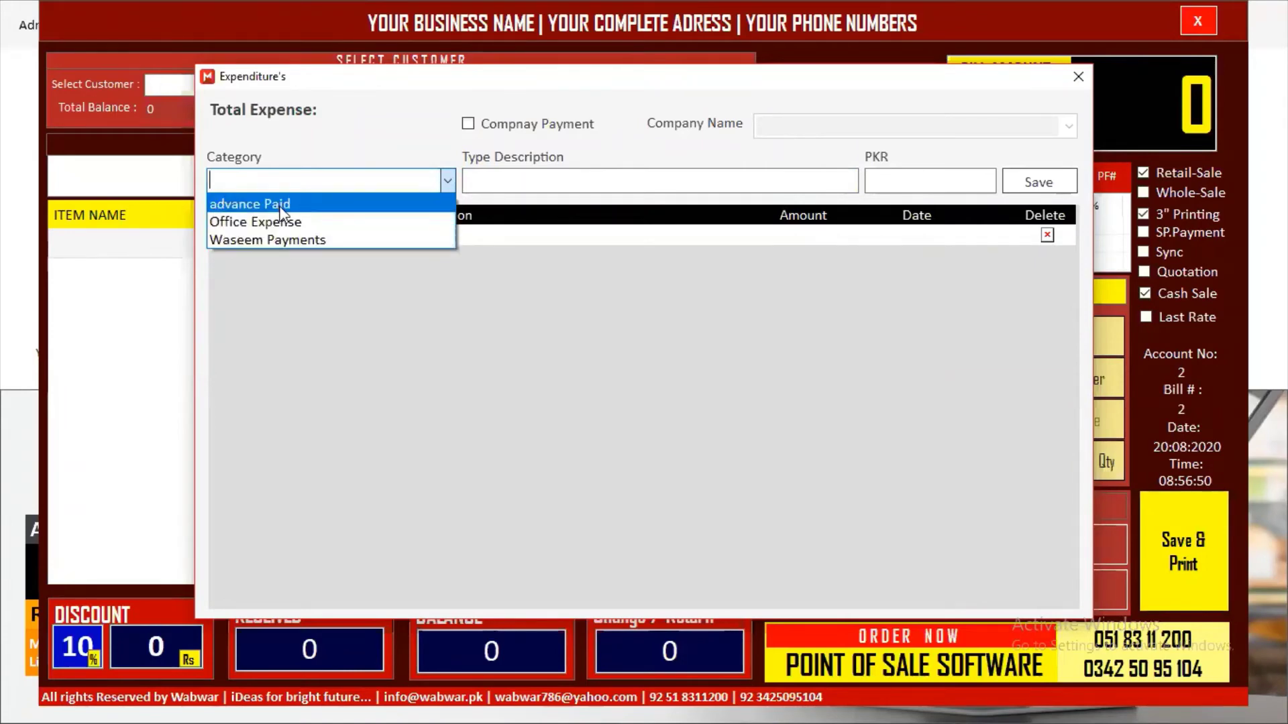
left_click(315, 223)
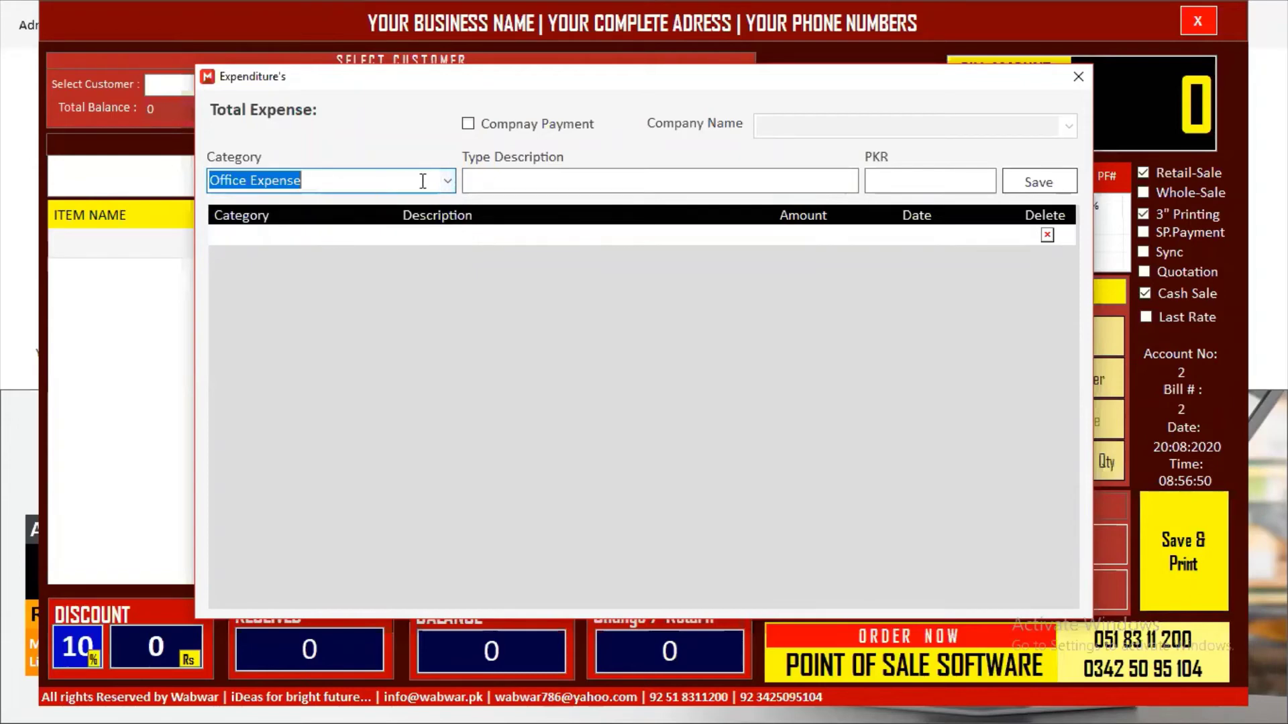
left_click(527, 180)
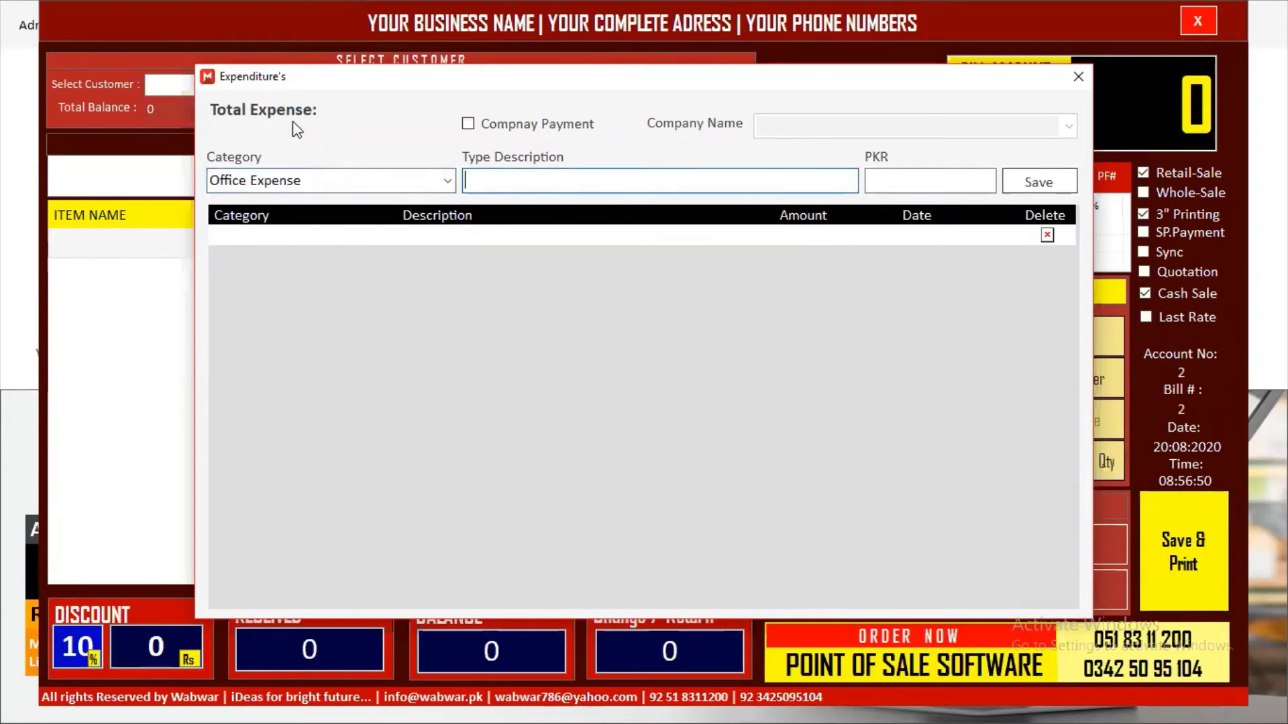
type("JKLJKLJKLJ")
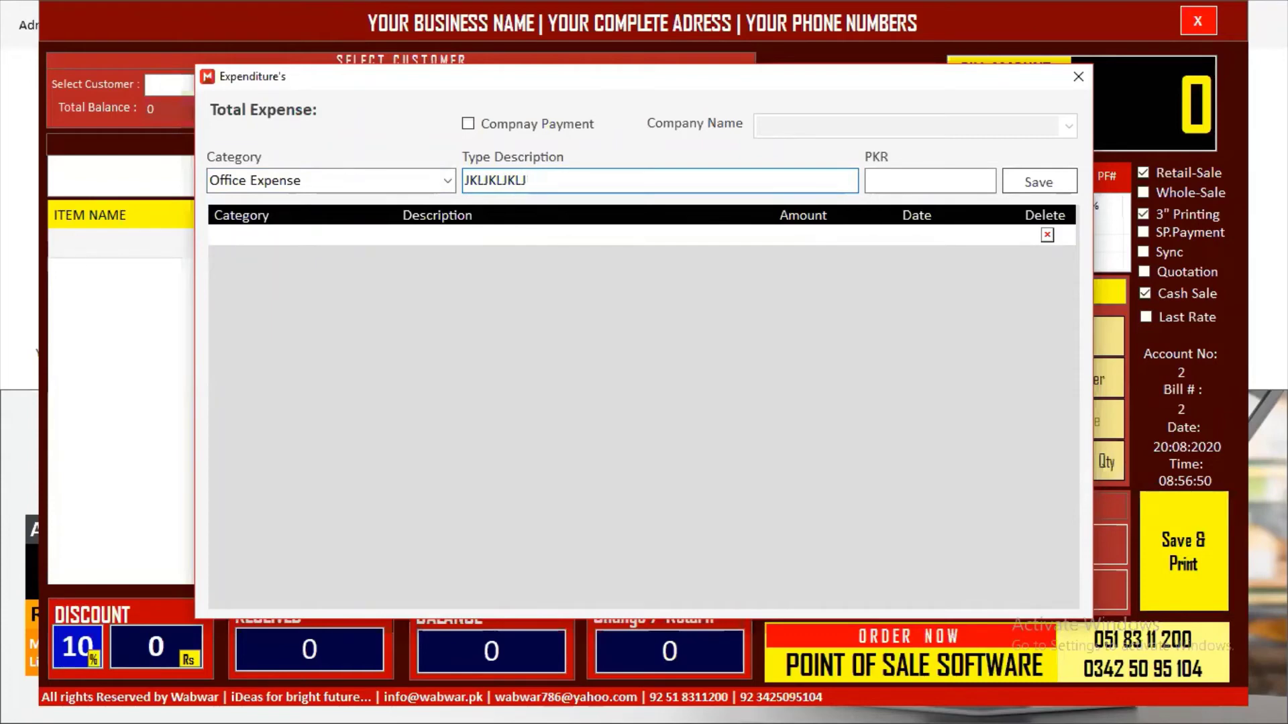
key("ctrl+a")
key("BackSpace")
Save the office expense with the description TEA EXPENSE and an amount of 500 PKR, review its row and close the expenditures form.
type("TEA EXPENSE")
key("Tab")
type("500")
key("Tab")
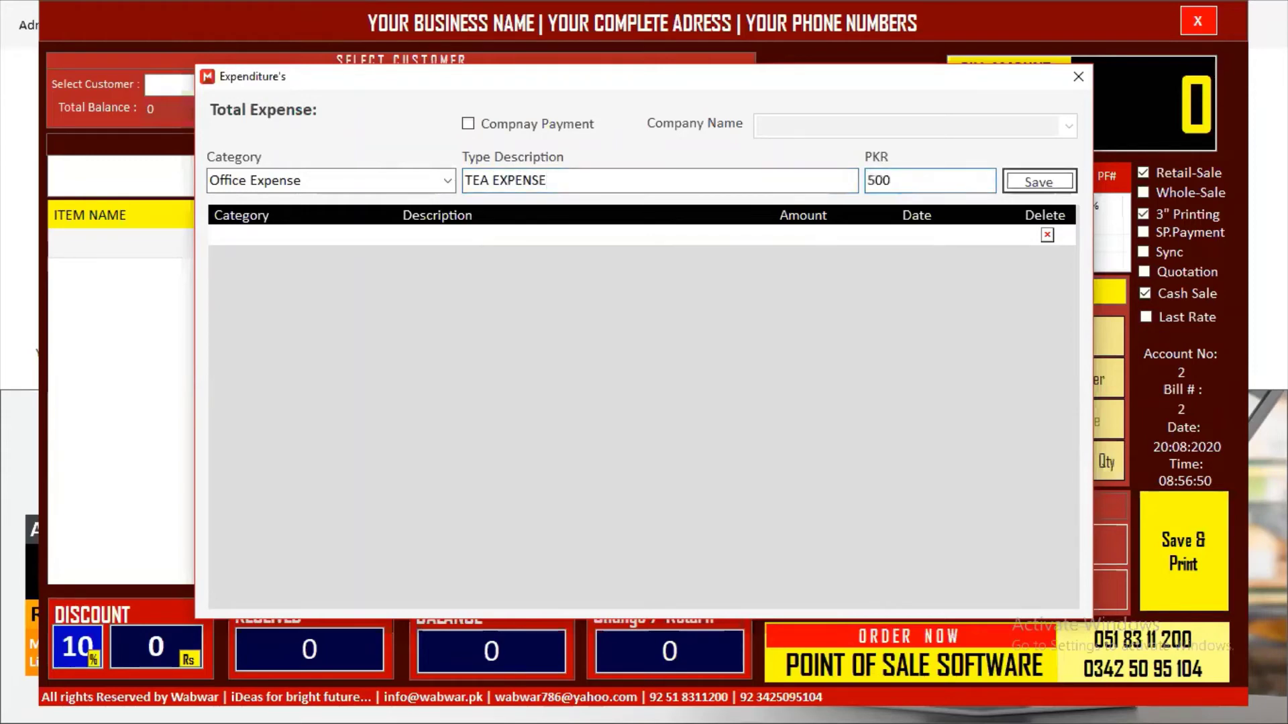
key("Return")
key("Return")
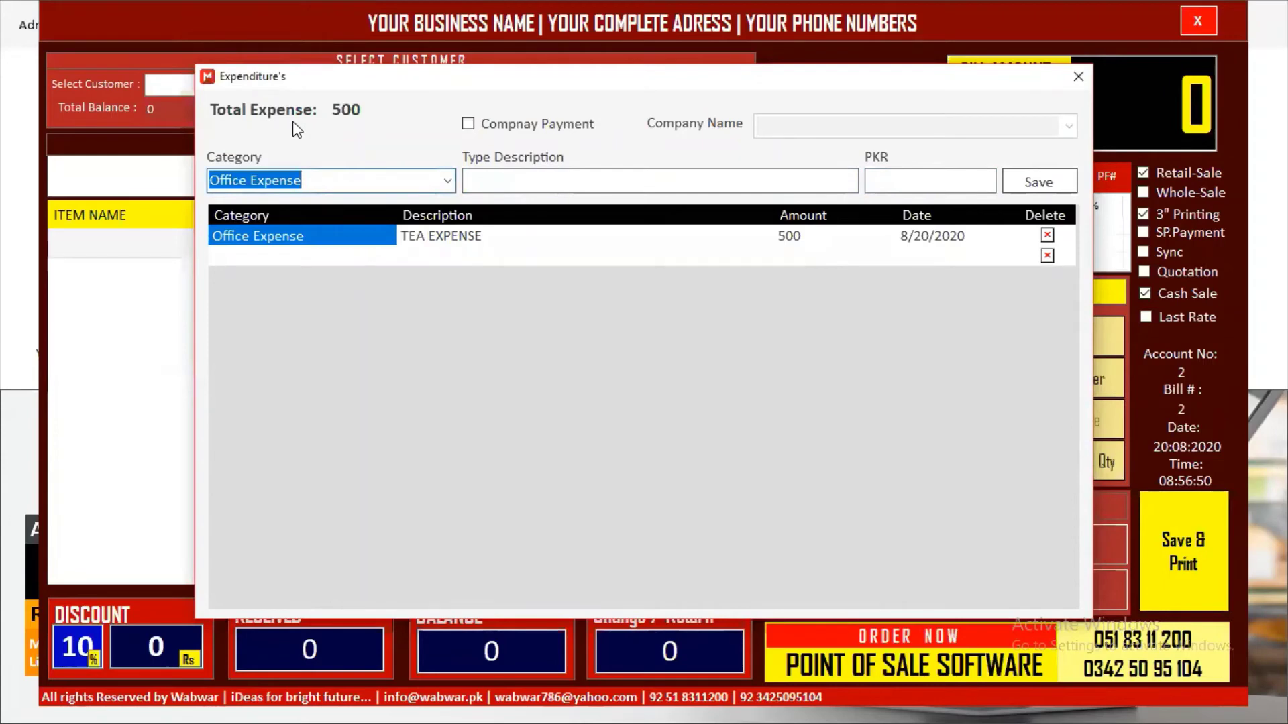
left_click_drag(287, 241, 984, 250)
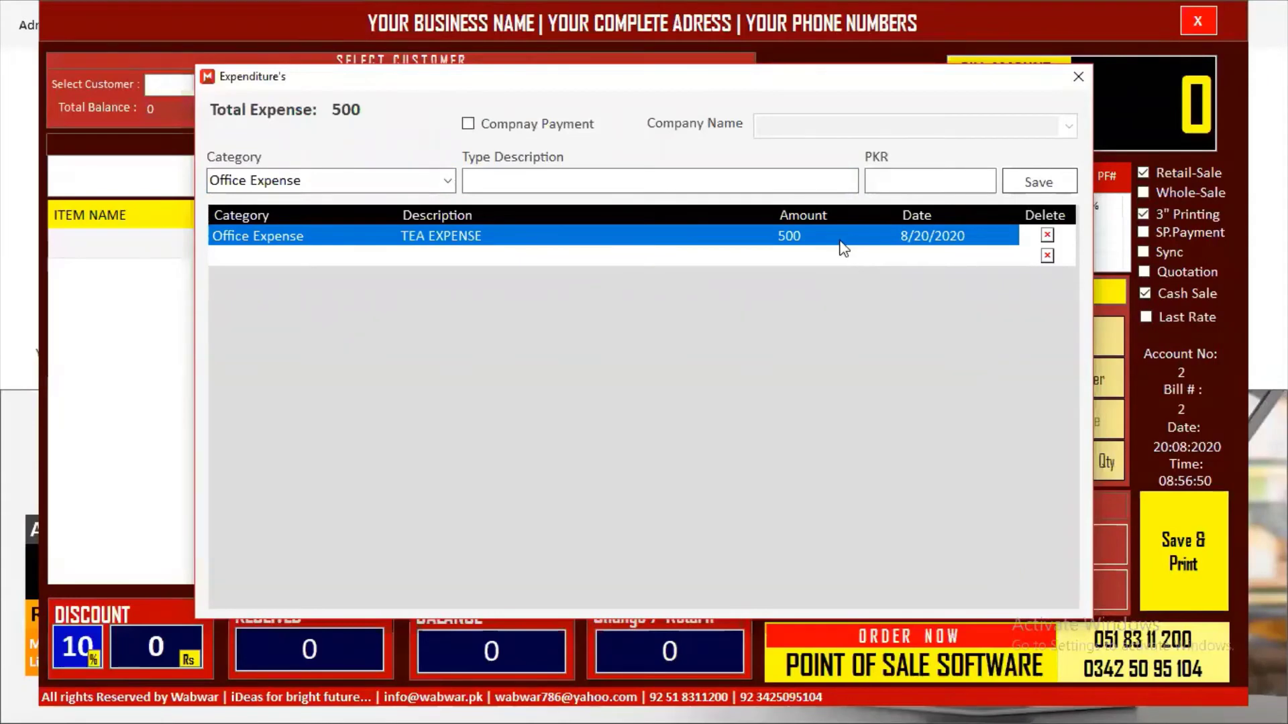
left_click(1078, 76)
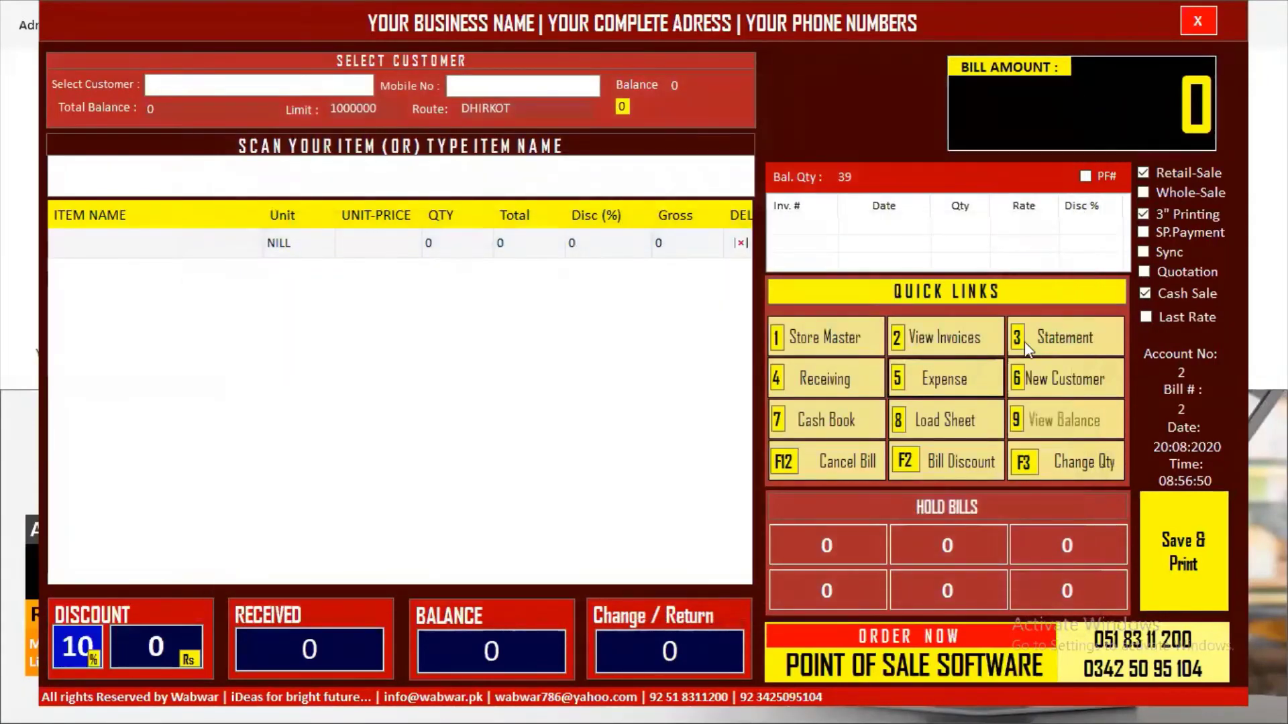
View the customer creation form with its address and mobile number fields, and close it without adding a customer.
left_click(1057, 377)
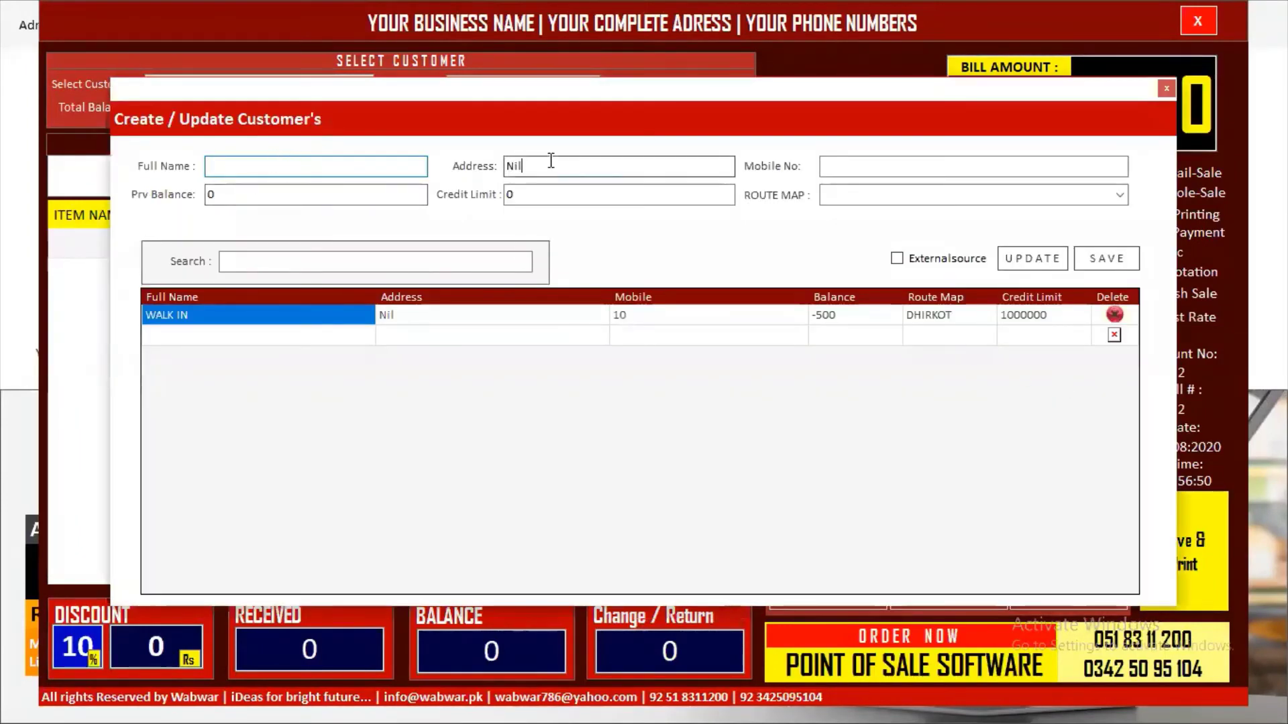
left_click(1120, 173)
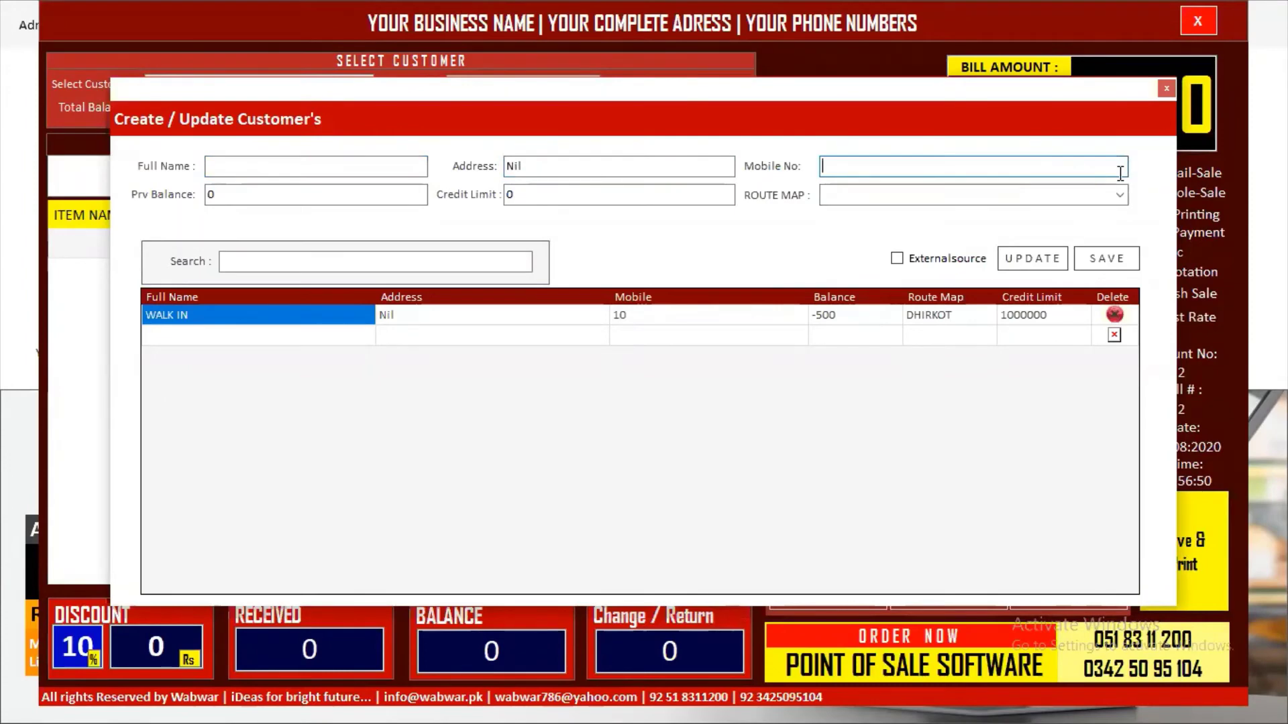
left_click(1165, 88)
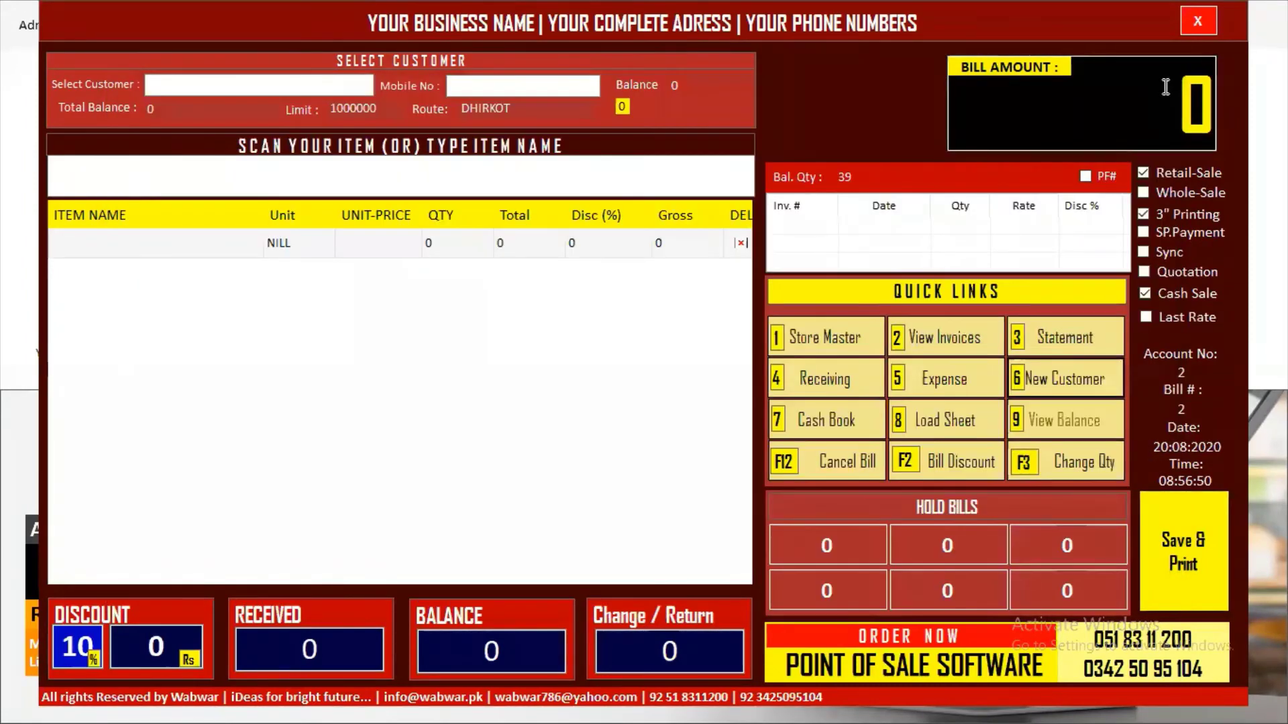
Generate the cash book summary from 8/1/2020 to 8/20/2020 and open it as a report.
left_click(802, 434)
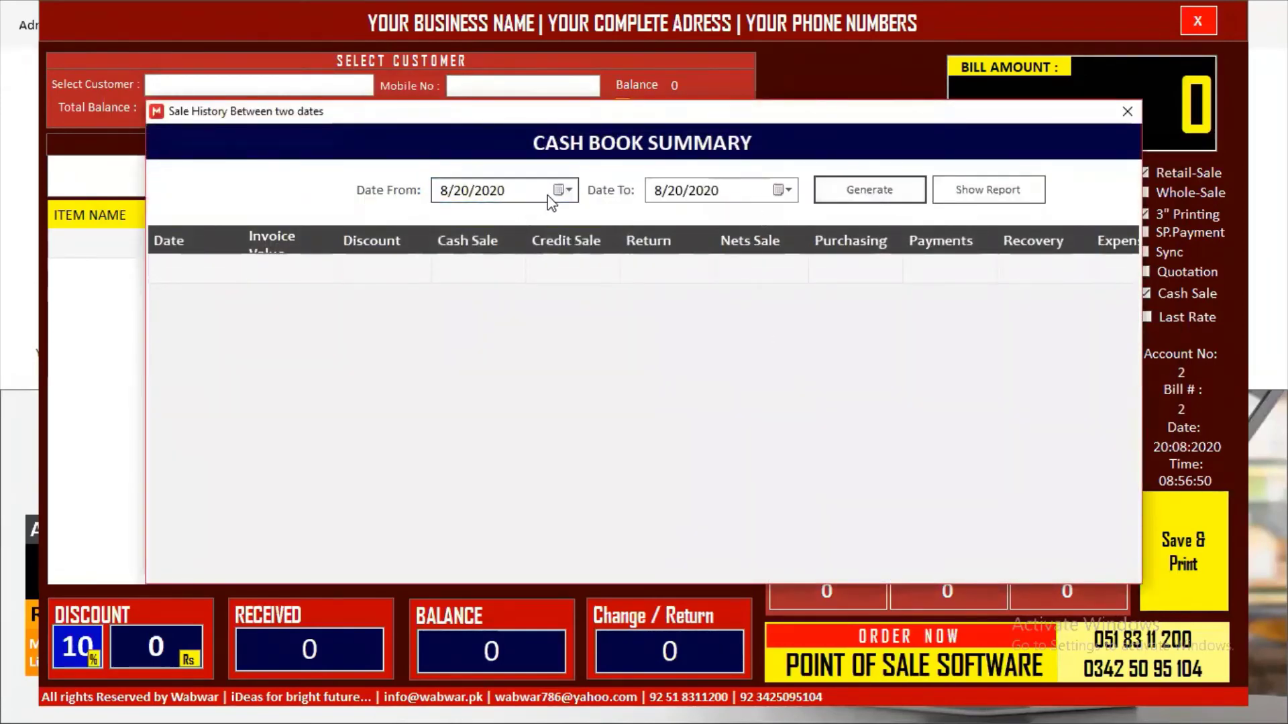
left_click(563, 190)
left_click(617, 256)
left_click(869, 190)
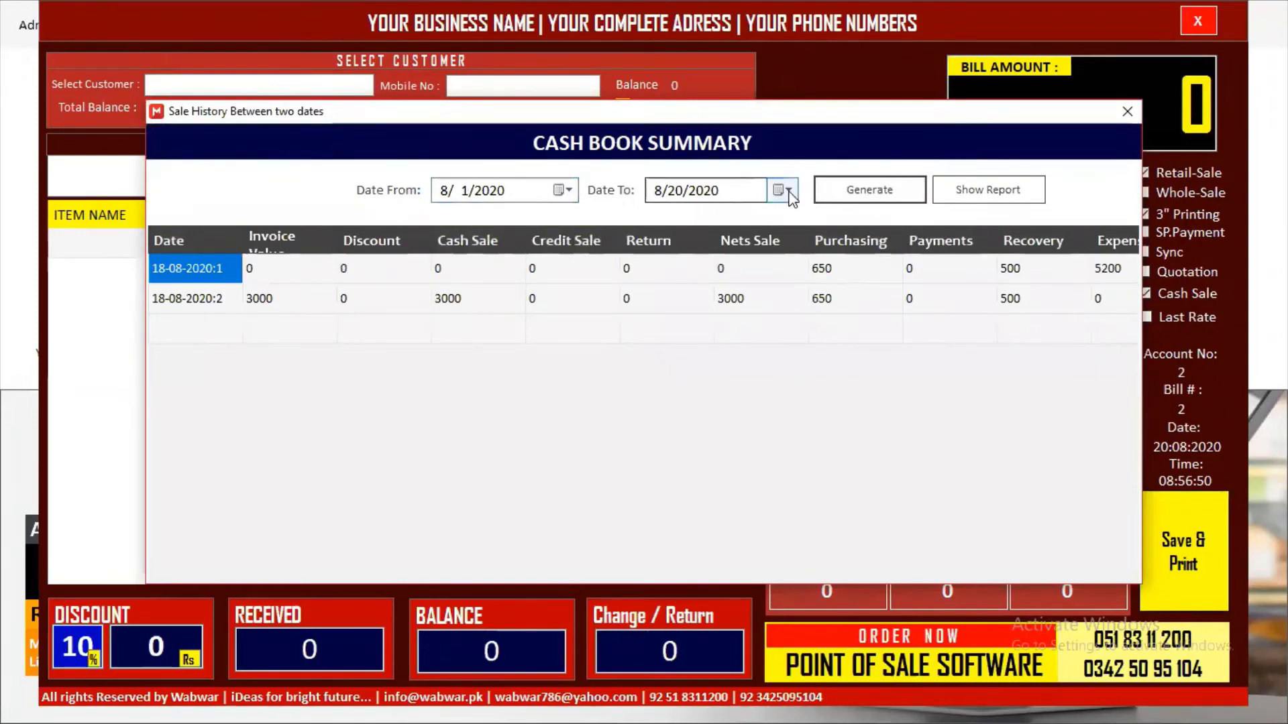
left_click(563, 191)
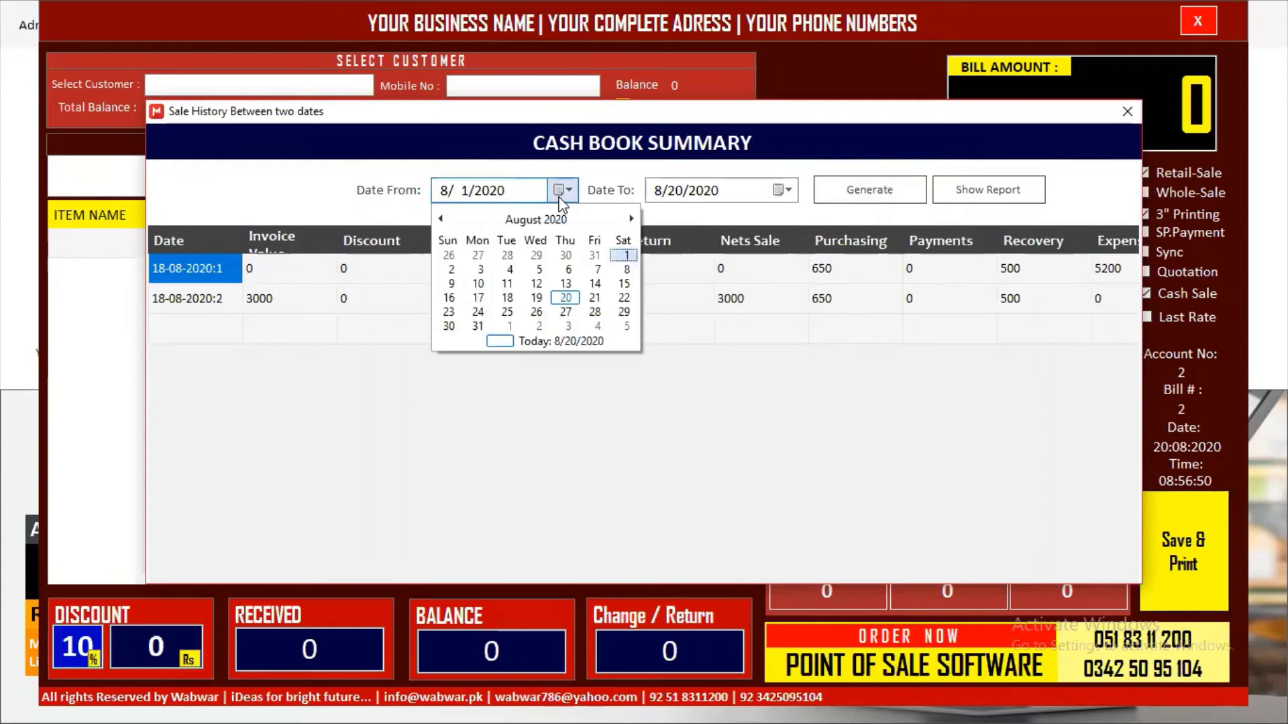
left_click(623, 253)
left_click(902, 201)
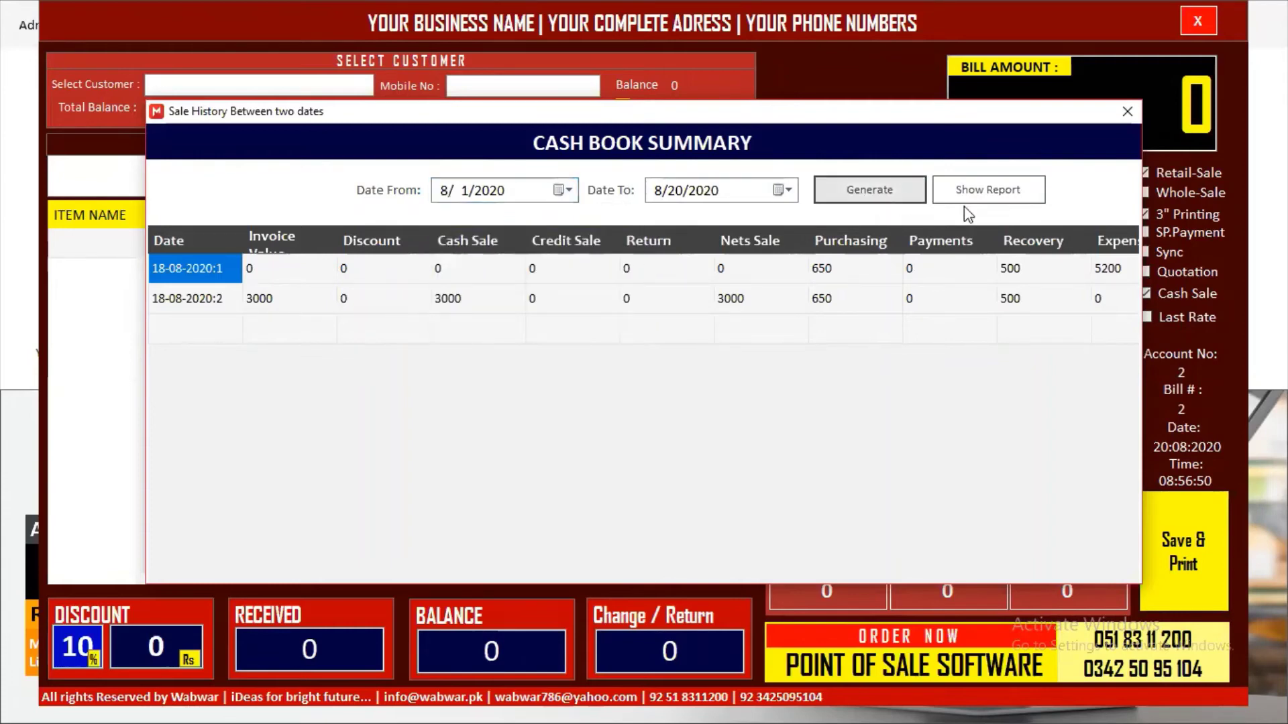
left_click(996, 205)
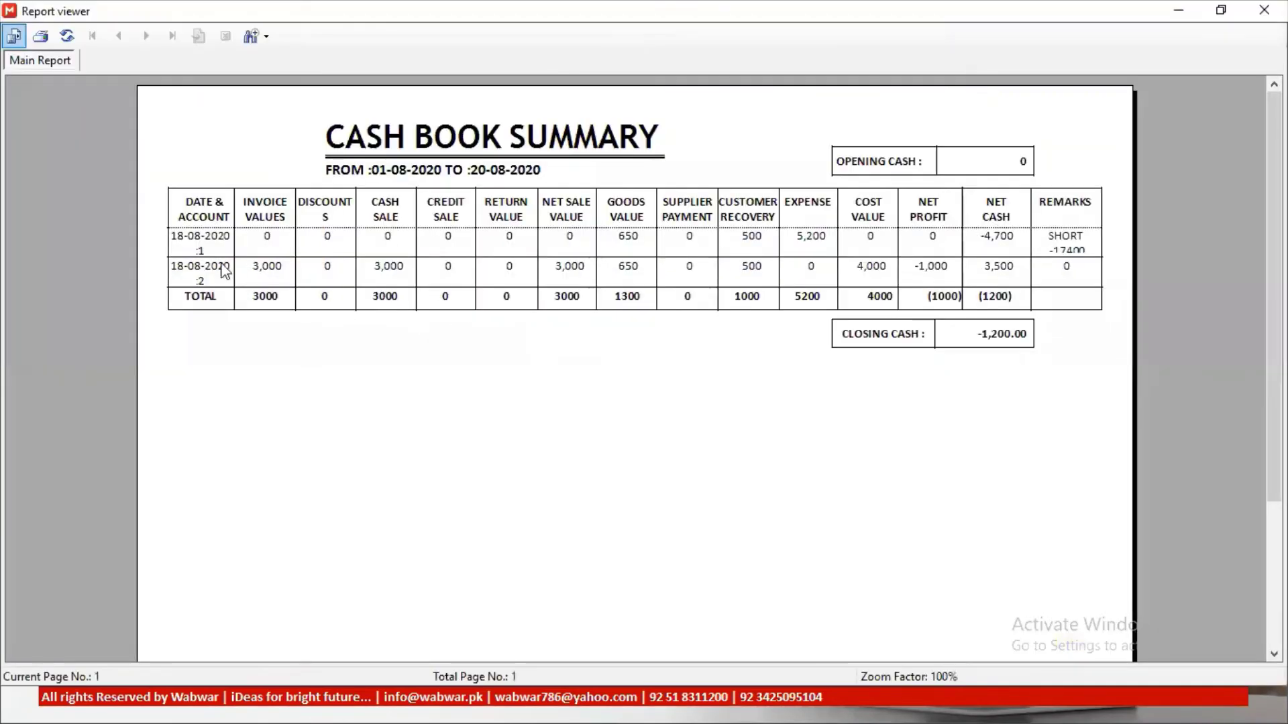
Examine the date and account entries for accounts 1 and 2 in the cash book report.
left_click(204, 246)
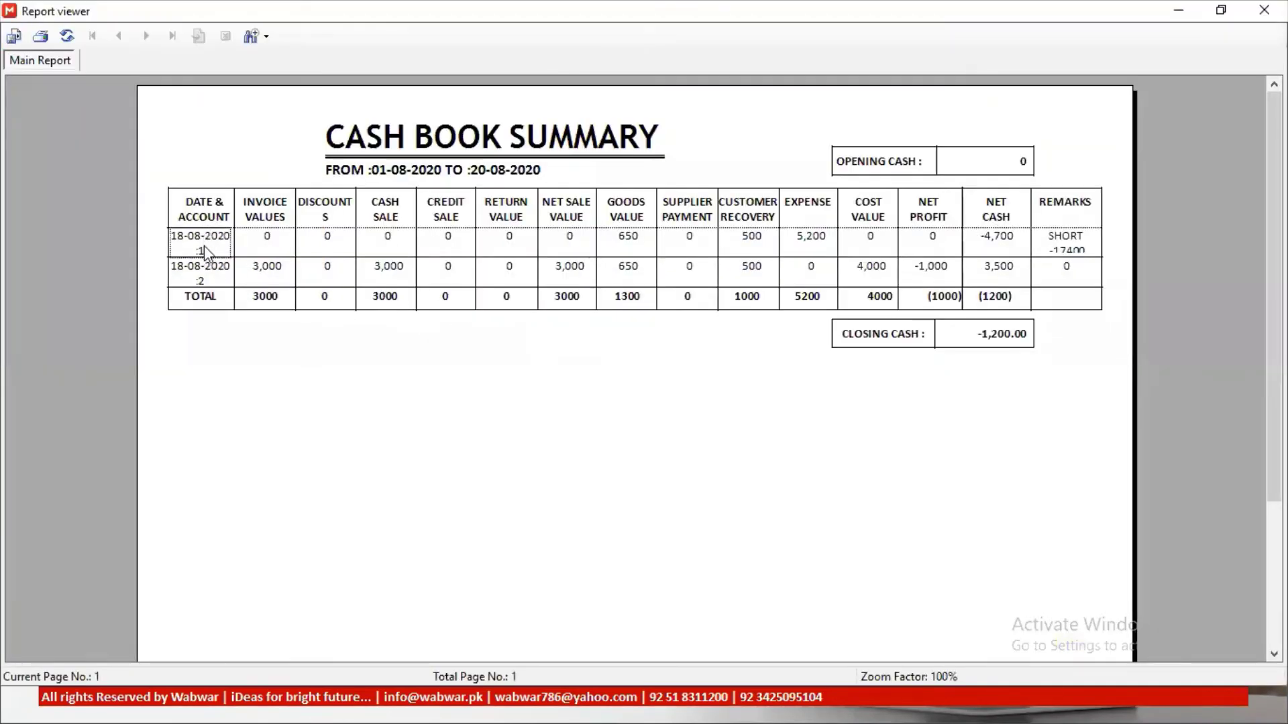
left_click(203, 281)
left_click(201, 250)
left_click(206, 253)
left_click(201, 266)
Examine the invoice value, cash sale, credit sale, return value and net sale columns of the cash book report.
left_click(279, 217)
left_click(269, 275)
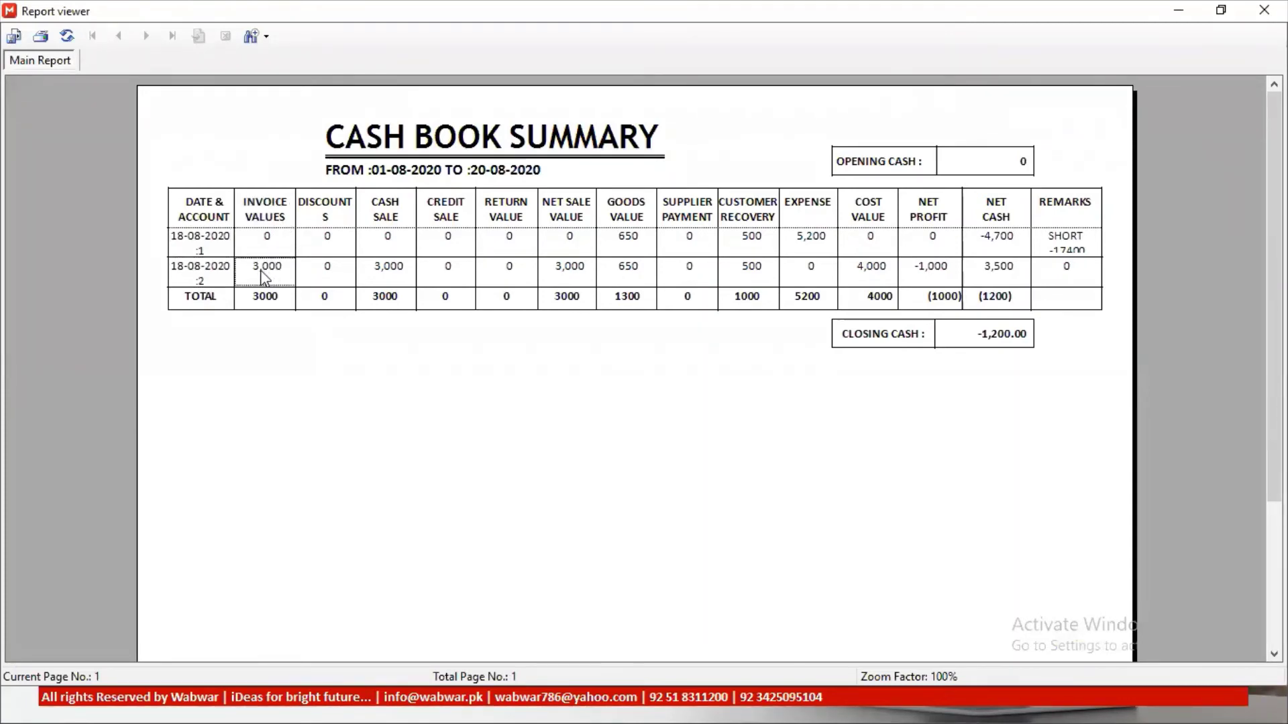
left_click(387, 281)
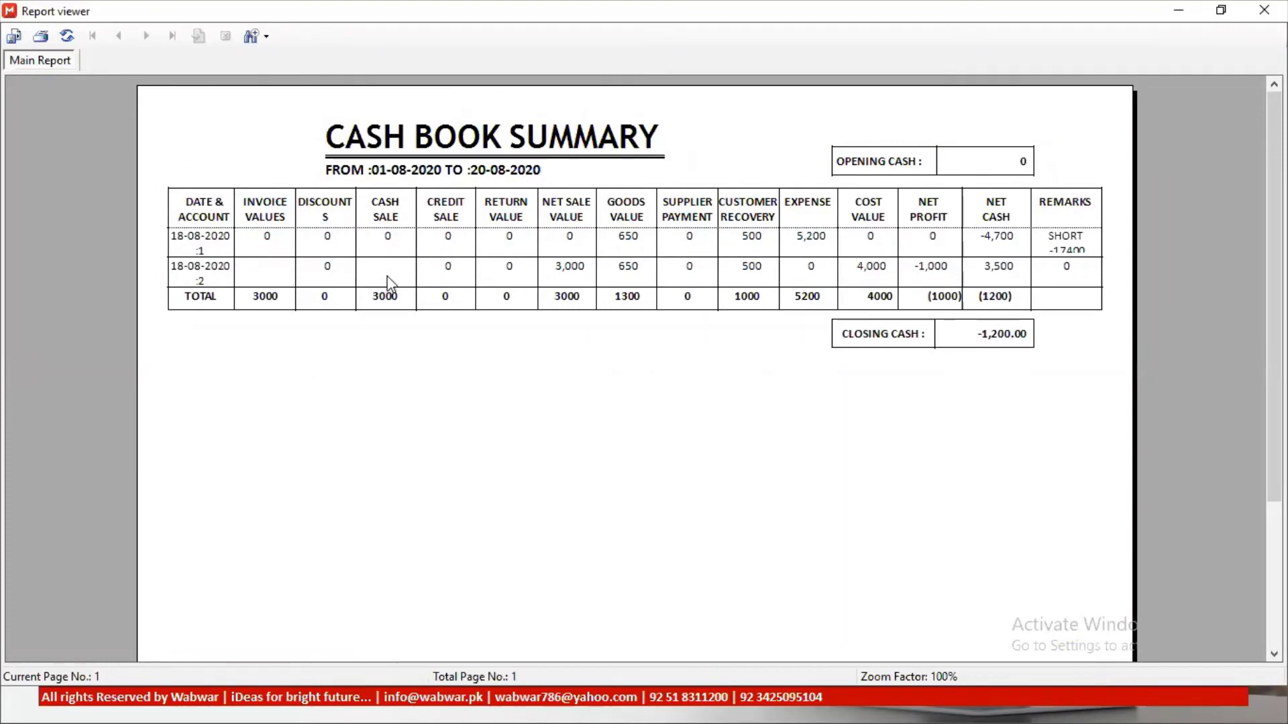
left_click(382, 224)
left_click(450, 216)
left_click(453, 277)
left_click(513, 214)
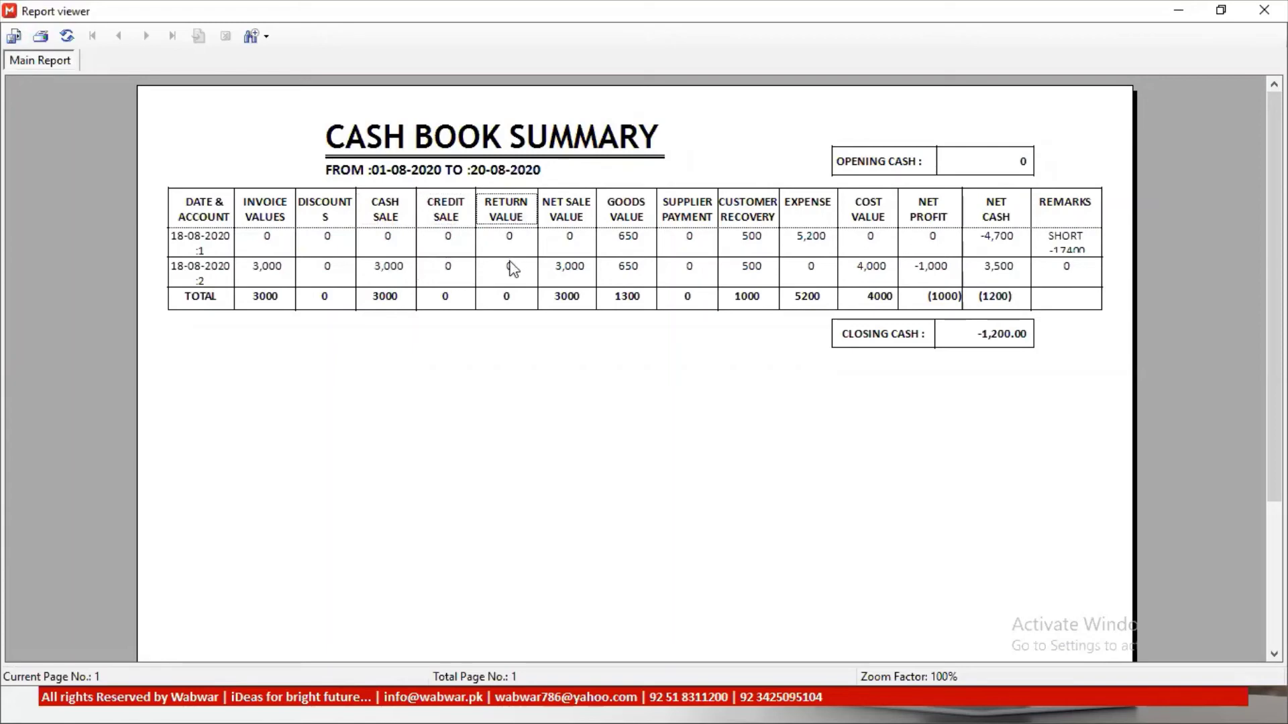
left_click(510, 268)
left_click(570, 213)
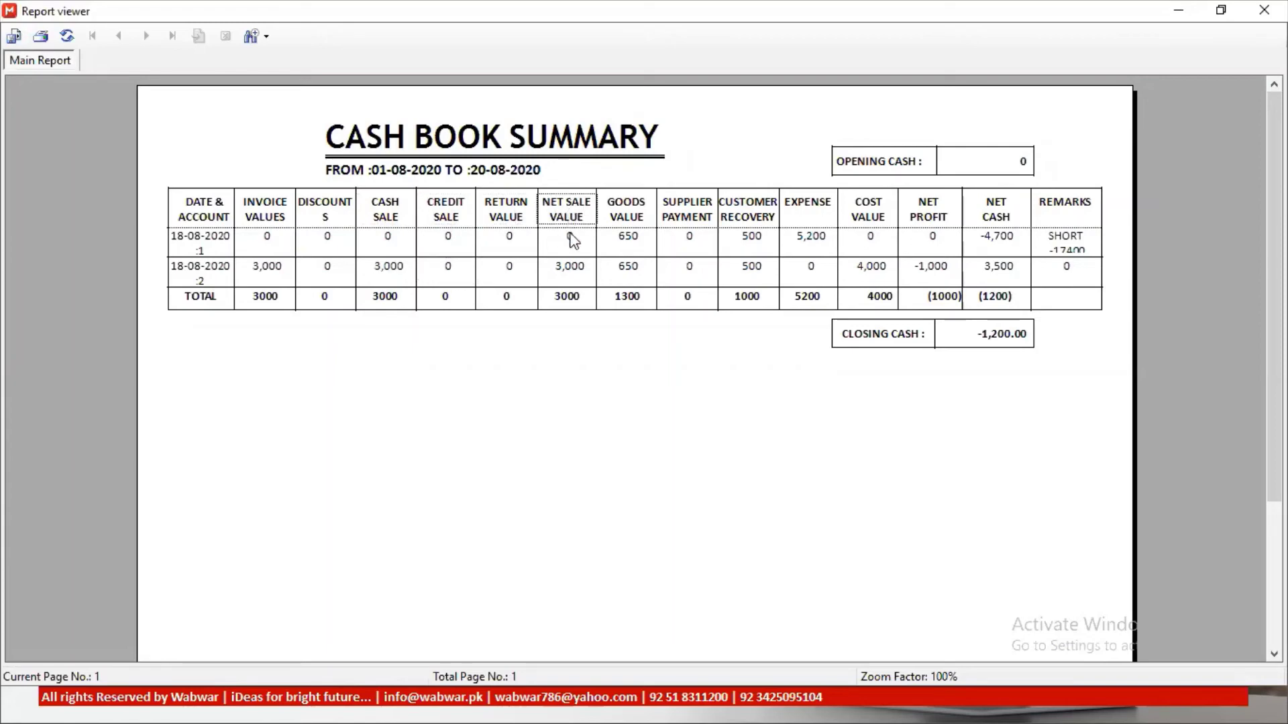
left_click(578, 275)
Examine the goods value, customer recovery, expense, cost value and net profit columns, and close the report and the sale point screen.
left_click(631, 211)
left_click(752, 210)
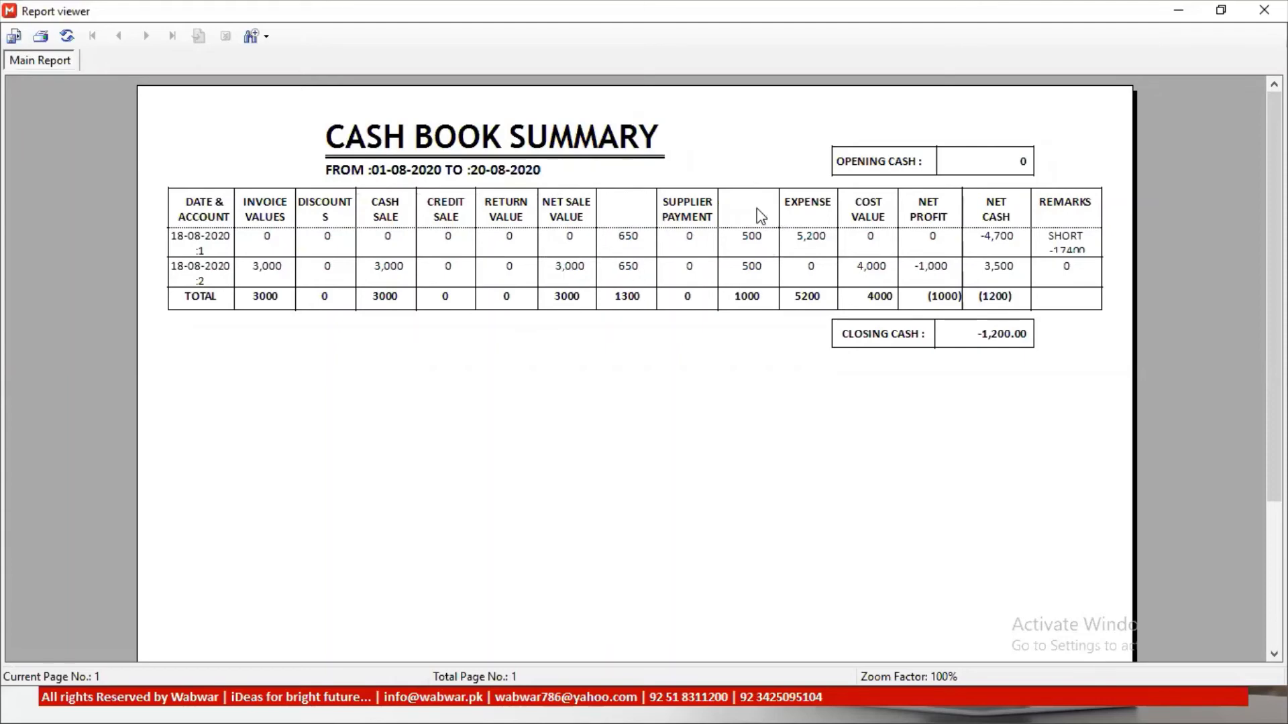
left_click(755, 271)
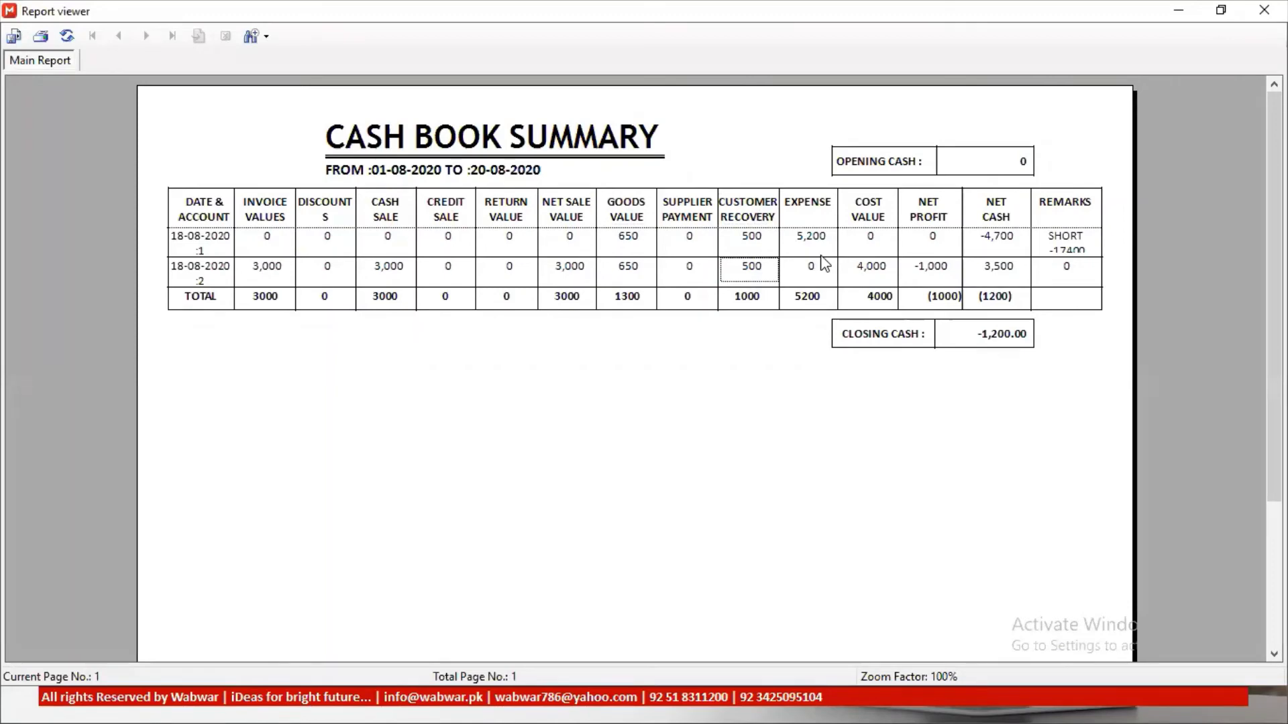
left_click(875, 268)
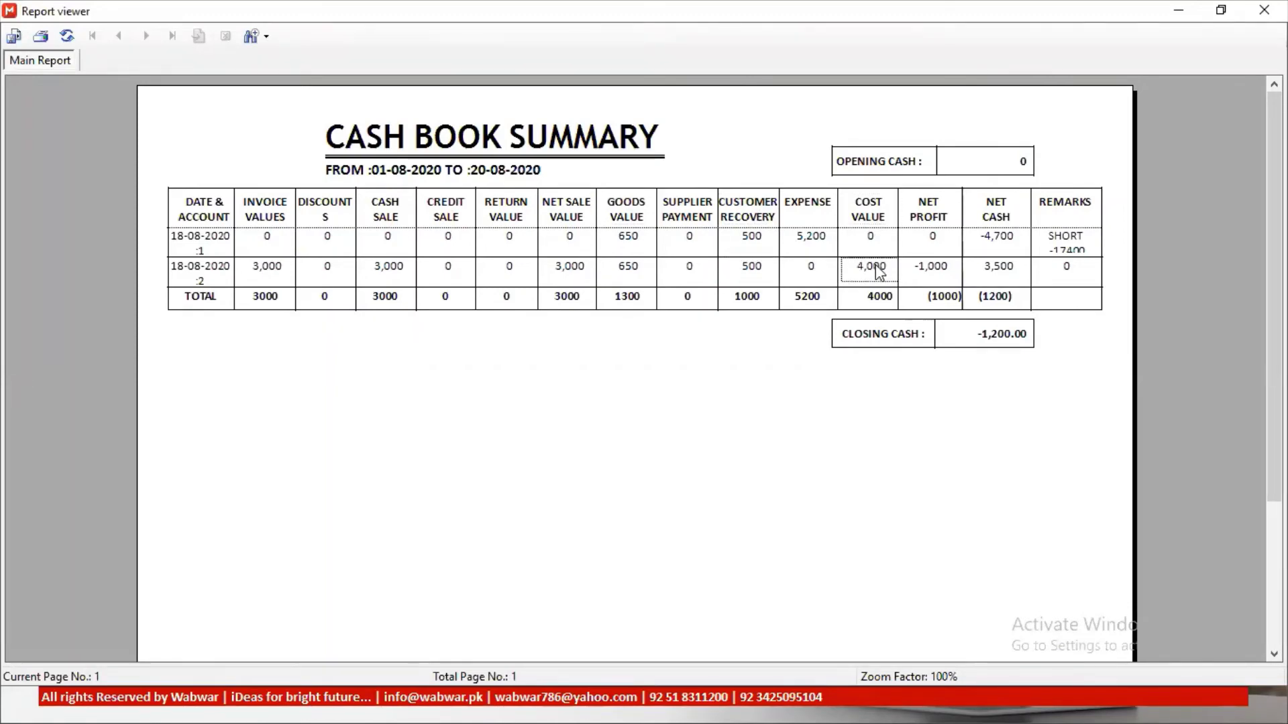
left_click(810, 240)
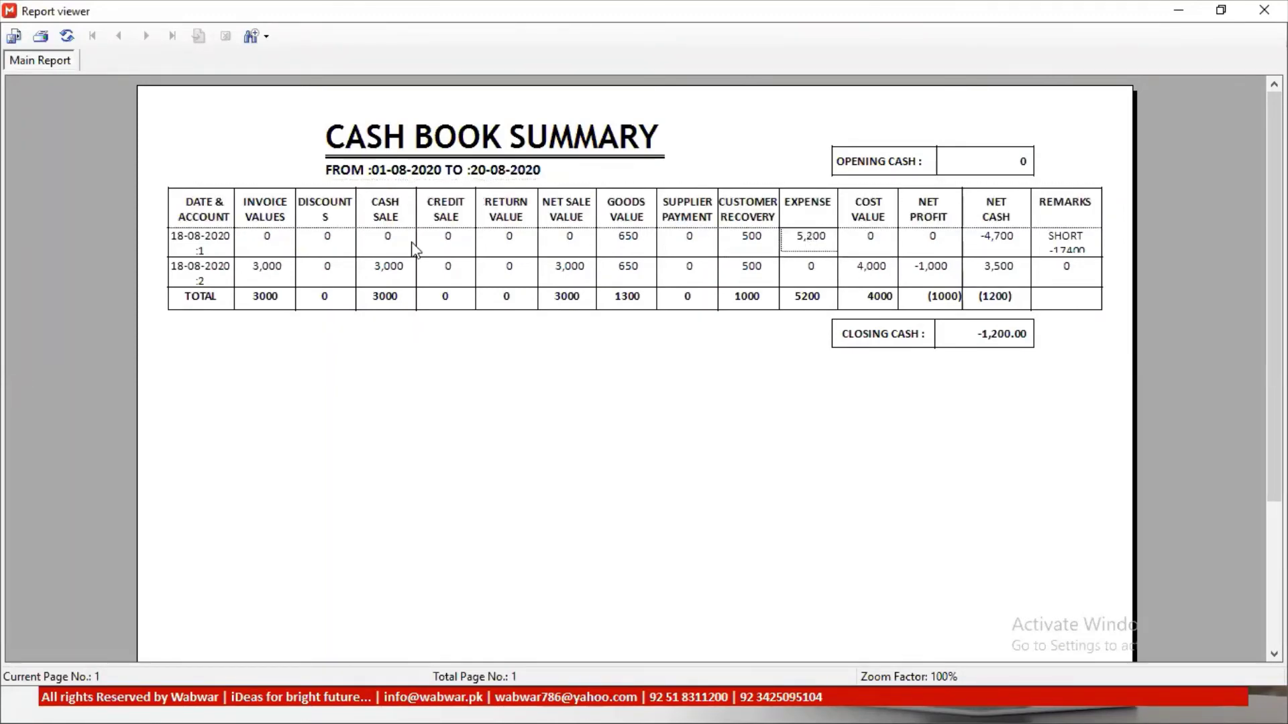
left_click(873, 277)
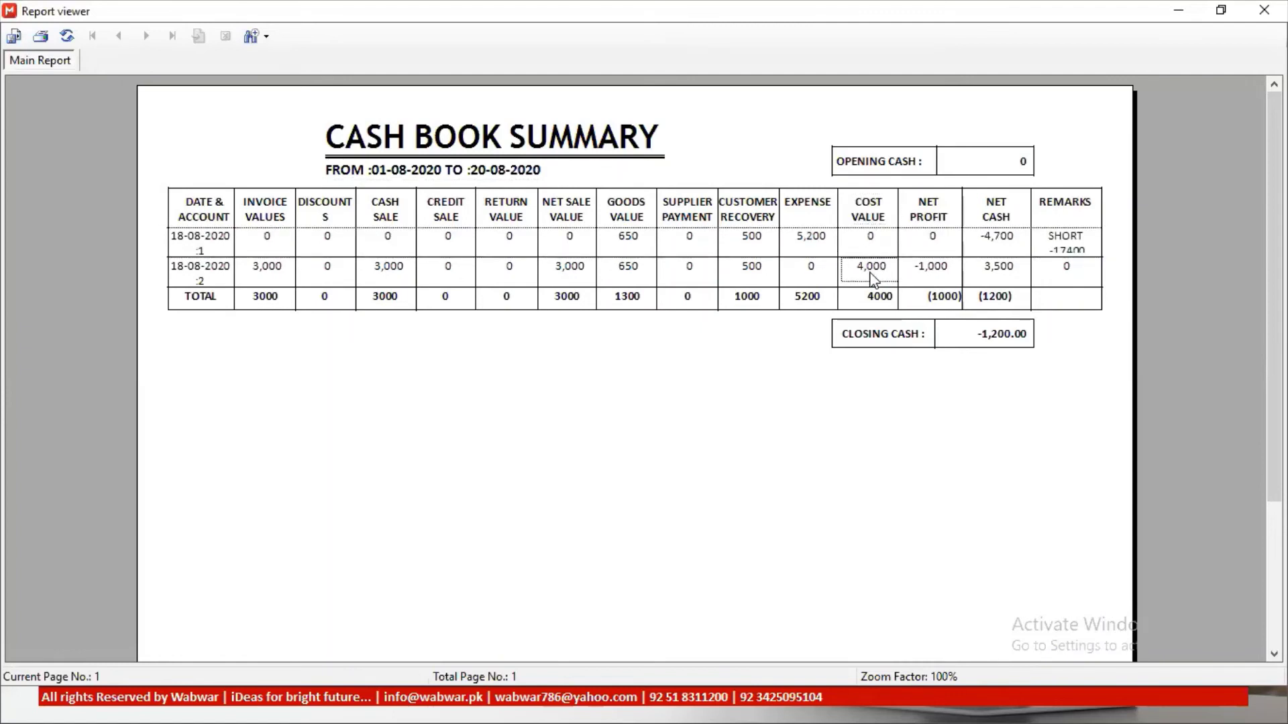
left_click(926, 277)
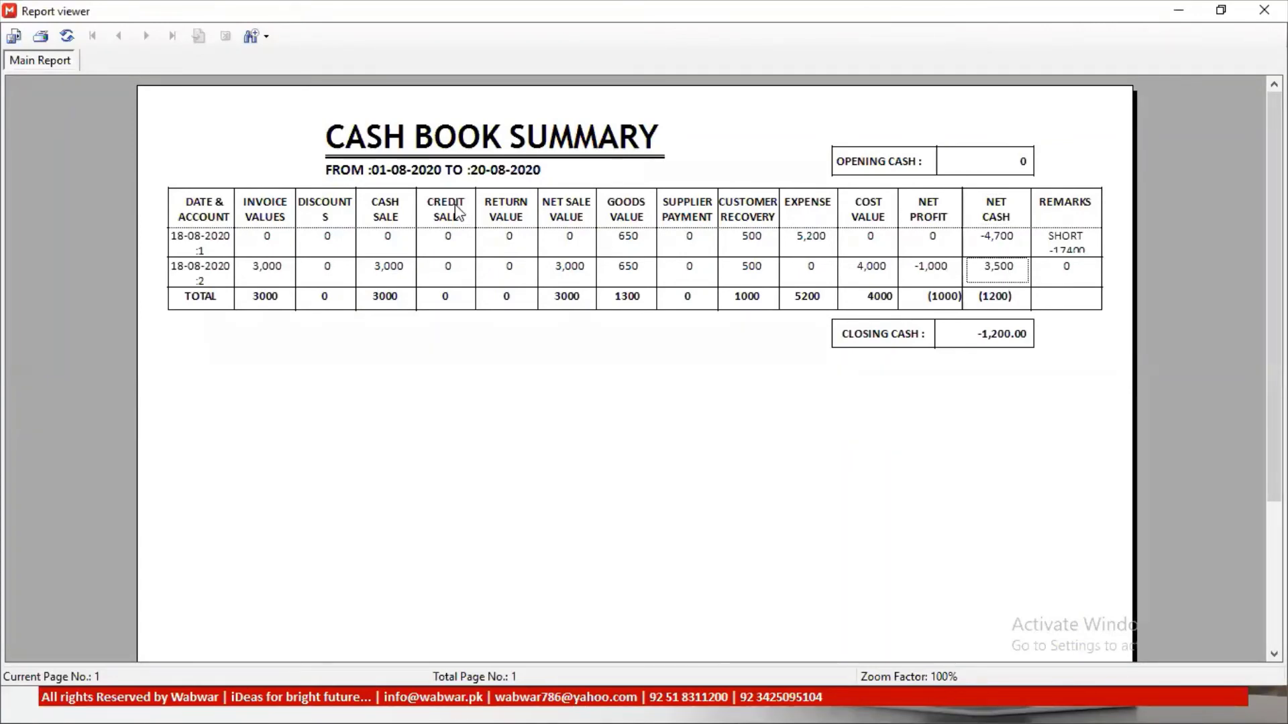
left_click(452, 151)
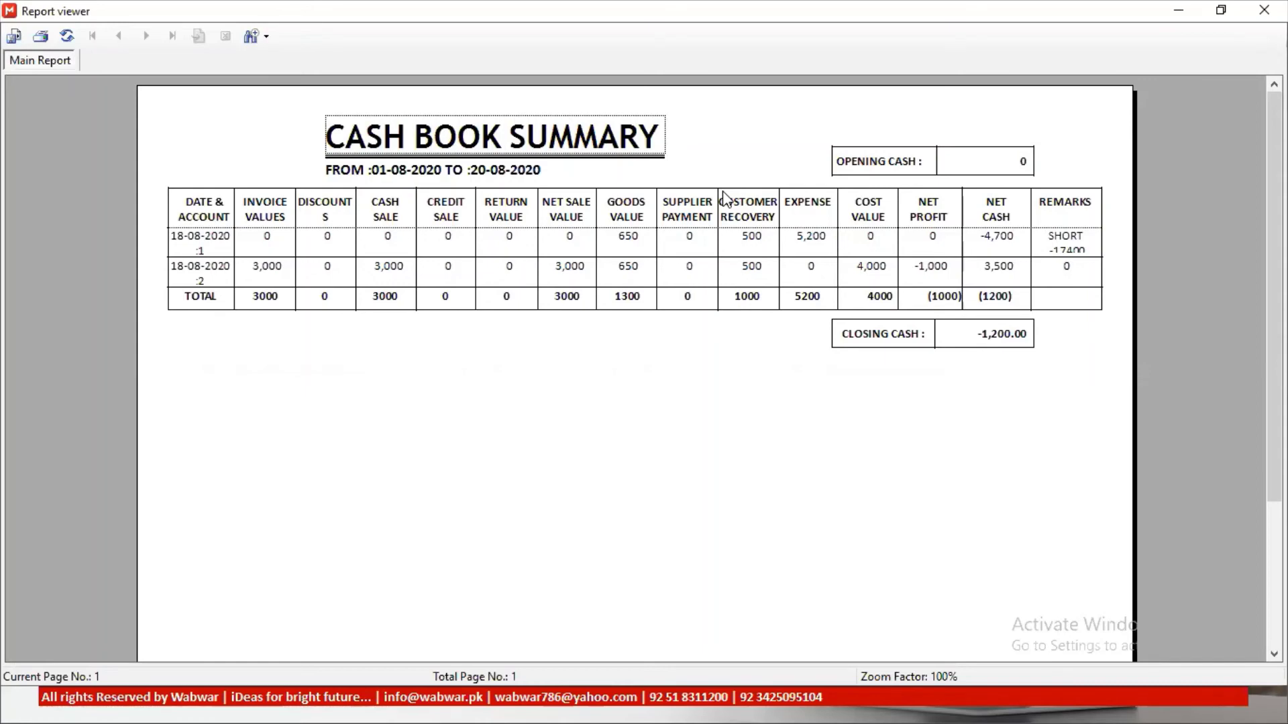
left_click(1264, 10)
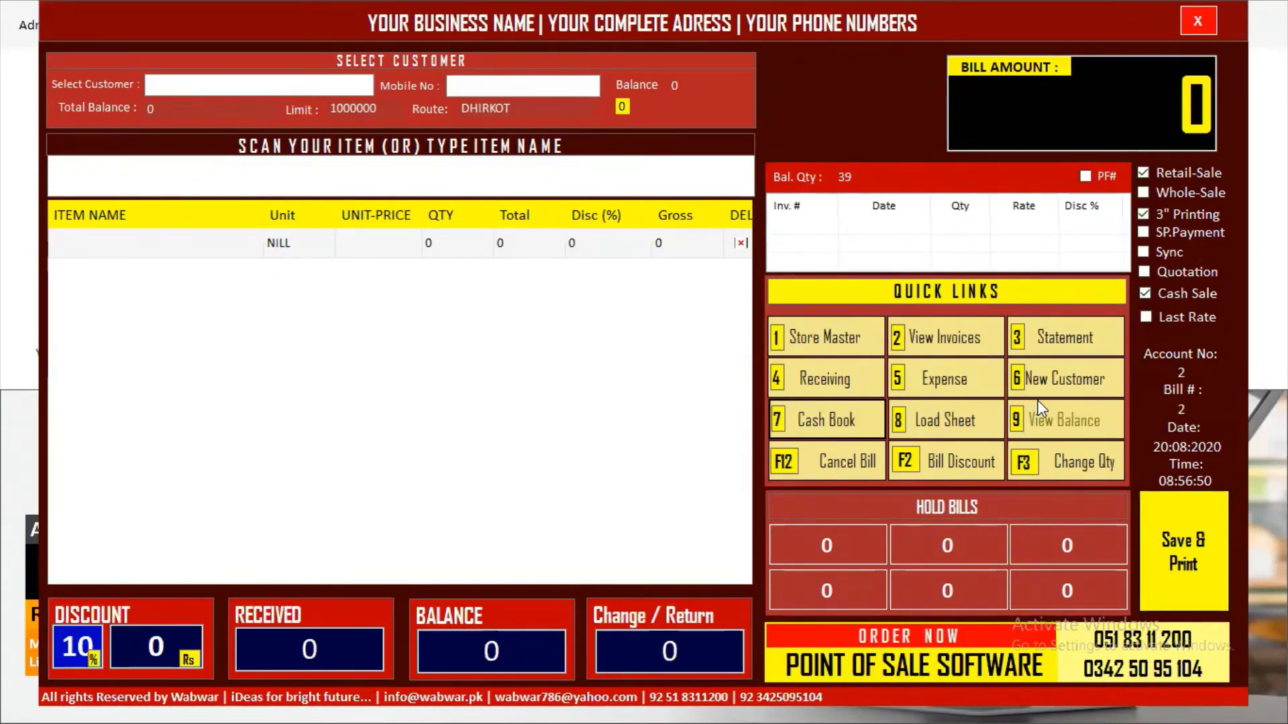
left_click(1198, 21)
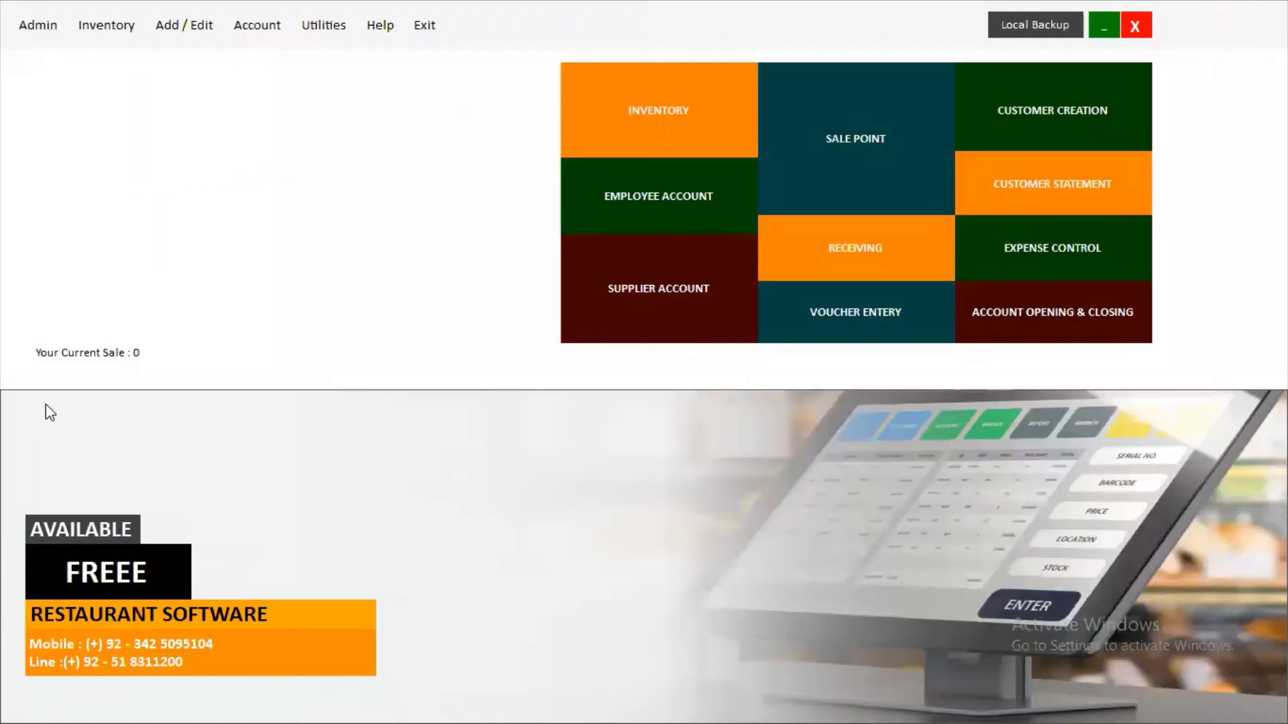
Open the All Customers Balance Detail report from the customer reports and view it full size.
left_click(43, 25)
mouse_move(121, 230)
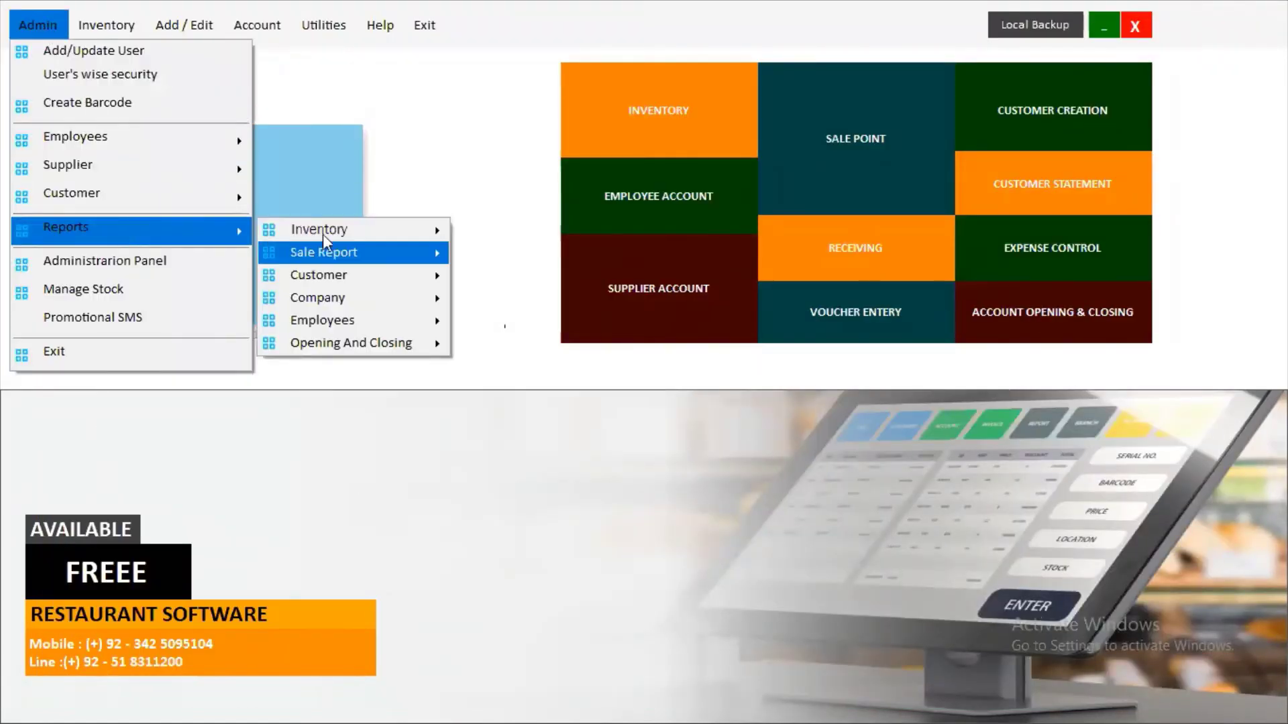
mouse_move(355, 232)
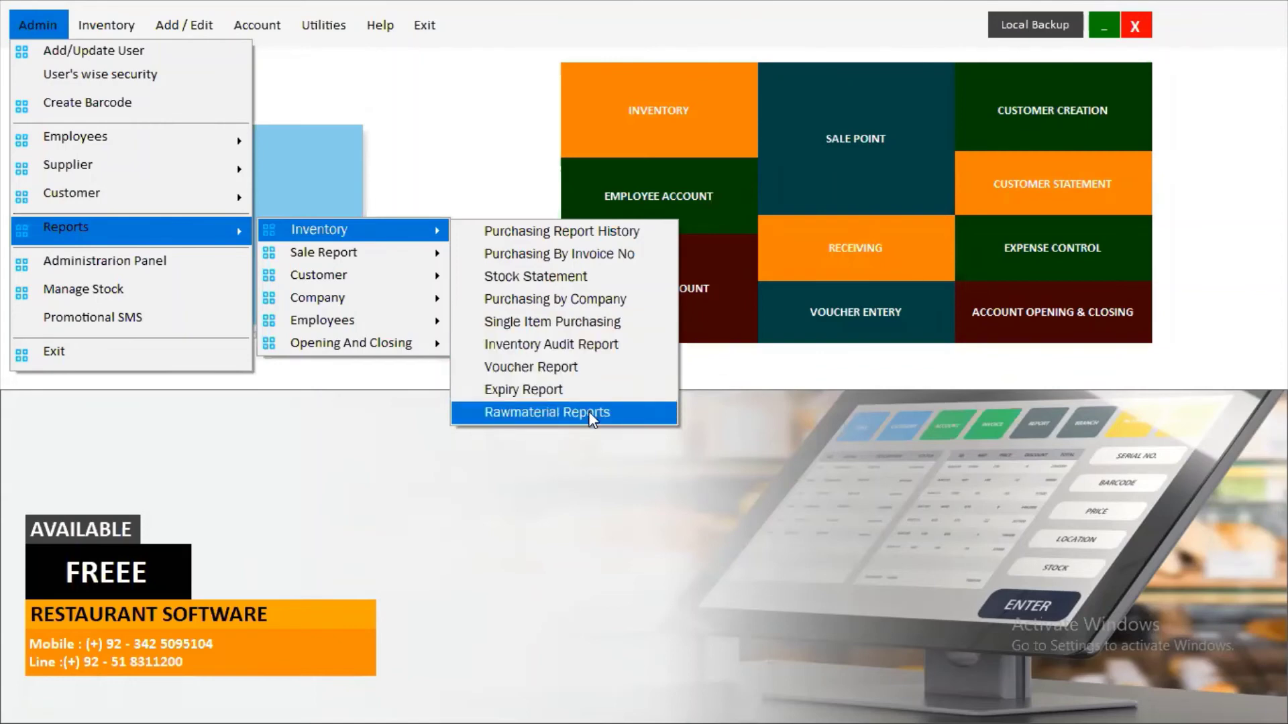
mouse_move(401, 253)
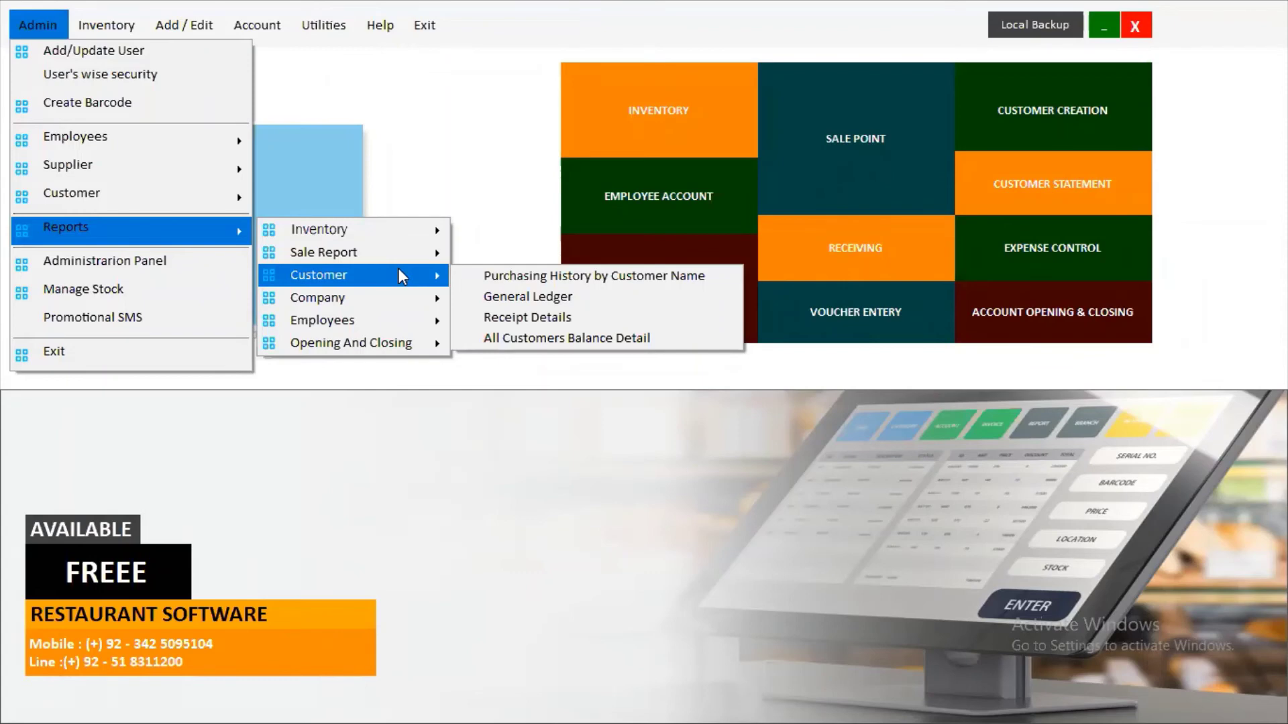
left_click(500, 339)
left_click(651, 346)
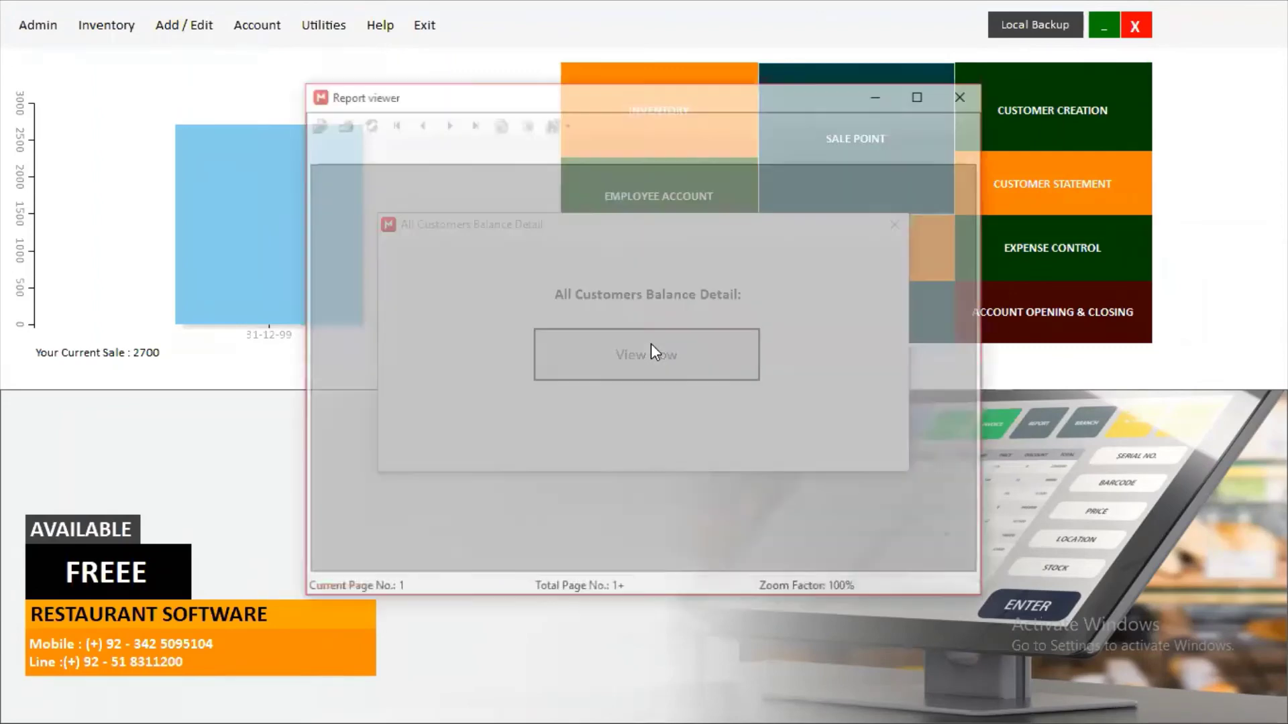
left_click(921, 94)
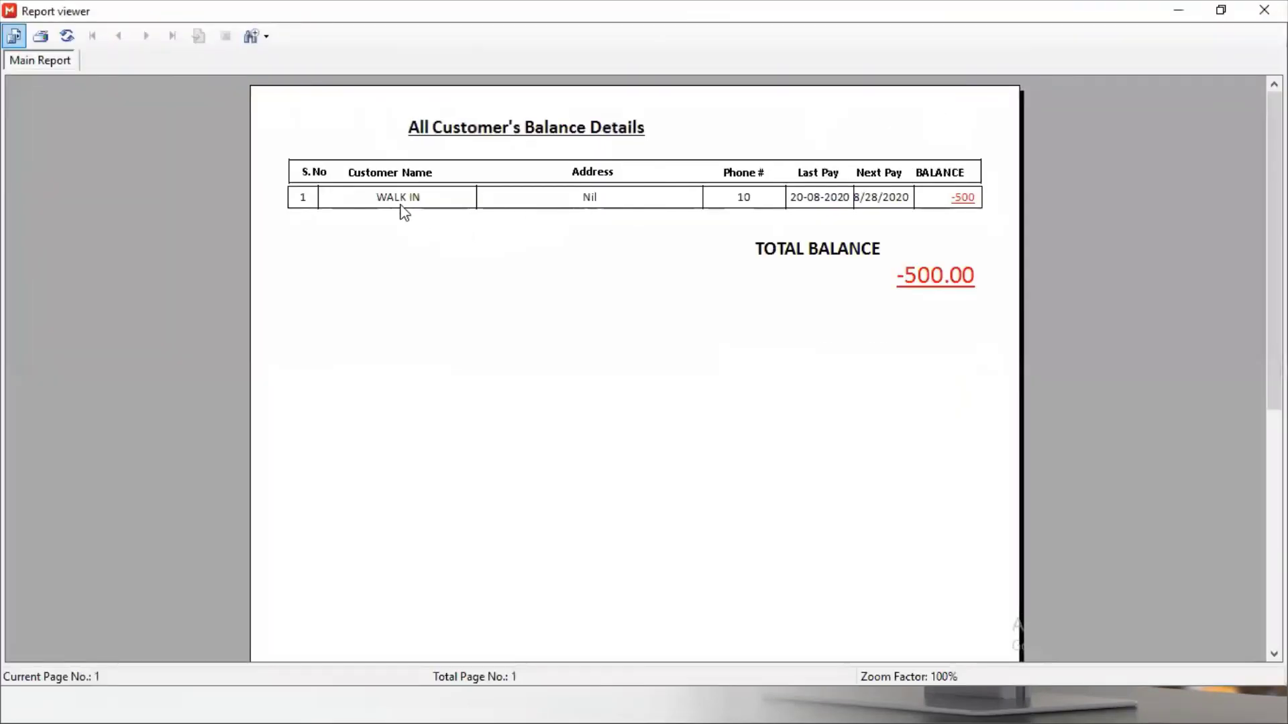
Check the WALK IN customer's balance and the total balance, and close the customer balance report and its dialog.
left_click(962, 204)
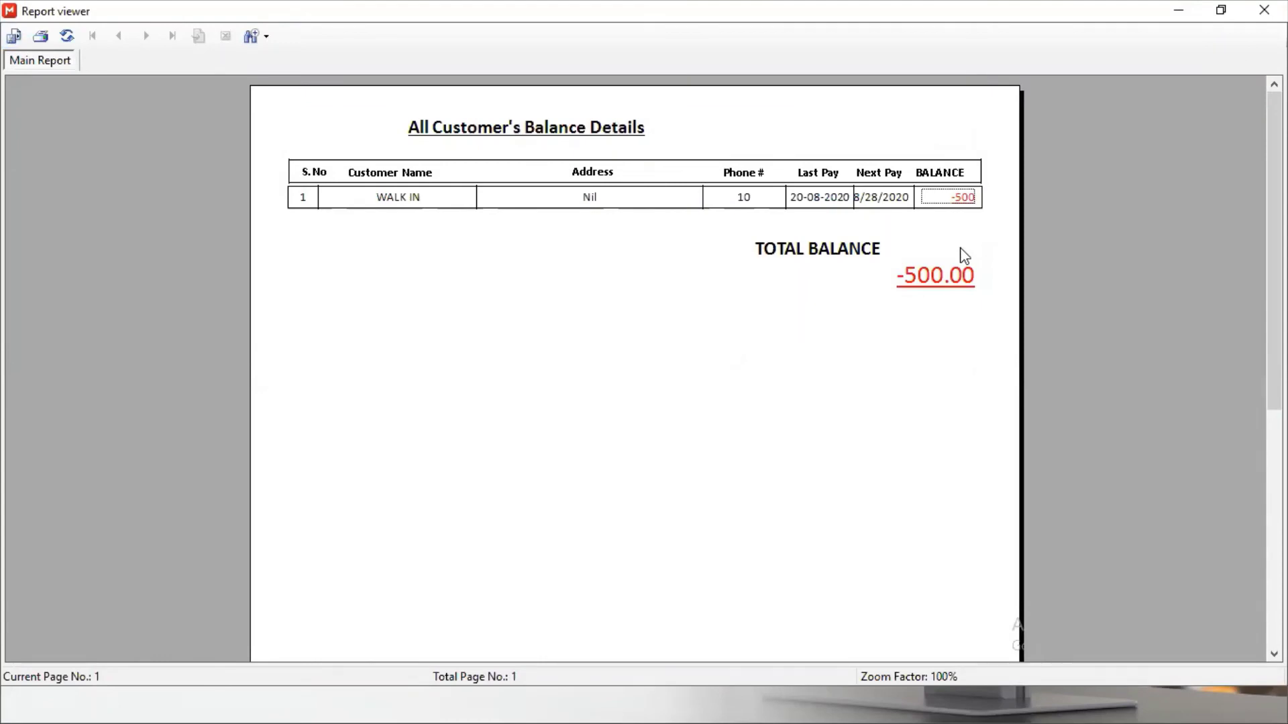
left_click(951, 278)
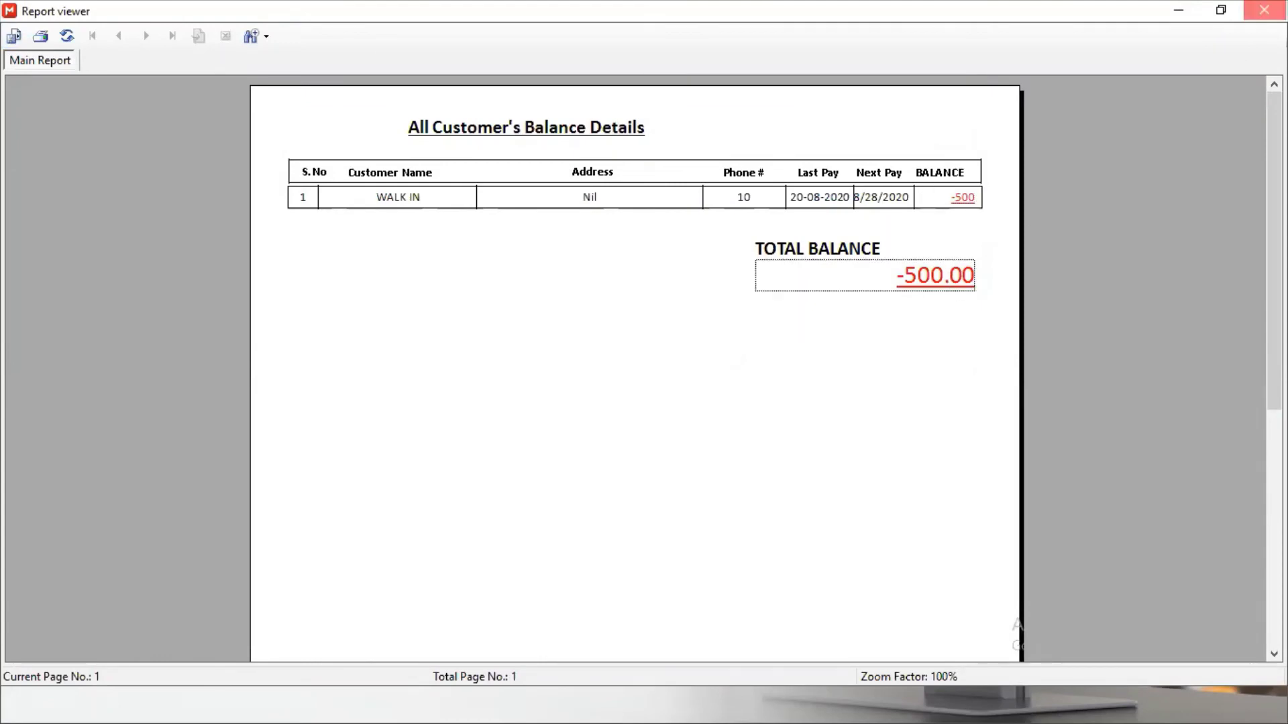
left_click(1264, 9)
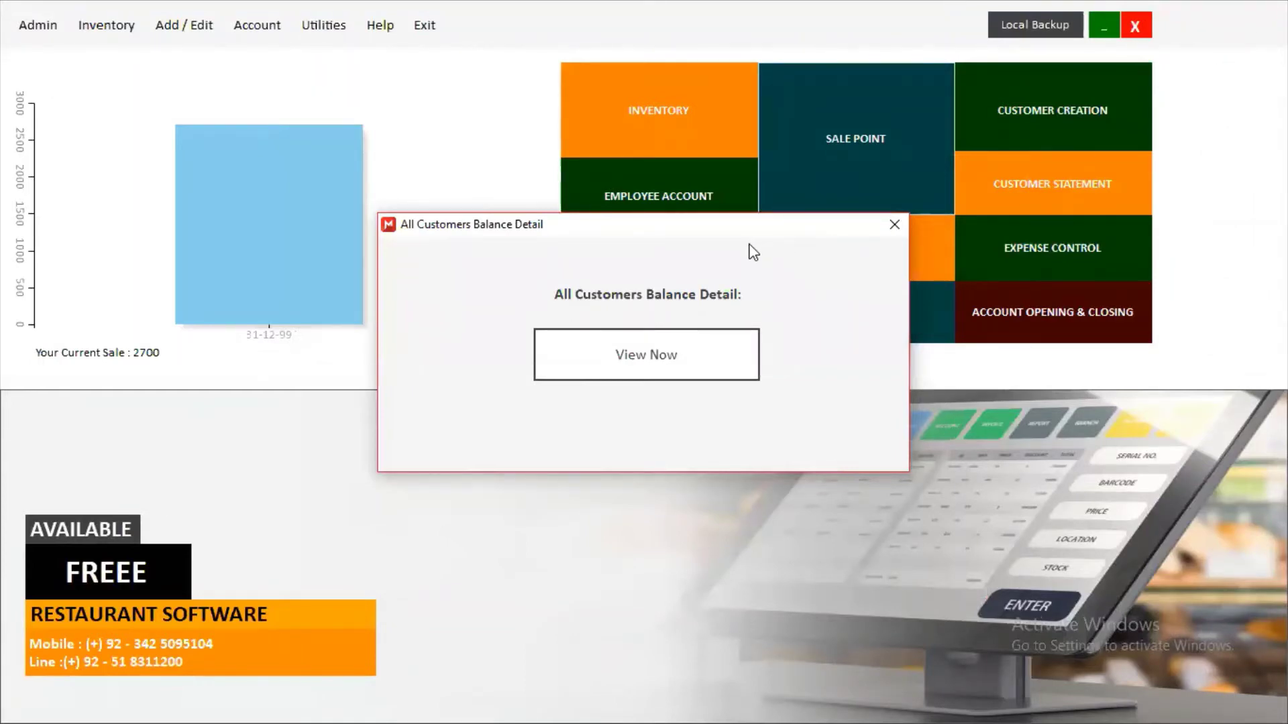
left_click(894, 224)
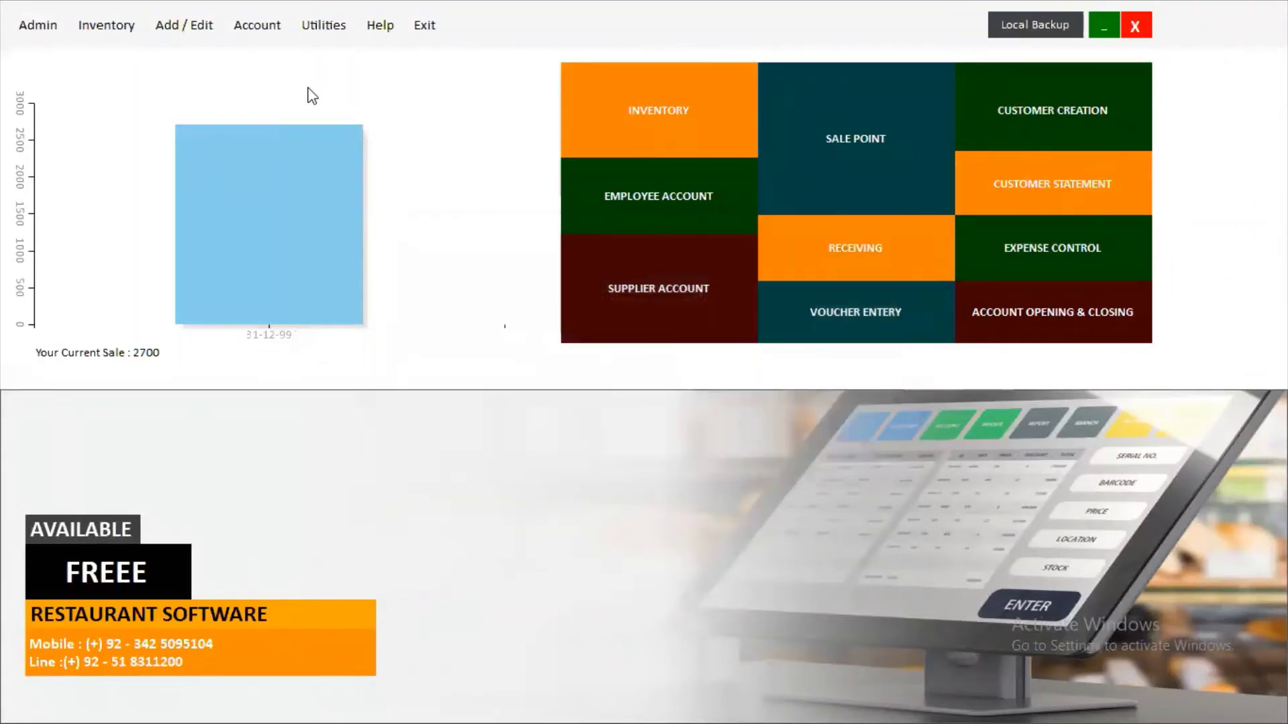
left_click(28, 21)
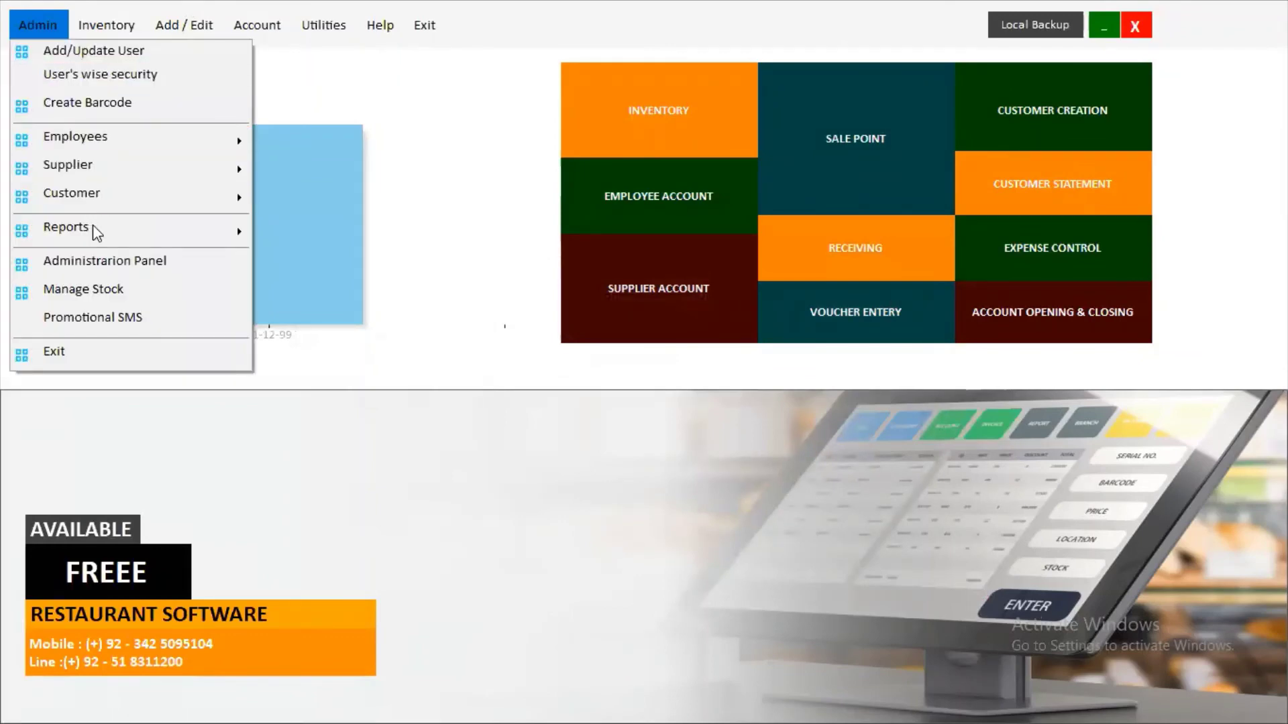
mouse_move(93, 227)
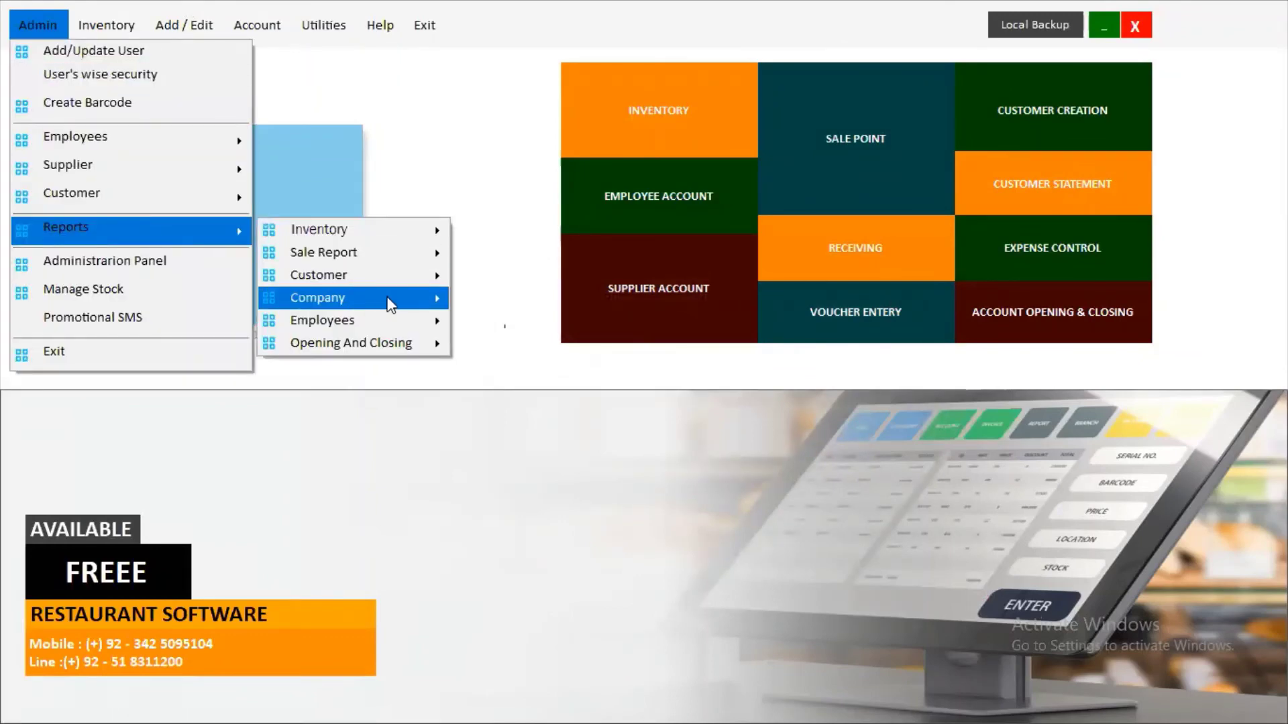
mouse_move(410, 304)
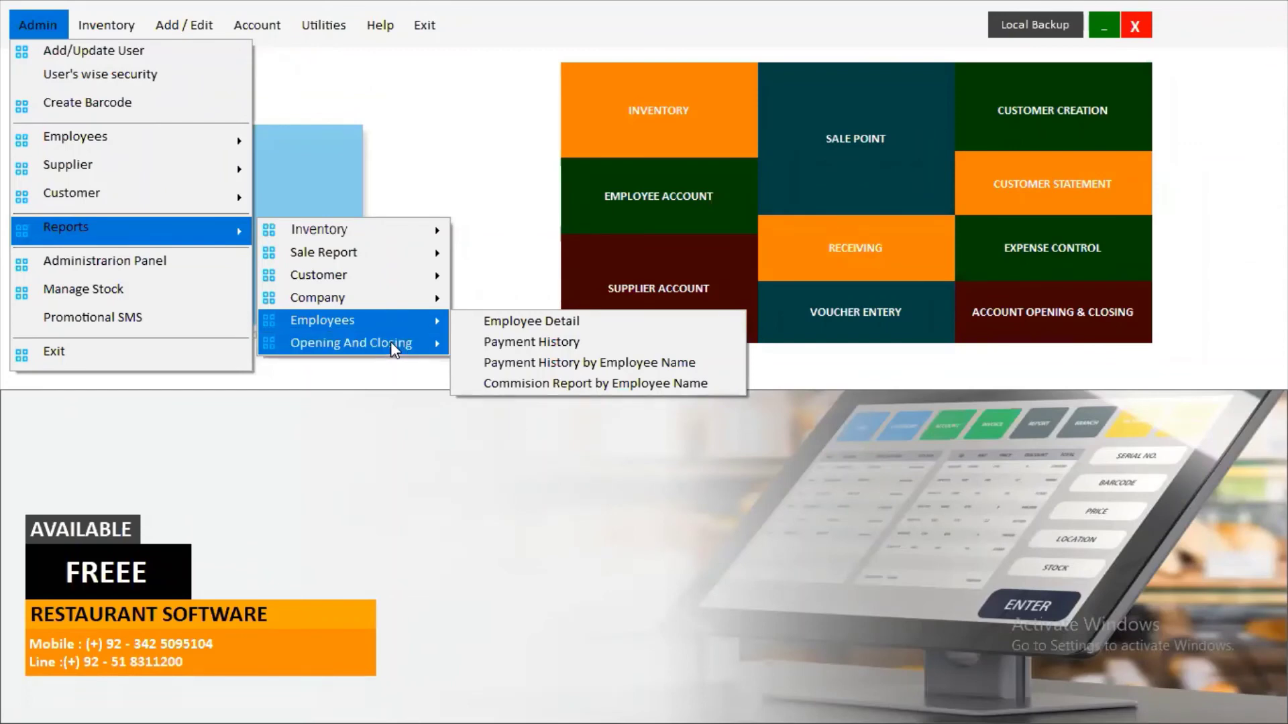
mouse_move(390, 340)
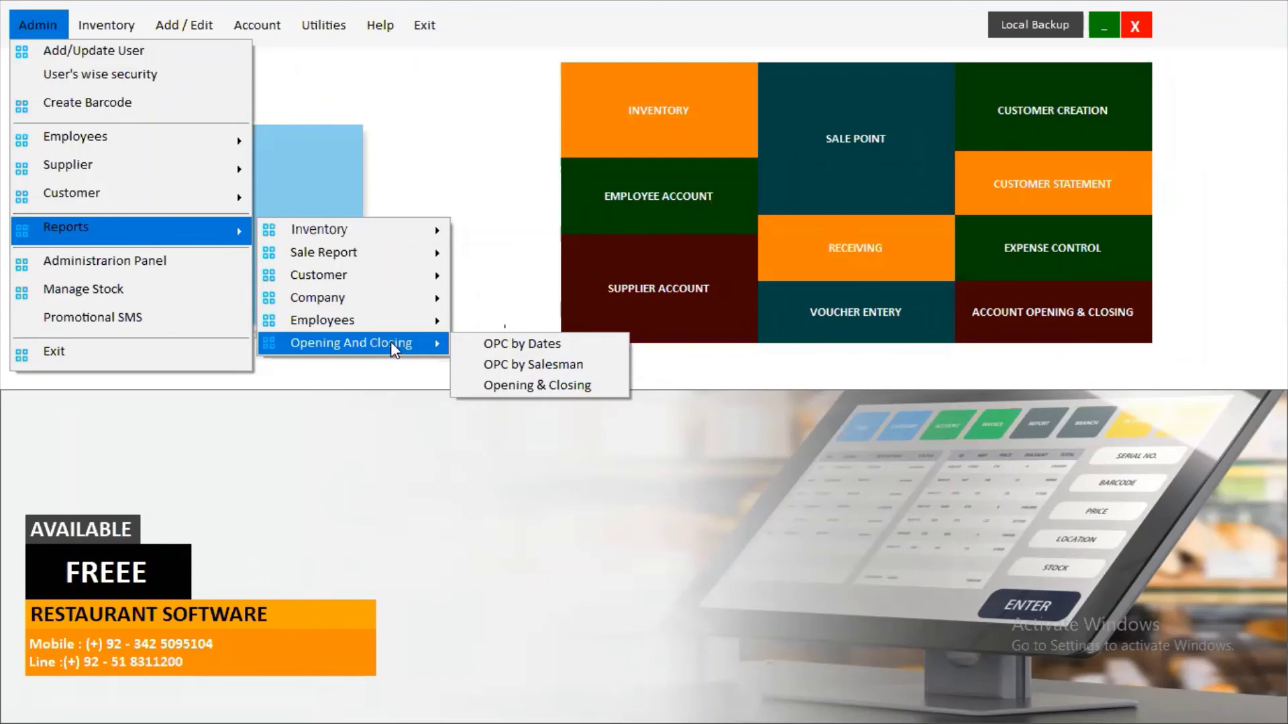
left_click(50, 30)
Open the Add New User form, choose the Admin user level, go through the username and password fields, and close without saving.
left_click(50, 30)
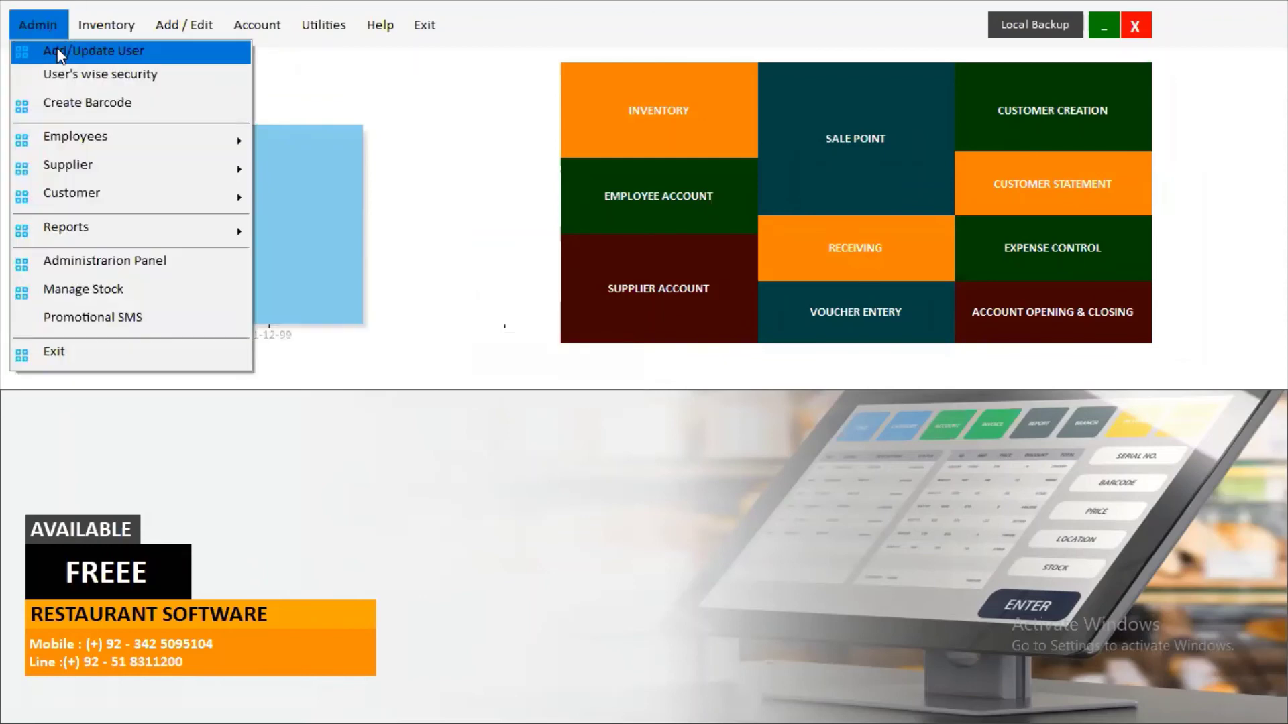
left_click(58, 51)
left_click(723, 108)
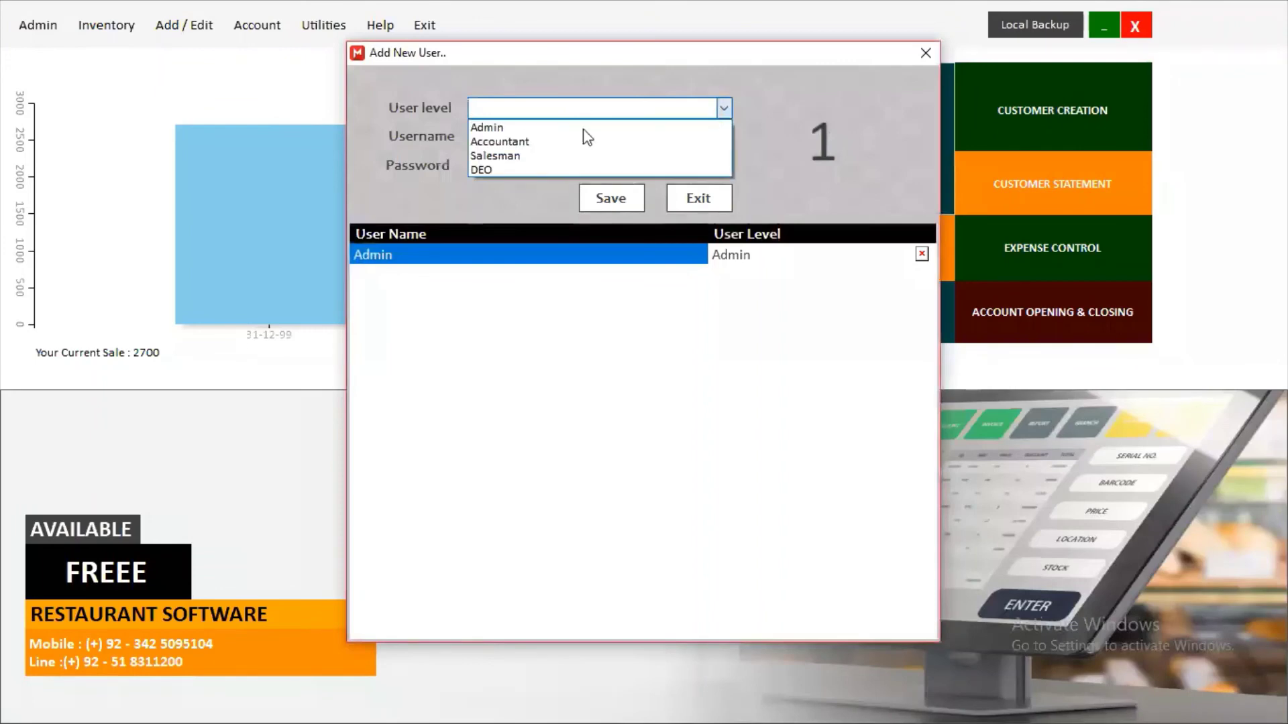
left_click(526, 126)
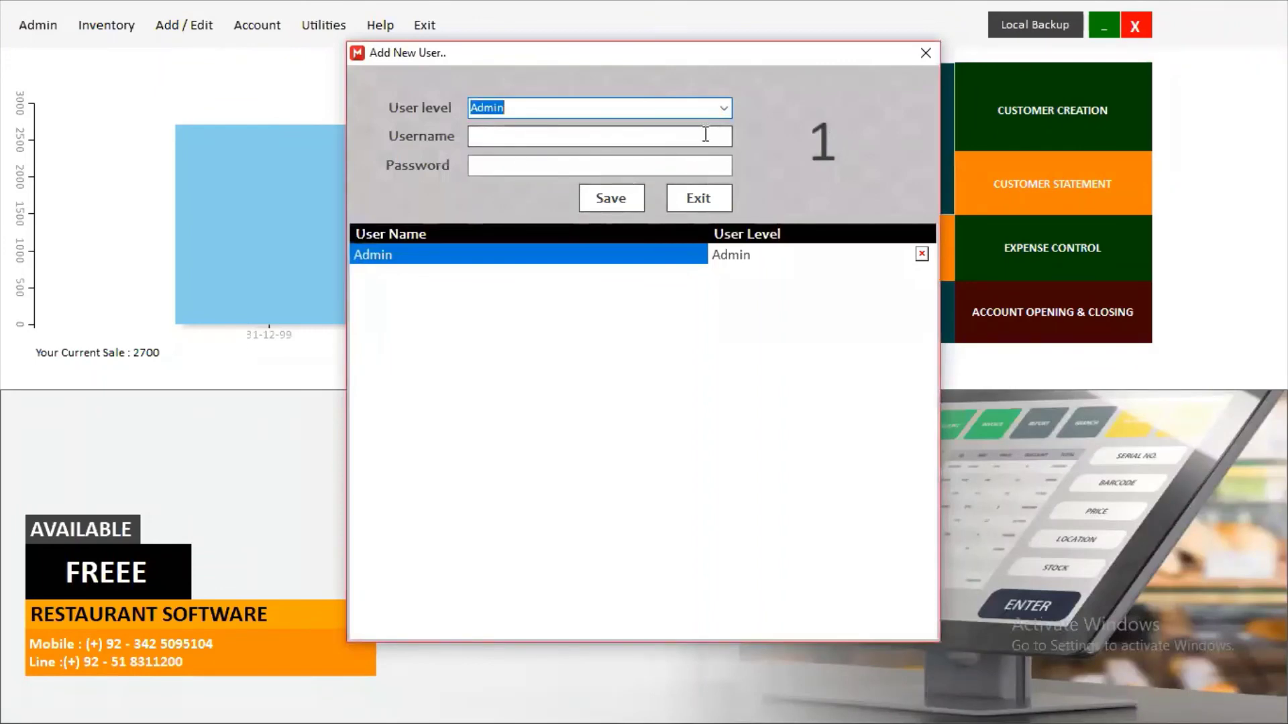
left_click(703, 135)
left_click(555, 167)
left_click(626, 135)
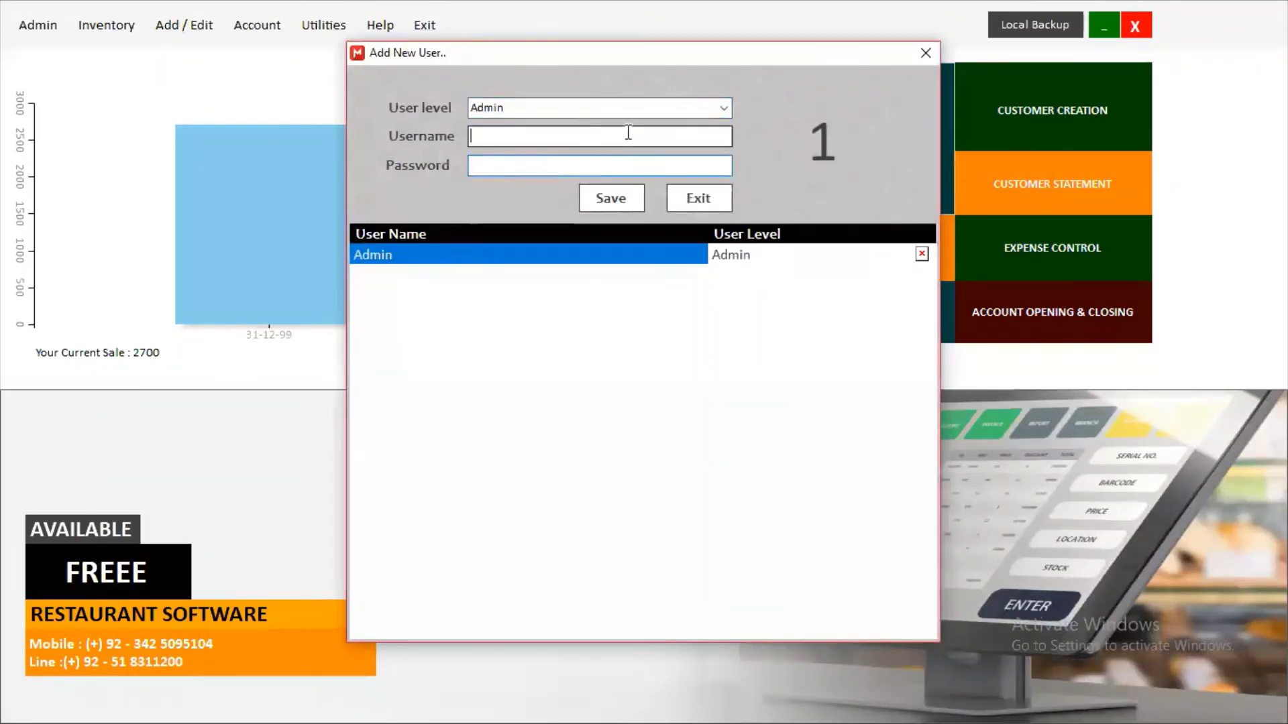
key("Tab")
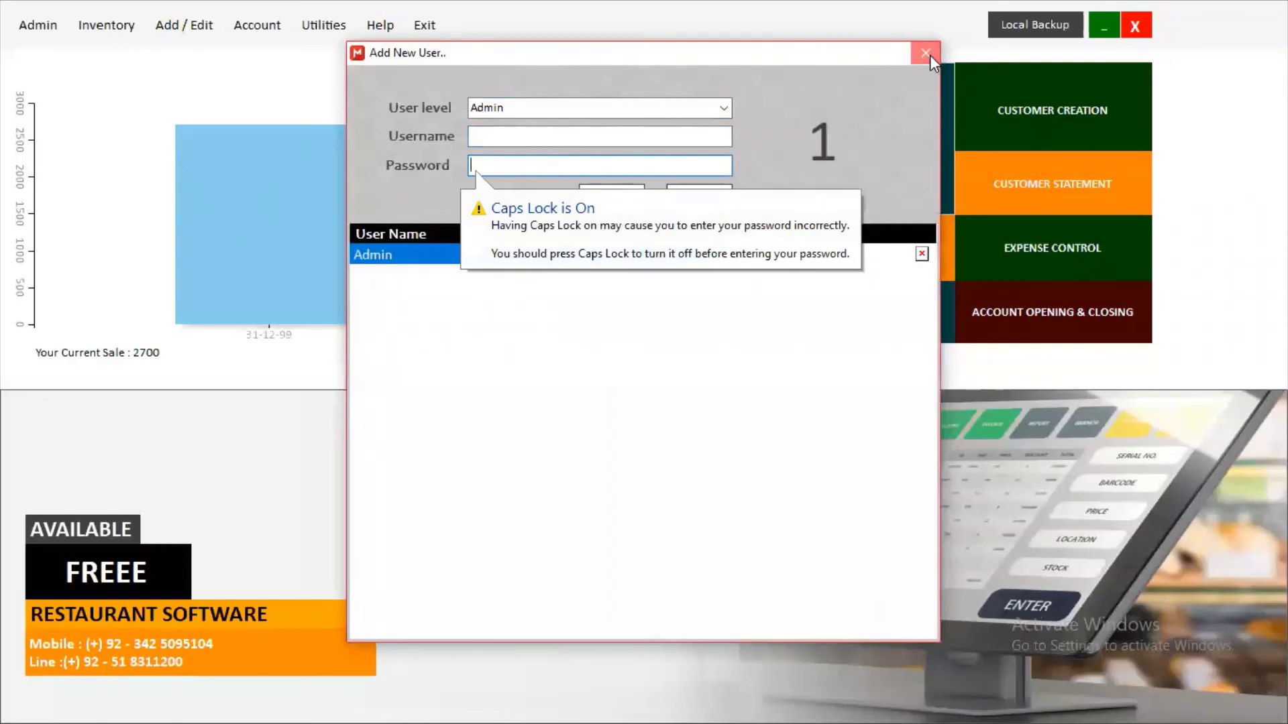
left_click(925, 52)
Open the user-wise security page, choose the Admin user with the m2sale page, and close it without saving.
left_click(38, 24)
left_click(65, 74)
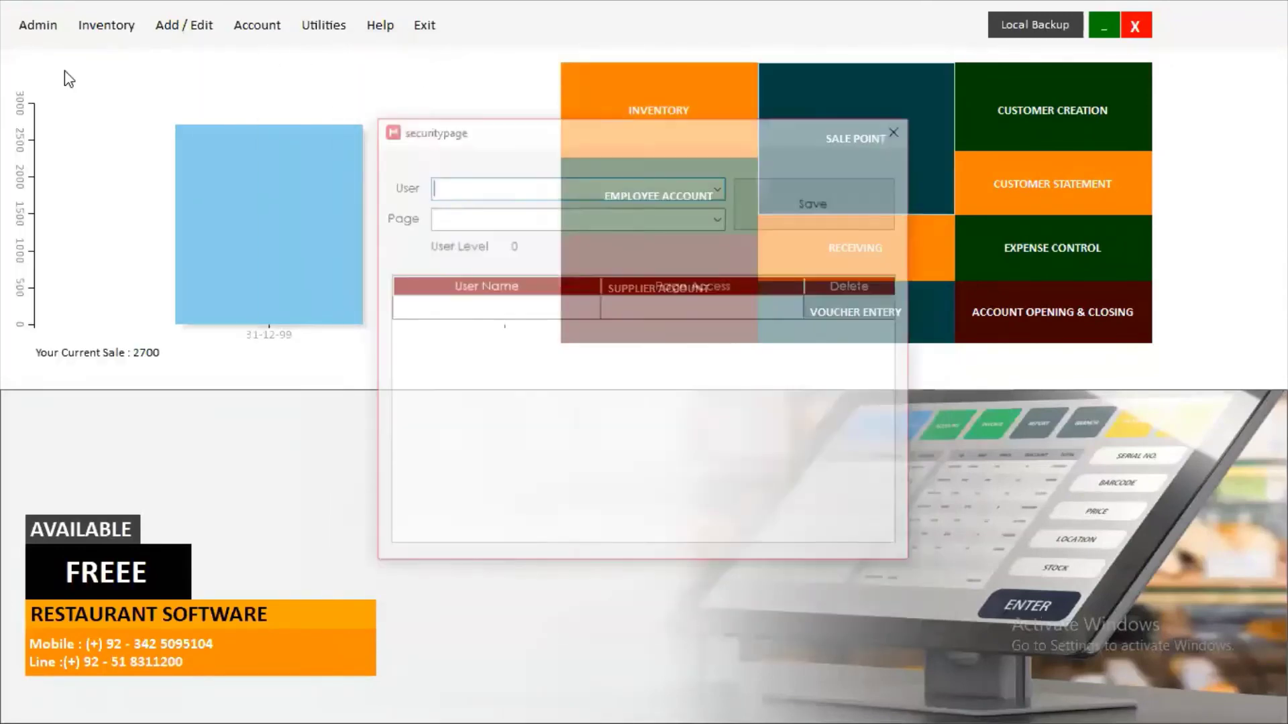
left_click(719, 188)
left_click(644, 208)
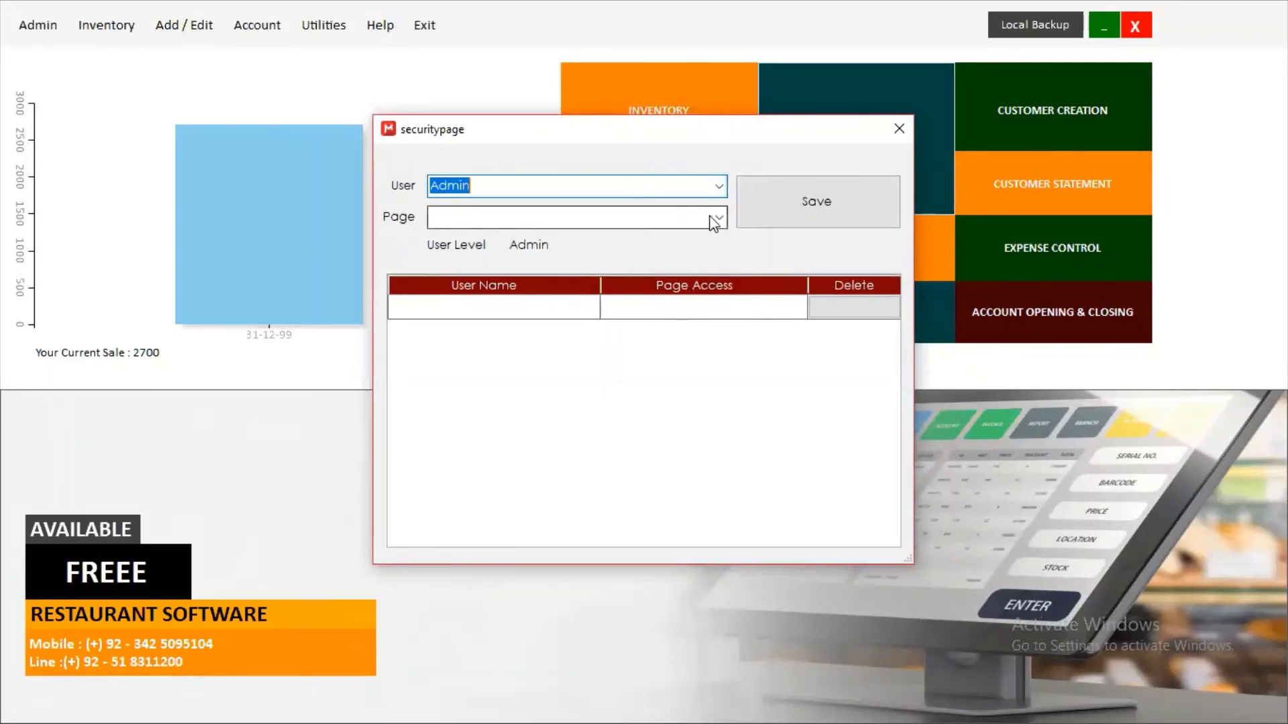
left_click(719, 217)
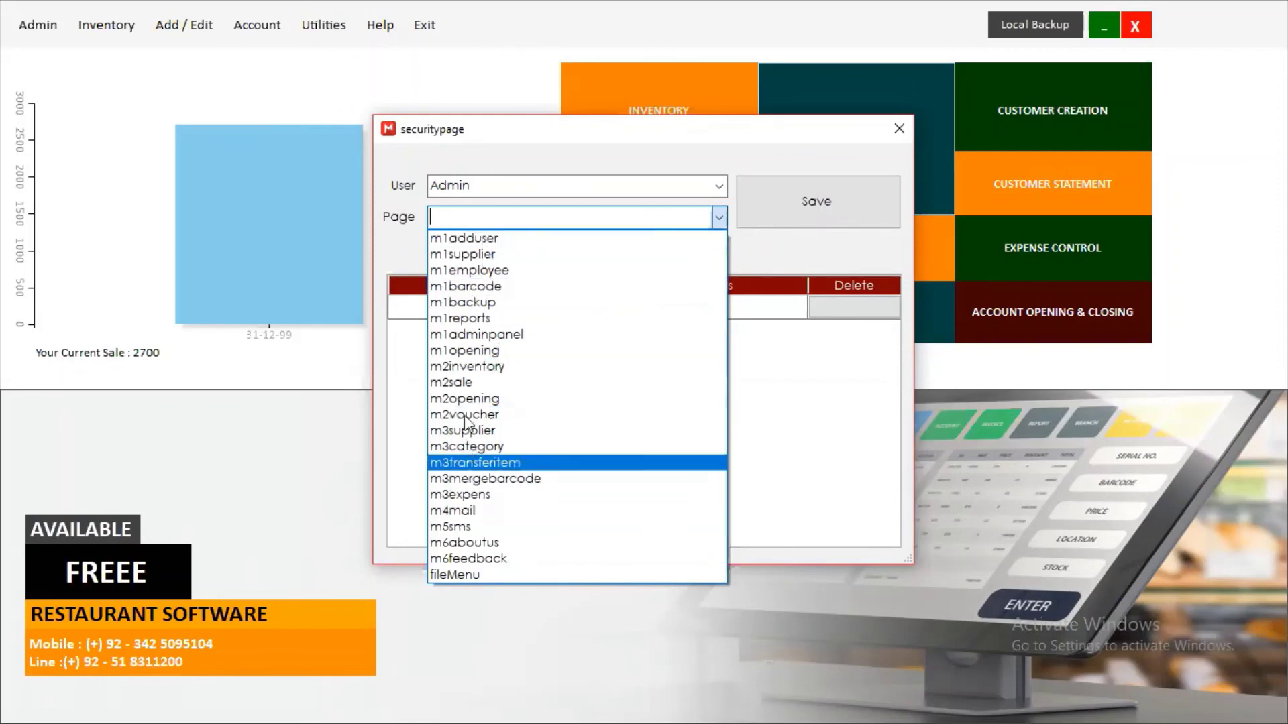
left_click(460, 384)
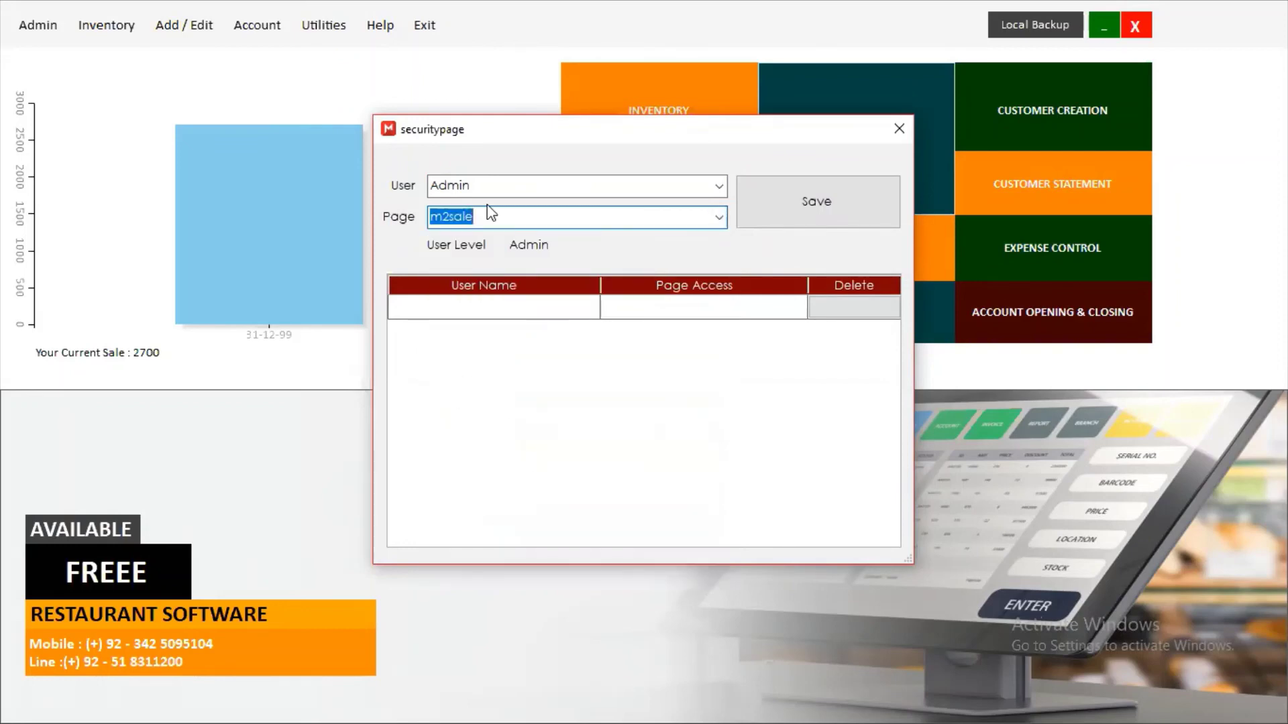
left_click(899, 129)
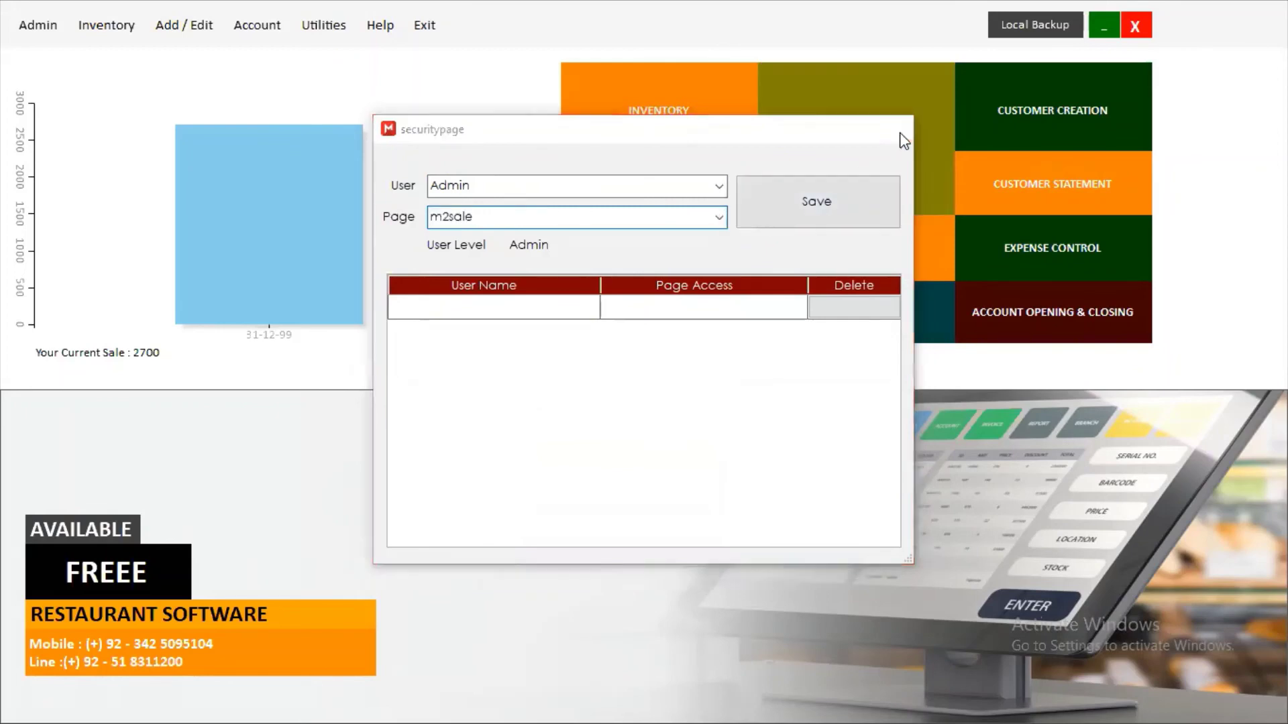
left_click(39, 24)
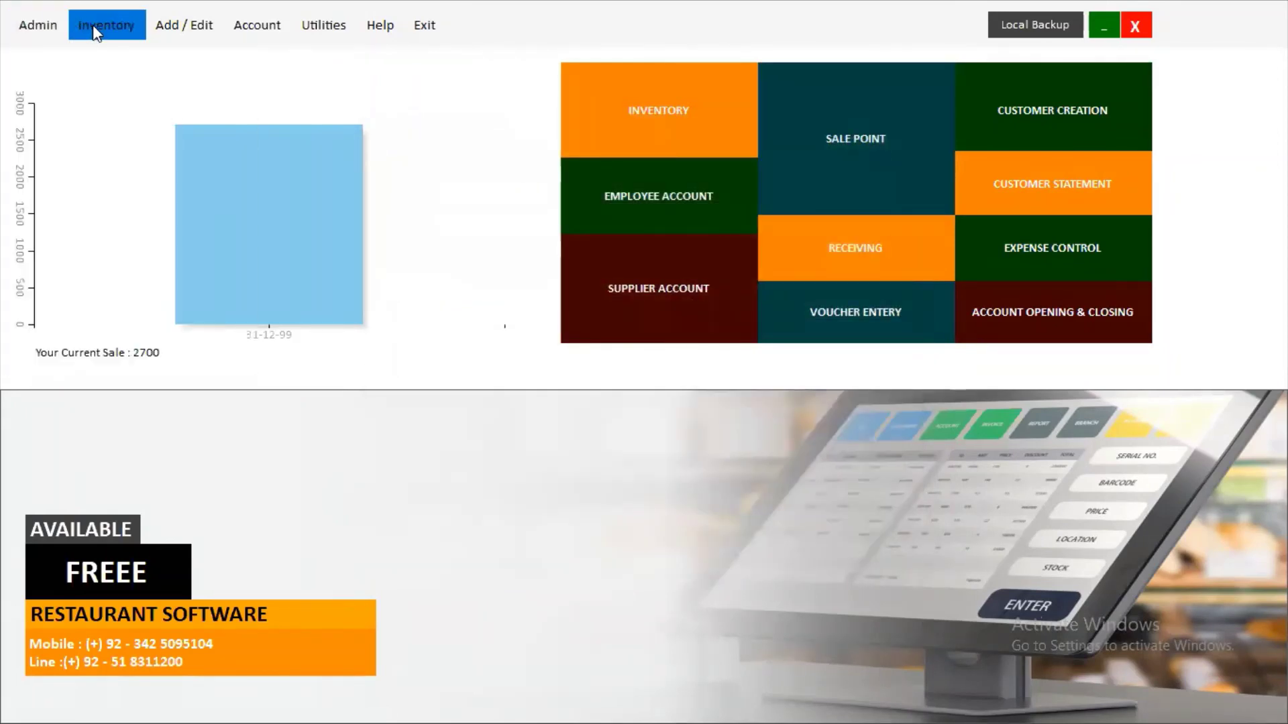
left_click(94, 26)
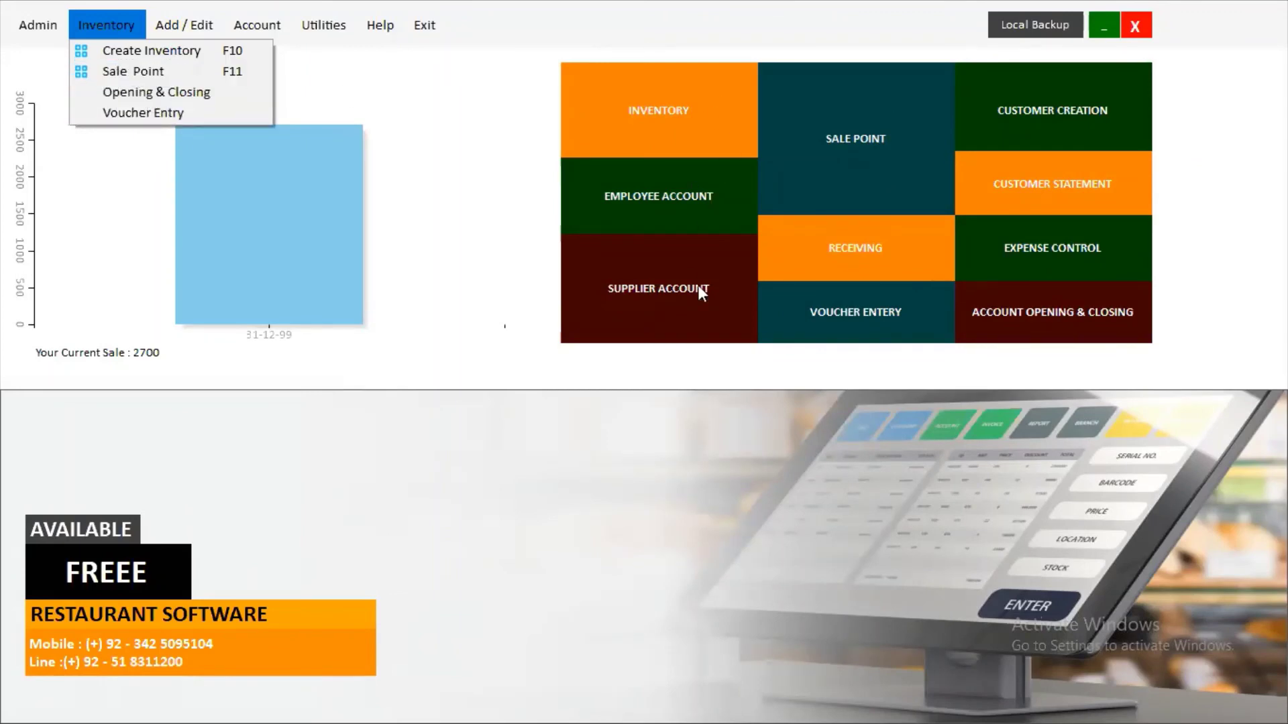
mouse_move(255, 26)
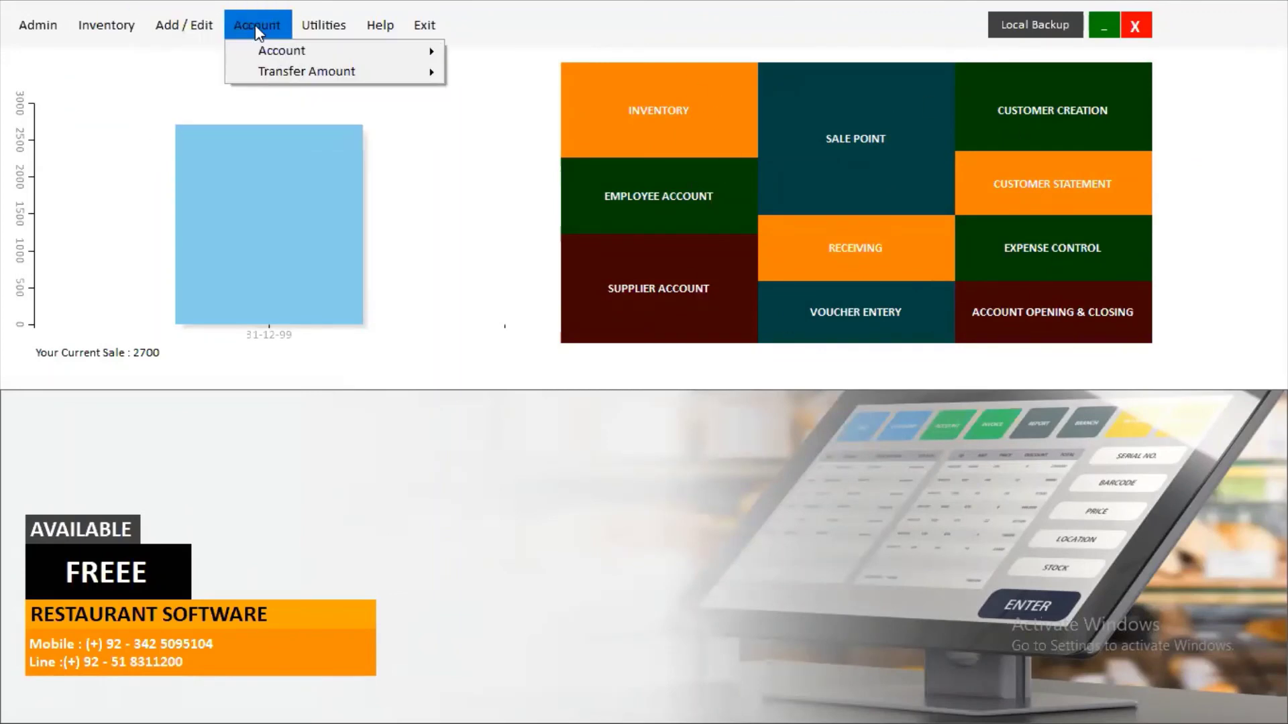